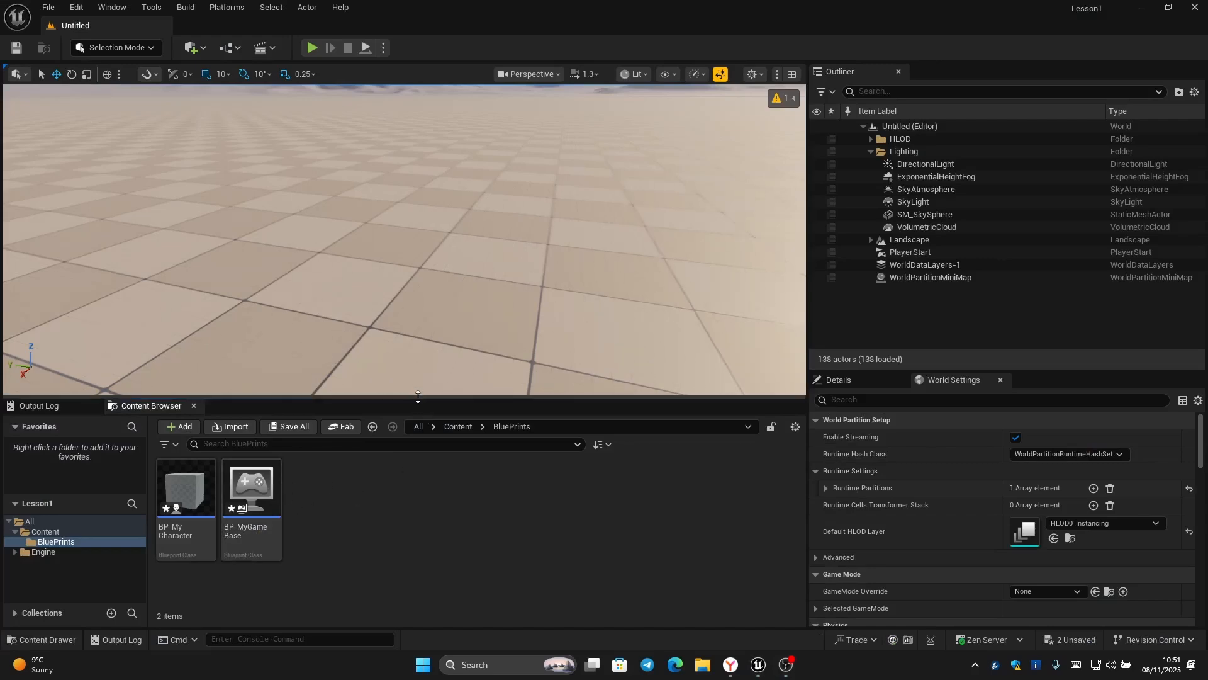
# Open the BP_MyGameBase blueprint in the full Blueprint editor, look over its event graph, and return to the level editor.
pyautogui.moveTo(418, 397); pyautogui.dragTo(418, 370)
pyautogui.doubleClick(267, 478)
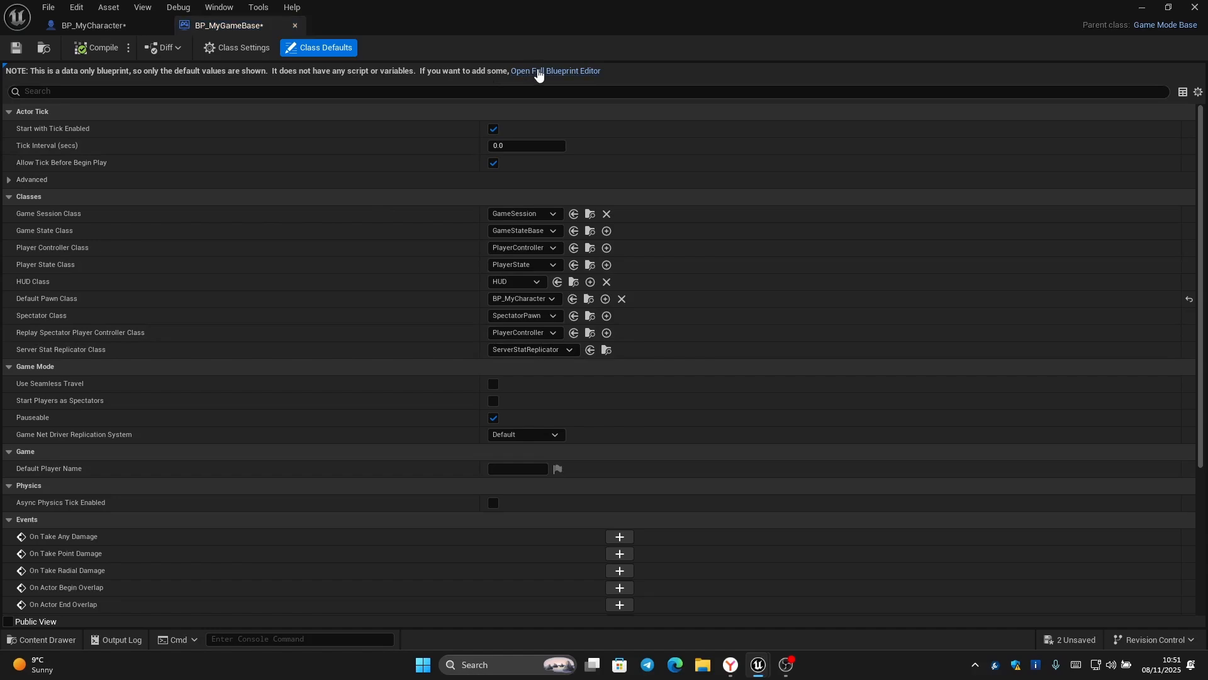
pyautogui.click(539, 72)
pyautogui.moveTo(722, 323); pyautogui.dragTo(656, 398, button='right')
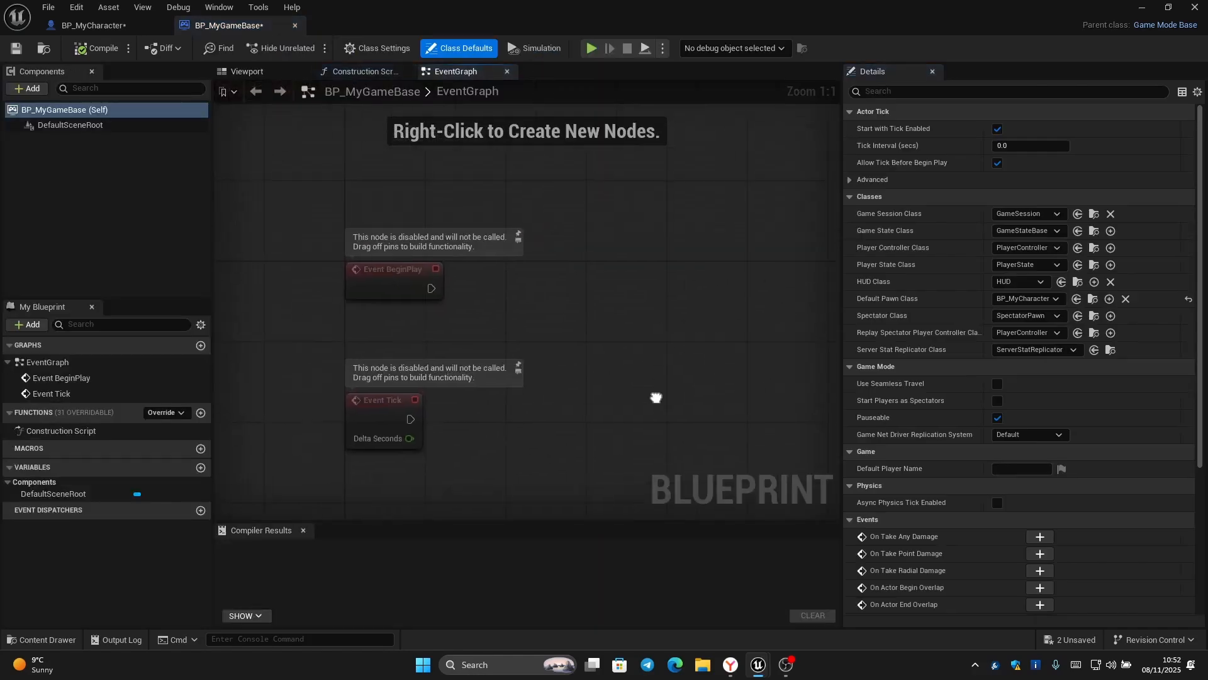
pyautogui.click(1142, 7)
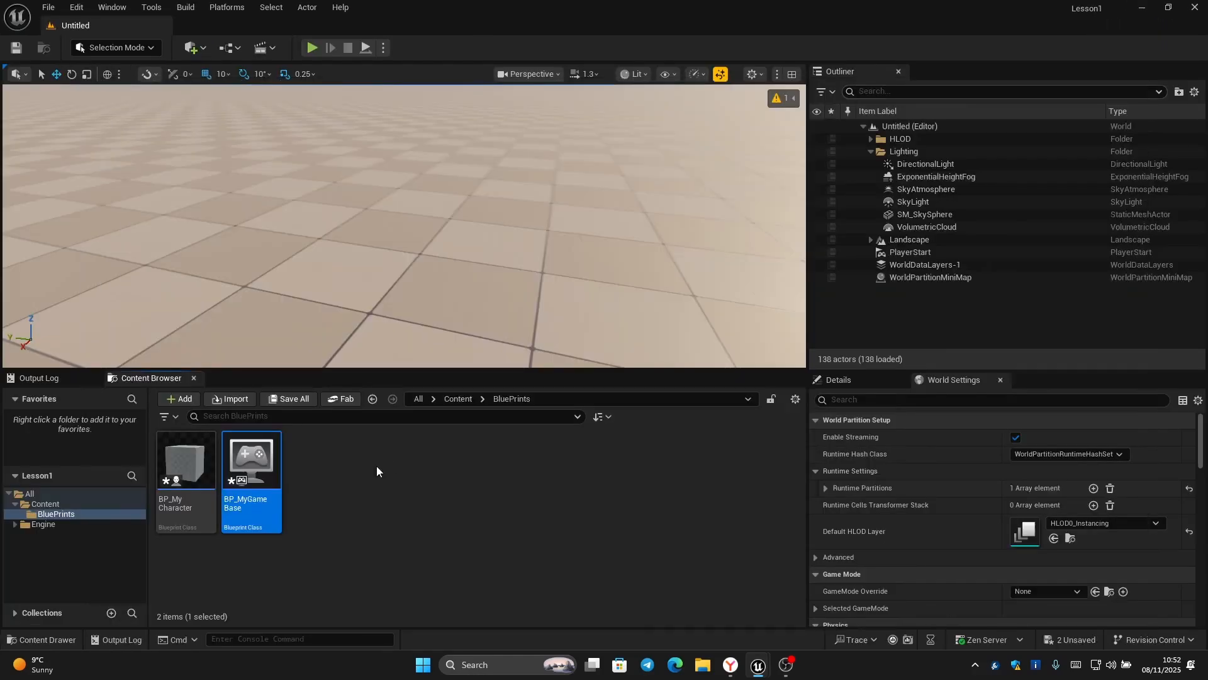
# Clear the Skeletal Mesh Asset of the Mesh component in BP_MyCharacter and compile the blueprint.
pyautogui.doubleClick(251, 478)
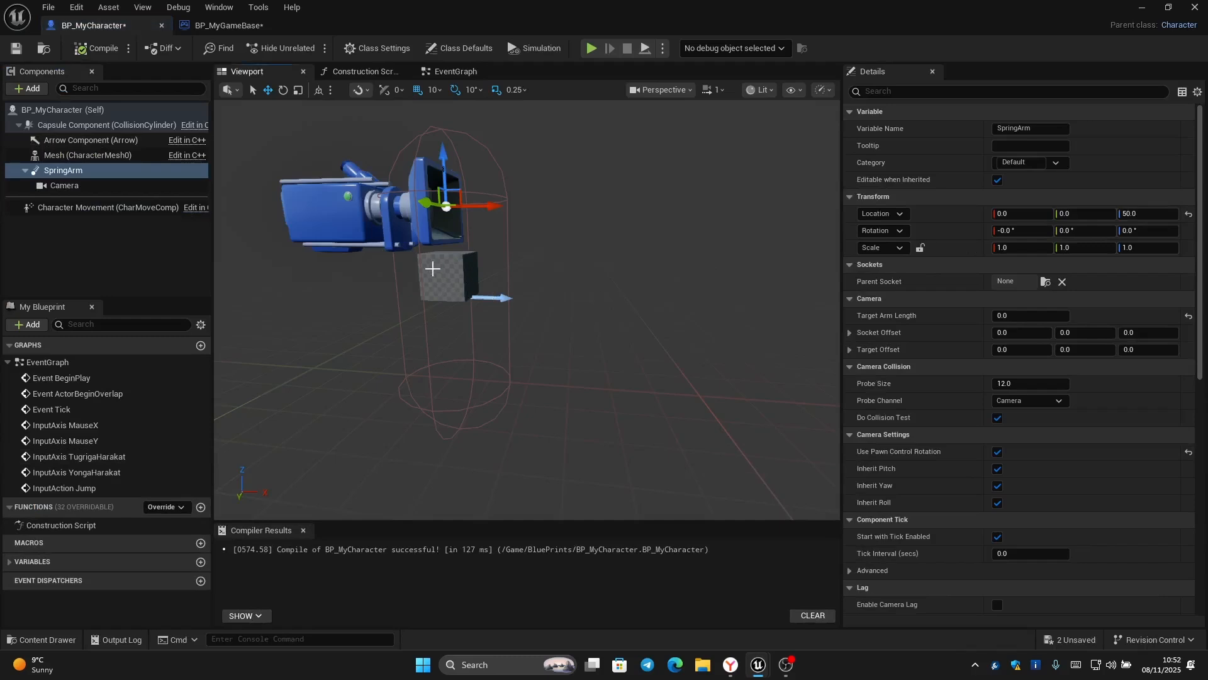
pyautogui.click(441, 274)
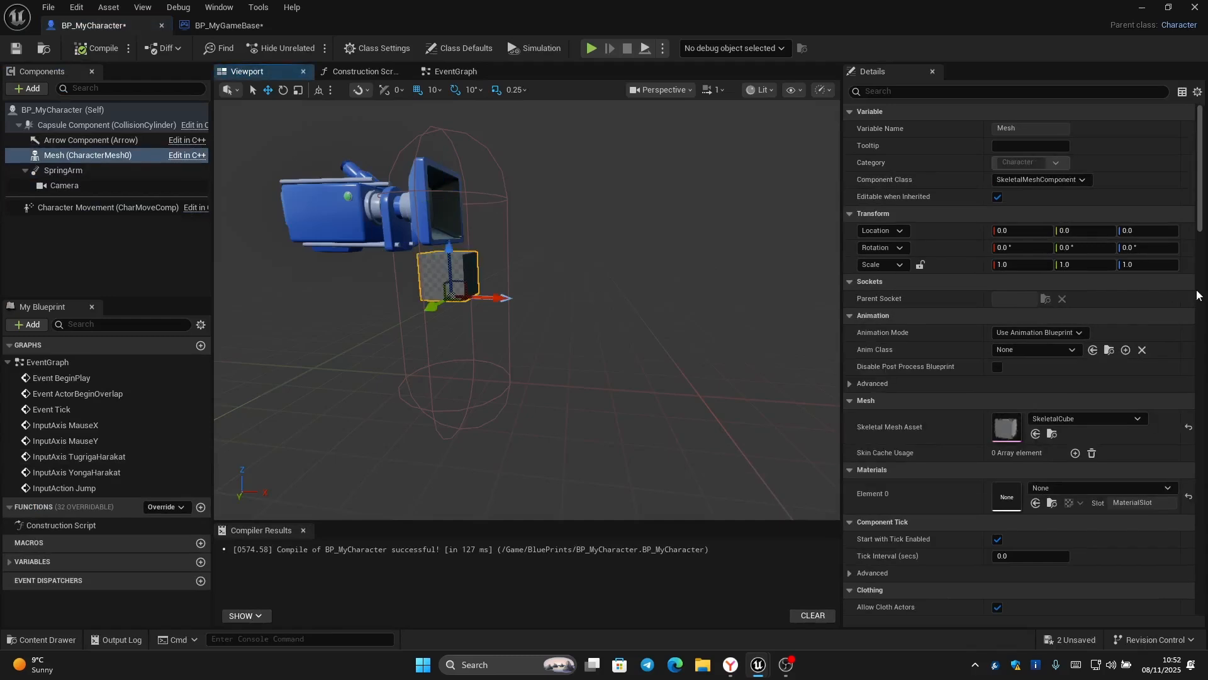
pyautogui.click(1188, 426)
pyautogui.click(92, 47)
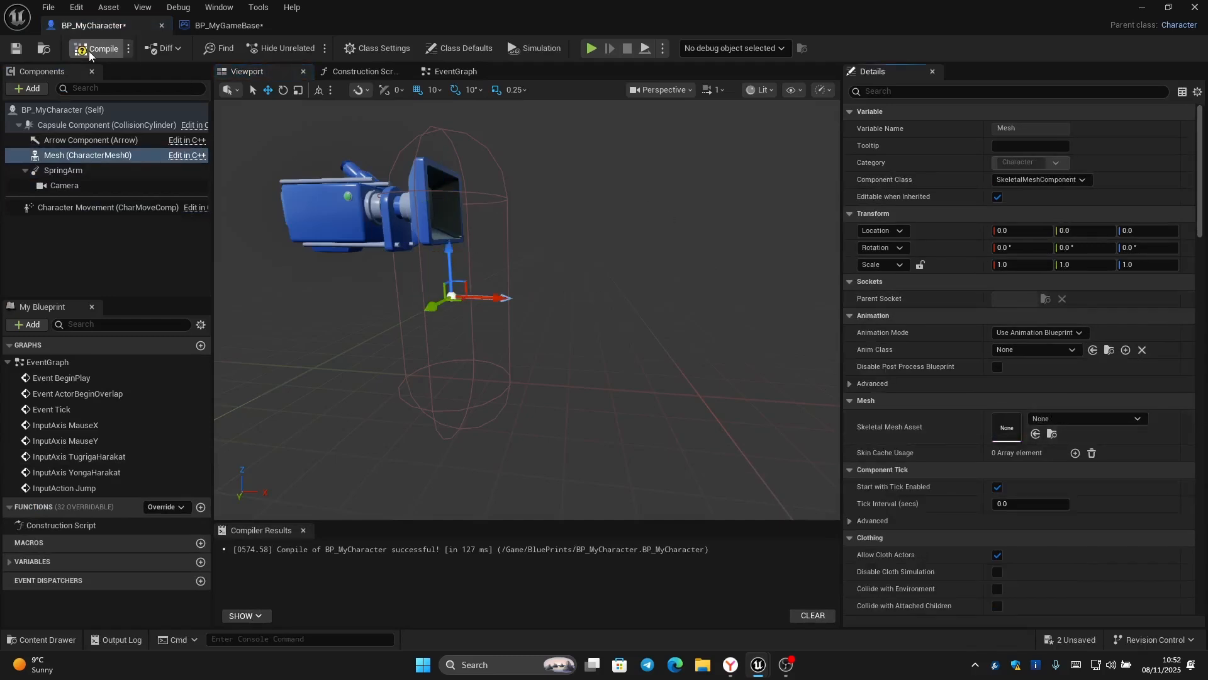
pyautogui.click(1143, 7)
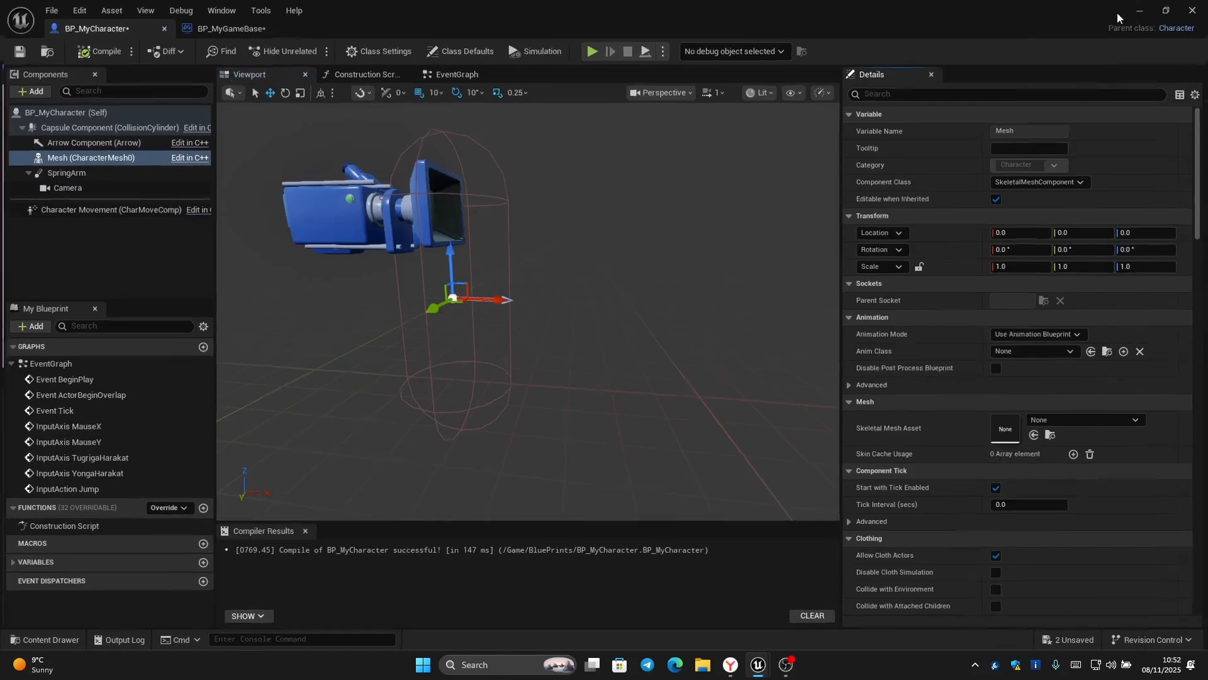
# Play-test the level with the character, stop the session, and reopen the BP_MyCharacter blueprint.
pyautogui.click(503, 182)
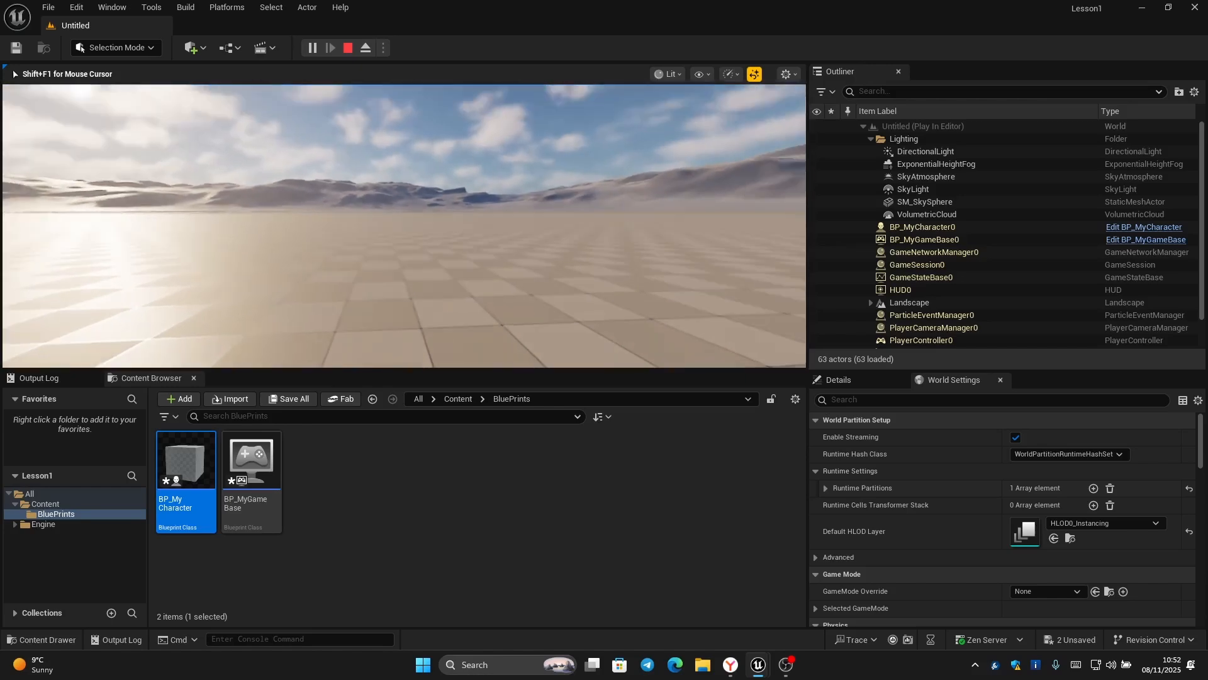
pyautogui.press('Escape')
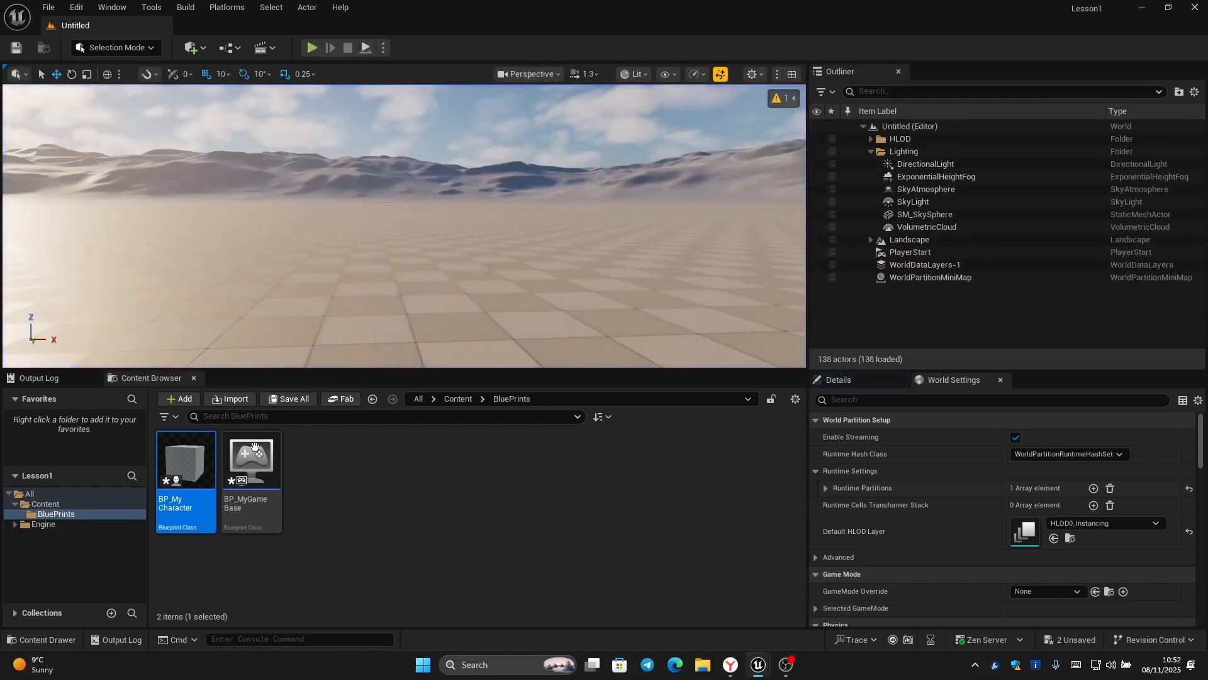
pyautogui.doubleClick(186, 466)
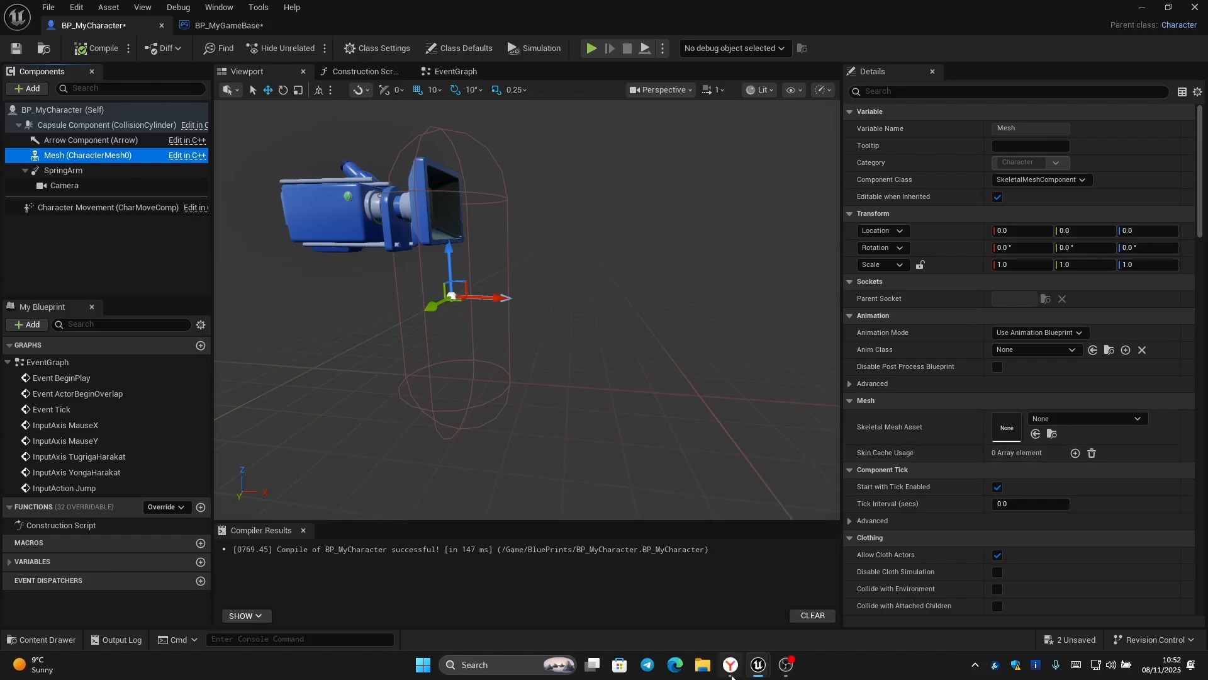
# Switch to the web browser and open sketchfab.com/search?type=models in a new tab.
pyautogui.moveTo(730, 665)
pyautogui.click(707, 560)
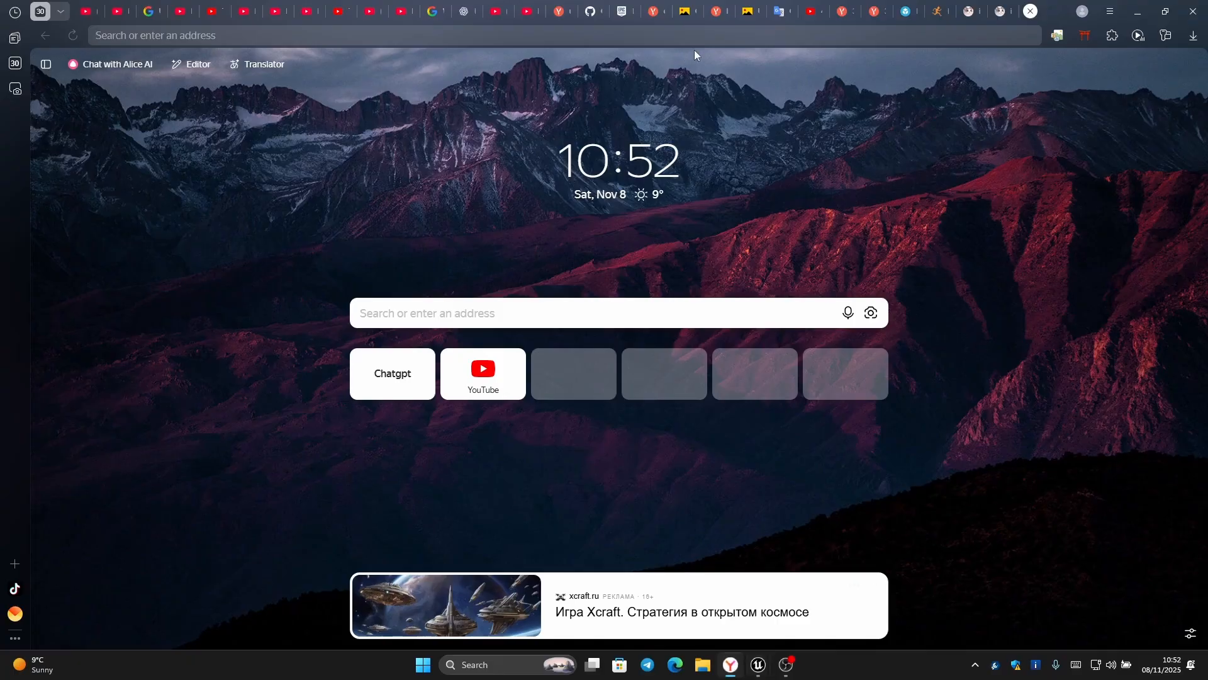
pyautogui.click(905, 13)
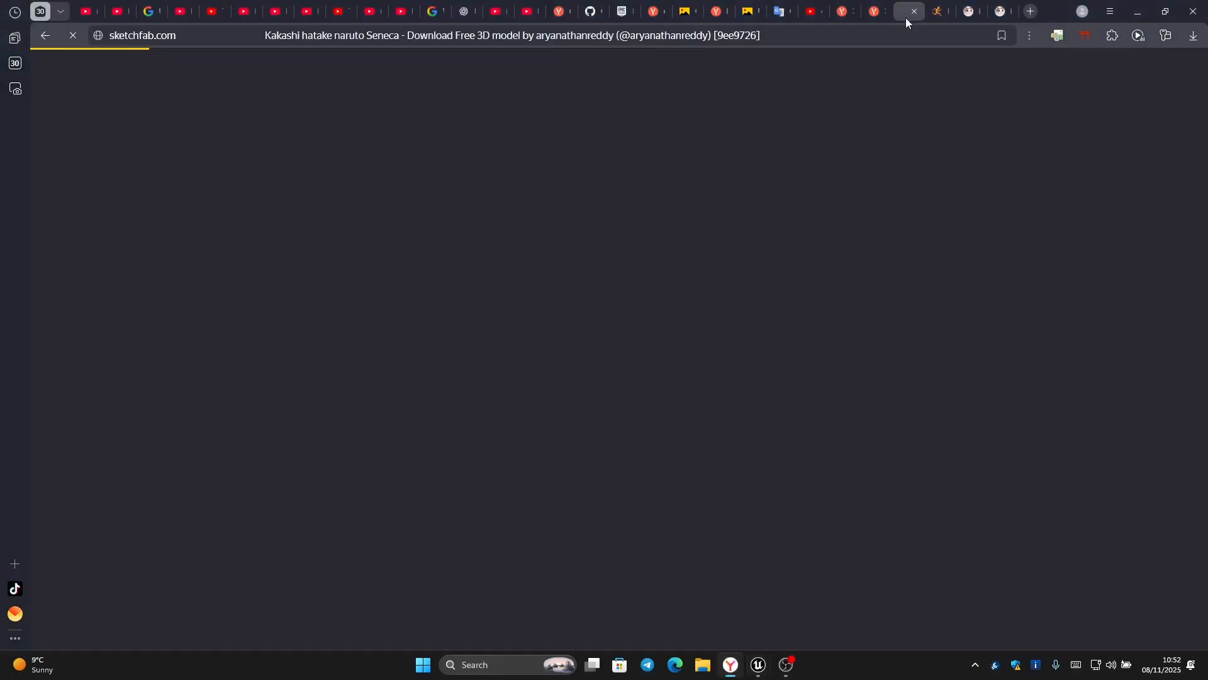
pyautogui.click(1025, 13)
pyautogui.click(528, 302)
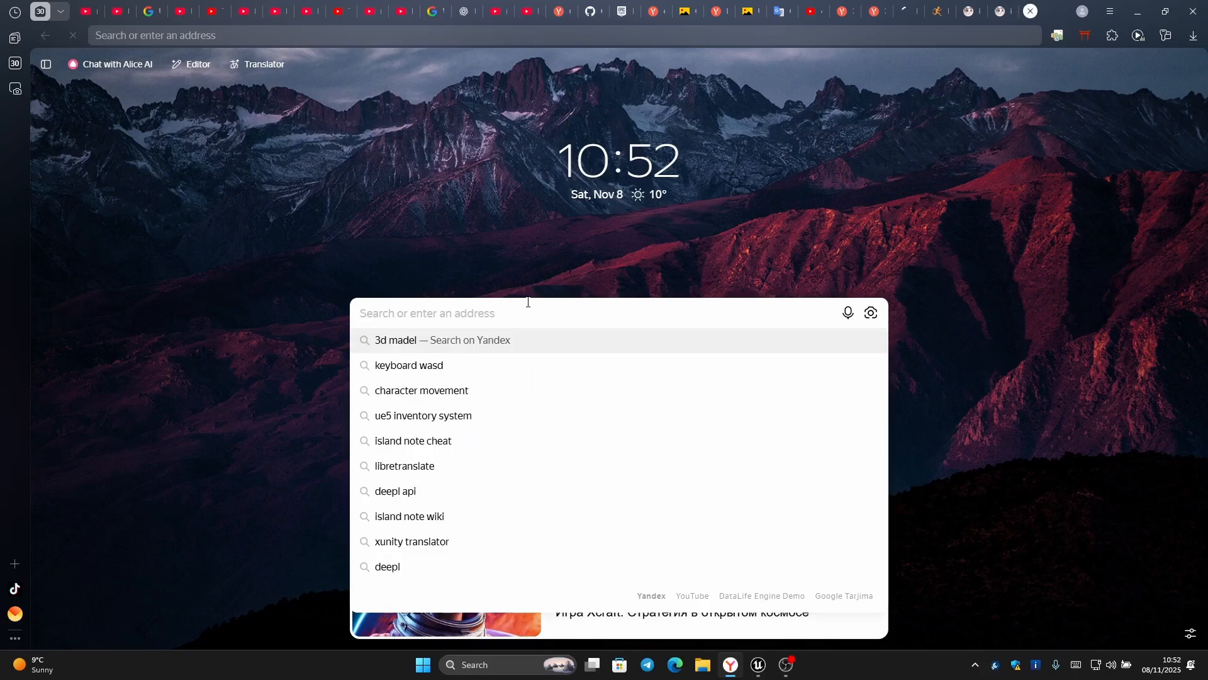
pyautogui.write('sketchfab.com/search?type=models')
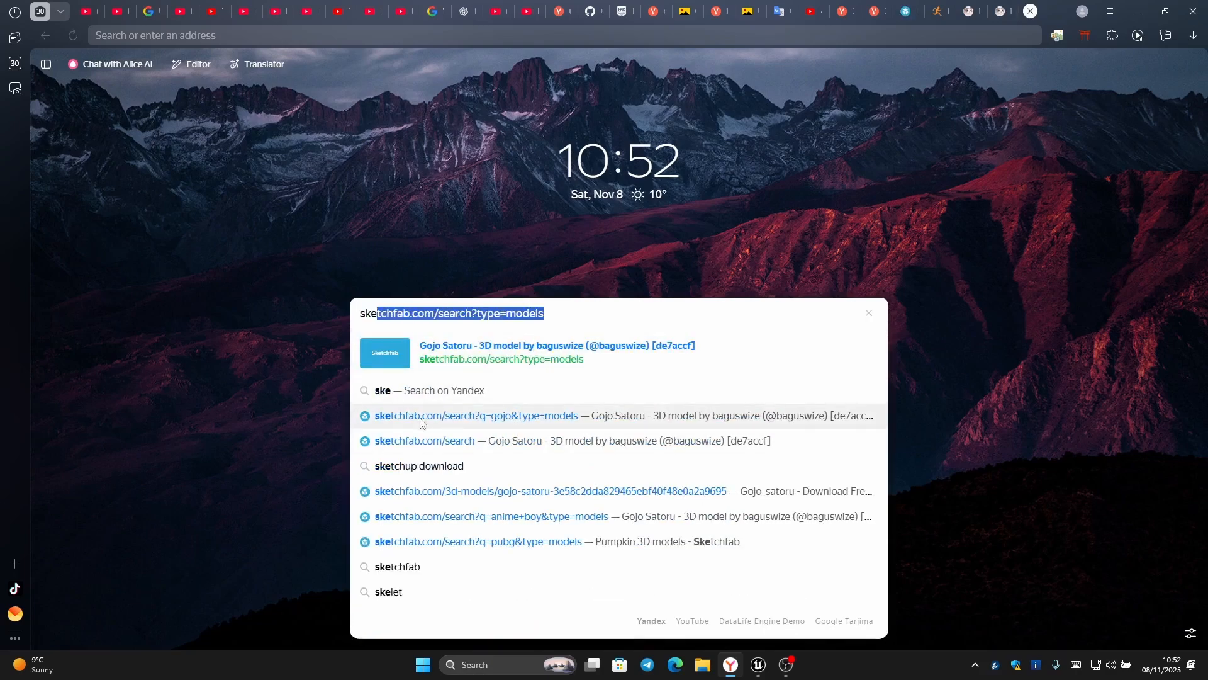
pyautogui.click(433, 369)
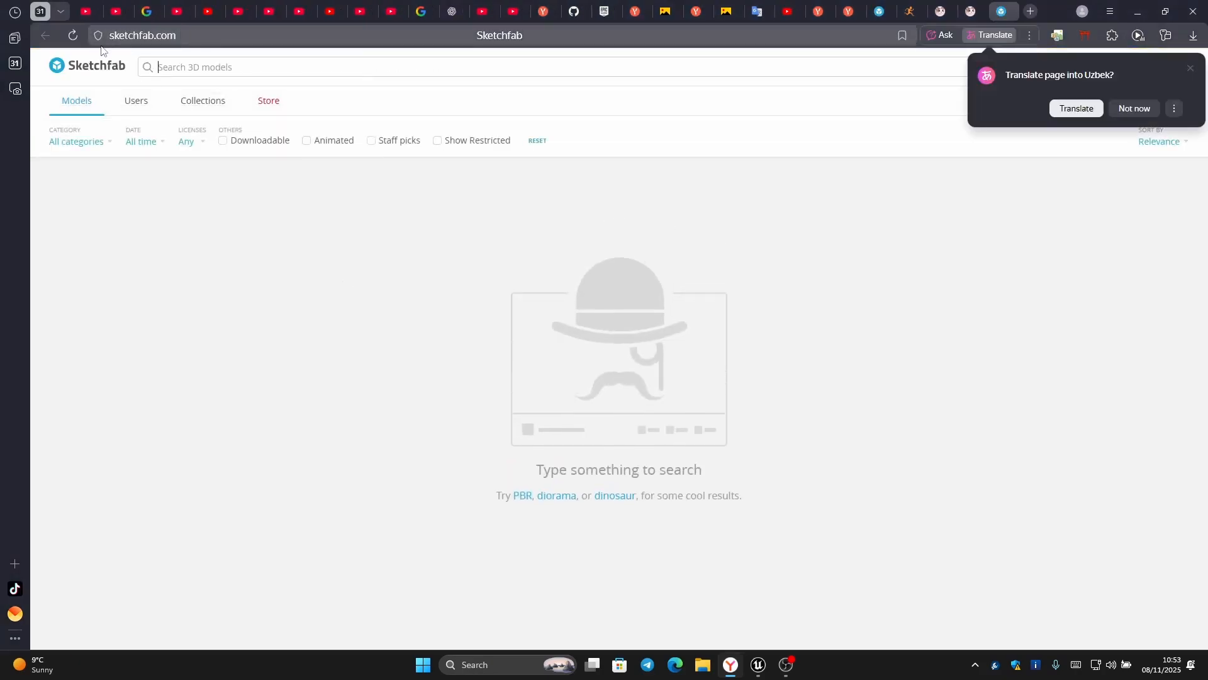
# Search Sketchfab for "gojo" models and browse the results.
pyautogui.click(207, 69)
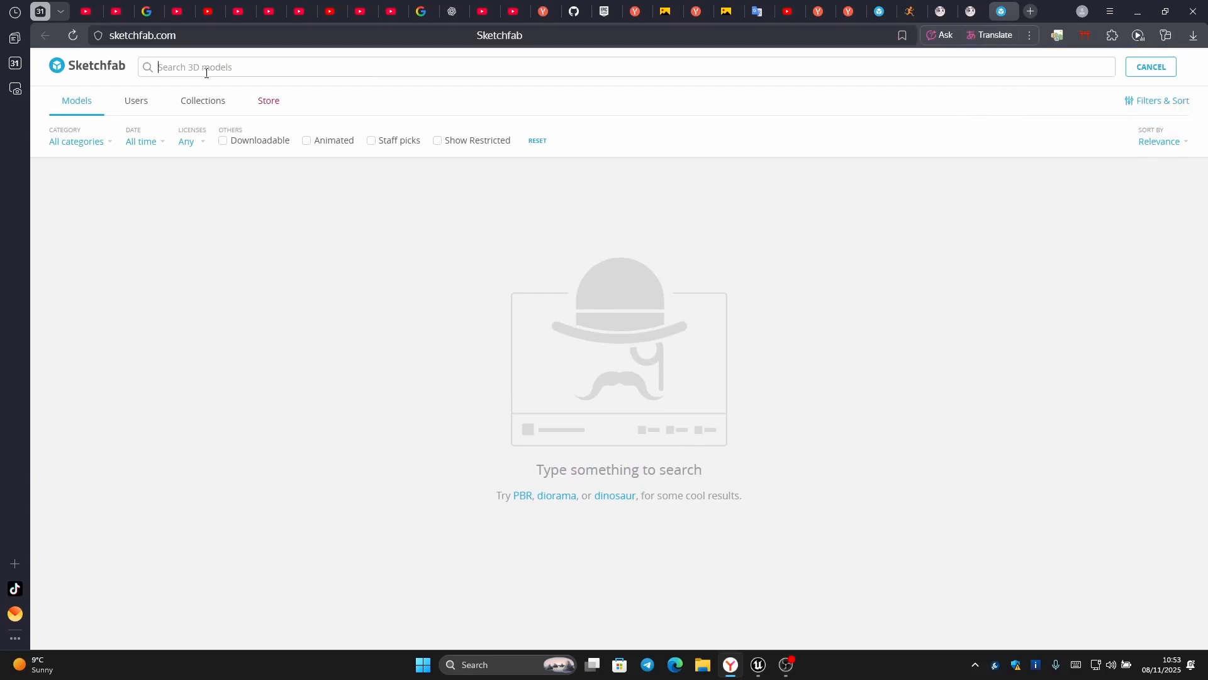
pyautogui.write('gojo')
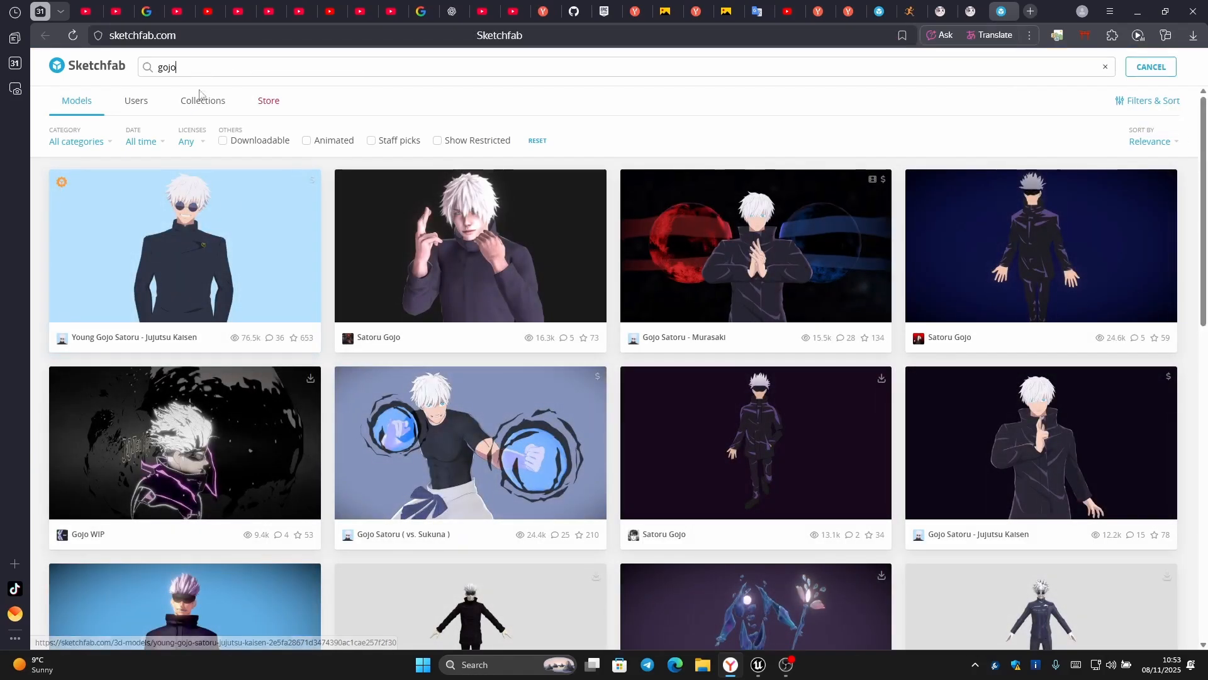
pyautogui.scroll(-3, 488, 305)
pyautogui.scroll(3, 441, 283)
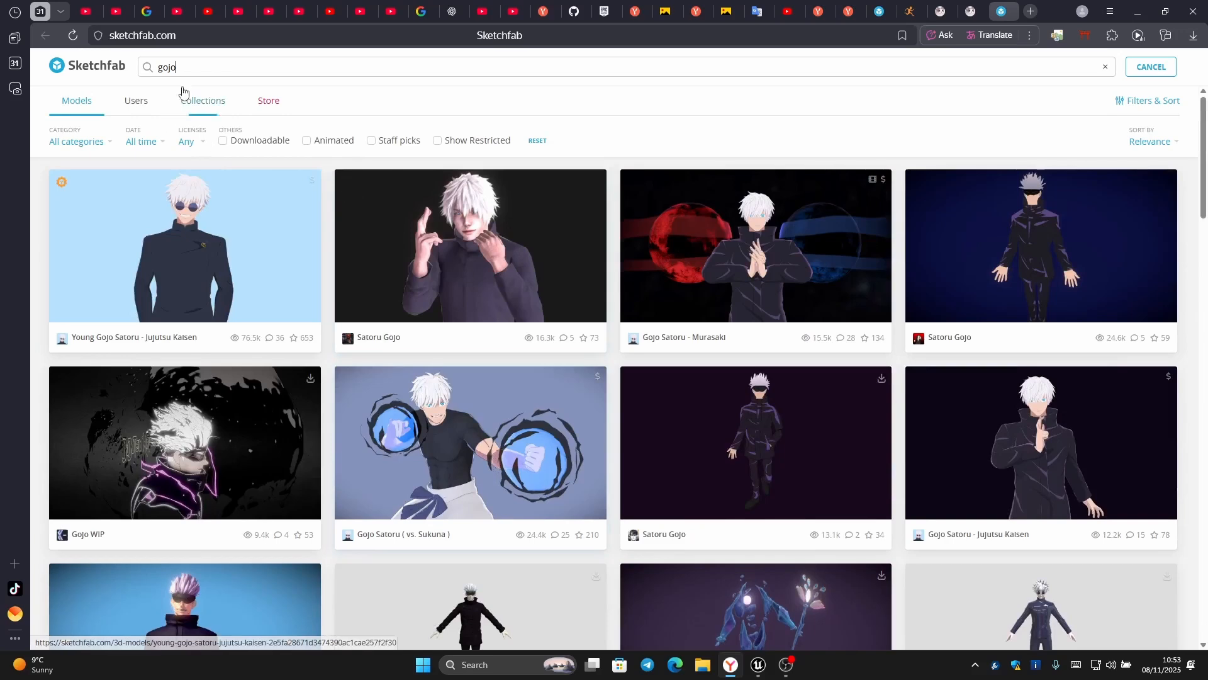
# Replace the search with "kakashi" and open the "Kakashi hatake naruto Seneca" model.
pyautogui.press('BackSpace')
pyautogui.write('k')
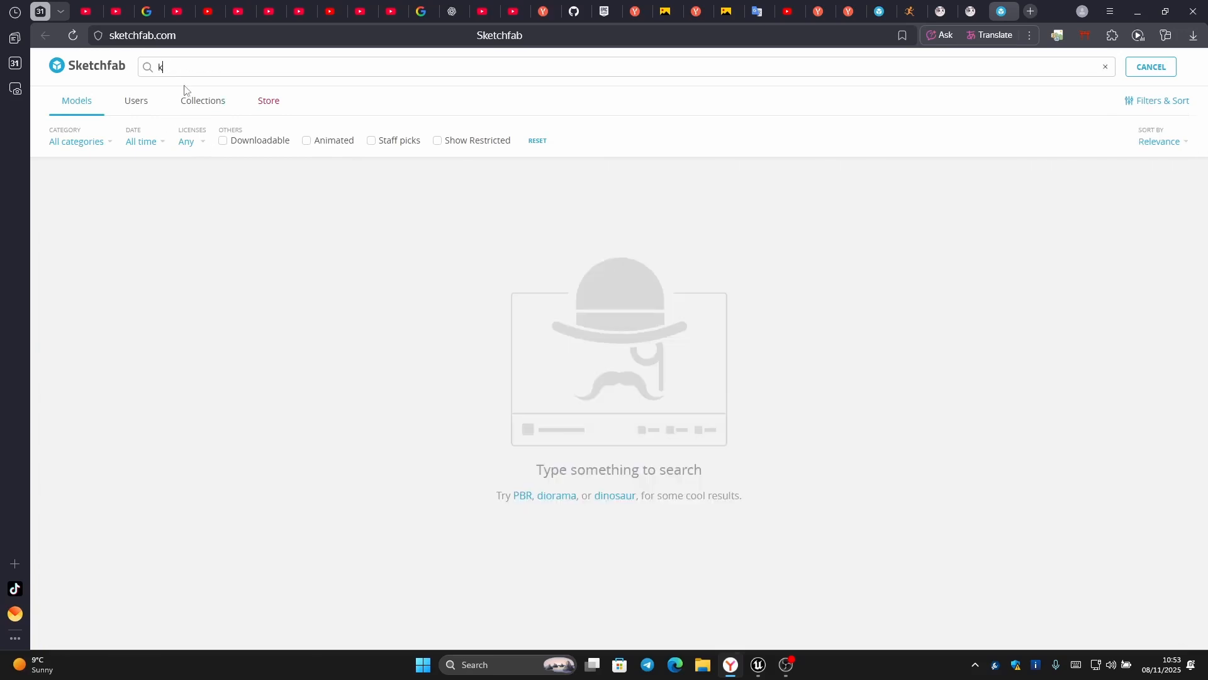
pyautogui.press('BackSpace')
pyautogui.write('kakashi')
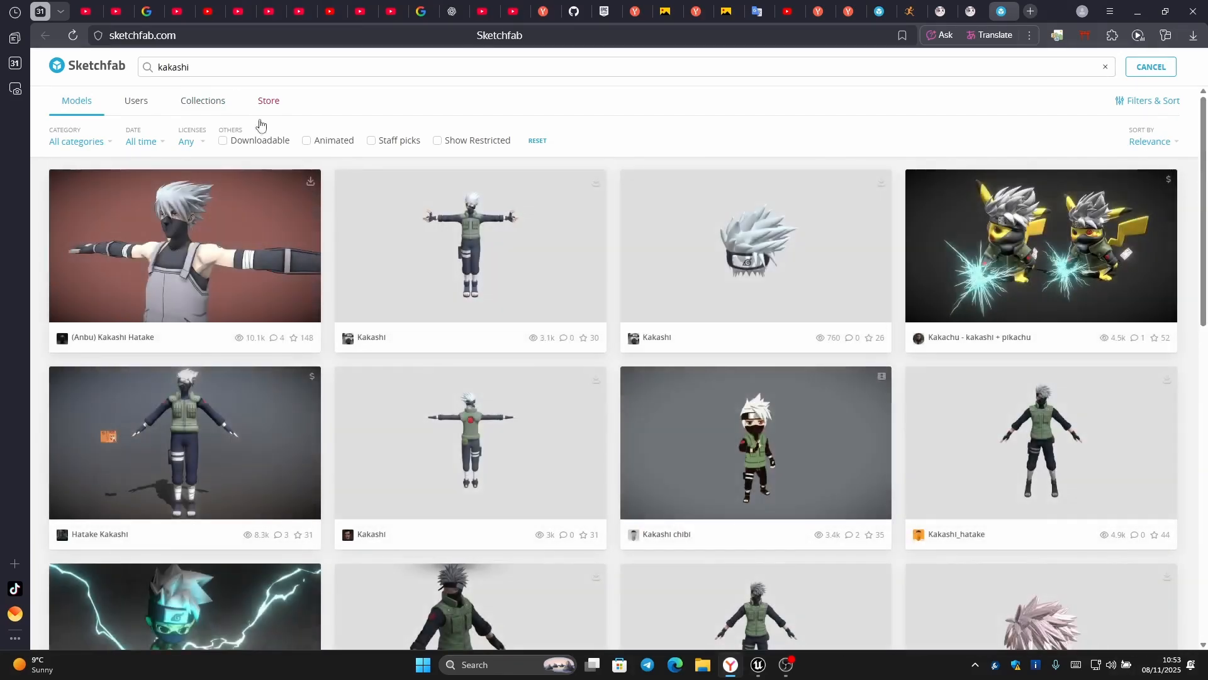
pyautogui.scroll(-3, 445, 327)
pyautogui.scroll(-1, 440, 318)
pyautogui.click(436, 308)
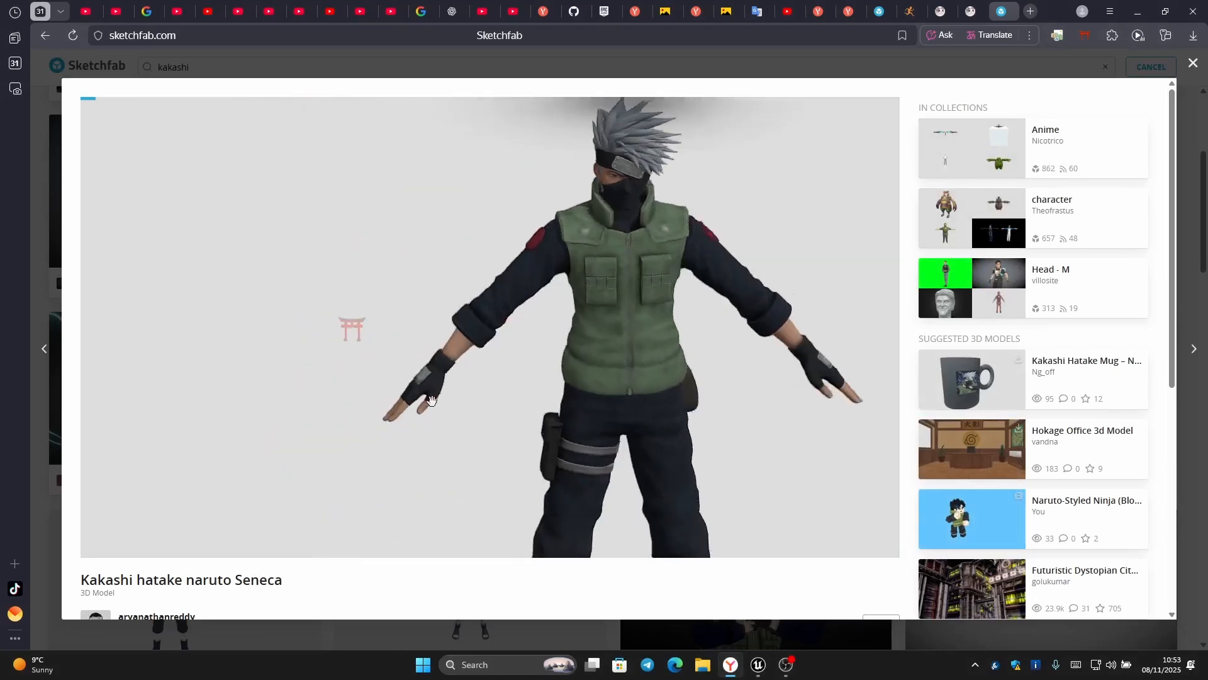
# Check the download formats offered for the Kakashi model and close its page.
pyautogui.scroll(-3, 677, 585)
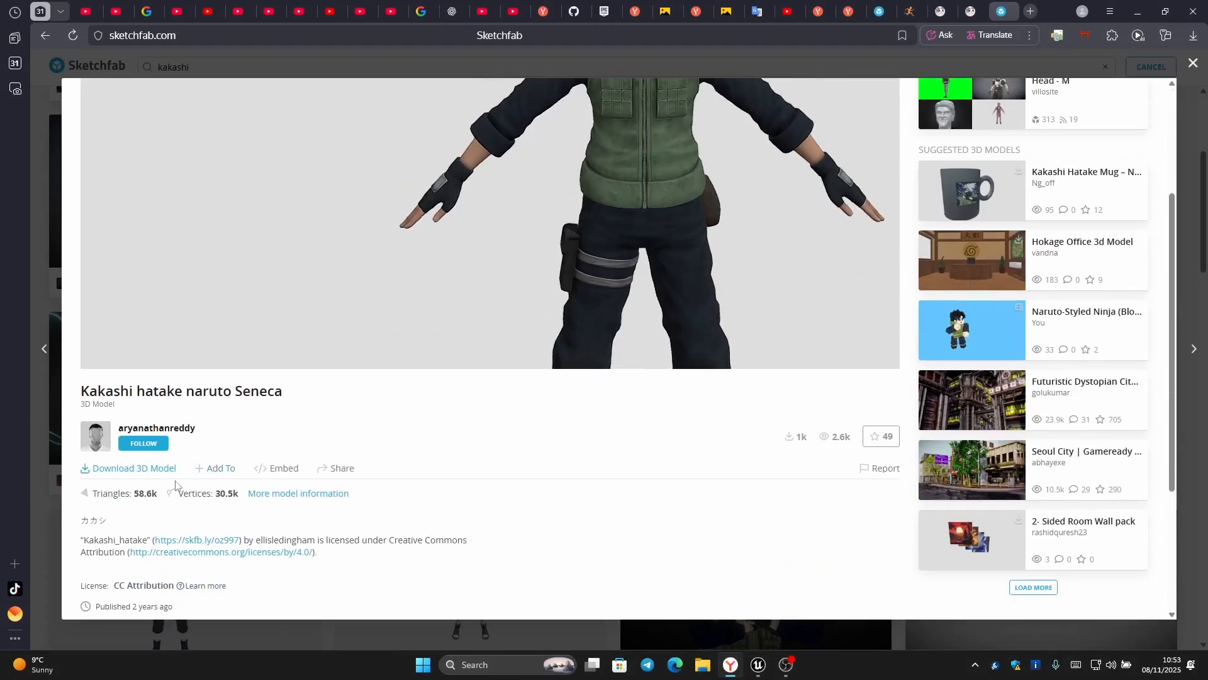
pyautogui.click(150, 477)
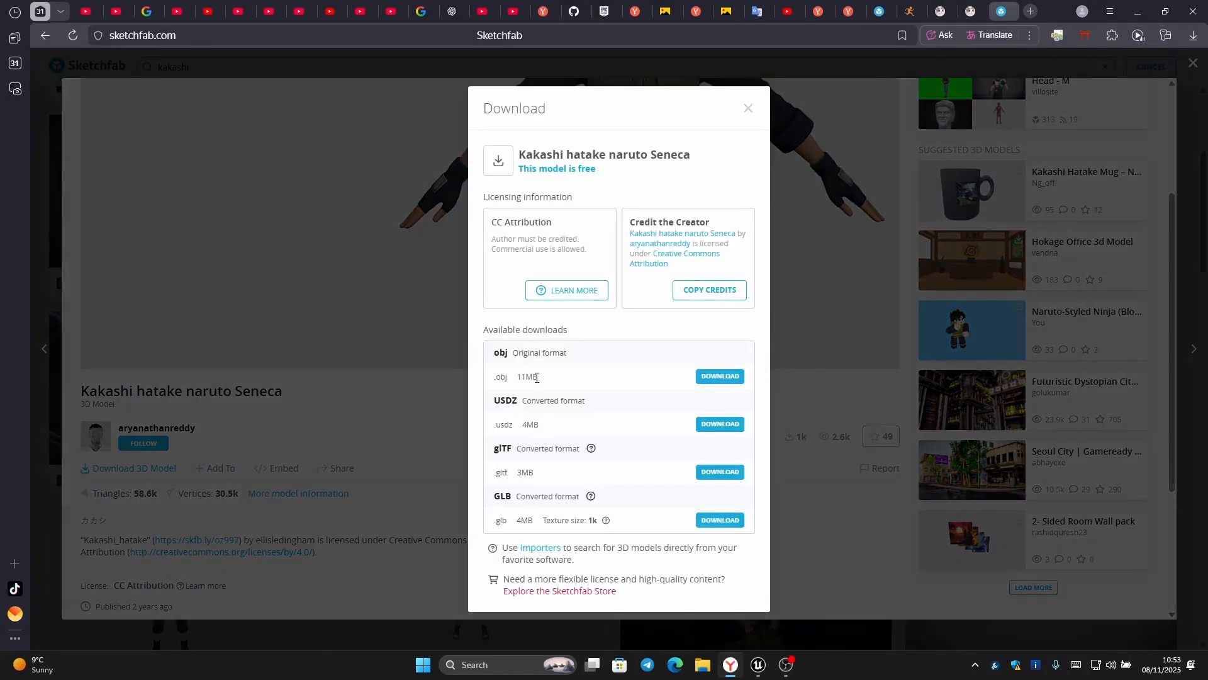
pyautogui.click(313, 406)
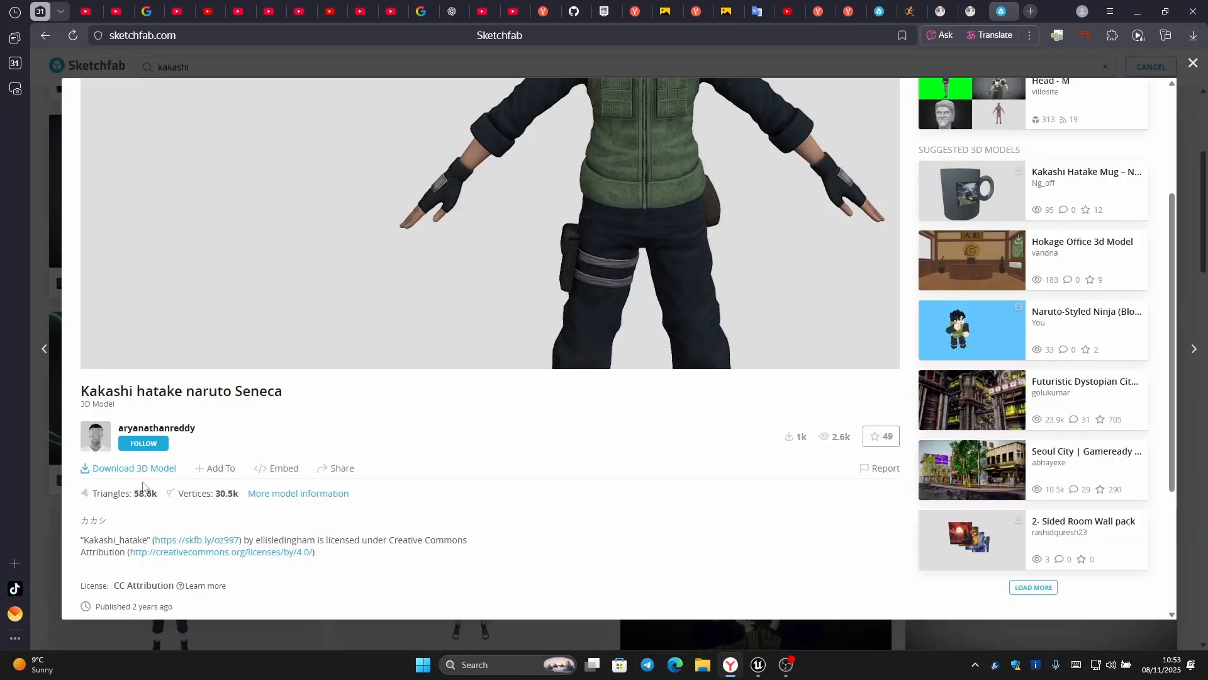
pyautogui.click(1193, 64)
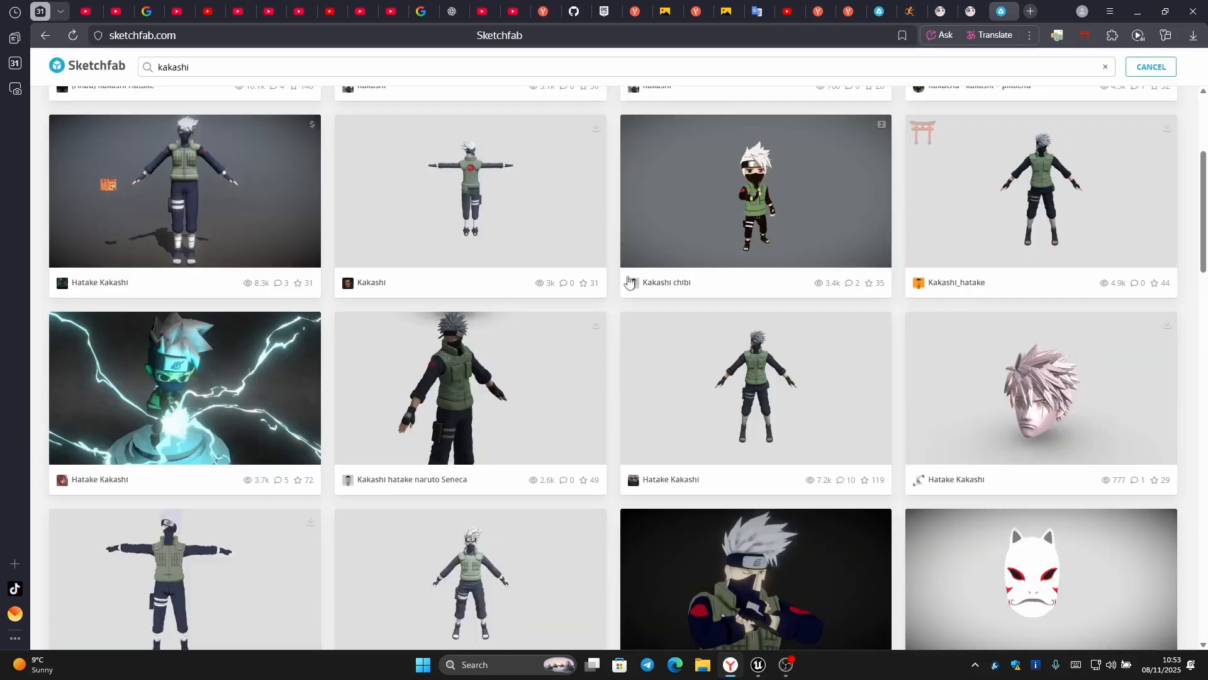
# Reopen the "Kakashi hatake naruto Seneca" model and download it in the original obj format.
pyautogui.click(192, 513)
pyautogui.scroll(-2, 181, 573)
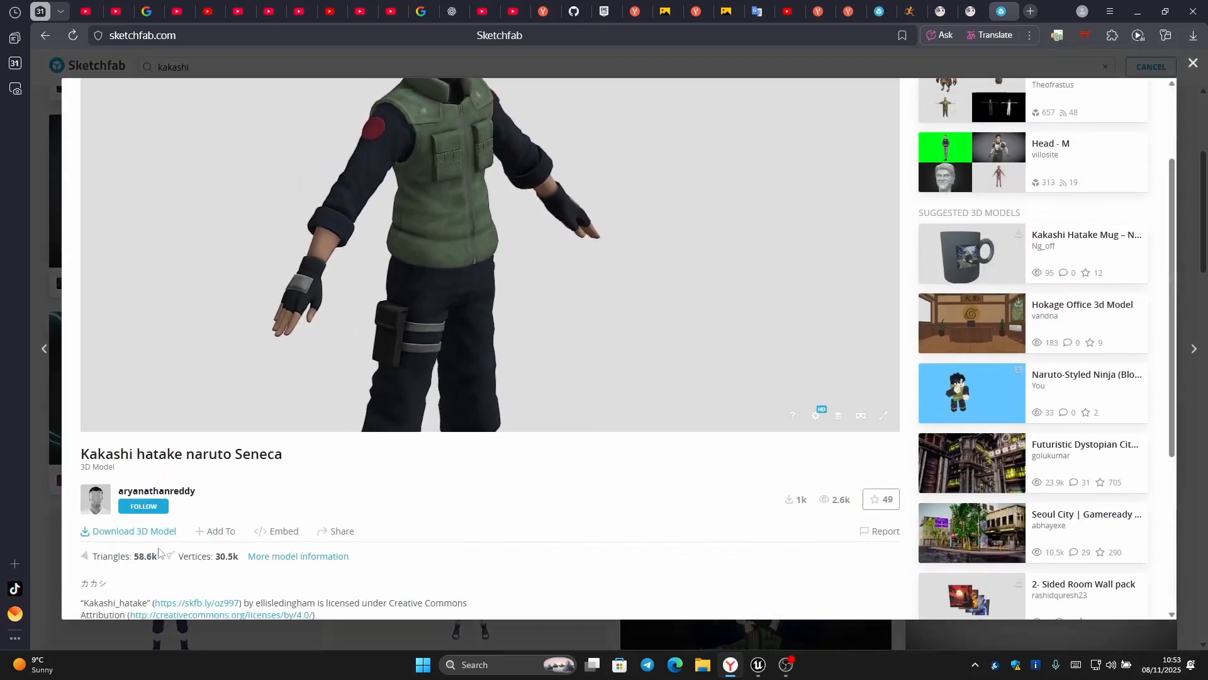
pyautogui.click(123, 533)
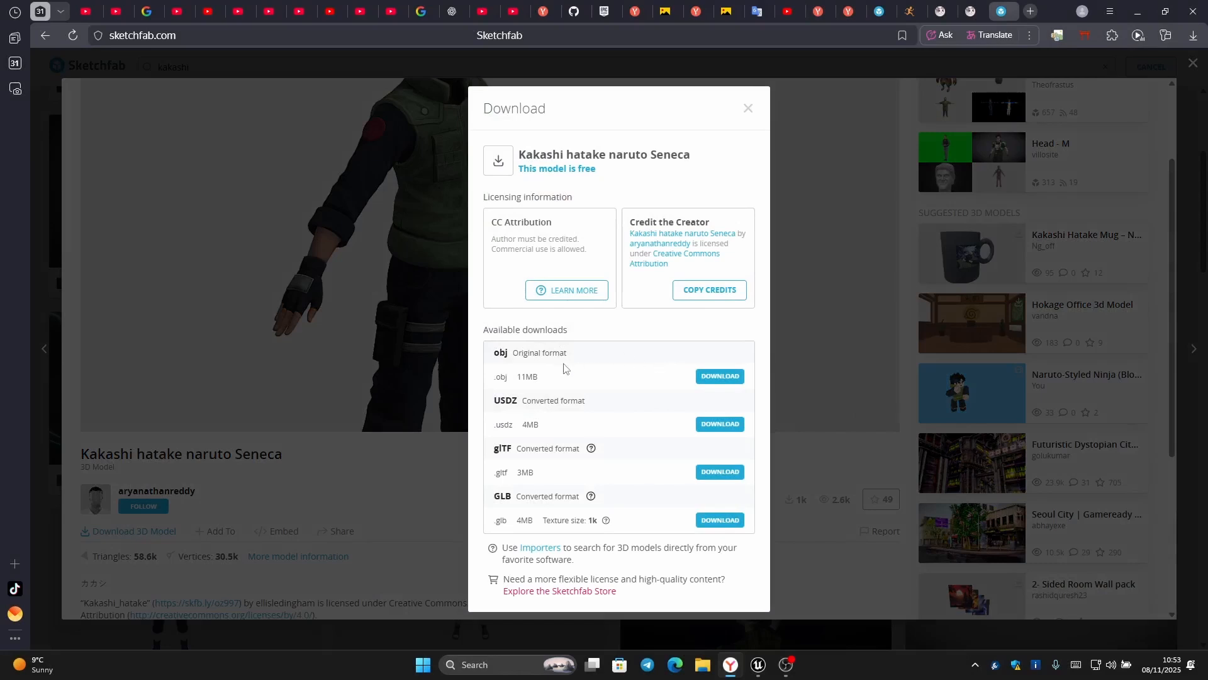
pyautogui.click(720, 378)
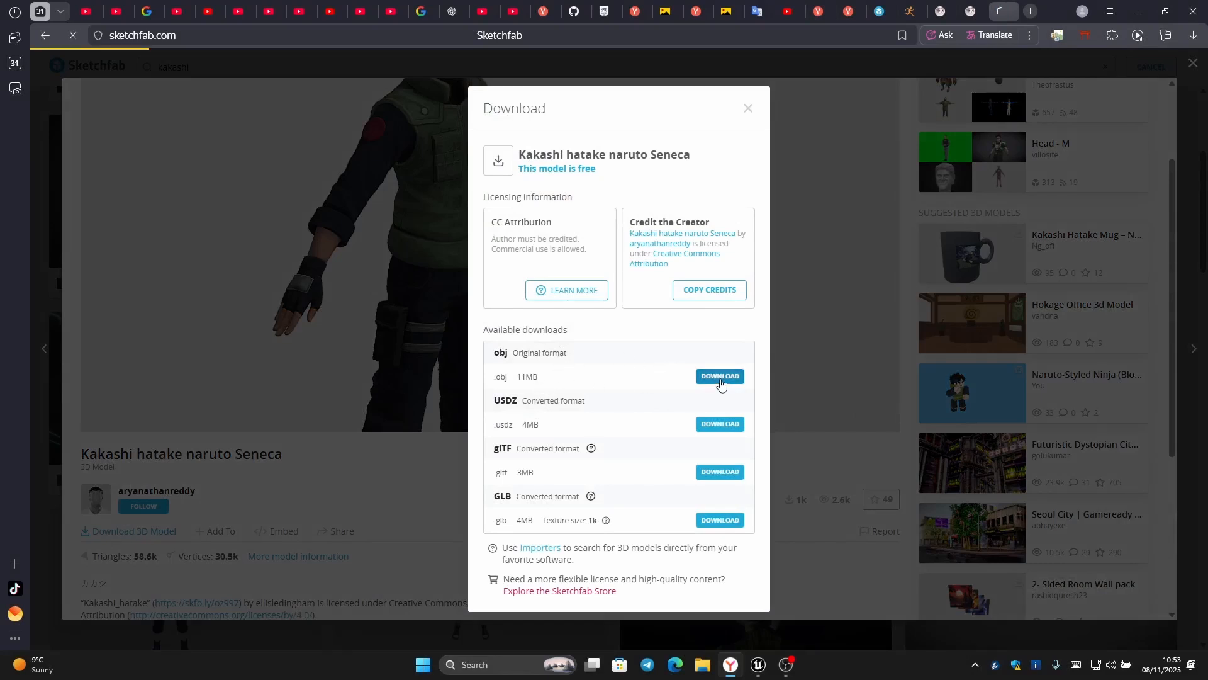
pyautogui.click(748, 109)
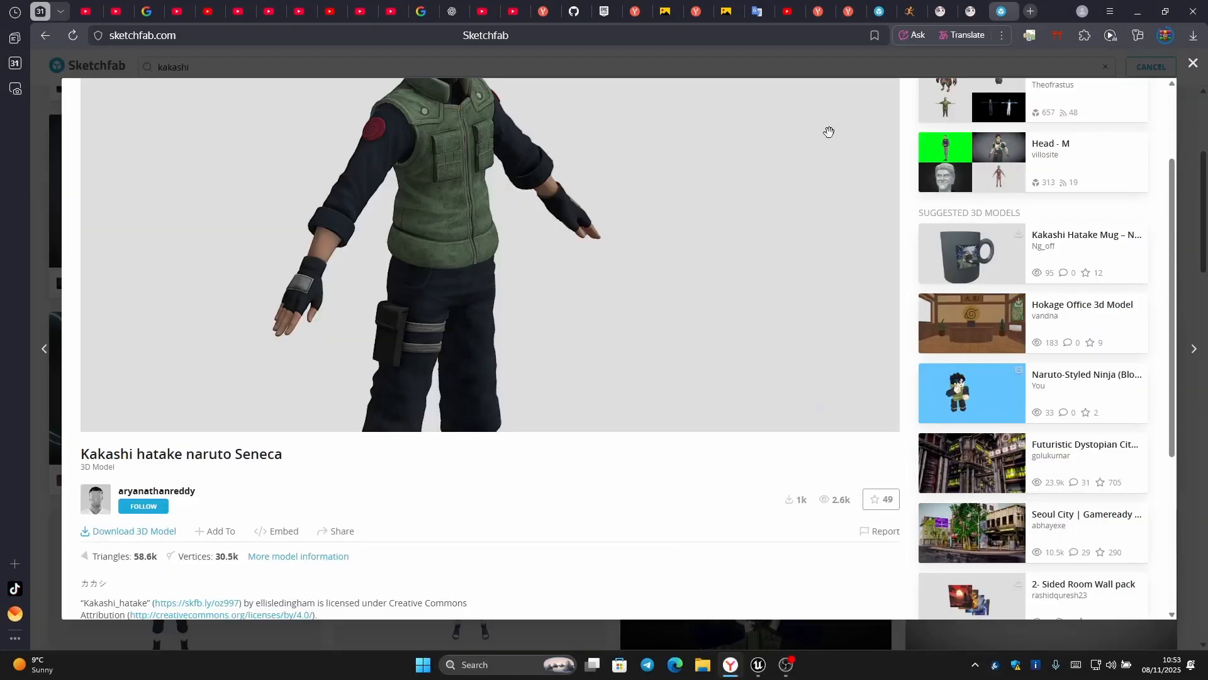
# Open the downloaded kakashi-hatake-naruto-seneca (1).zip and extract it to the proposed folder of the same name in Downloads.
pyautogui.click(1194, 37)
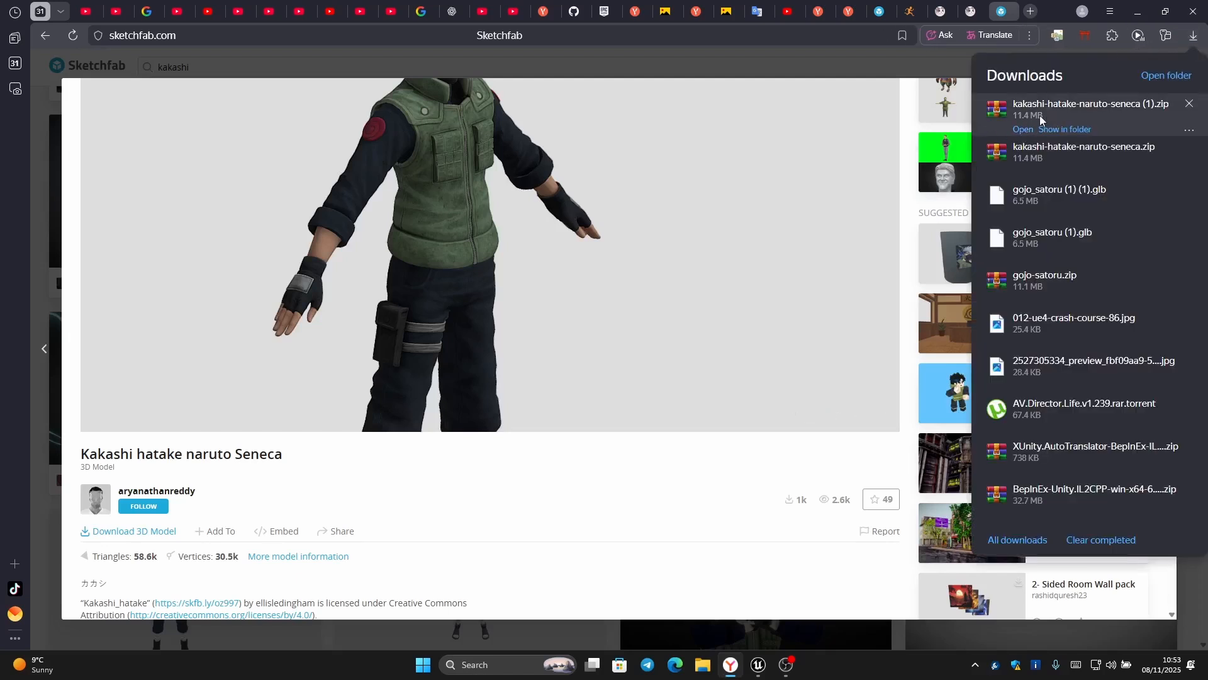
pyautogui.click(1023, 129)
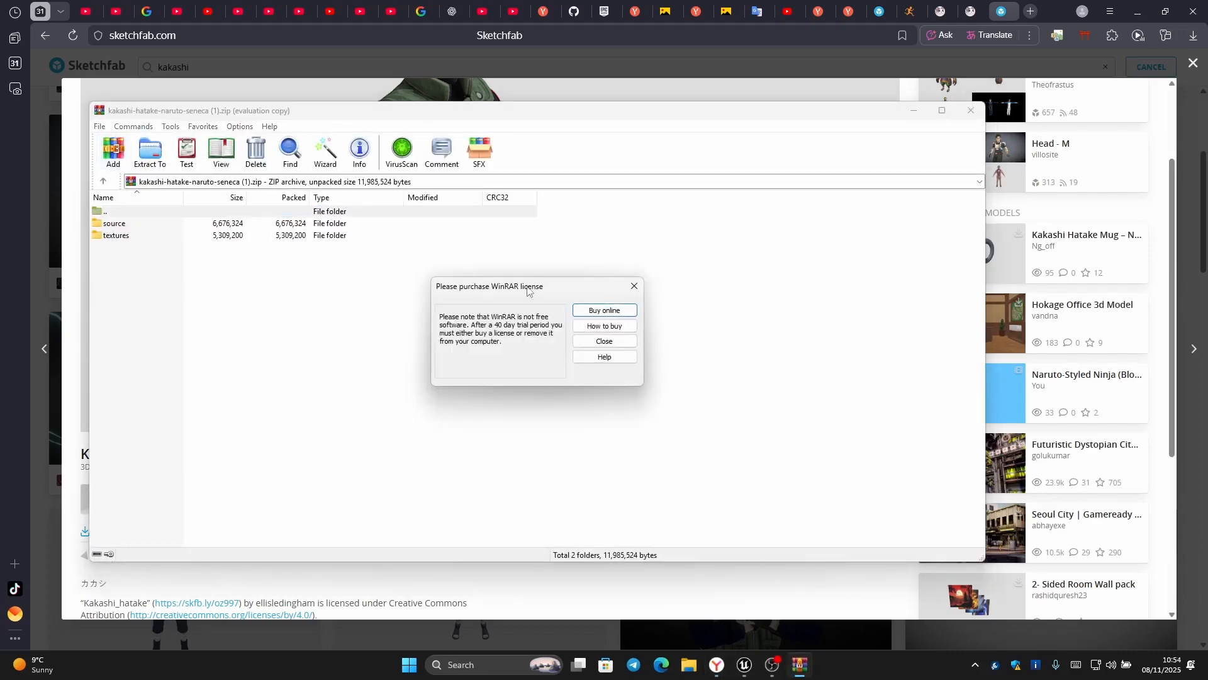
pyautogui.click(635, 286)
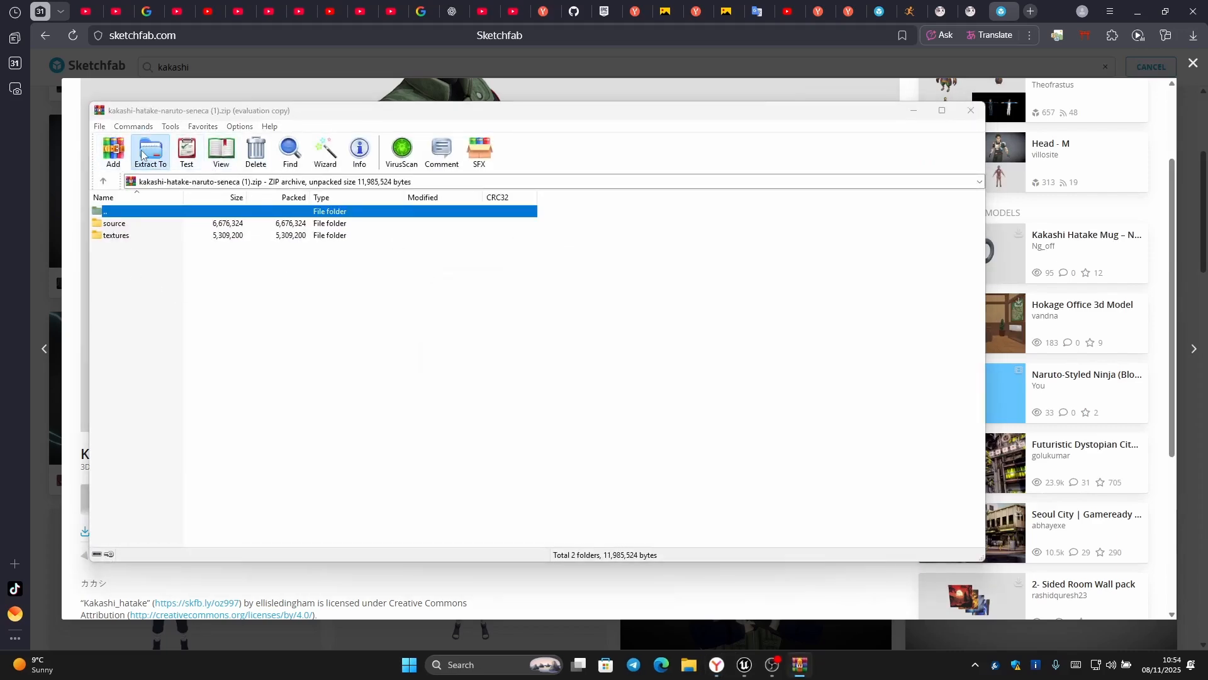
pyautogui.click(150, 153)
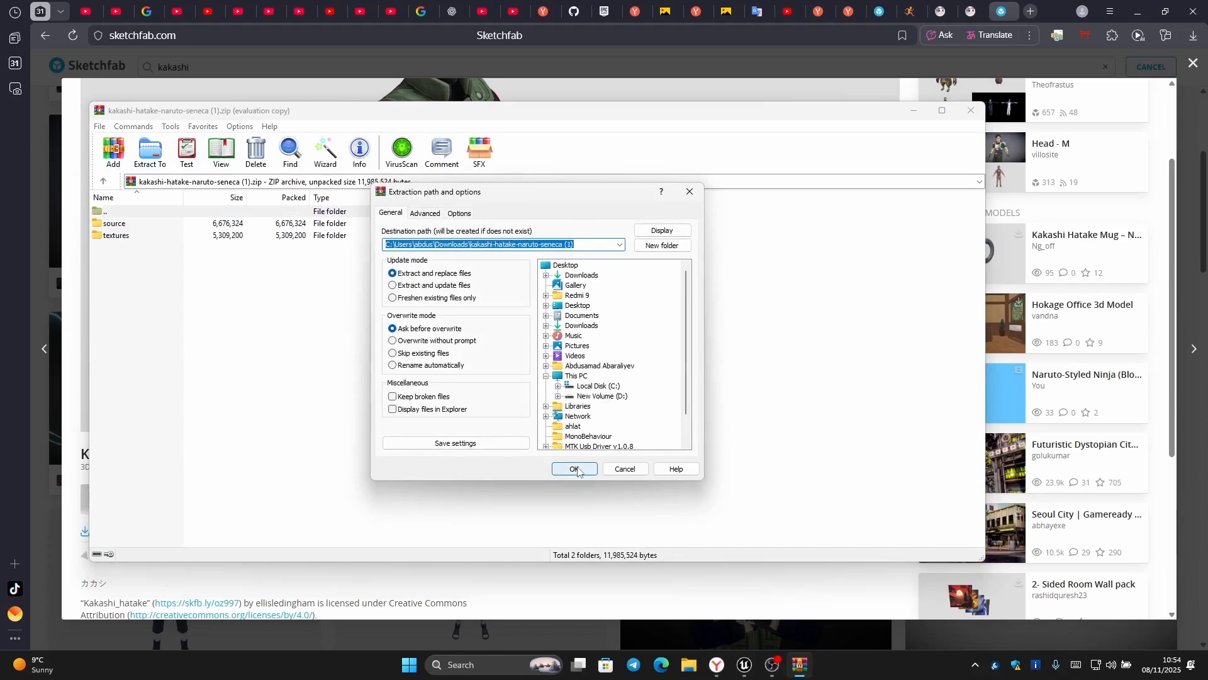
pyautogui.click(575, 470)
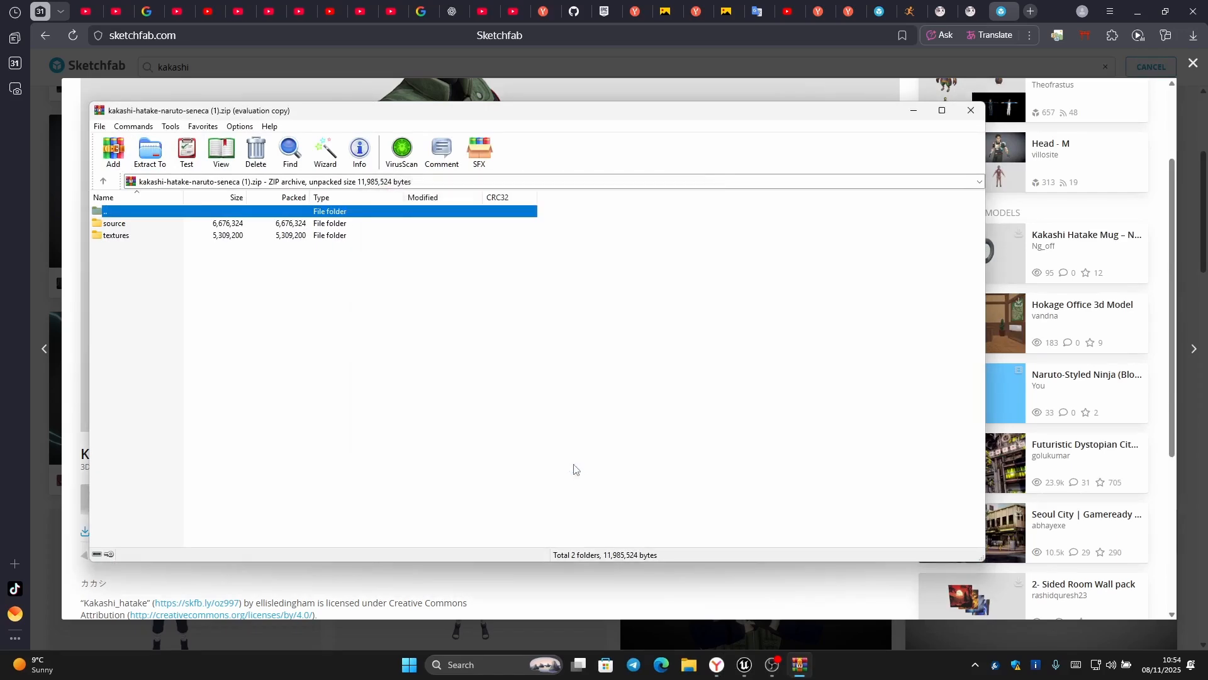
pyautogui.click(914, 112)
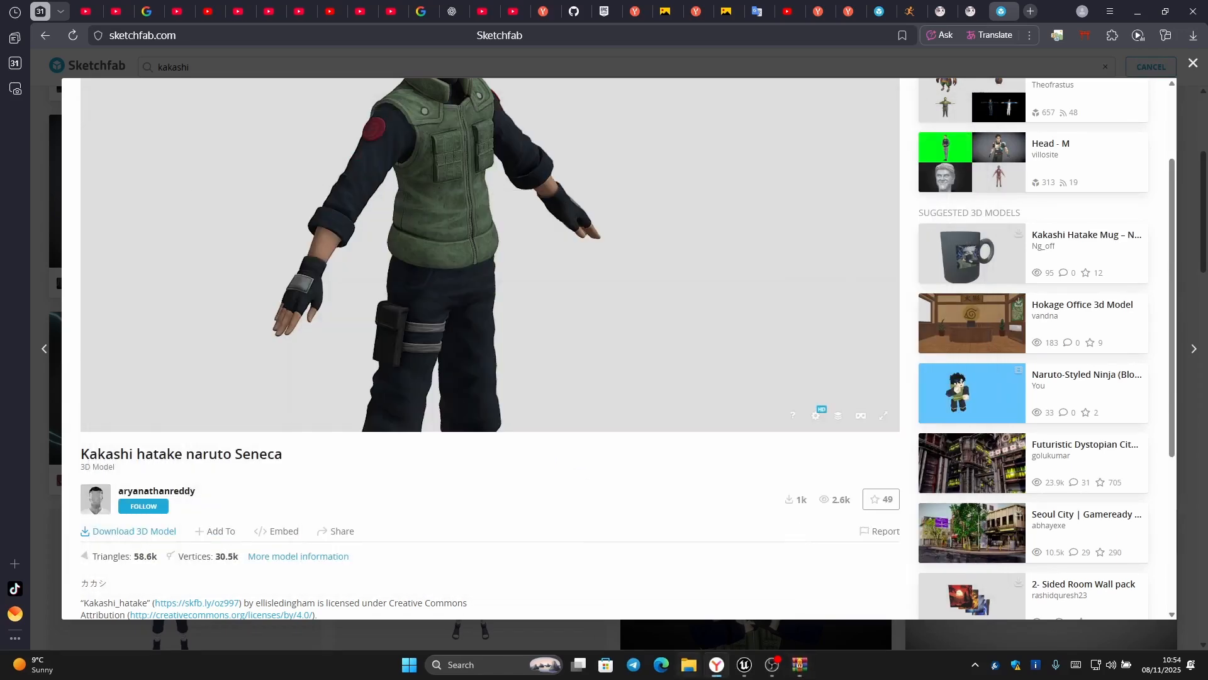
# Open the extracted kakashi-hatake-naruto-seneca (1) folder in Downloads and look through its textures folder.
pyautogui.click(690, 667)
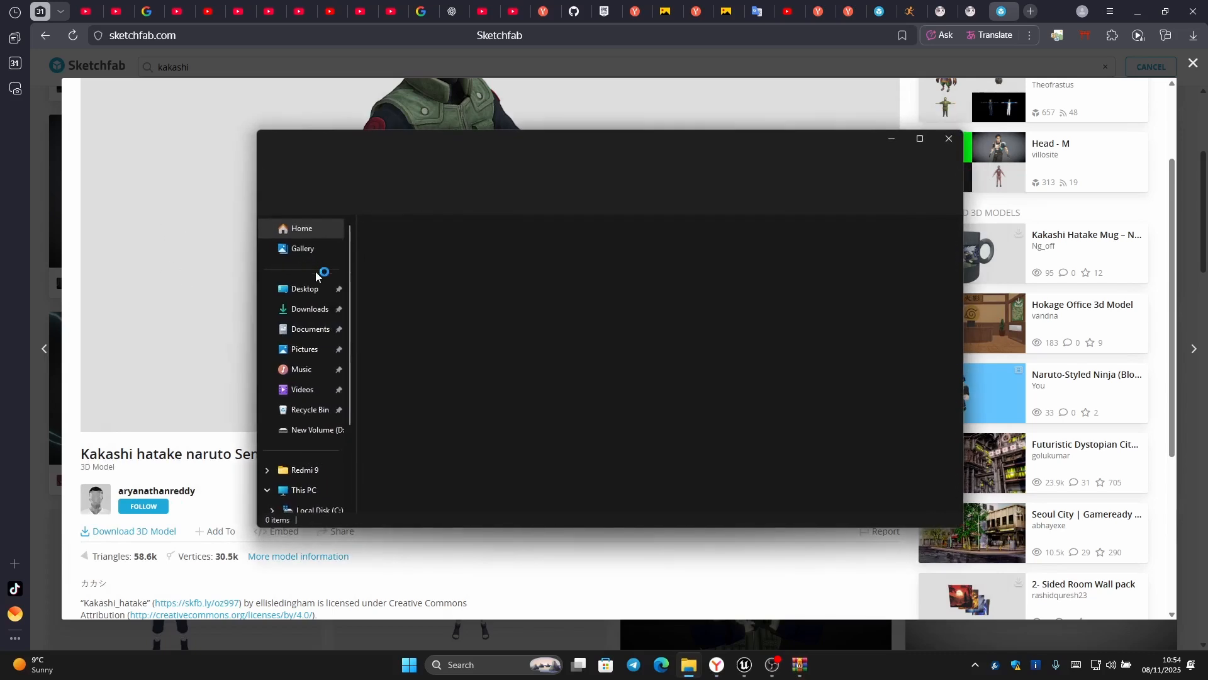
pyautogui.click(302, 317)
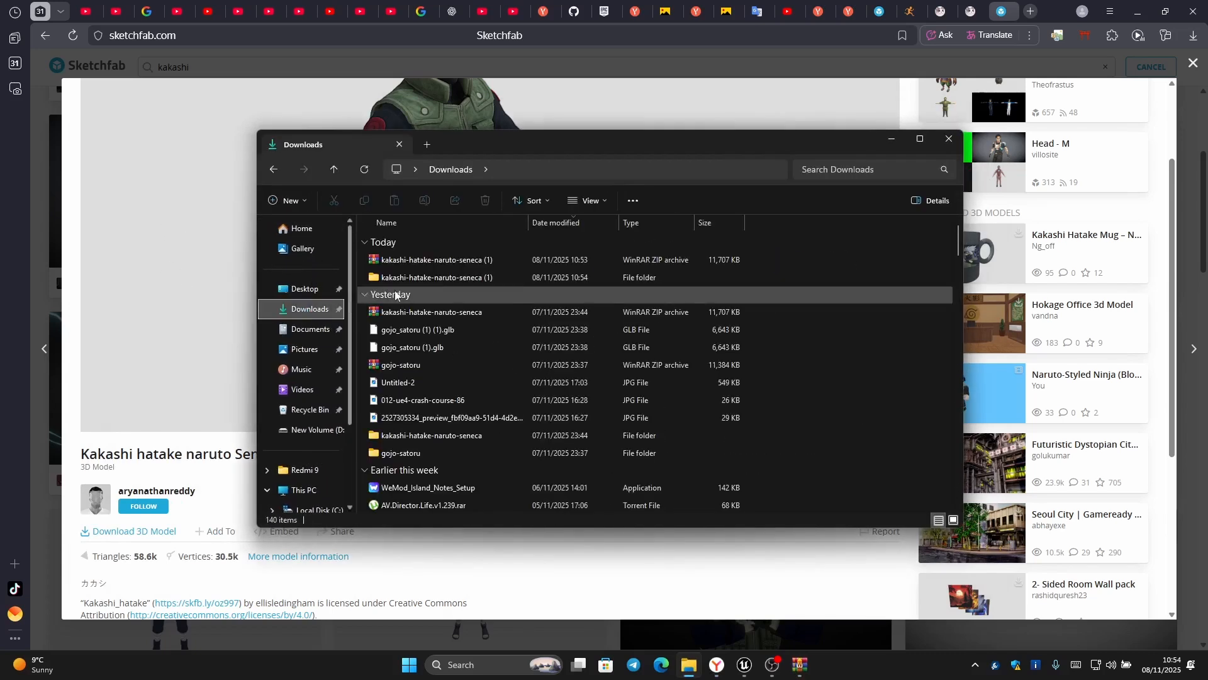
pyautogui.doubleClick(434, 279)
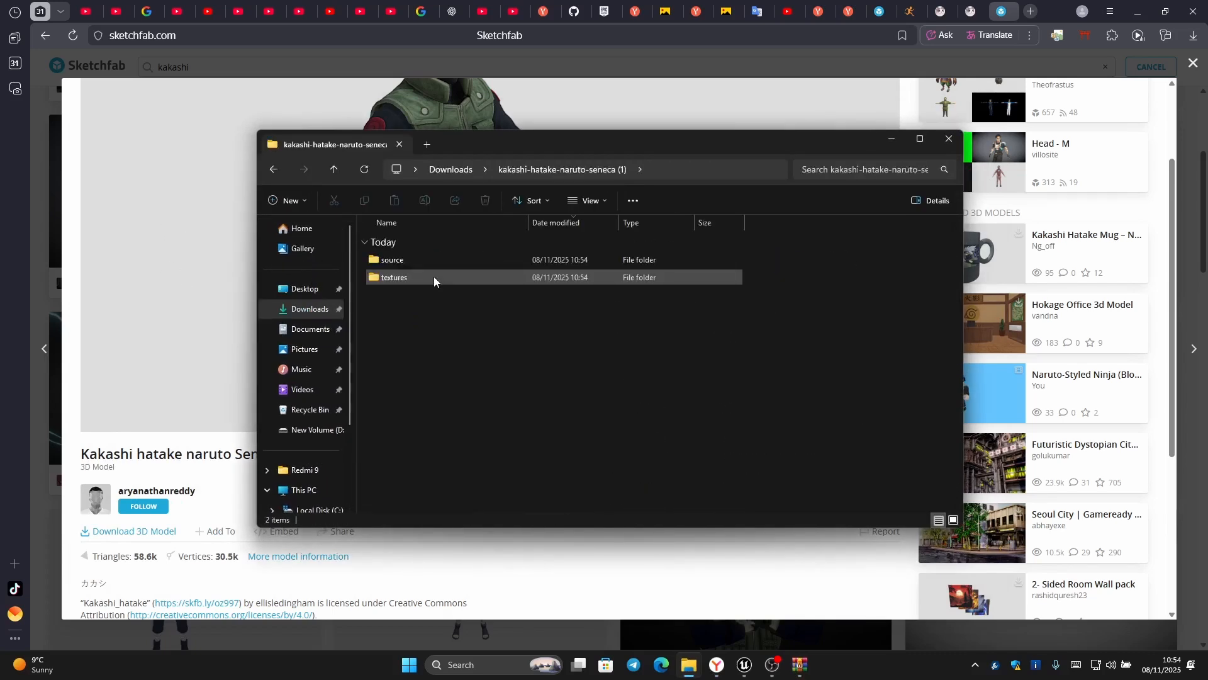
pyautogui.click(276, 170)
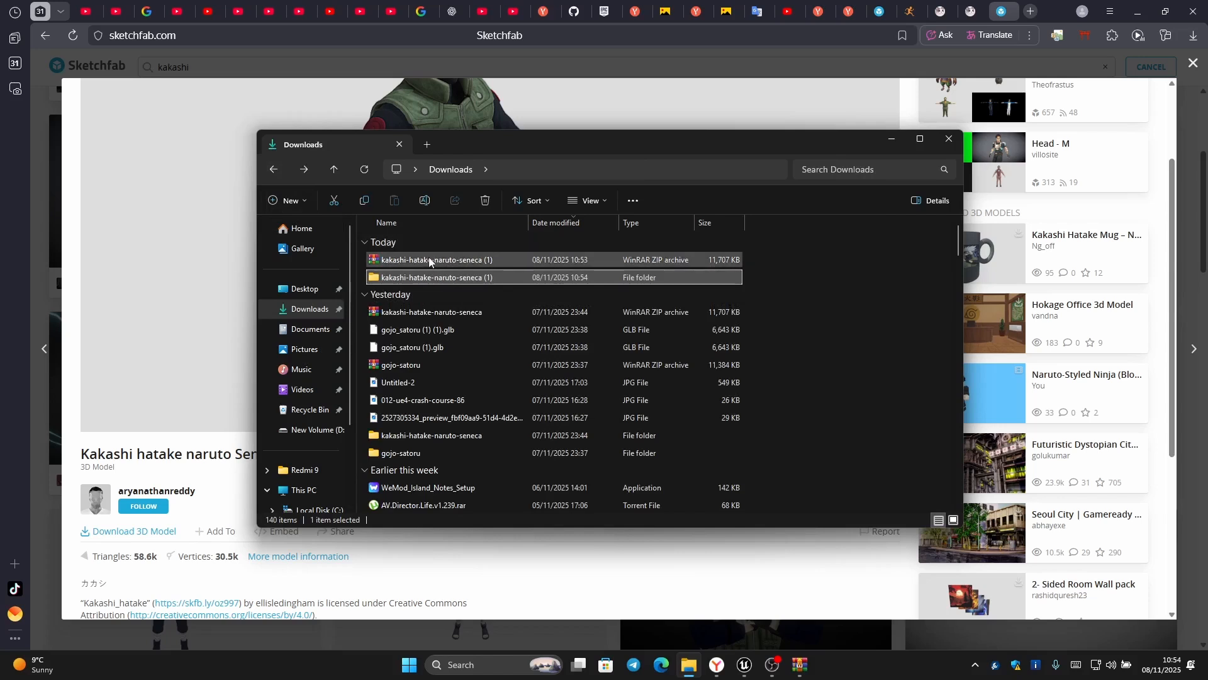
pyautogui.moveTo(404, 283)
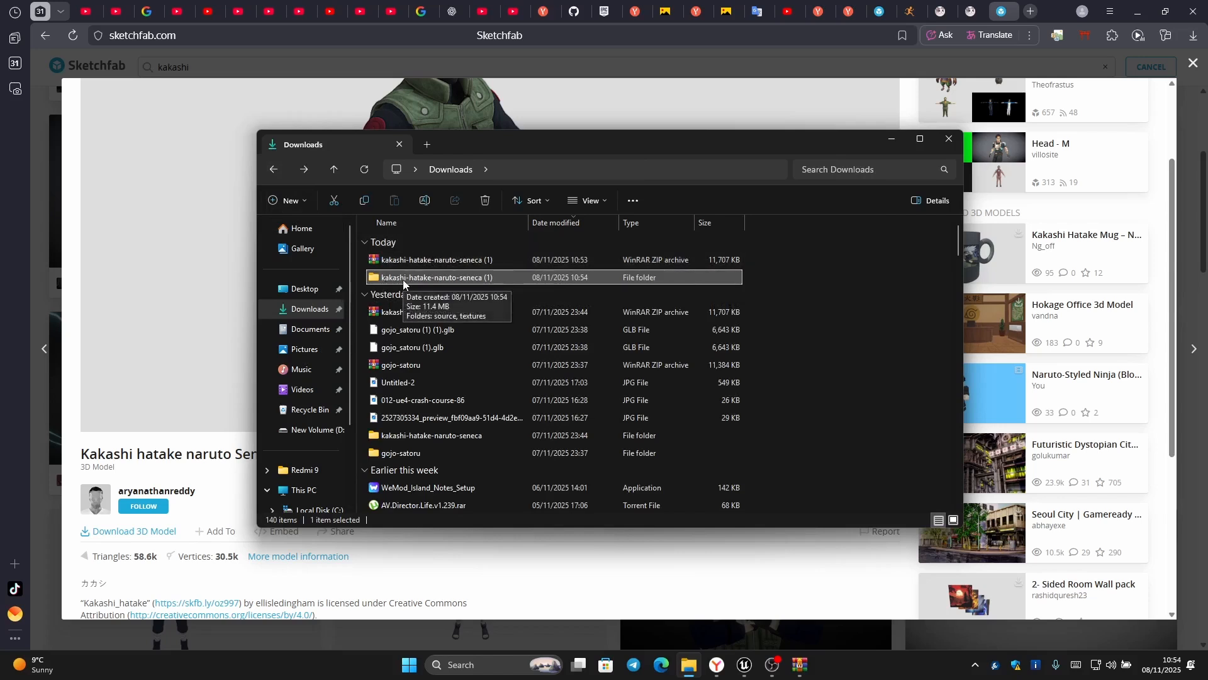
pyautogui.doubleClick(403, 279)
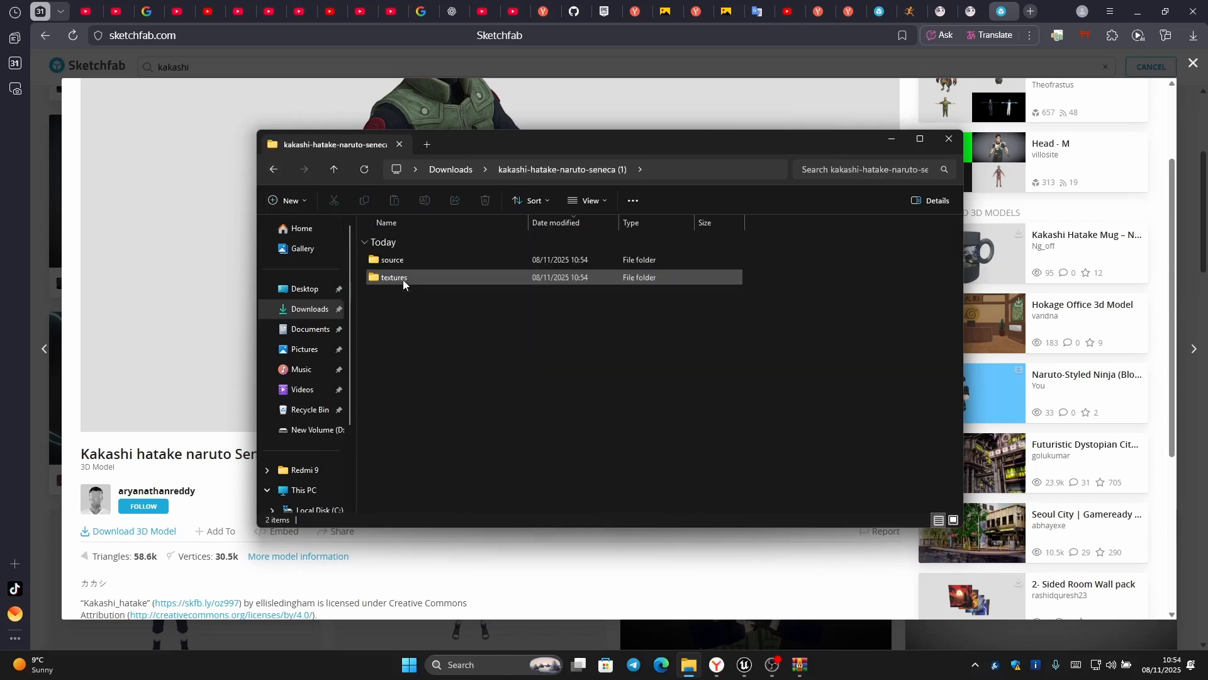
pyautogui.doubleClick(417, 279)
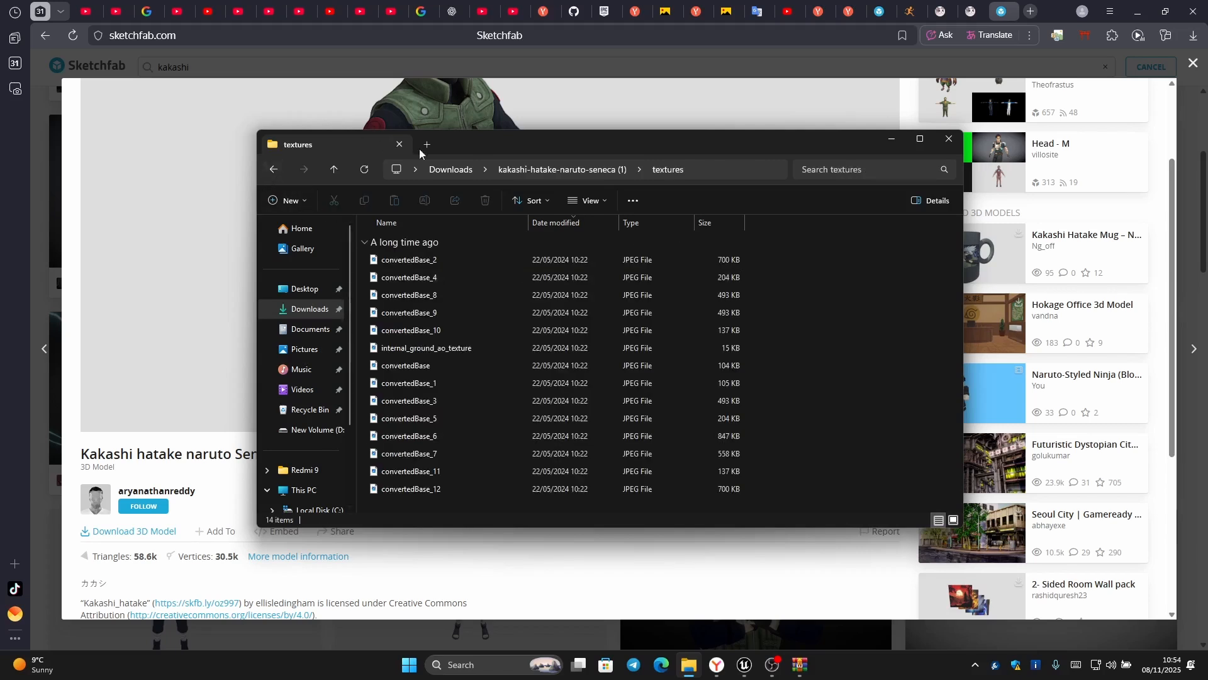
pyautogui.click(273, 170)
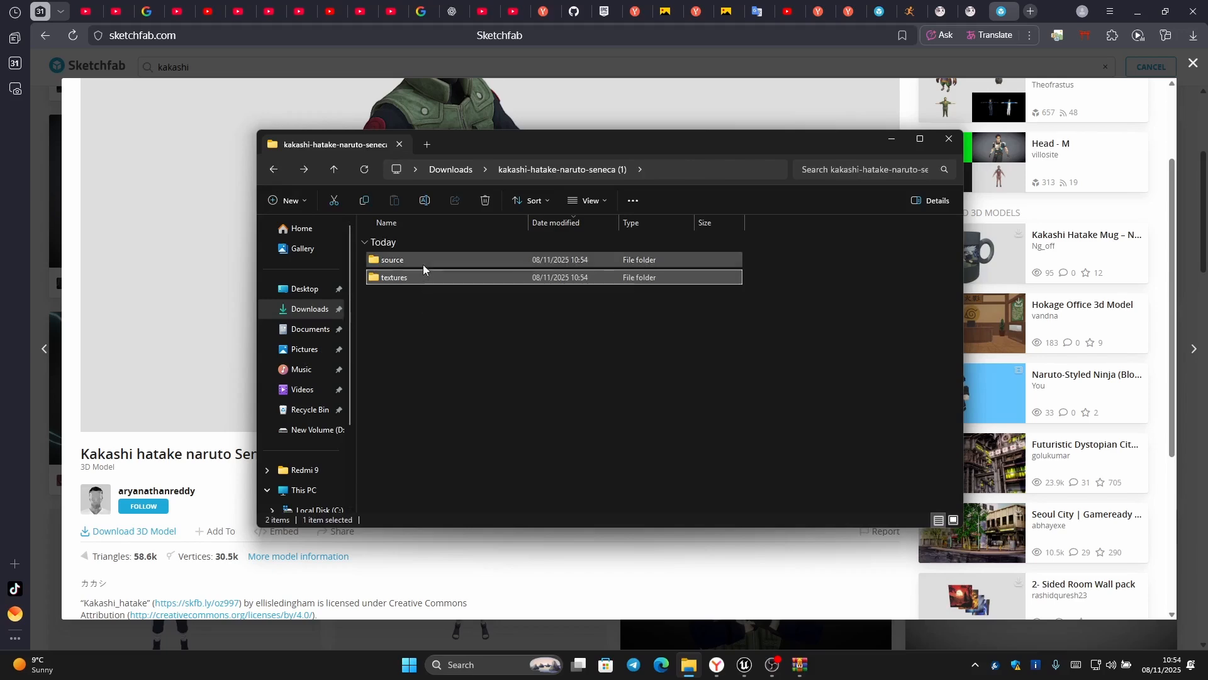
# Extract Project Name (5).zip from the source folder to the proposed folder of the same name and close the archive.
pyautogui.doubleClick(424, 266)
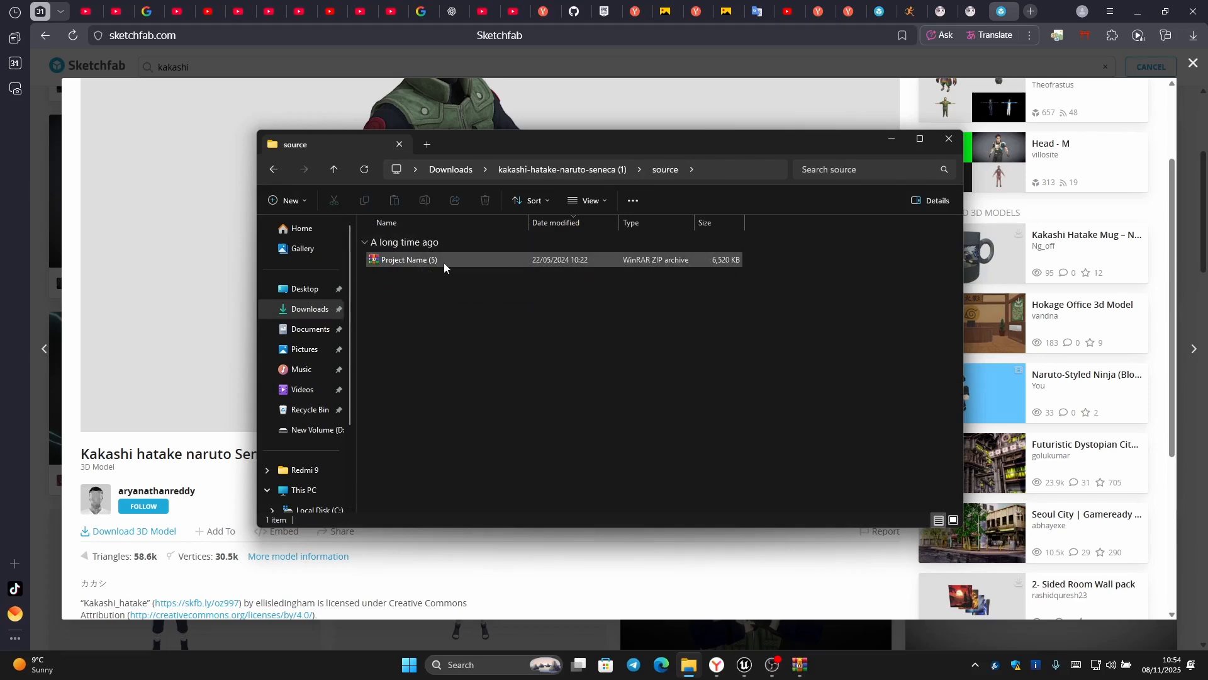
pyautogui.doubleClick(445, 266)
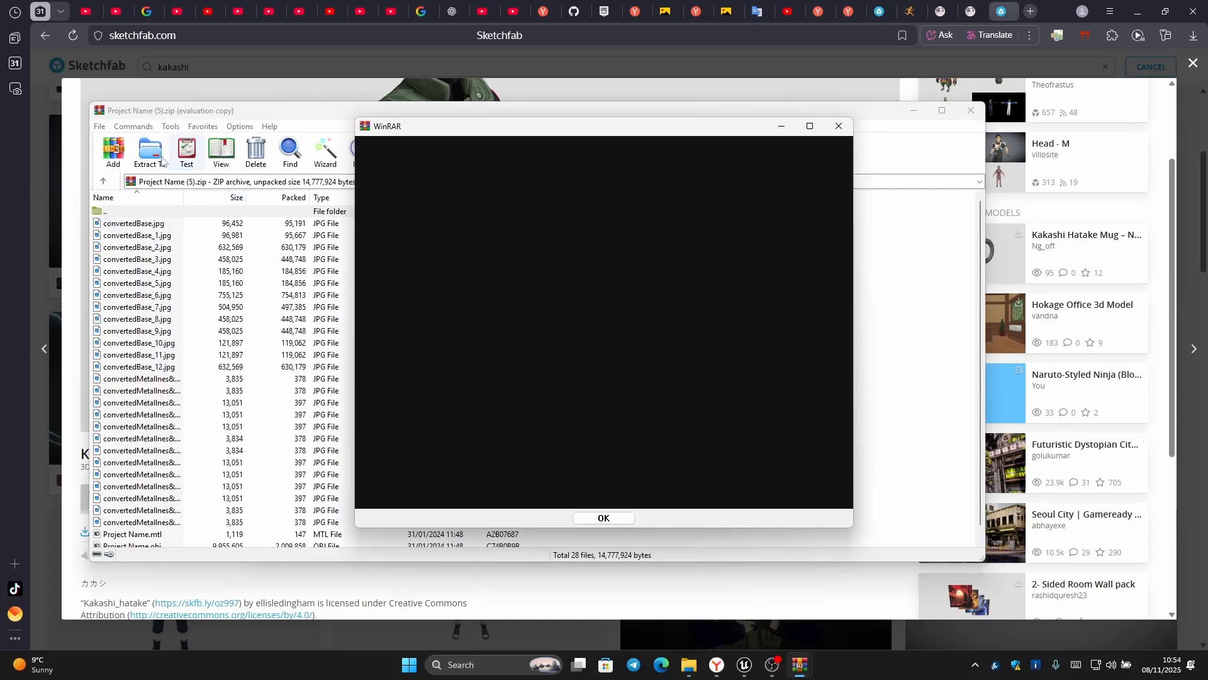
pyautogui.click(839, 127)
pyautogui.click(153, 153)
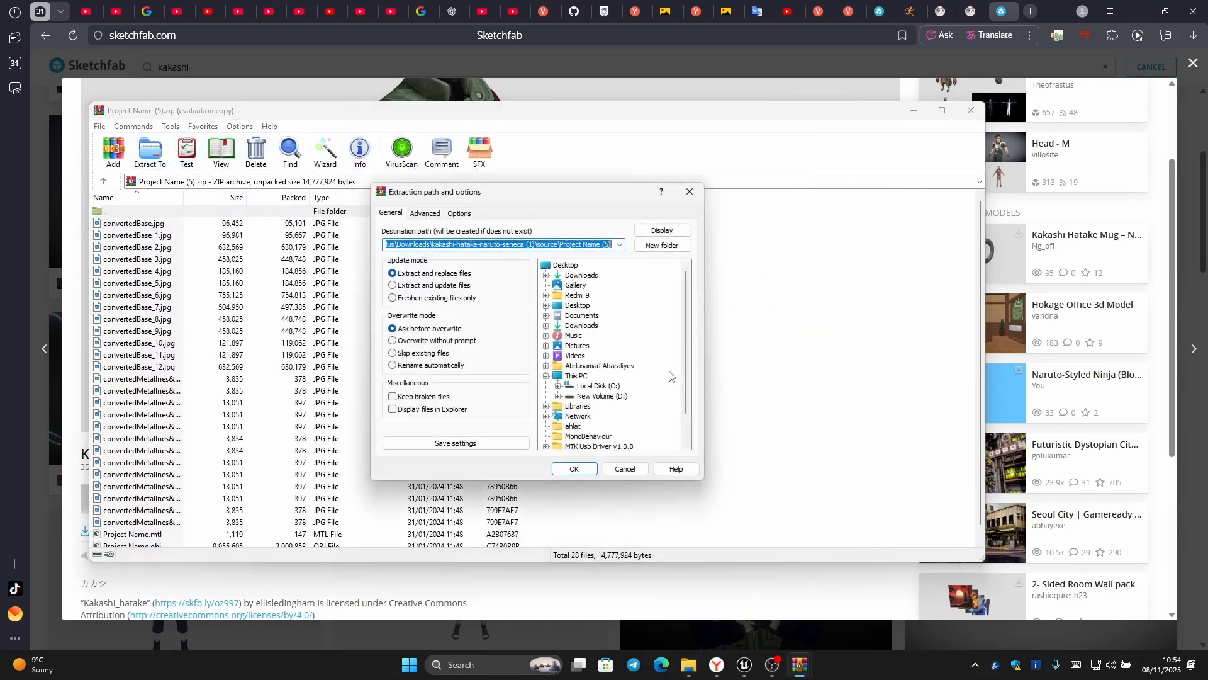
pyautogui.click(574, 470)
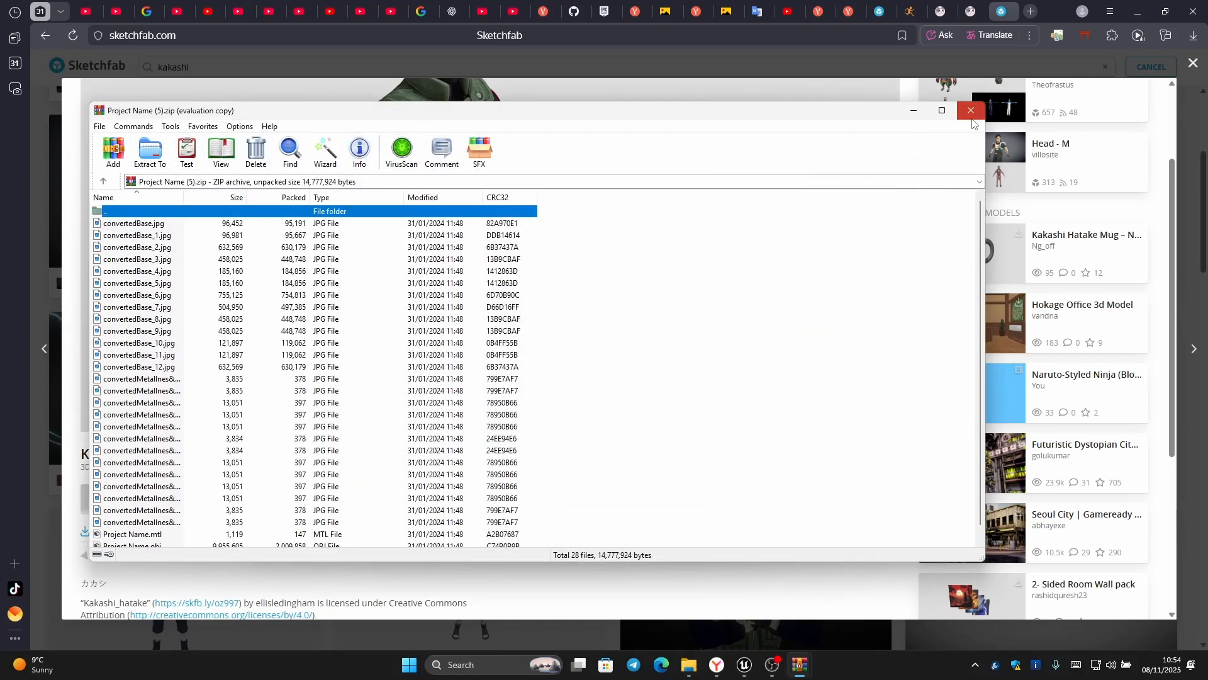
pyautogui.click(971, 112)
# Check the extracted Project Name (5) folder for the OBJ model file and put the file window aside.
pyautogui.doubleClick(410, 262)
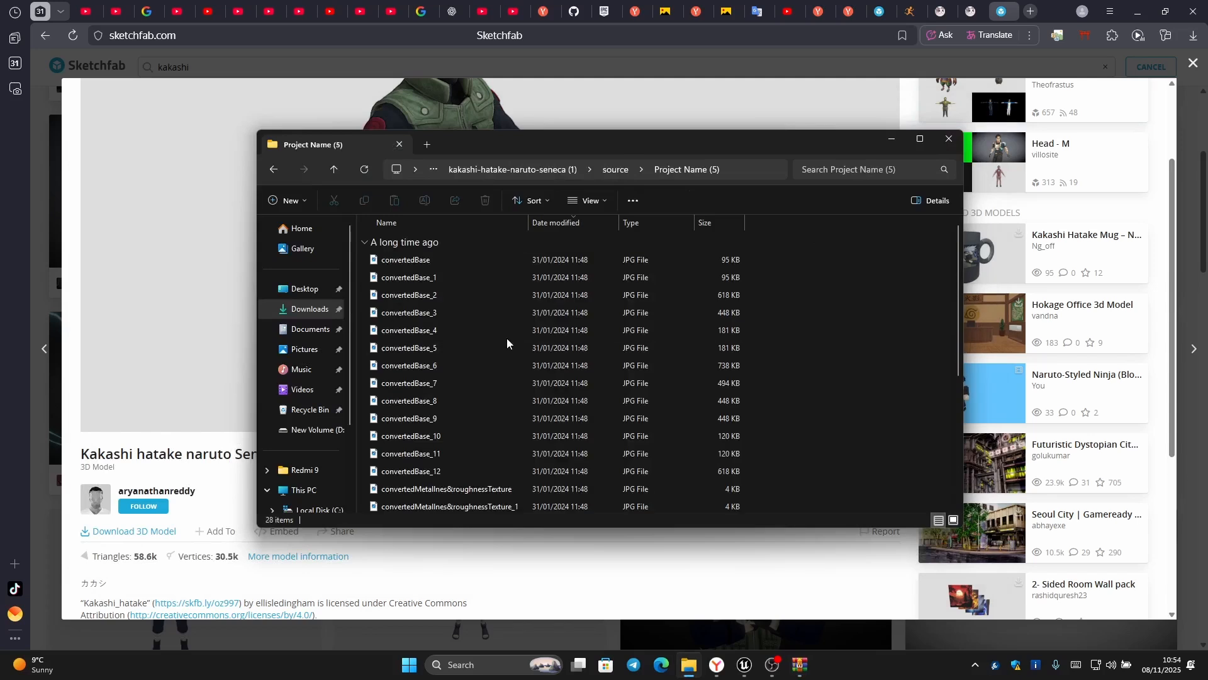
pyautogui.scroll(-5, 507, 338)
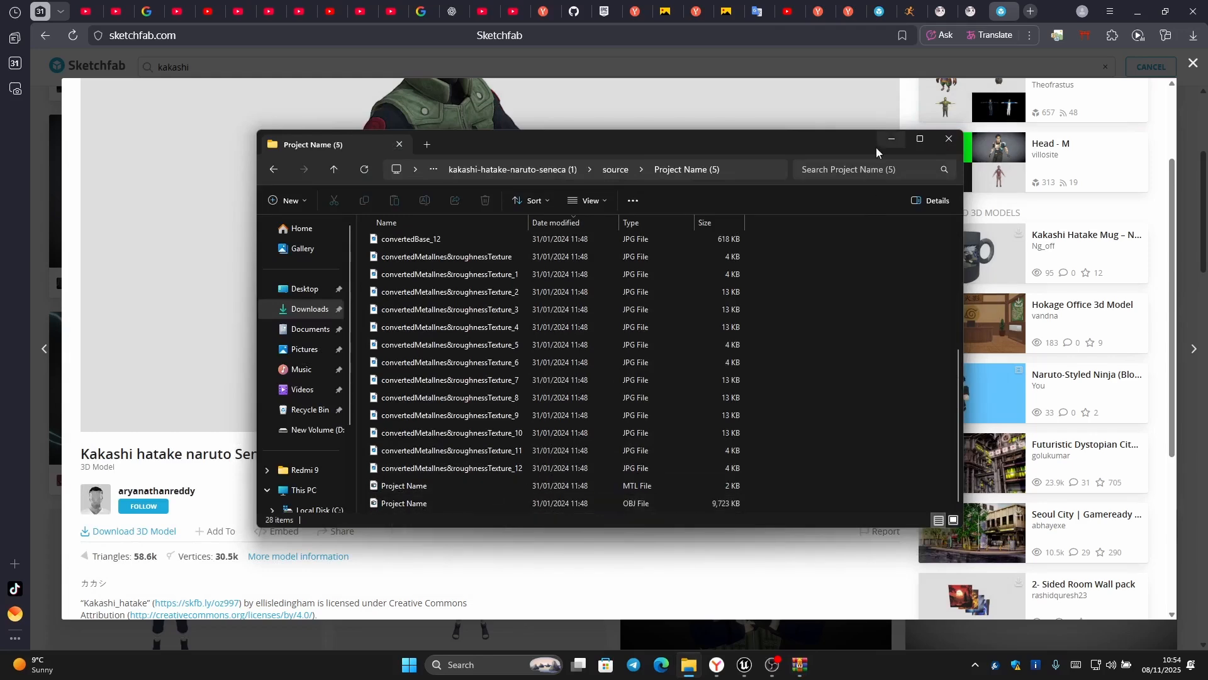
pyautogui.click(891, 140)
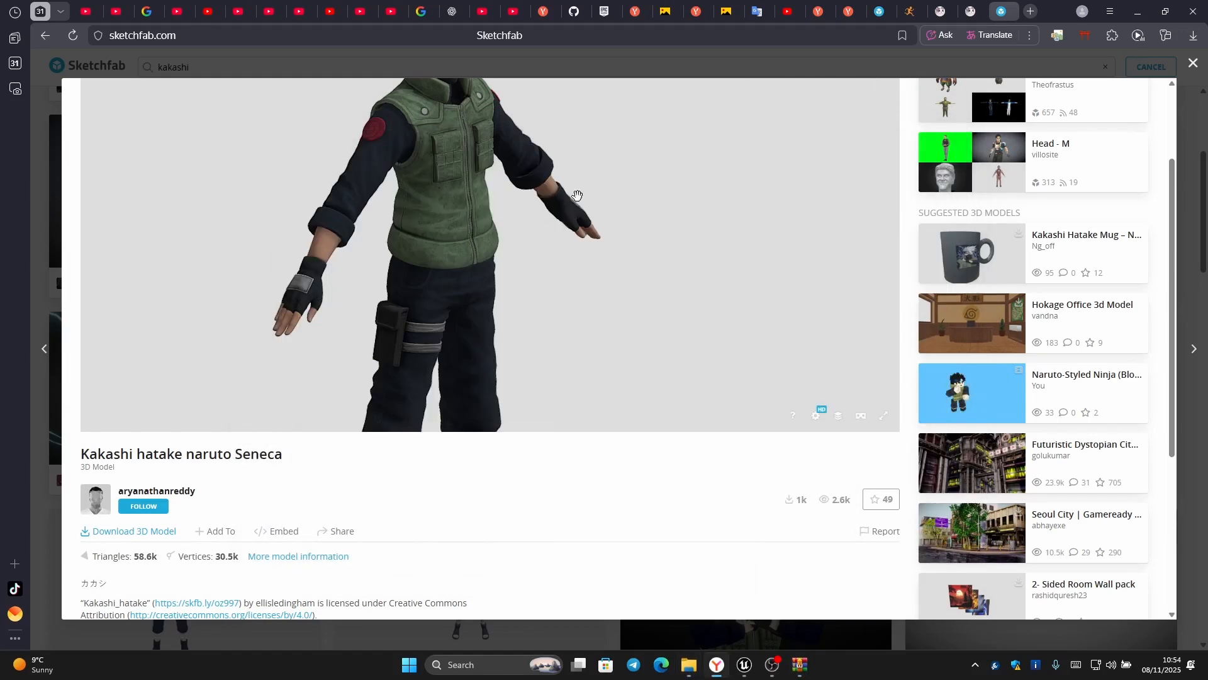
# Open mixamo.com in a new browser tab.
pyautogui.click(1031, 11)
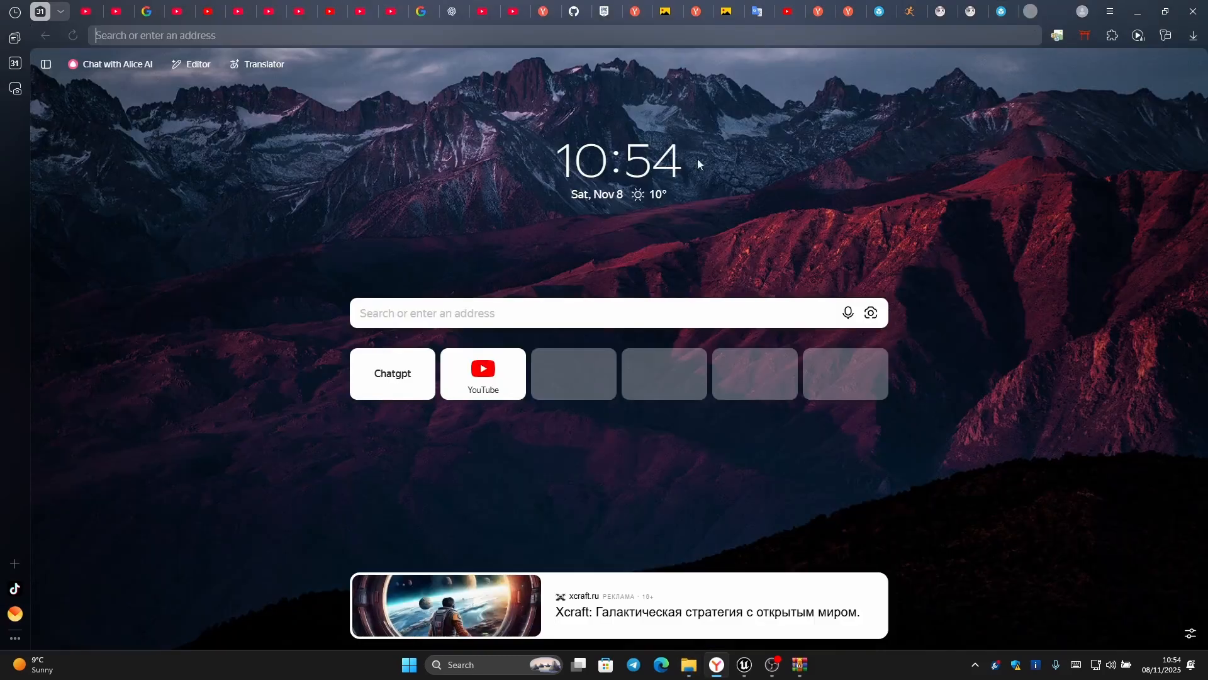
pyautogui.click(532, 315)
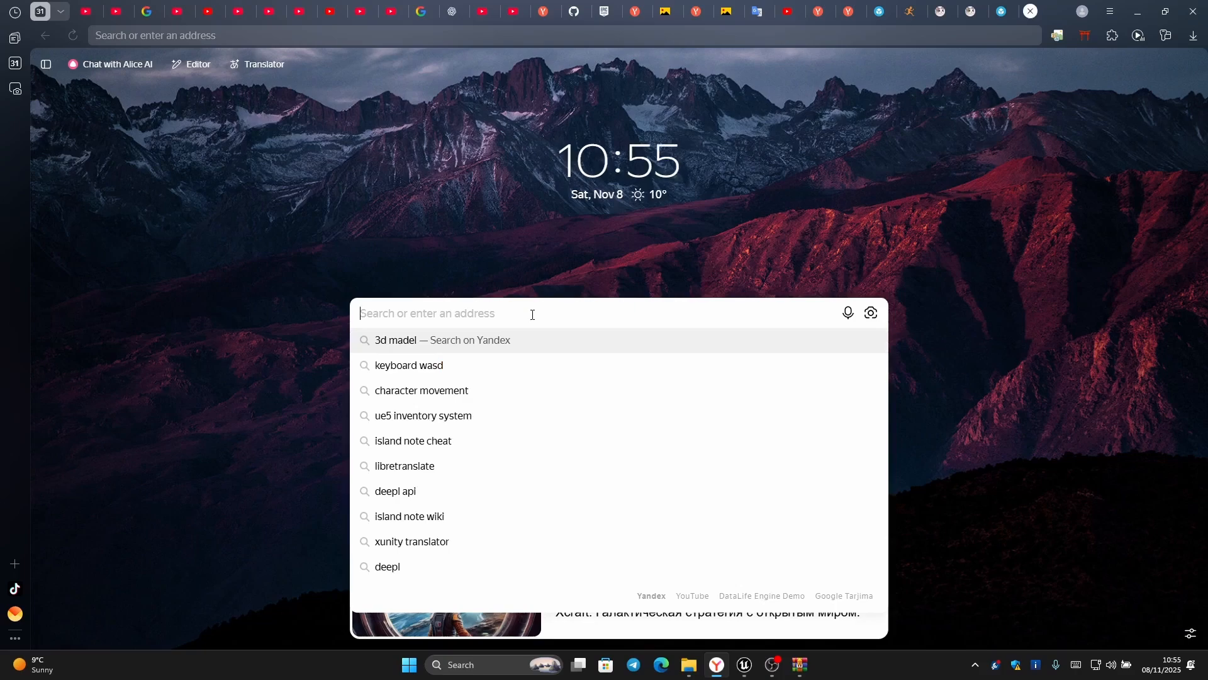
pyautogui.write('mixa')
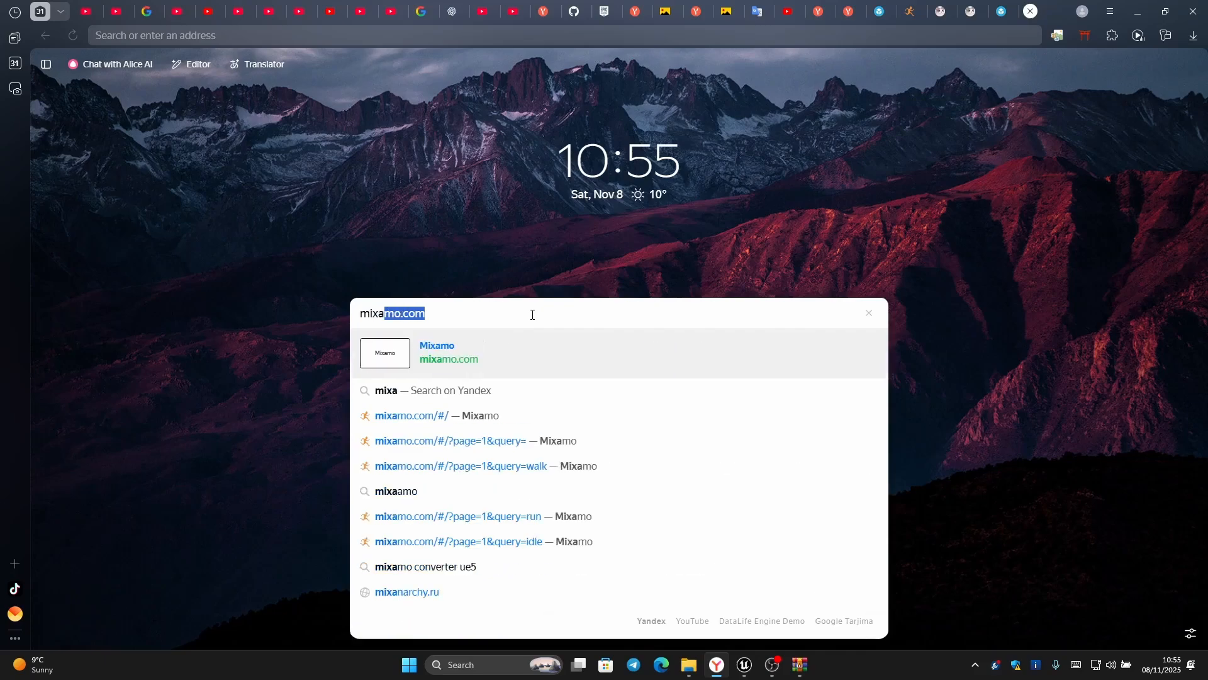
pyautogui.press('Return')
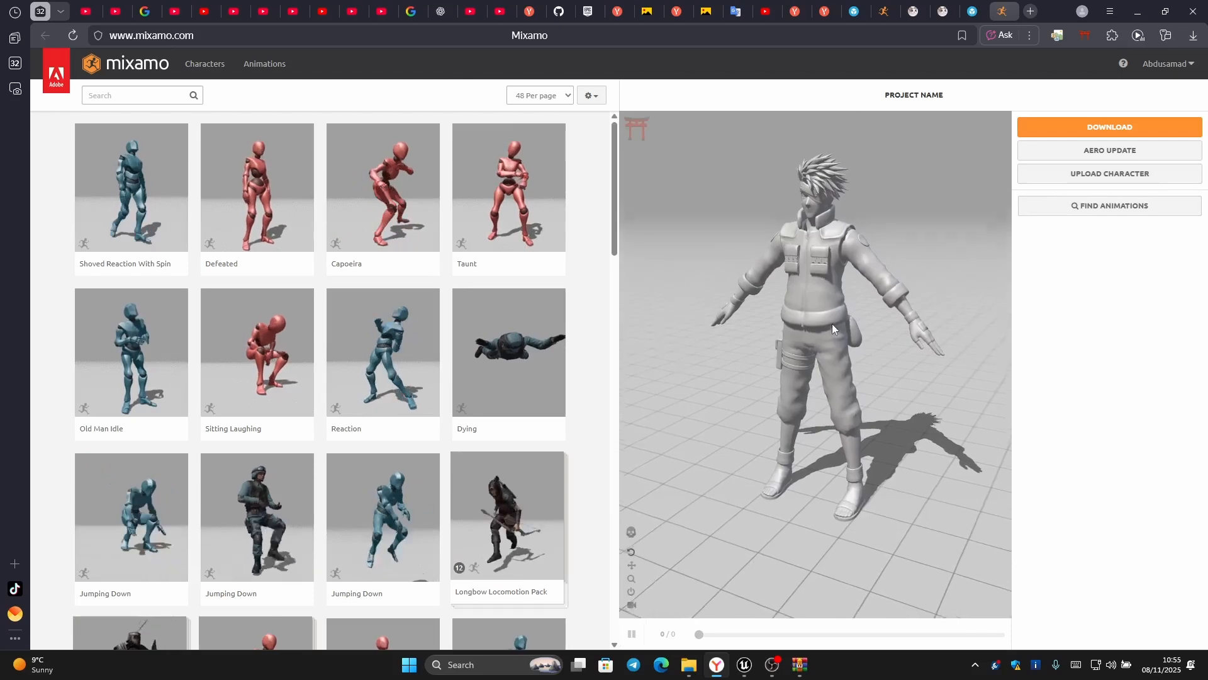
# Upload the Project Name OBJ file from the Project Name (5) folder as a new Mixamo character and accept its orientation.
pyautogui.click(1070, 175)
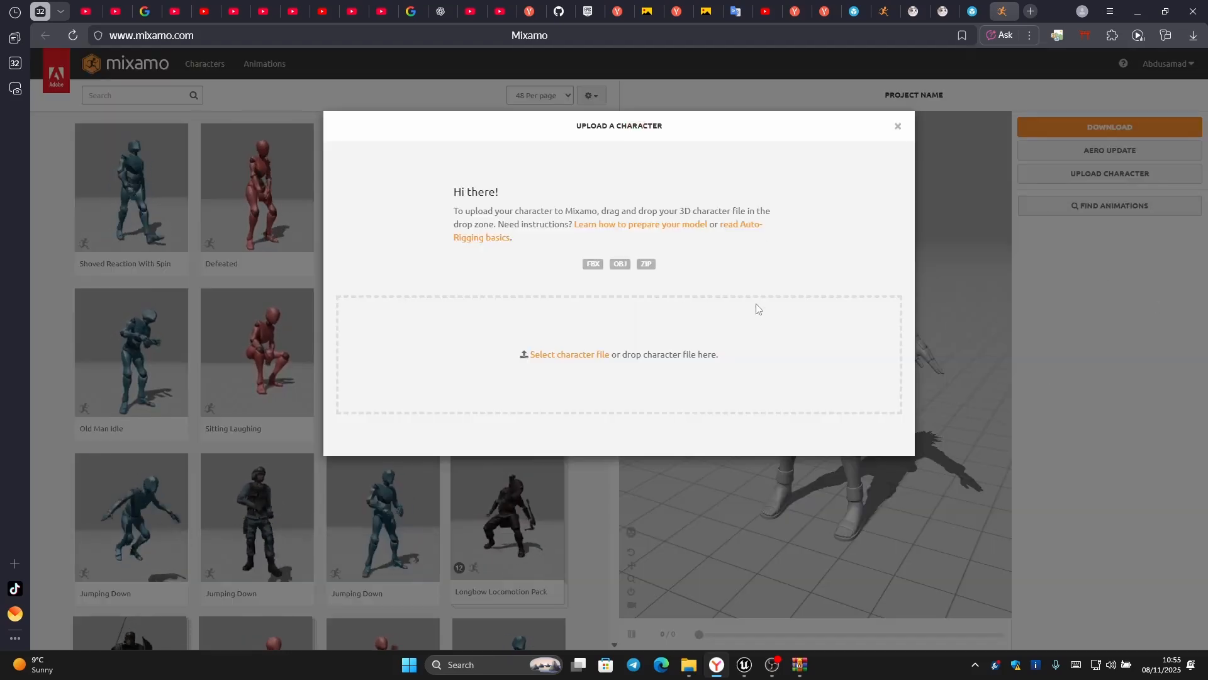
pyautogui.click(690, 666)
pyautogui.moveTo(584, 146); pyautogui.dragTo(969, 110)
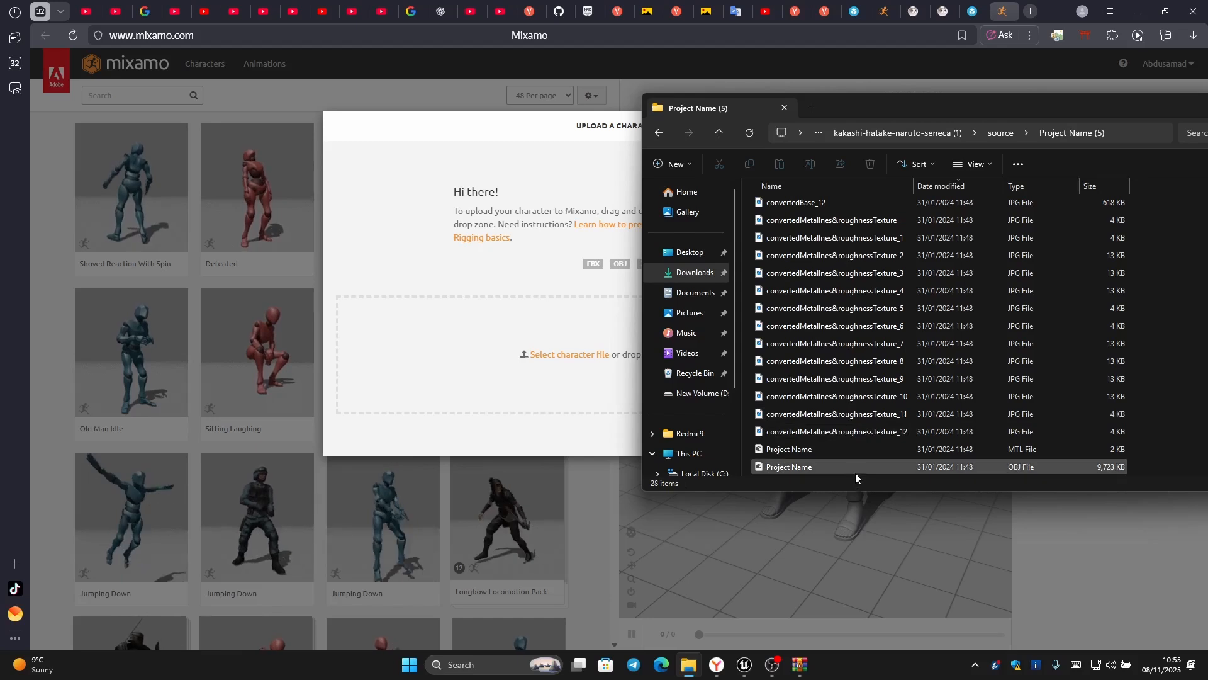
pyautogui.moveTo(858, 471); pyautogui.dragTo(501, 350)
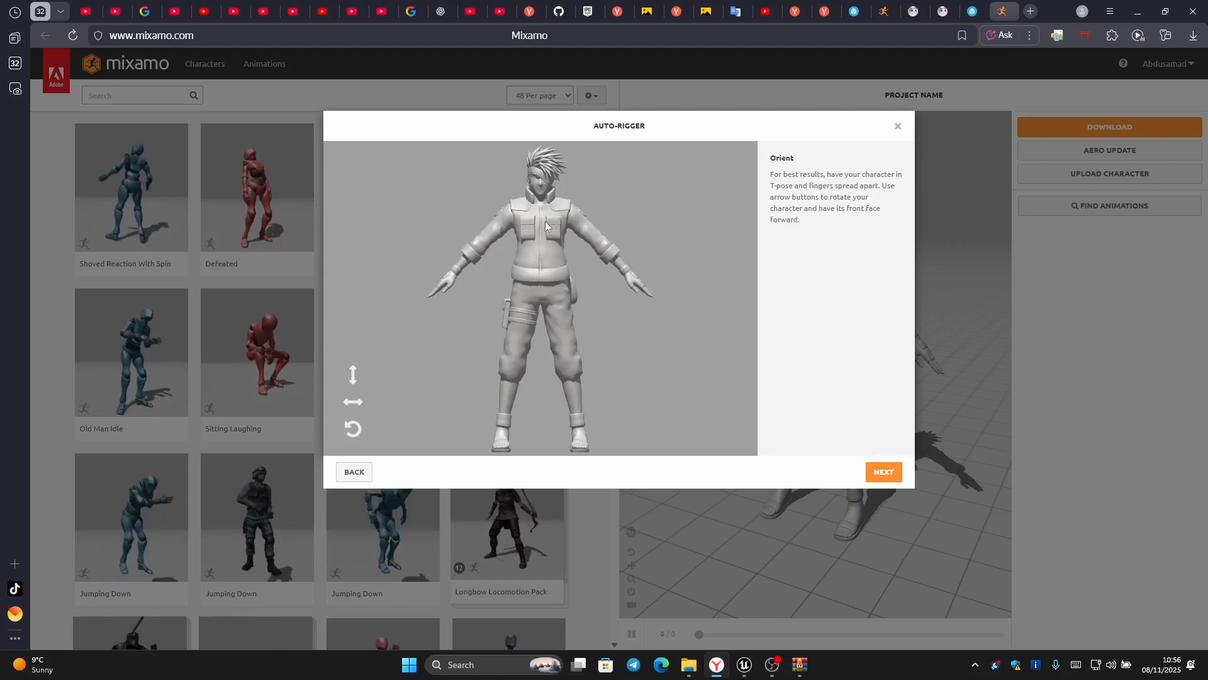
pyautogui.click(881, 472)
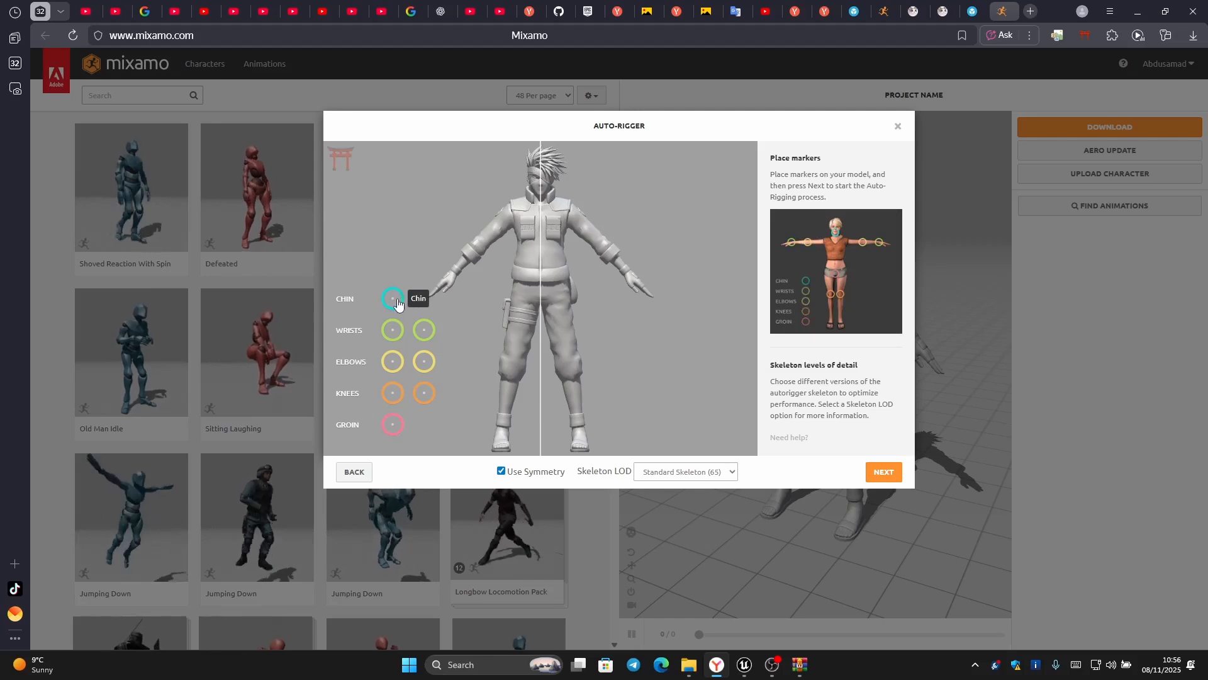
# Place the chin, wrist, elbow, knee and groin markers on the Kakashi model in the Auto-Rigger, using symmetry.
pyautogui.moveTo(399, 302); pyautogui.dragTo(542, 200)
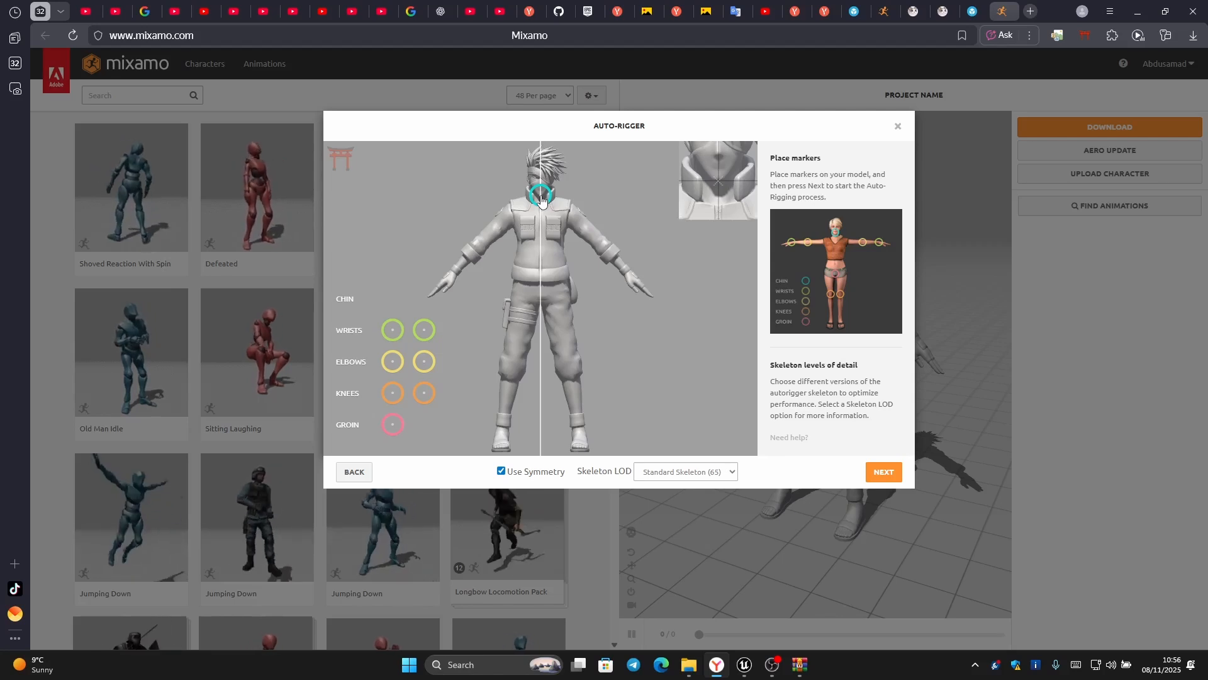
pyautogui.moveTo(542, 200); pyautogui.dragTo(541, 199)
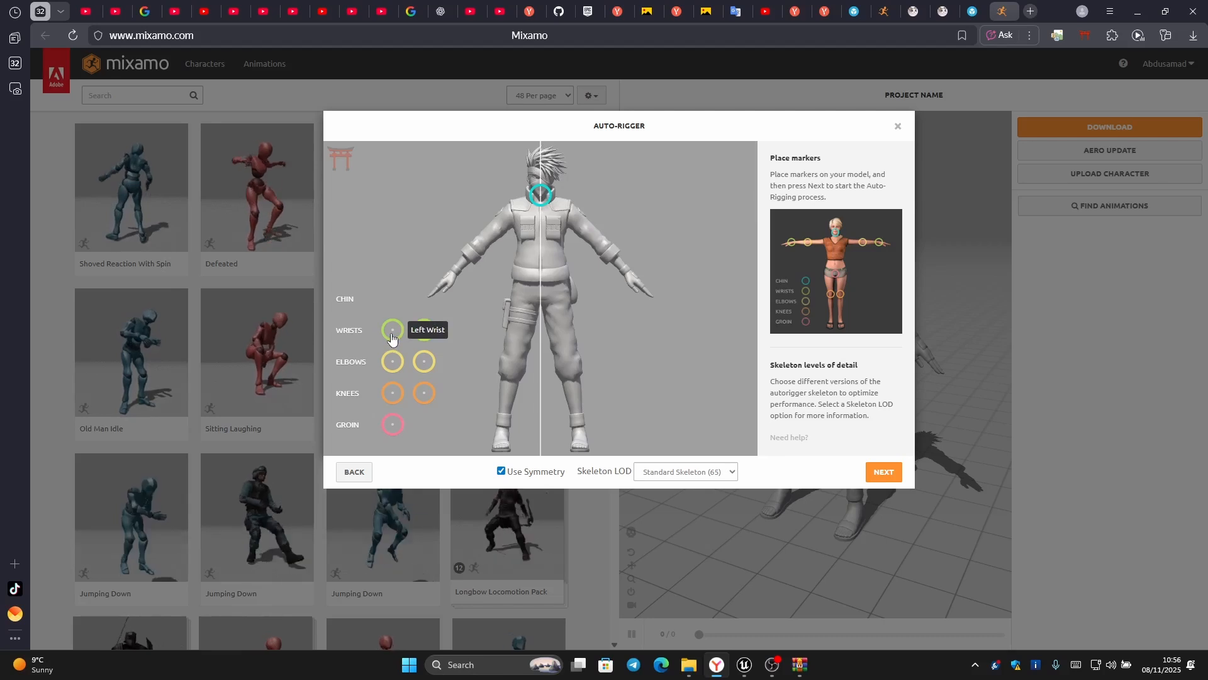
pyautogui.moveTo(391, 338)
pyautogui.mouseDown()
pyautogui.moveTo(432, 277)
pyautogui.moveTo(463, 270)
pyautogui.moveTo(449, 277)
pyautogui.mouseUp()
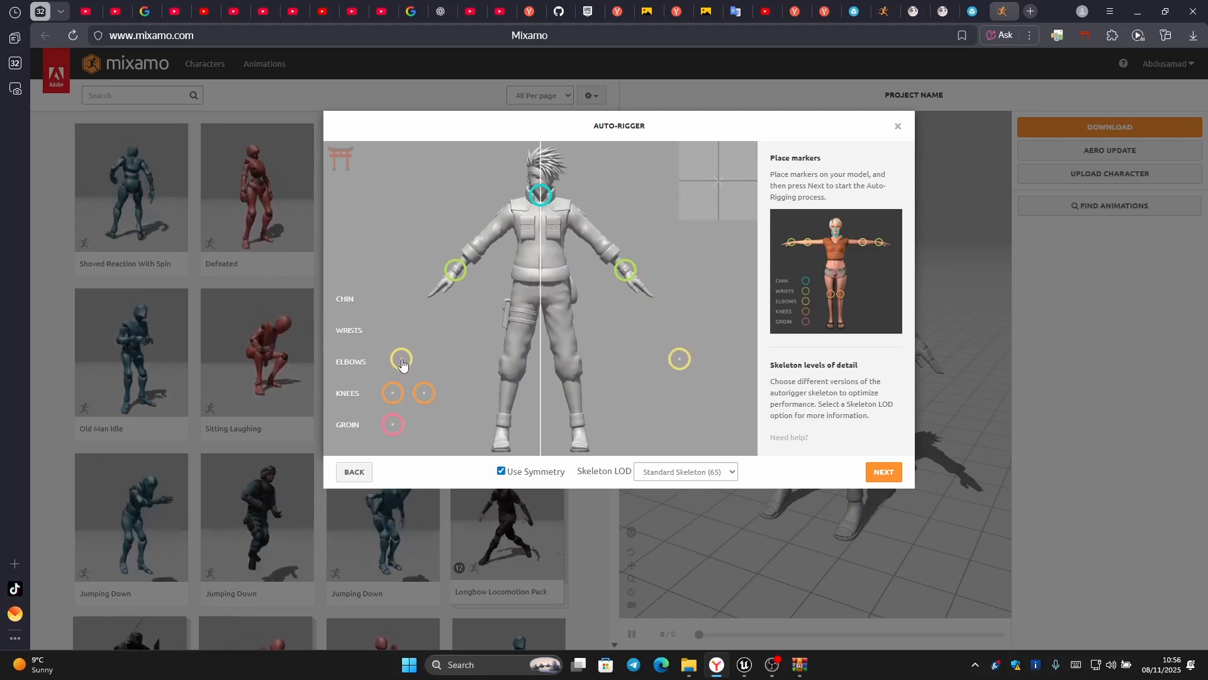
pyautogui.moveTo(403, 364); pyautogui.dragTo(479, 250)
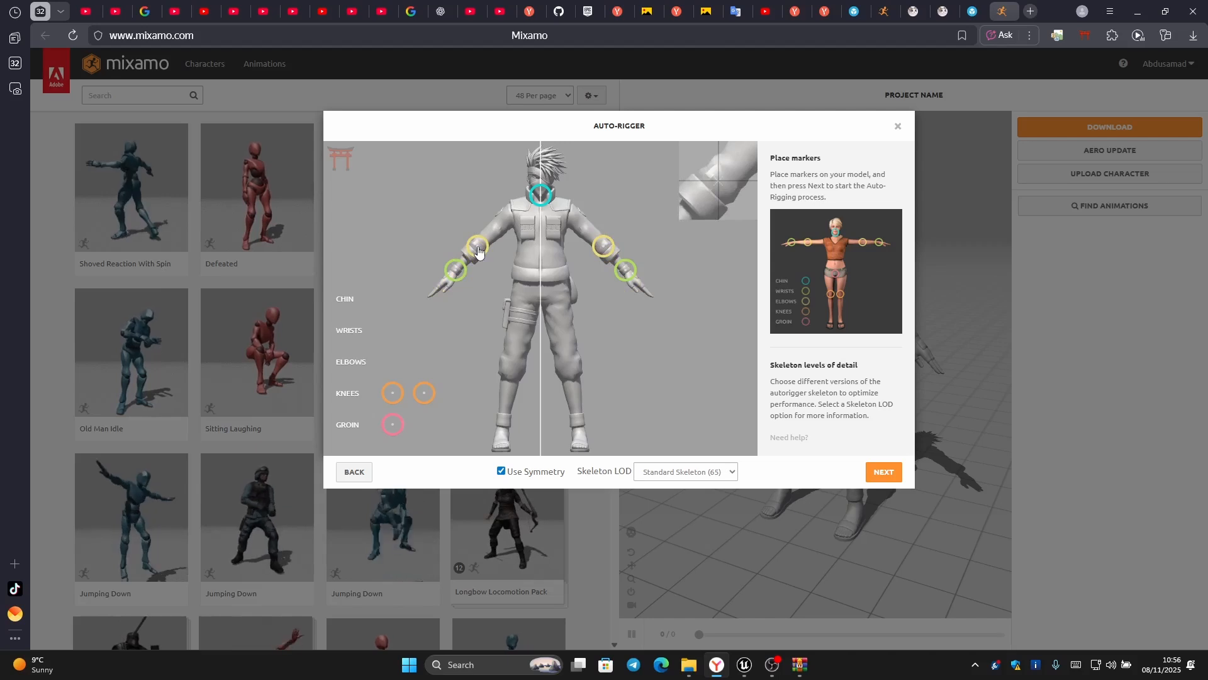
pyautogui.moveTo(479, 251); pyautogui.dragTo(478, 251)
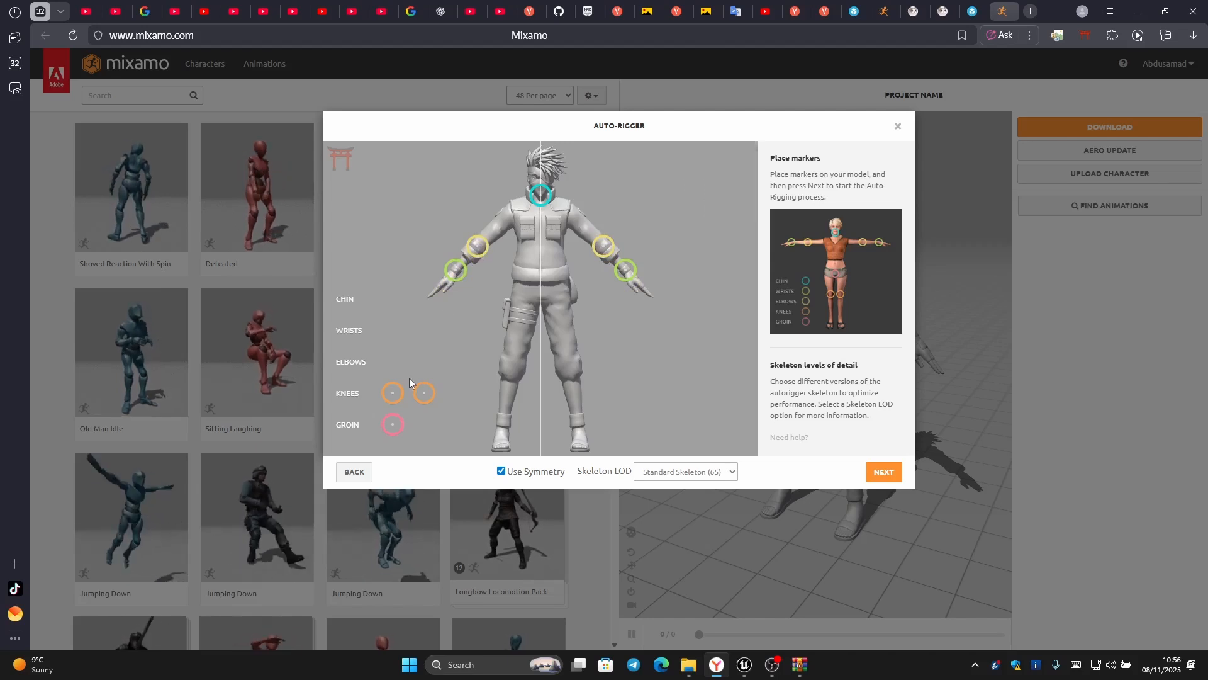
pyautogui.moveTo(488, 323); pyautogui.dragTo(513, 368)
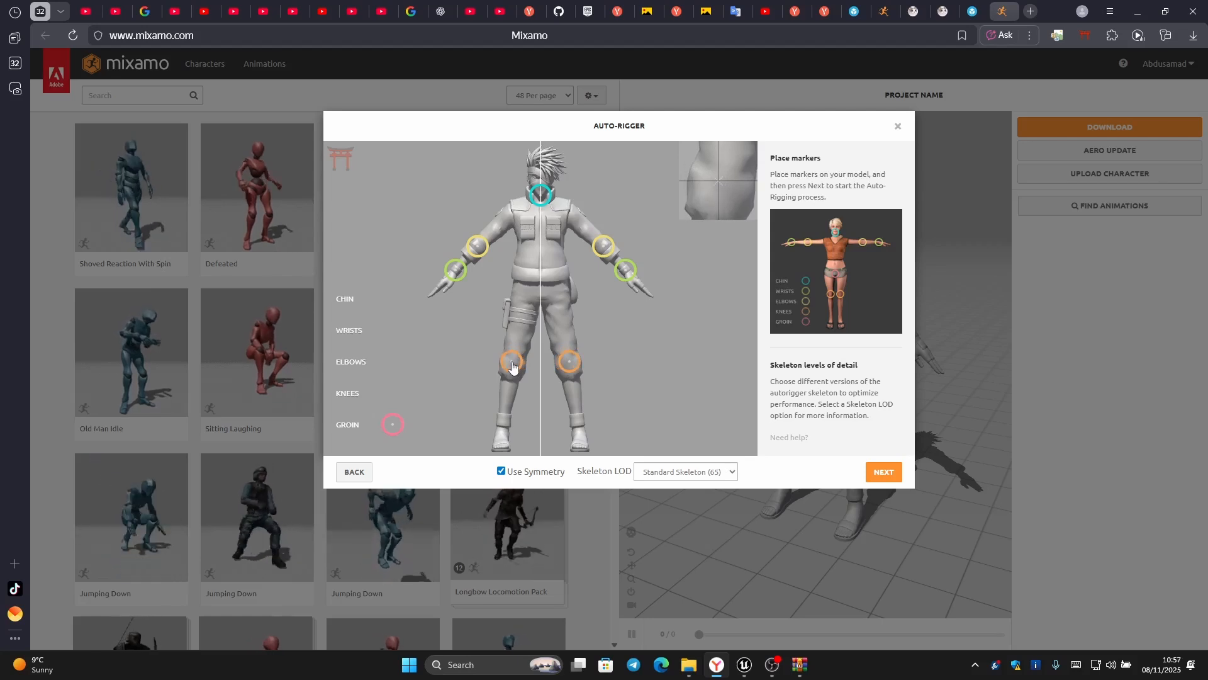
pyautogui.moveTo(393, 424)
pyautogui.mouseDown()
pyautogui.moveTo(453, 351)
pyautogui.moveTo(542, 306)
pyautogui.mouseUp()
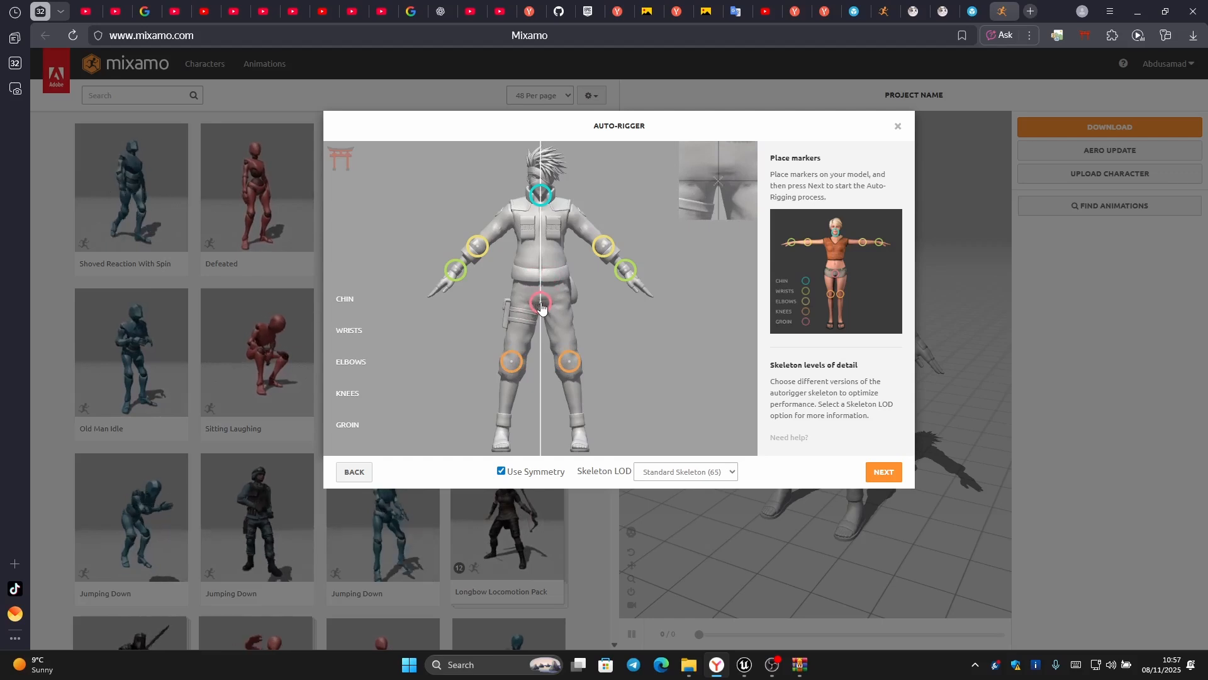
# Run the auto-rigging with the Standard Skeleton (65) and replace the current character with the rigged Kakashi.
pyautogui.click(885, 472)
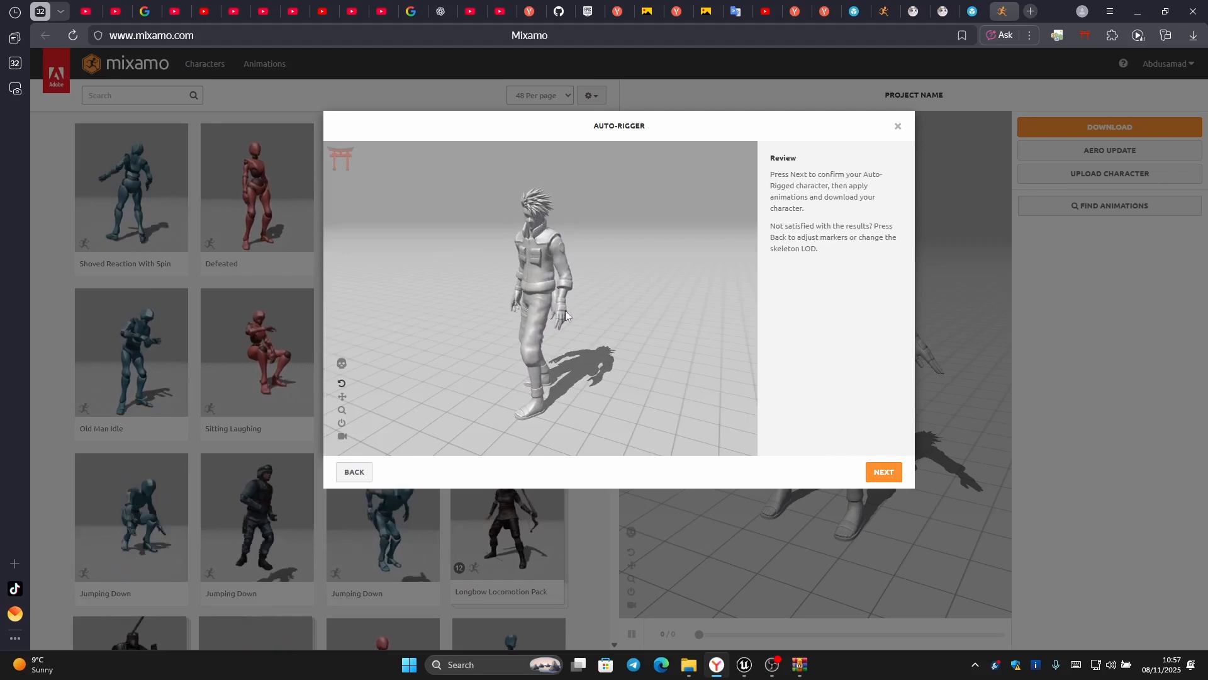
pyautogui.click(874, 473)
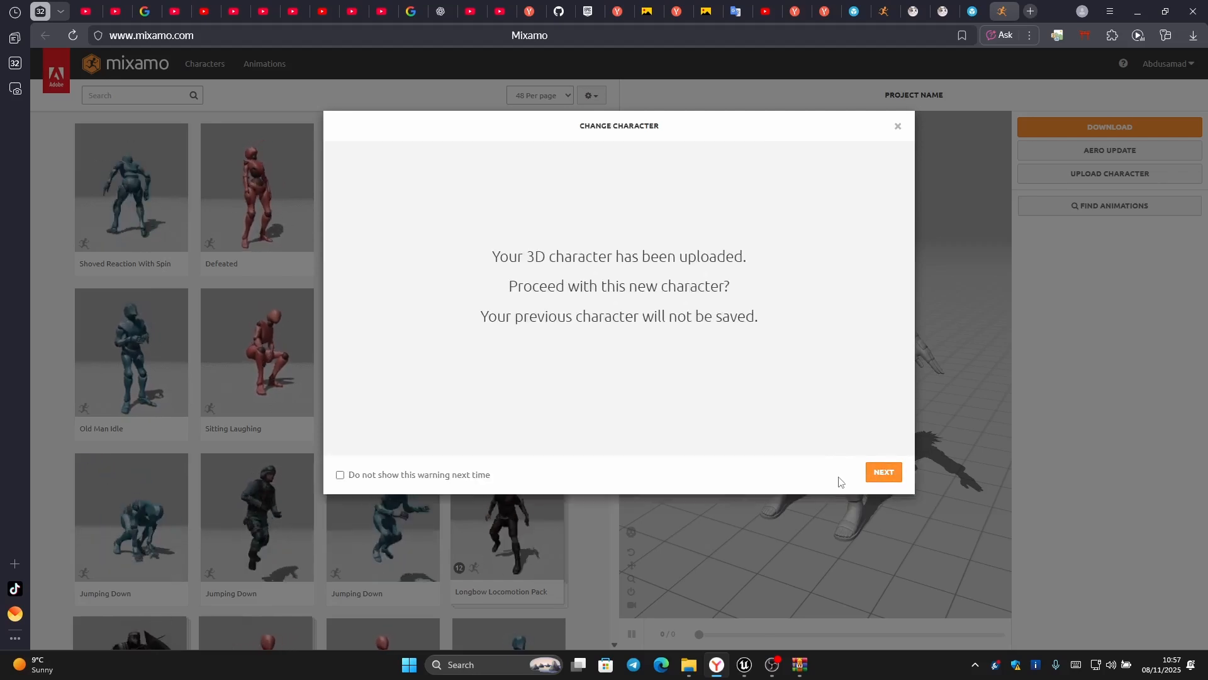
pyautogui.click(882, 473)
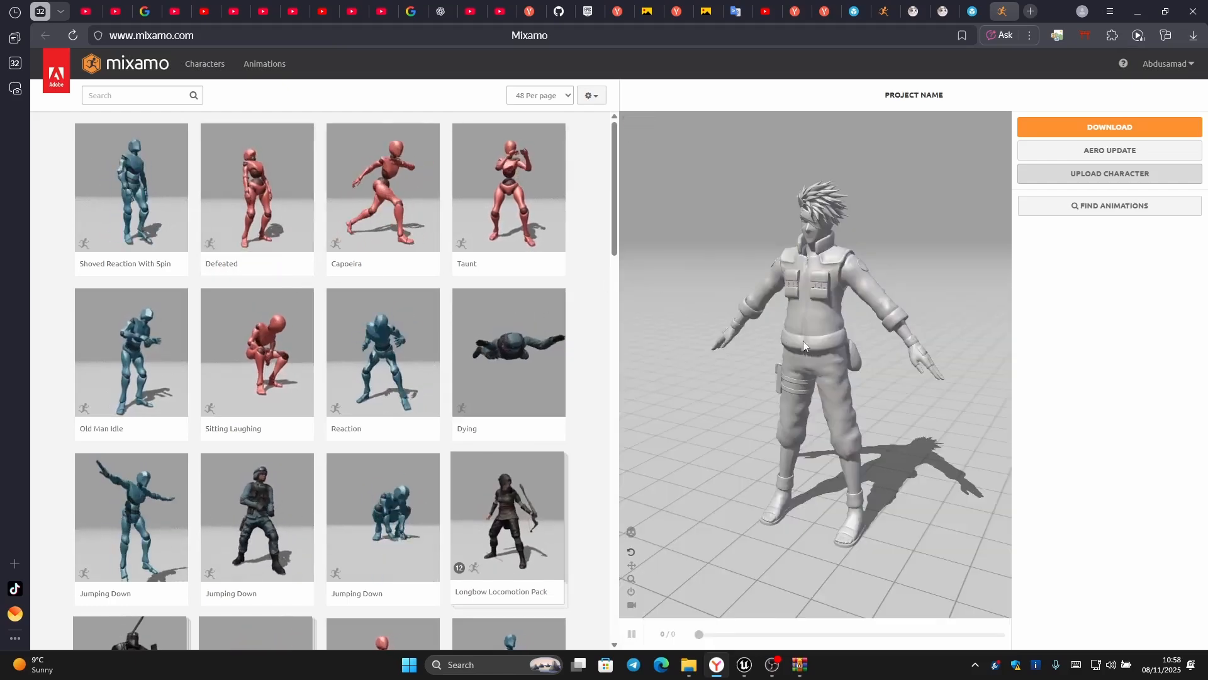
# Search the animations for "idle" and try the Idle animation listed below Fight Idle To Standing Idle on the Kakashi character.
pyautogui.click(116, 96)
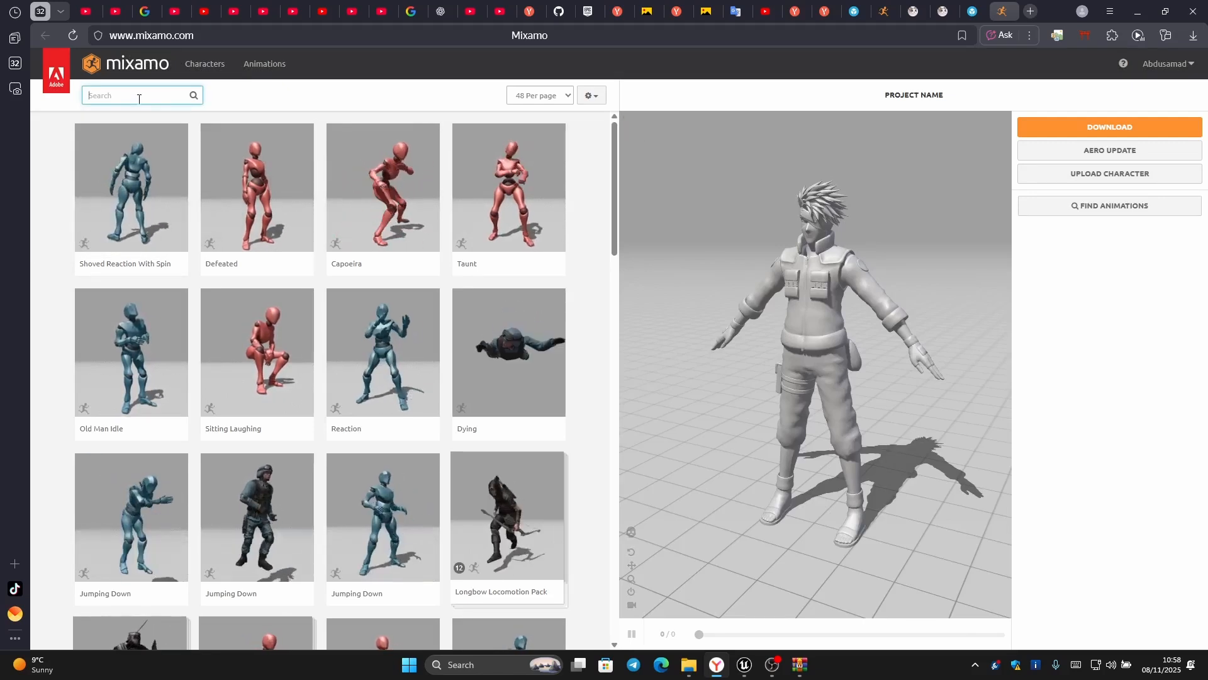
pyautogui.write('idle')
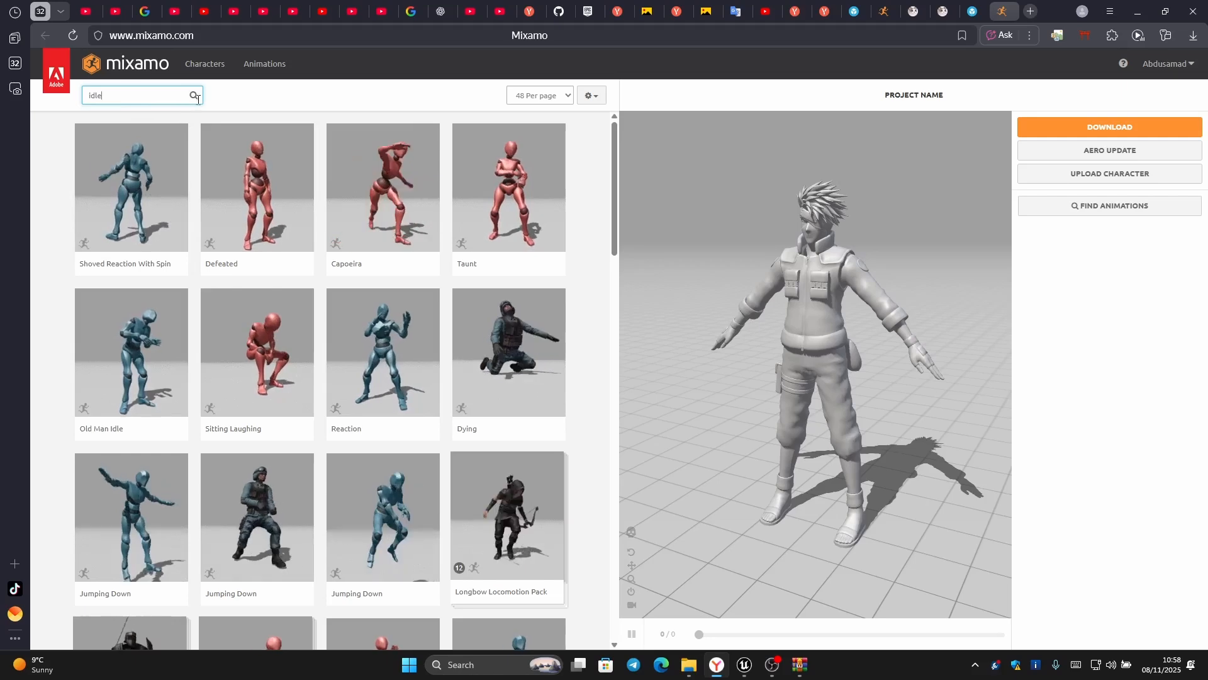
pyautogui.press('Return')
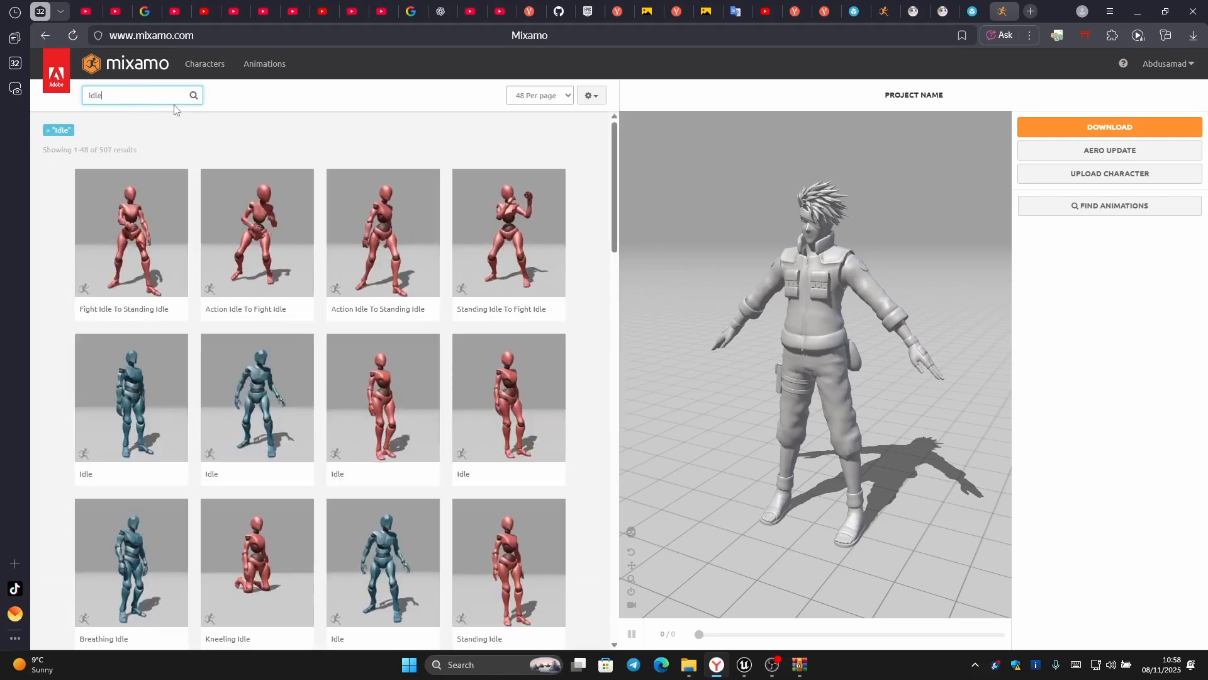
pyautogui.scroll(-3, 294, 396)
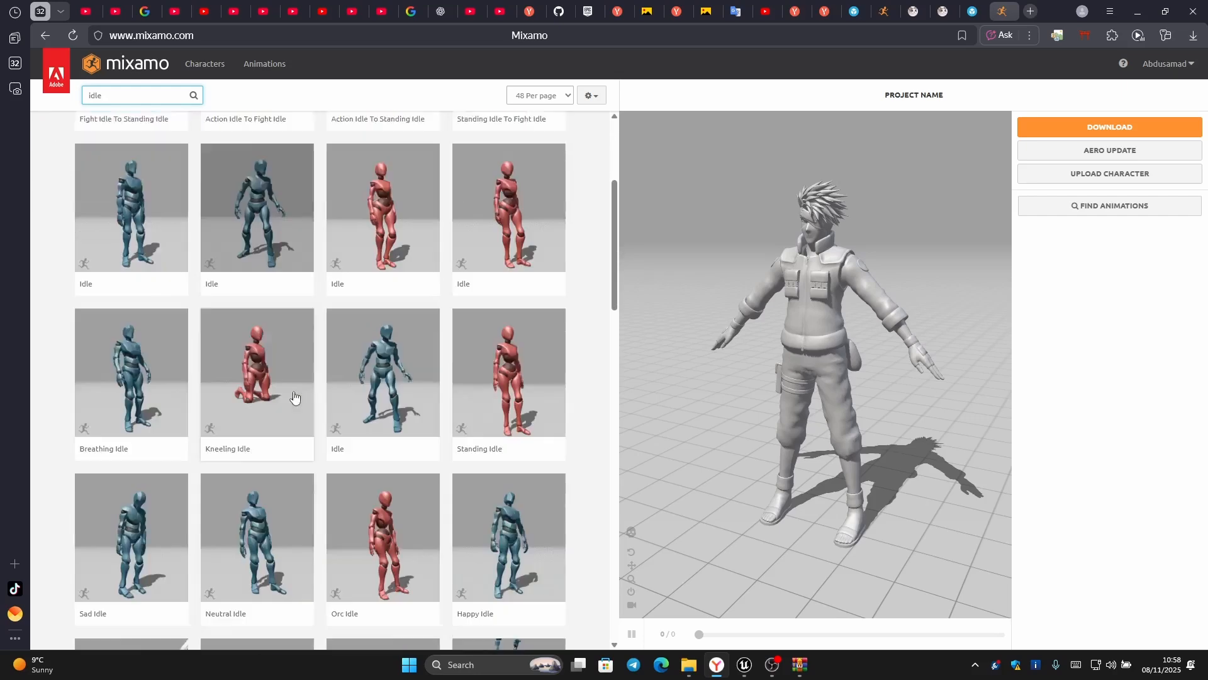
pyautogui.scroll(-1, 294, 396)
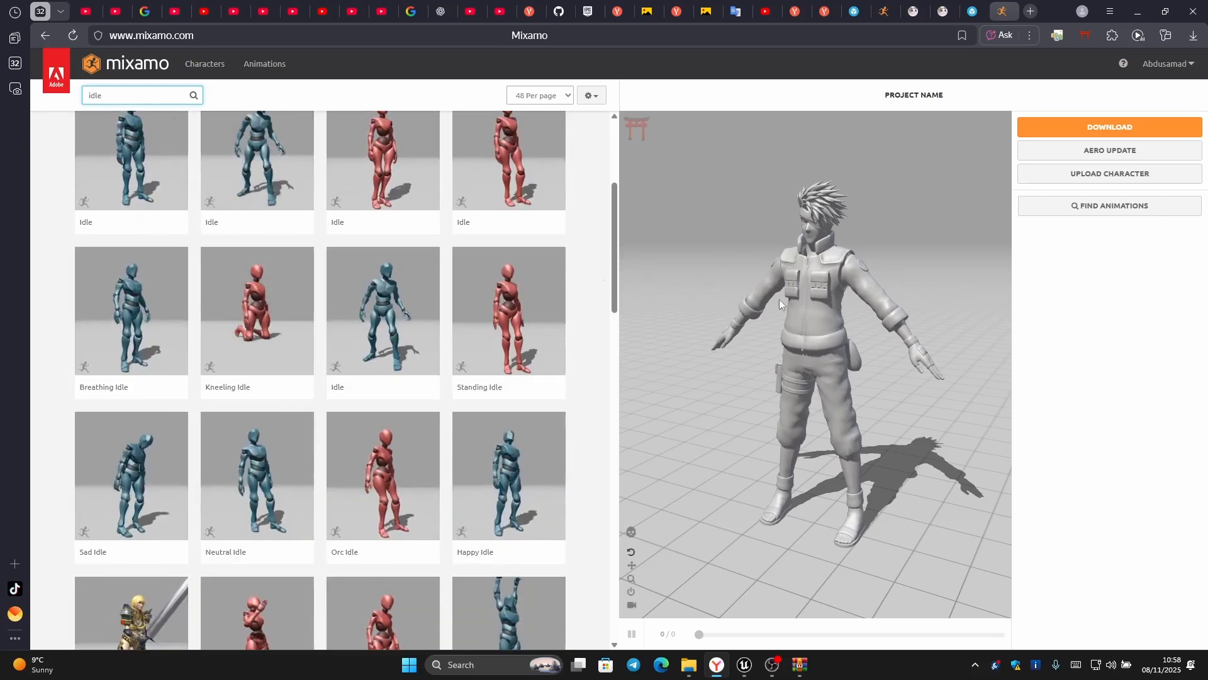
pyautogui.scroll(4, 213, 328)
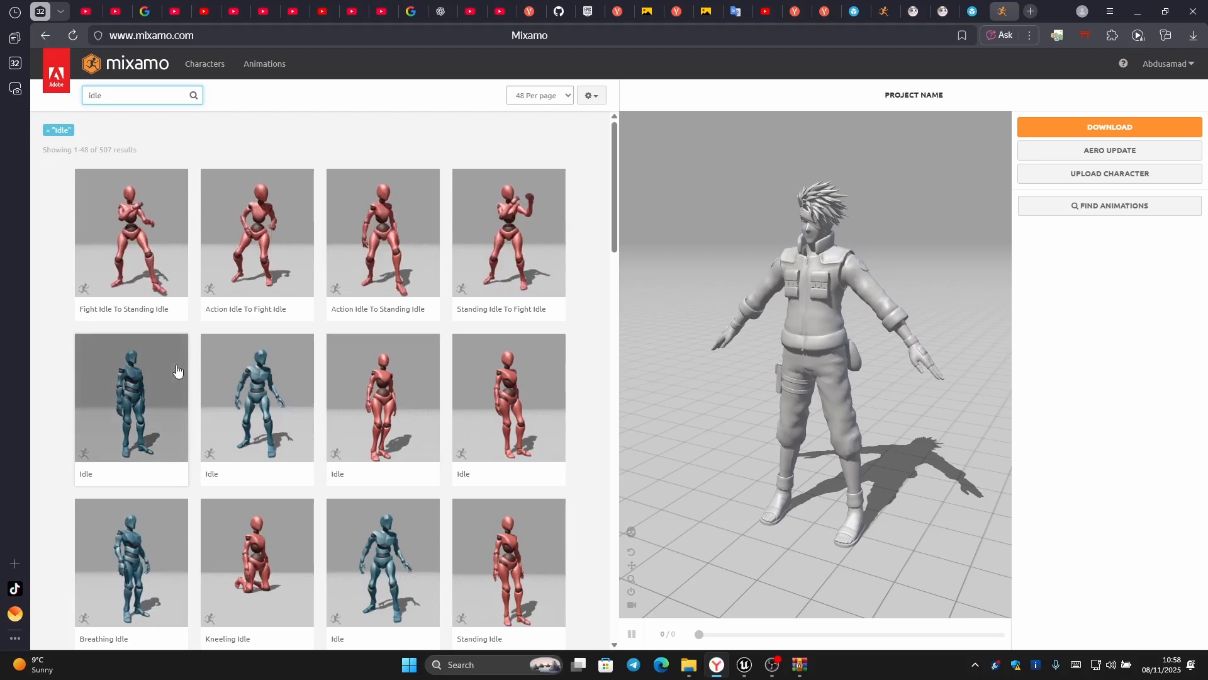
pyautogui.click(177, 370)
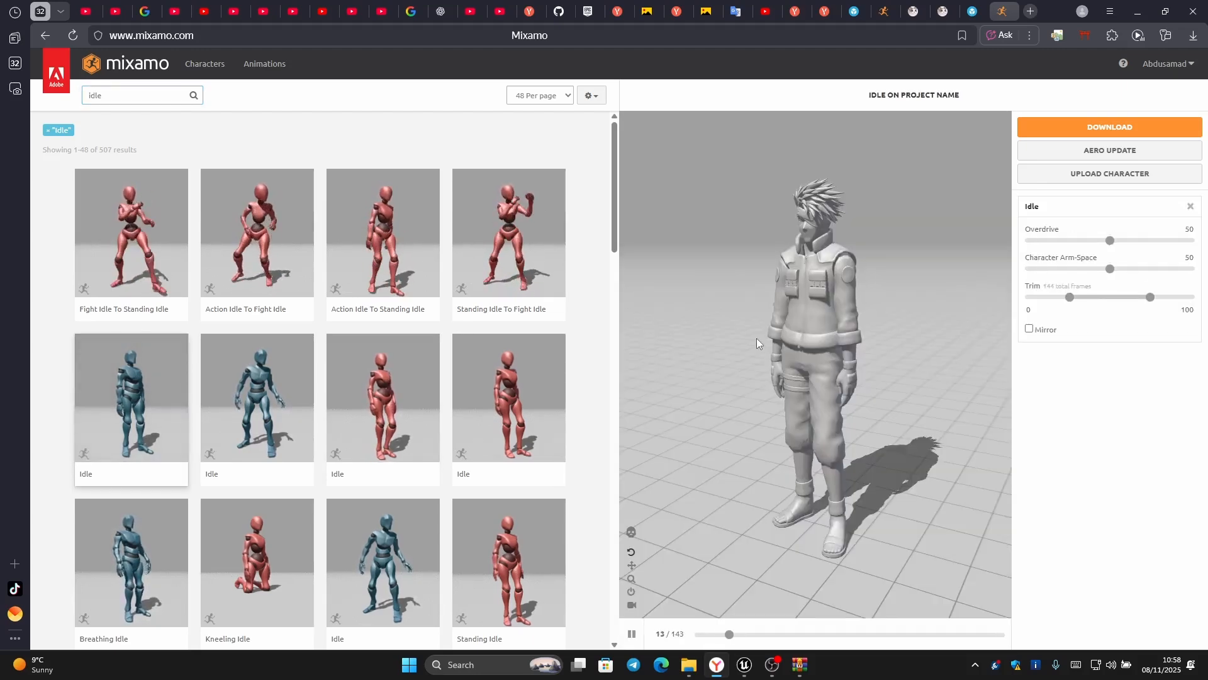
pyautogui.moveTo(766, 338); pyautogui.dragTo(849, 337)
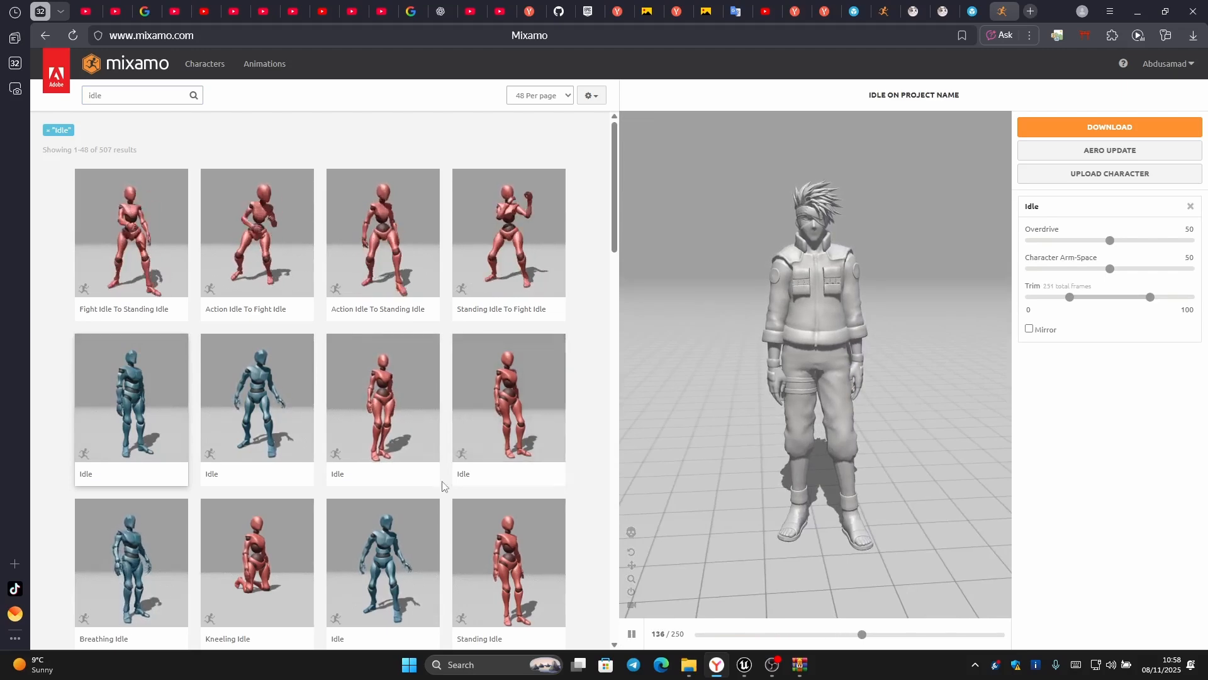
# Browse the other idle animations, apply Breathing Idle to Kakashi and inspect it from several sides.
pyautogui.scroll(-4, 442, 485)
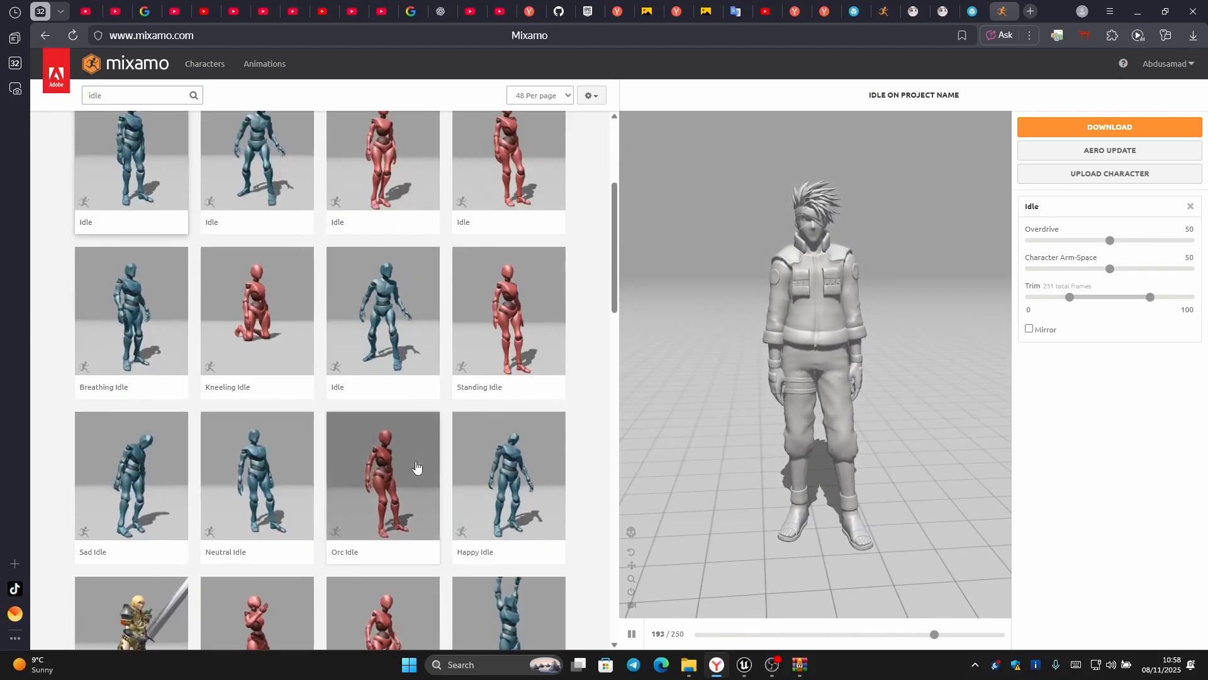
pyautogui.scroll(2, 302, 418)
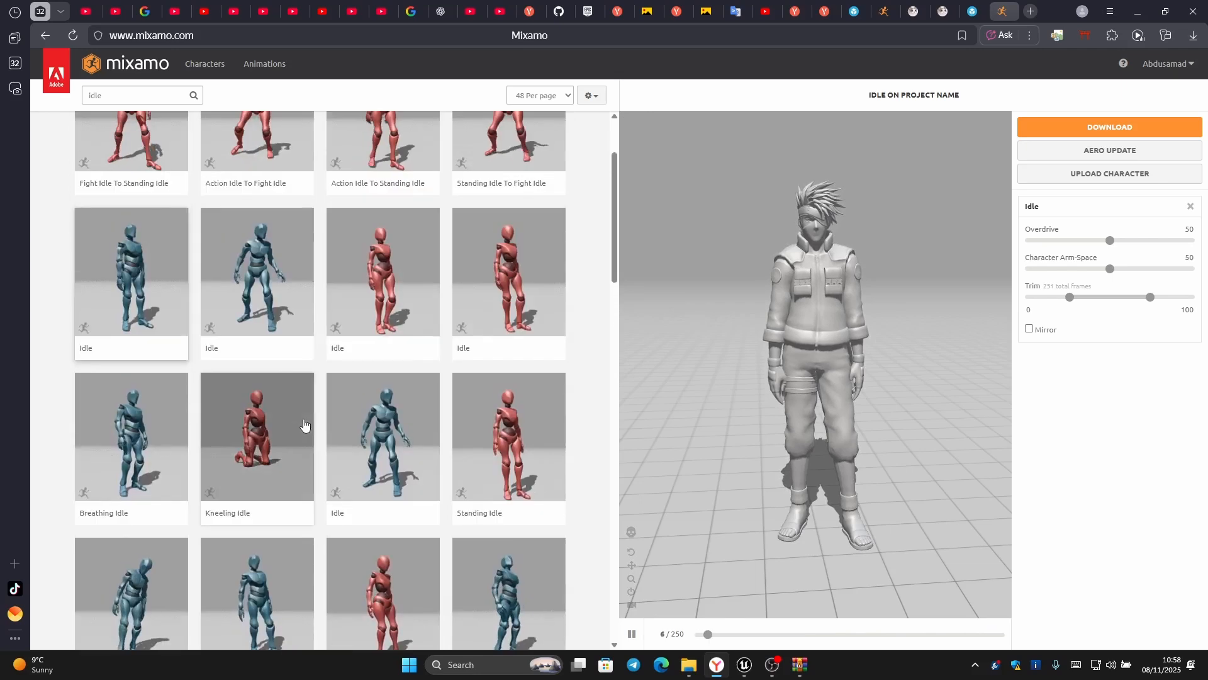
pyautogui.scroll(2, 312, 383)
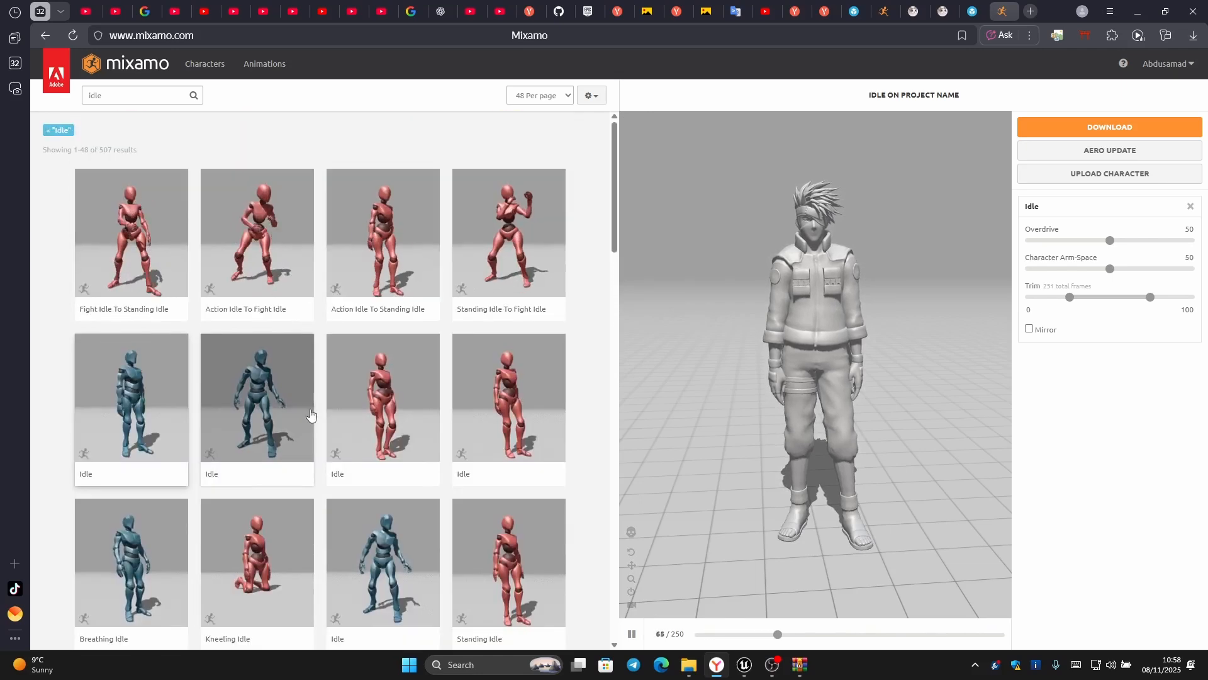
pyautogui.scroll(-5, 312, 412)
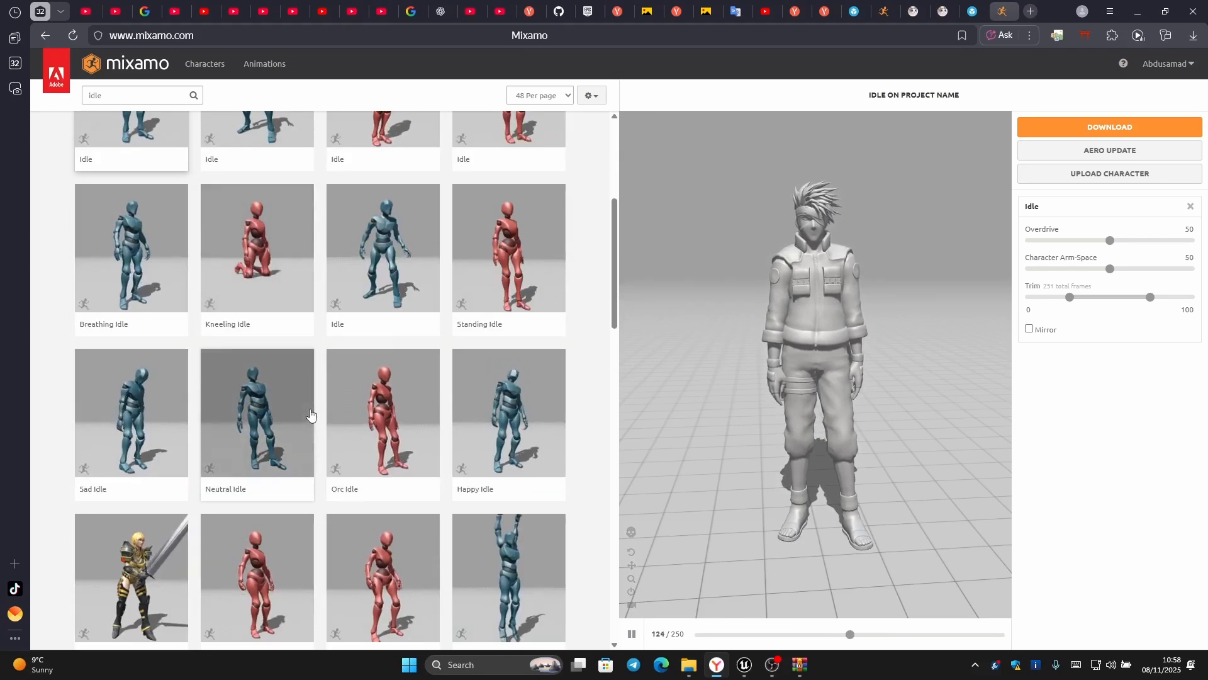
pyautogui.scroll(-7, 302, 418)
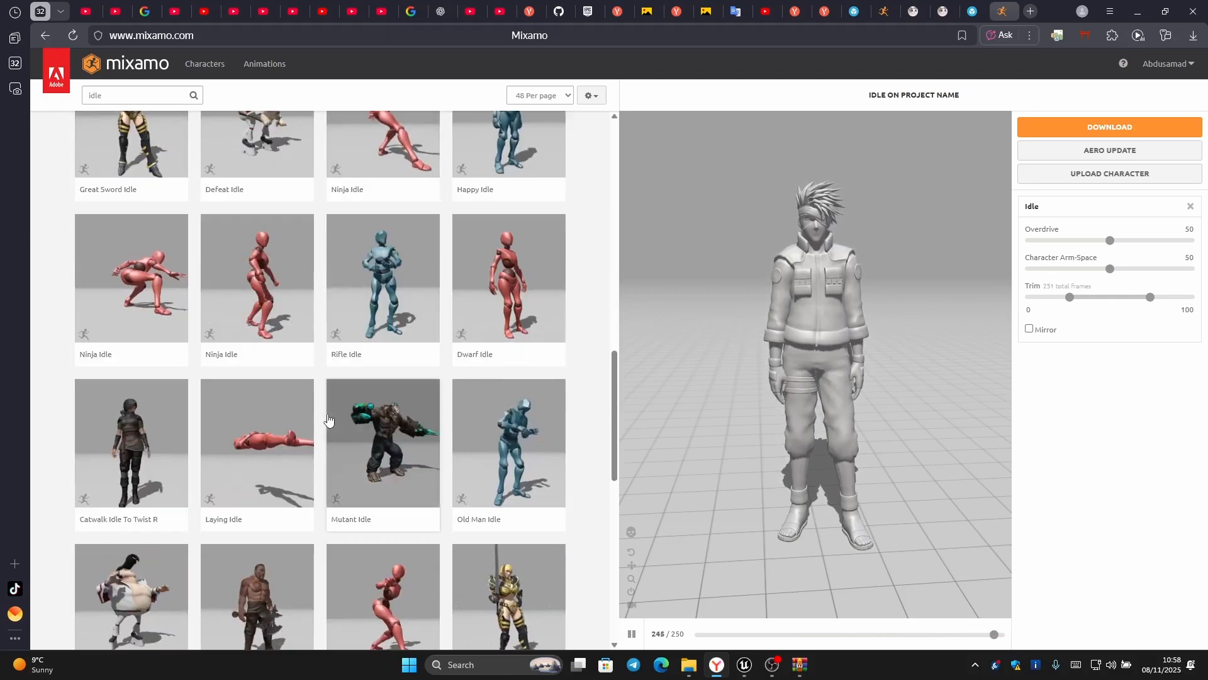
pyautogui.scroll(-2, 328, 419)
pyautogui.scroll(6, 328, 419)
pyautogui.scroll(8, 328, 419)
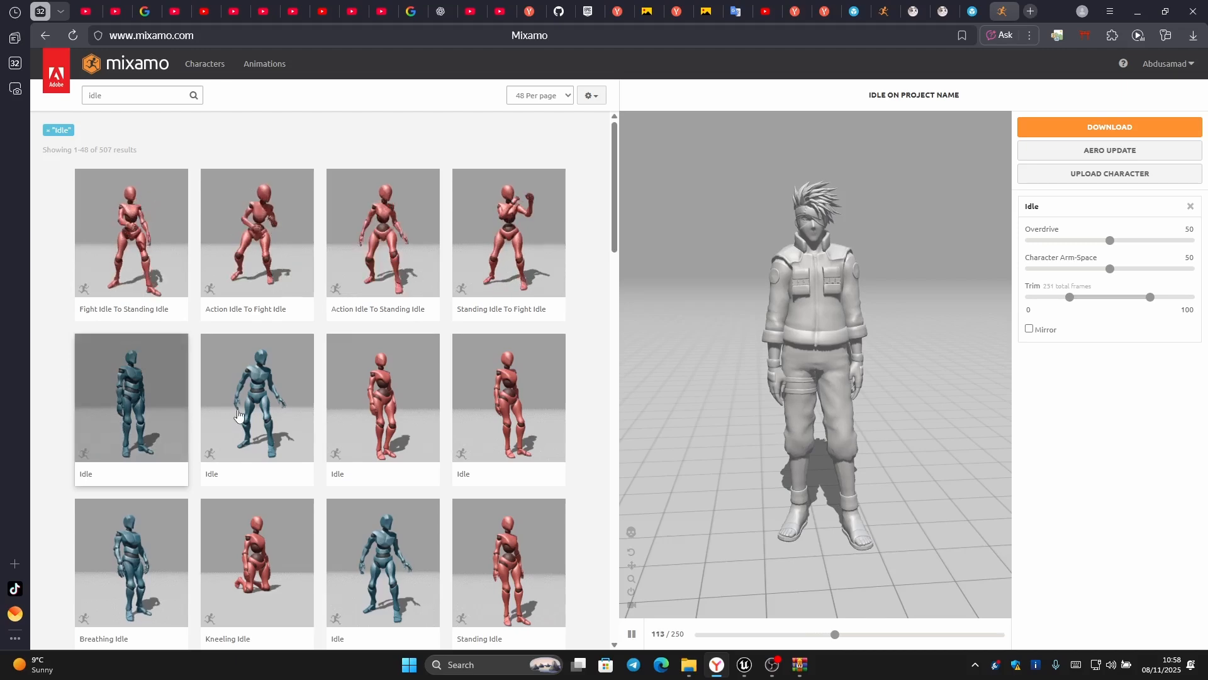
pyautogui.click(149, 535)
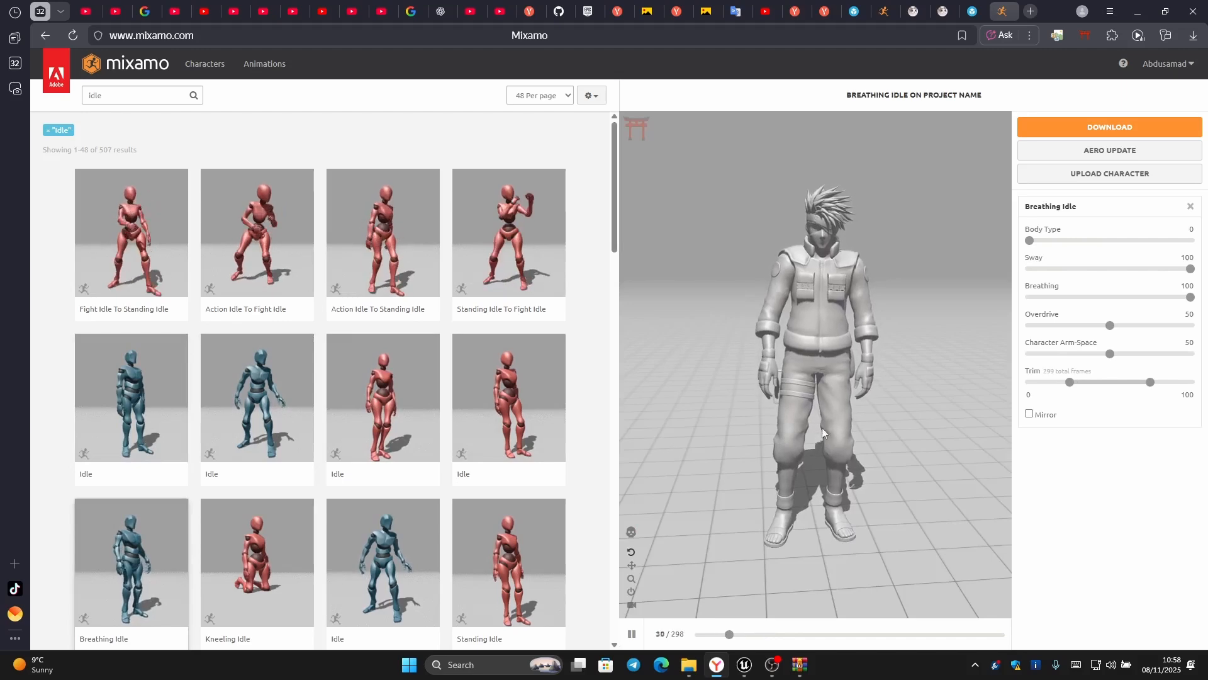
pyautogui.moveTo(822, 428); pyautogui.dragTo(924, 424)
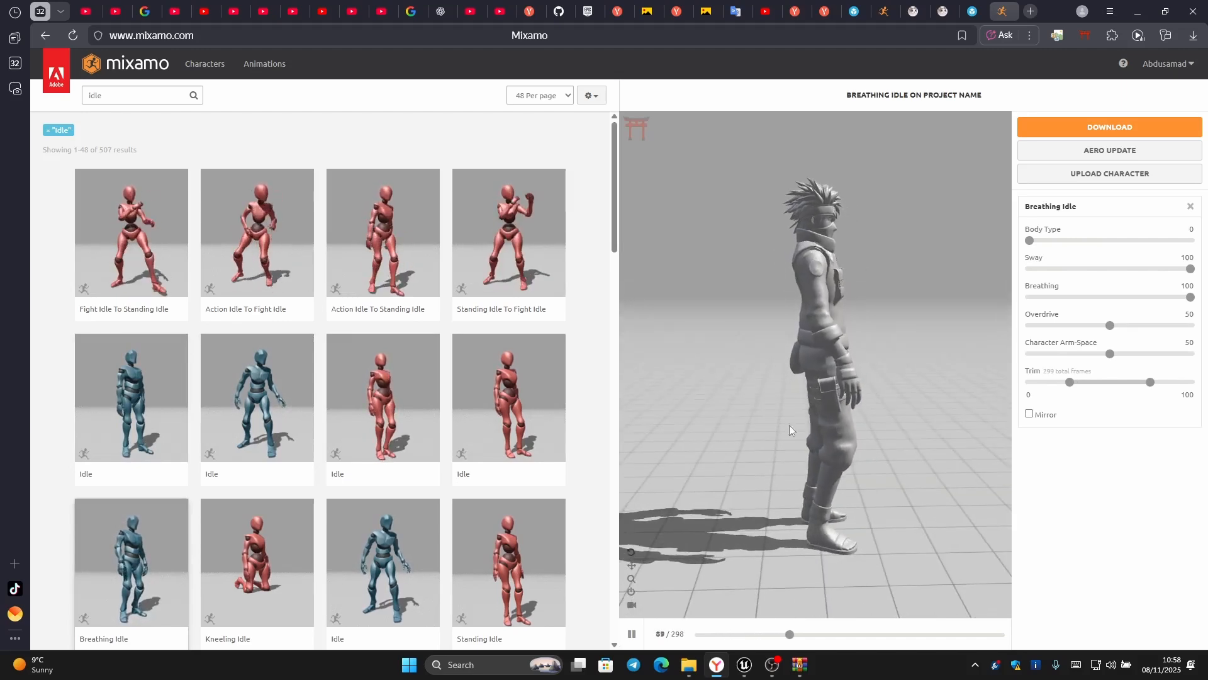
pyautogui.moveTo(789, 425); pyautogui.dragTo(894, 378)
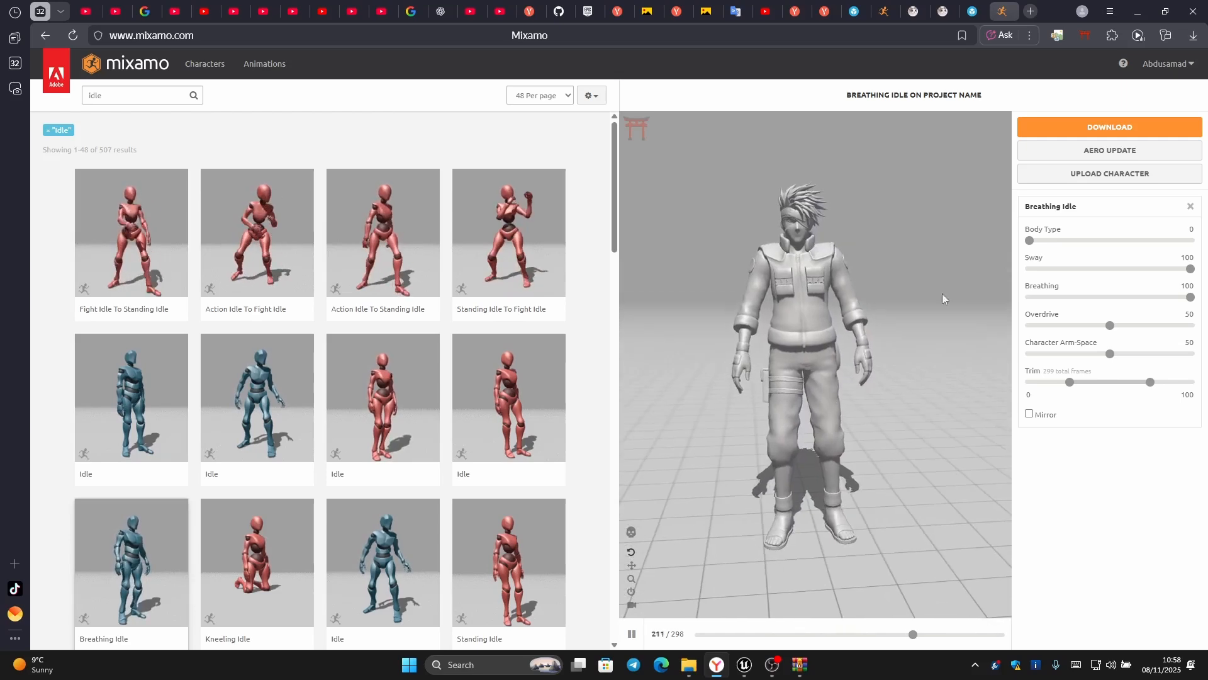
# Download the Breathing Idle animation as FBX Binary(.fbx) with skin, at 30 frames per second and without keyframe reduction.
pyautogui.click(1109, 126)
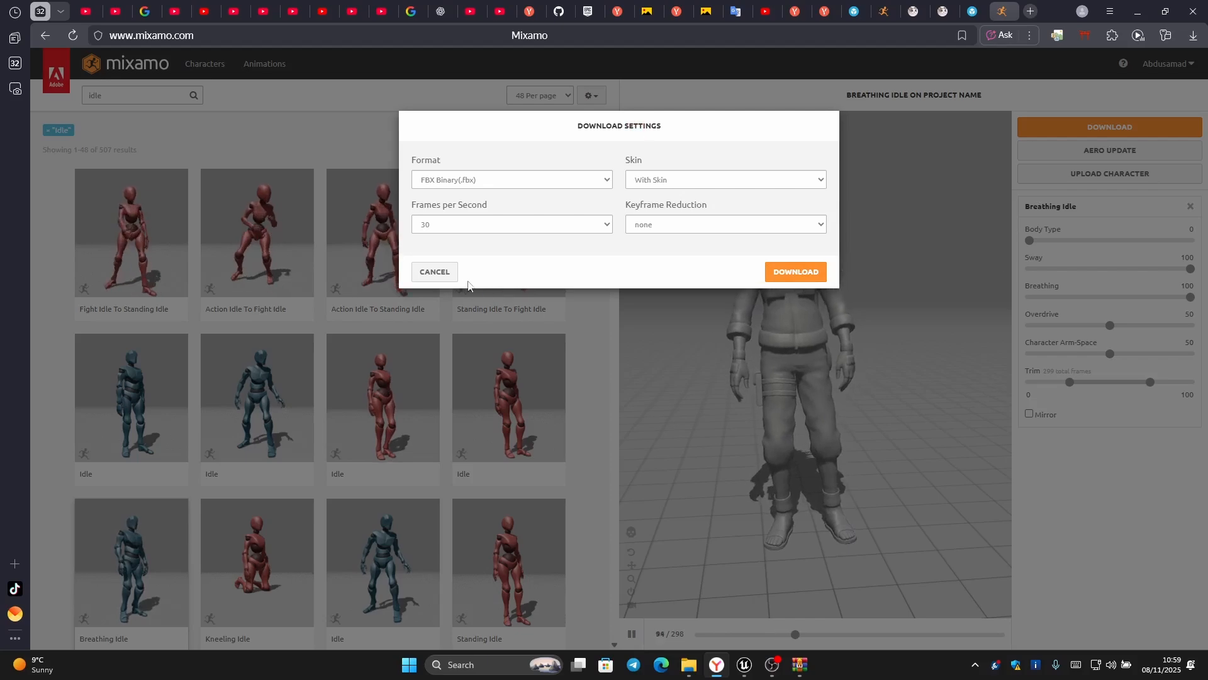
pyautogui.click(867, 216)
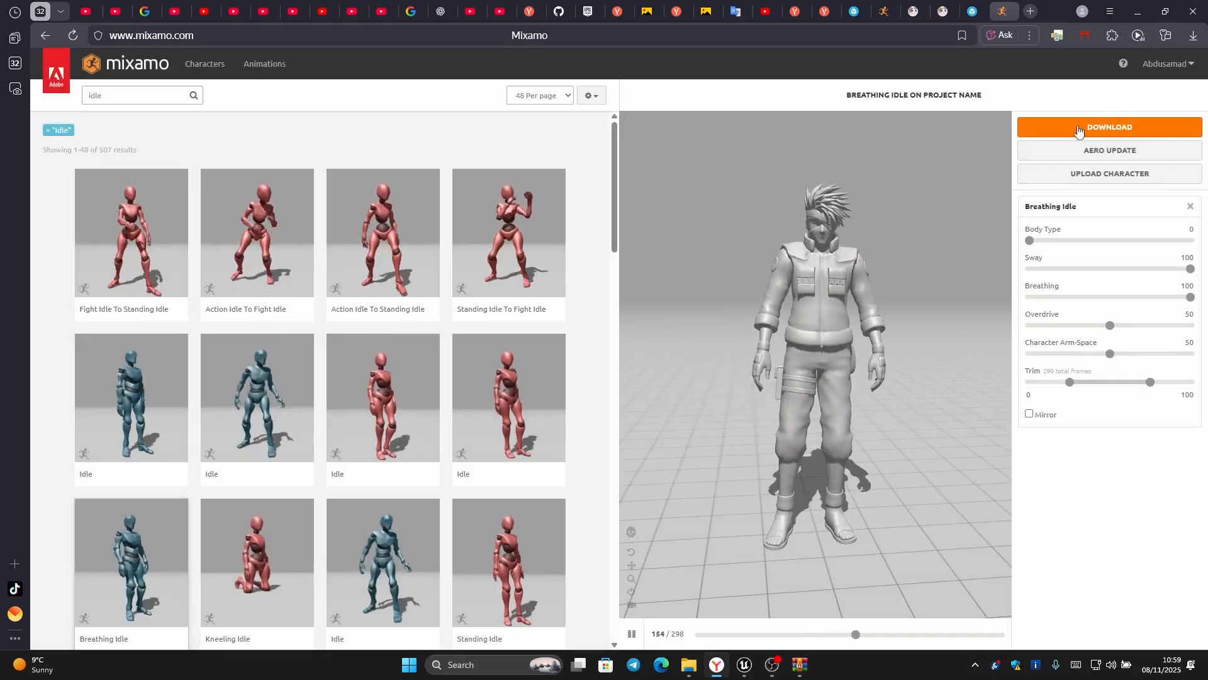
pyautogui.click(1077, 127)
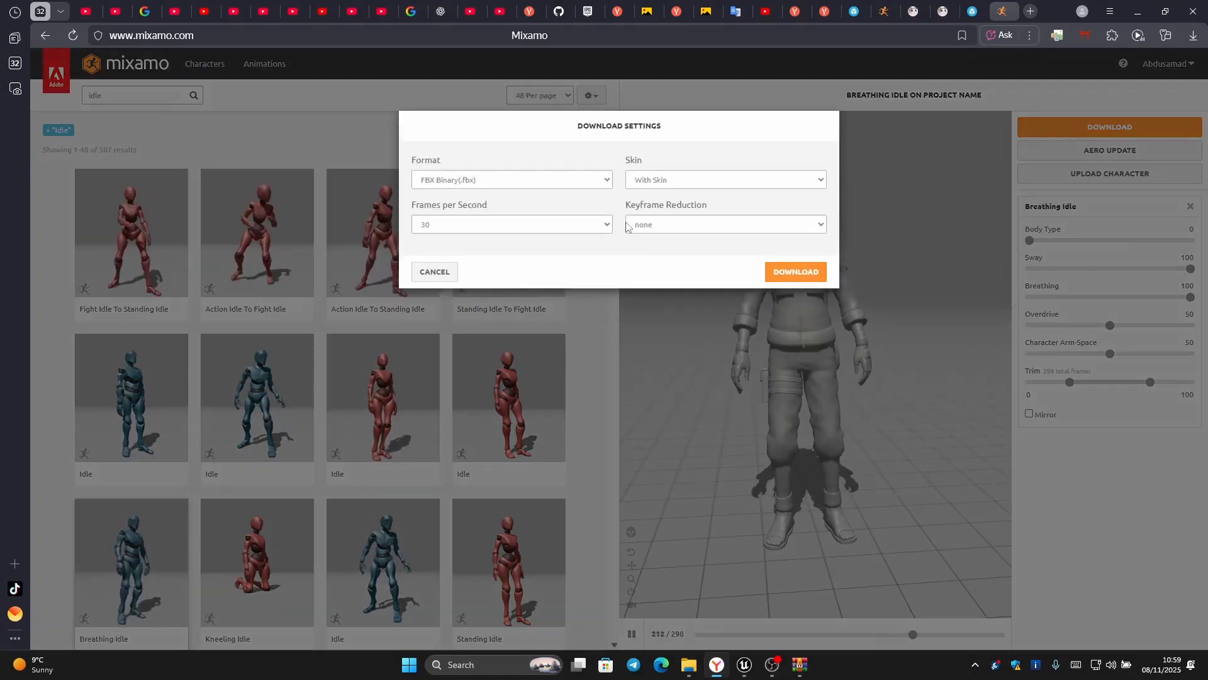
pyautogui.click(673, 182)
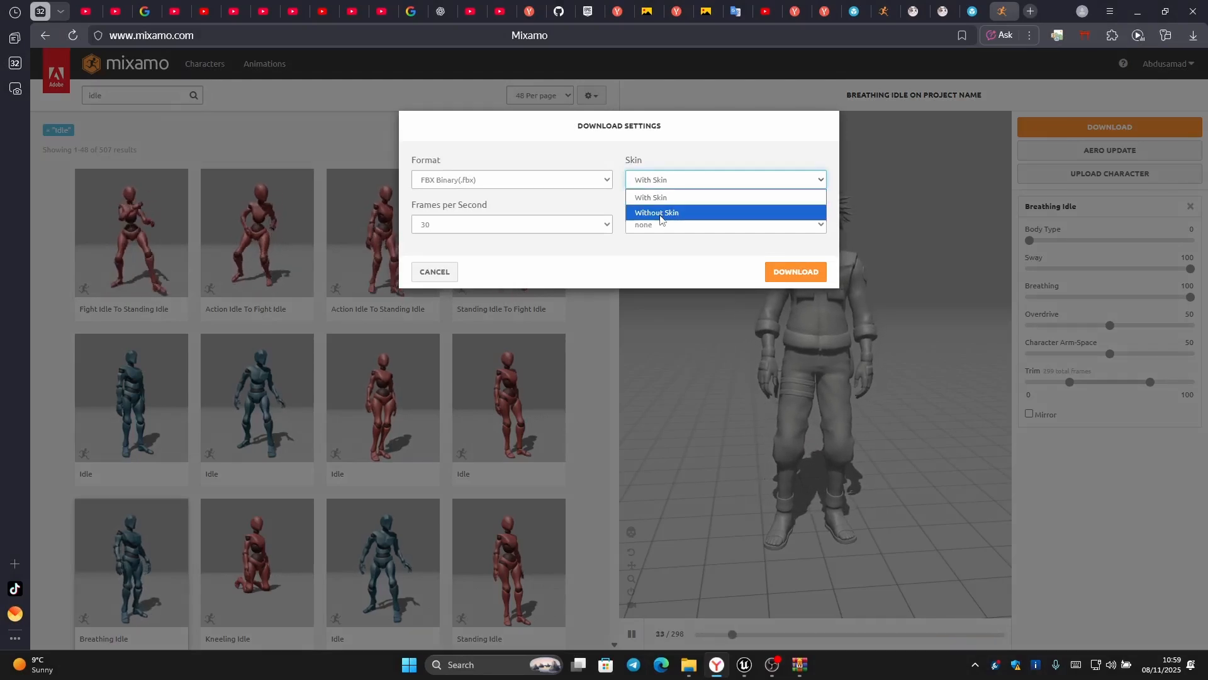
pyautogui.click(659, 197)
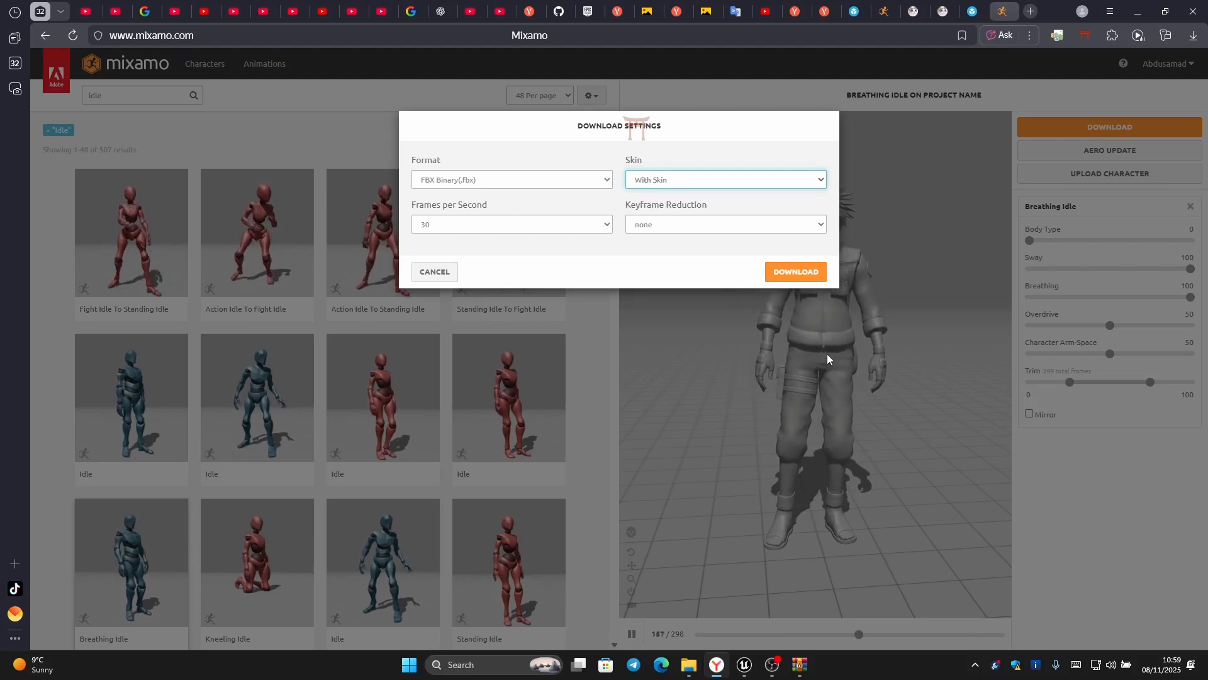
pyautogui.click(718, 184)
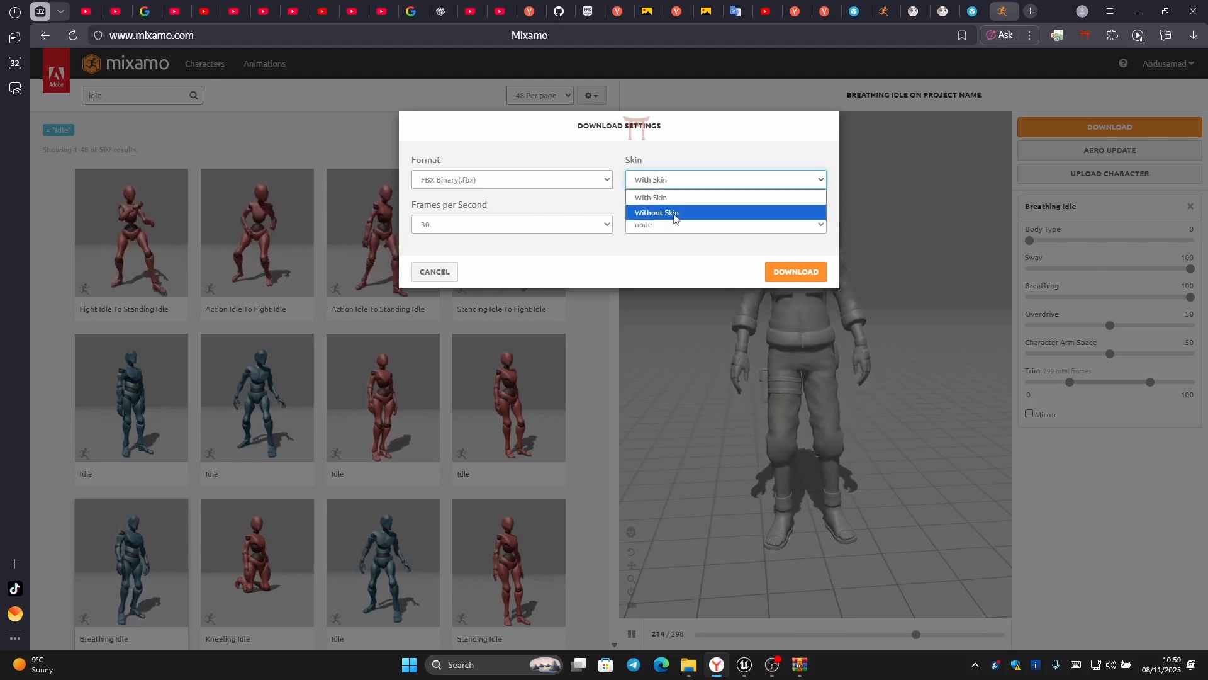
pyautogui.click(675, 214)
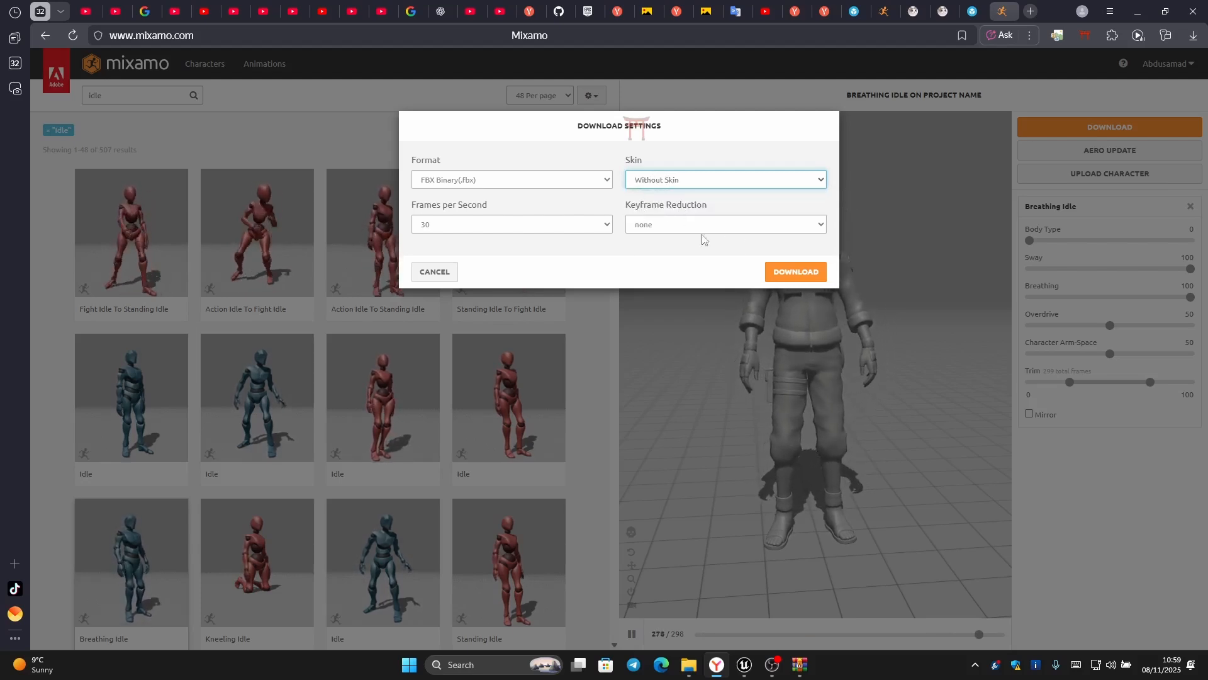
pyautogui.click(750, 184)
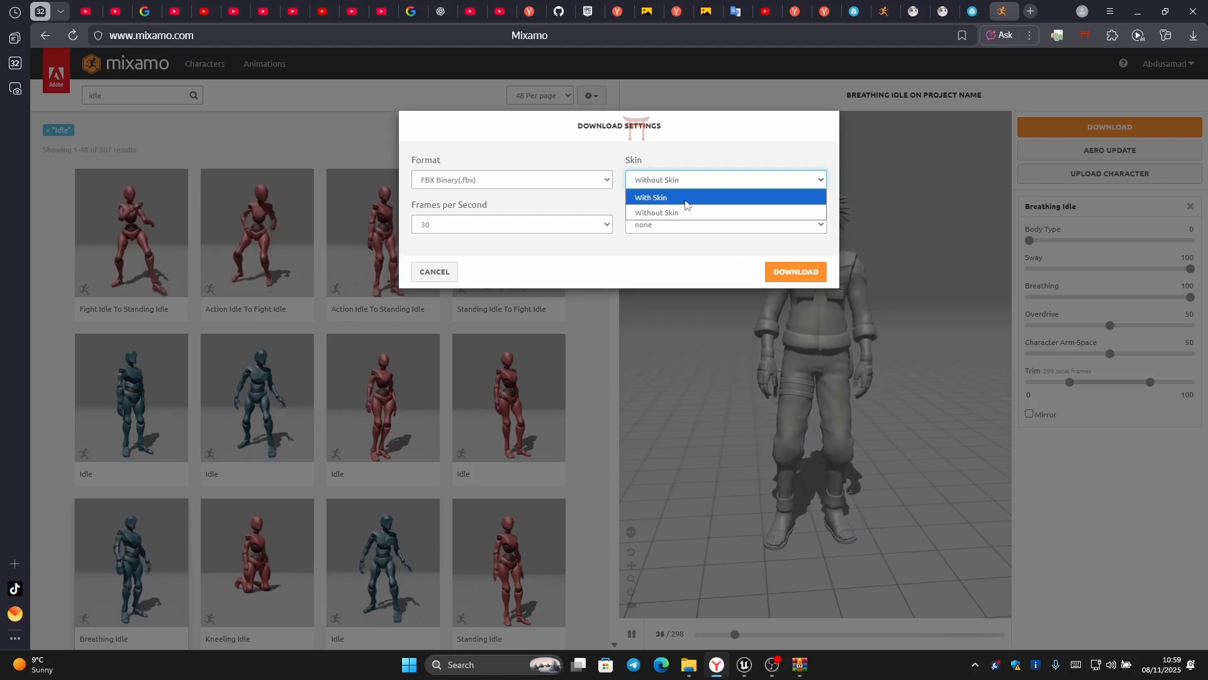
pyautogui.click(686, 202)
pyautogui.click(808, 273)
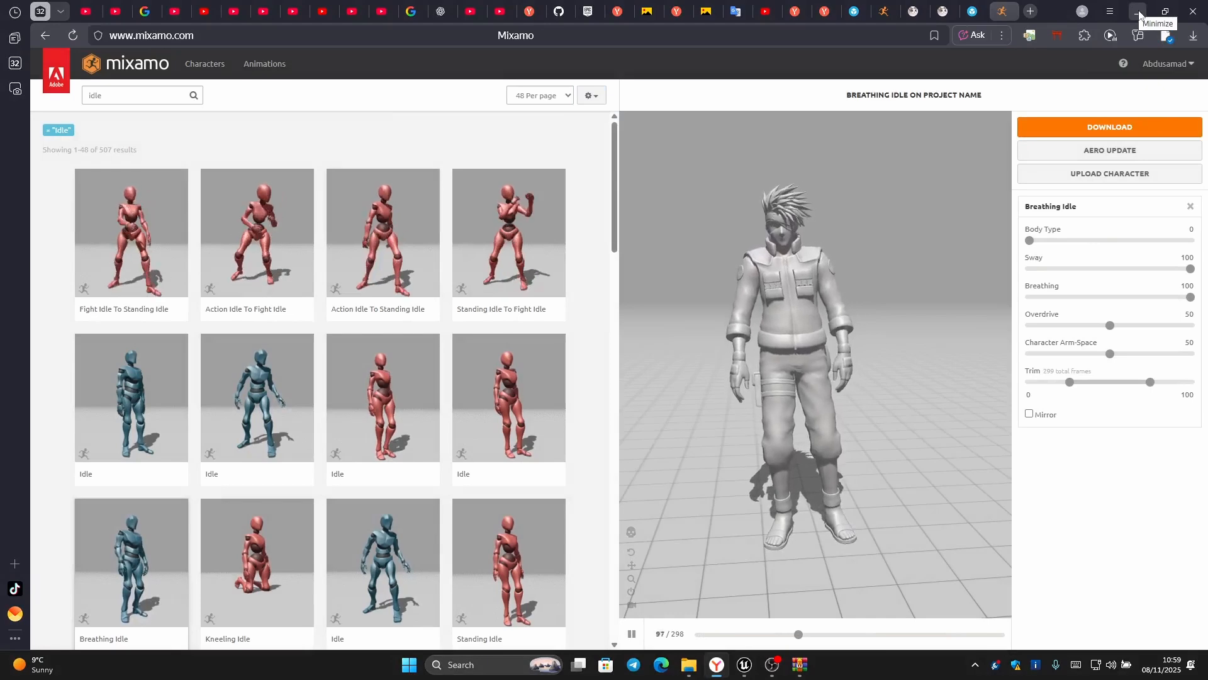
# Switch to Unreal Editor and bring up the main Lesson1 level window in place of the BP_MyCharacter editor.
pyautogui.click(1140, 15)
pyautogui.moveTo(744, 671)
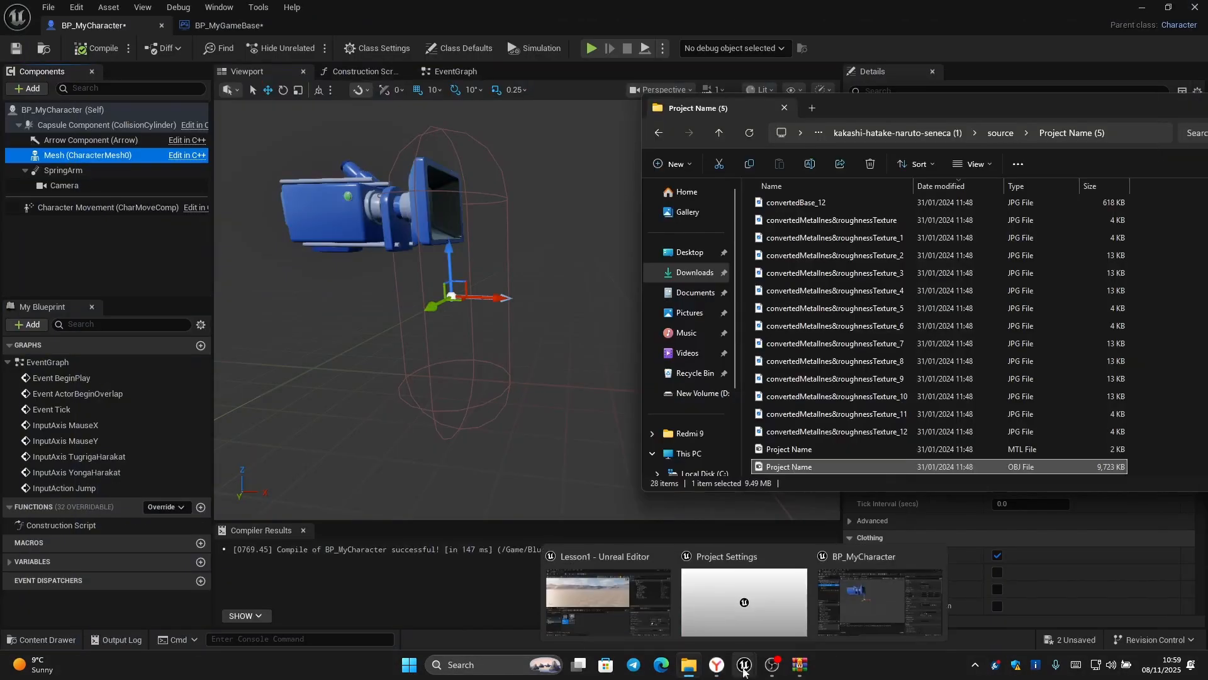
pyautogui.click(513, 365)
pyautogui.click(507, 365)
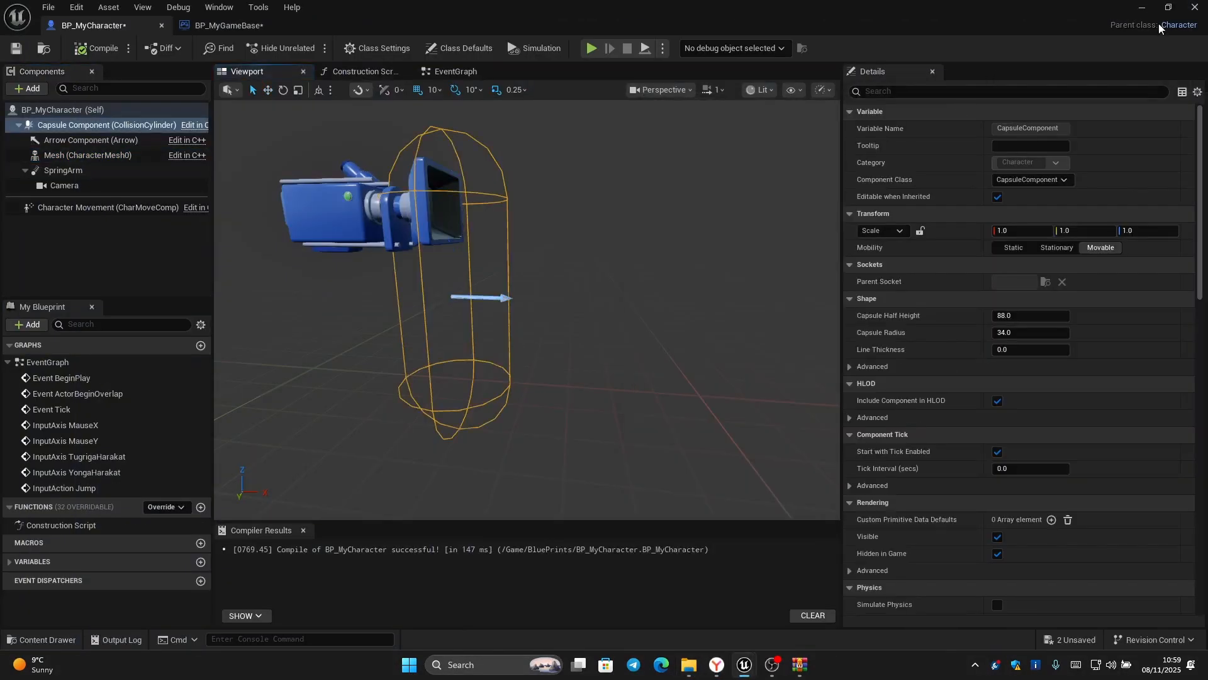
pyautogui.click(1150, 6)
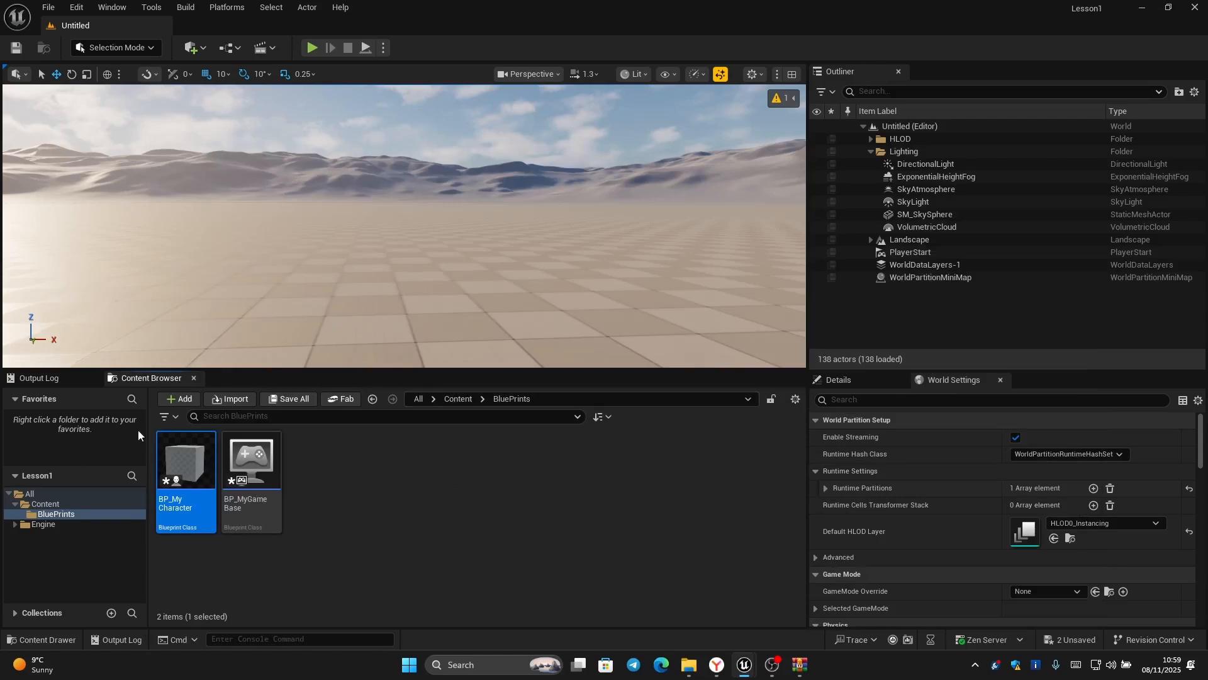
# Create a folder named Character inside the Content folder and open it.
pyautogui.click(37, 504)
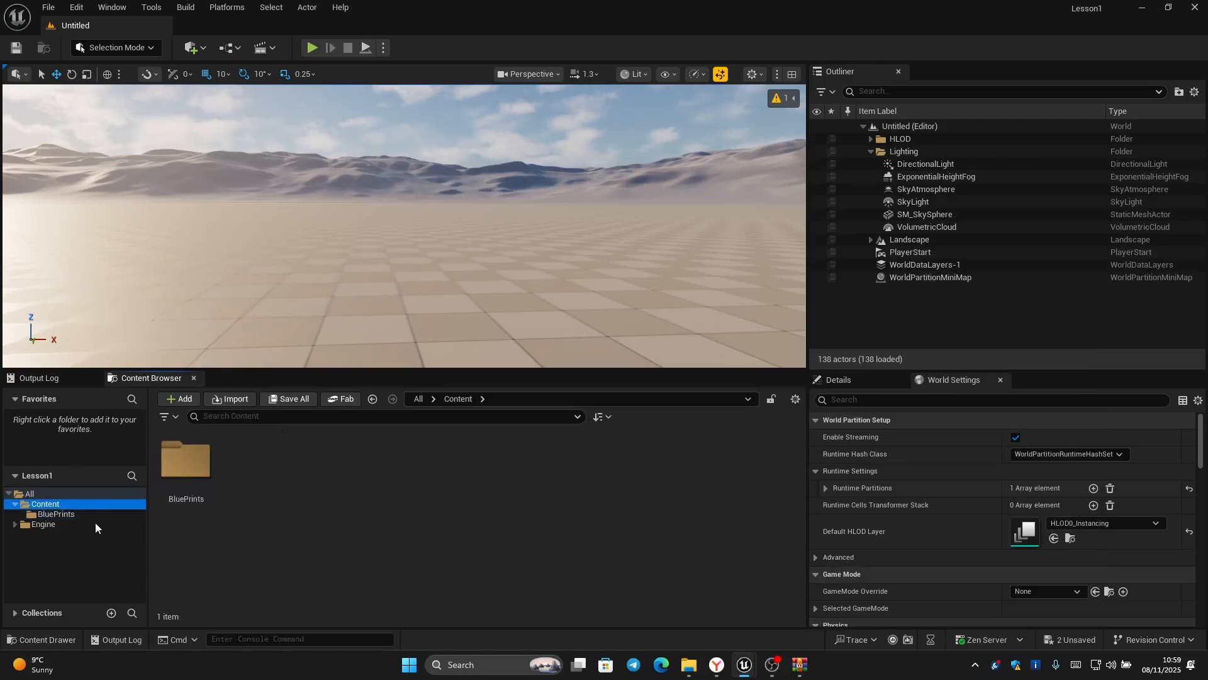
pyautogui.rightClick(270, 484)
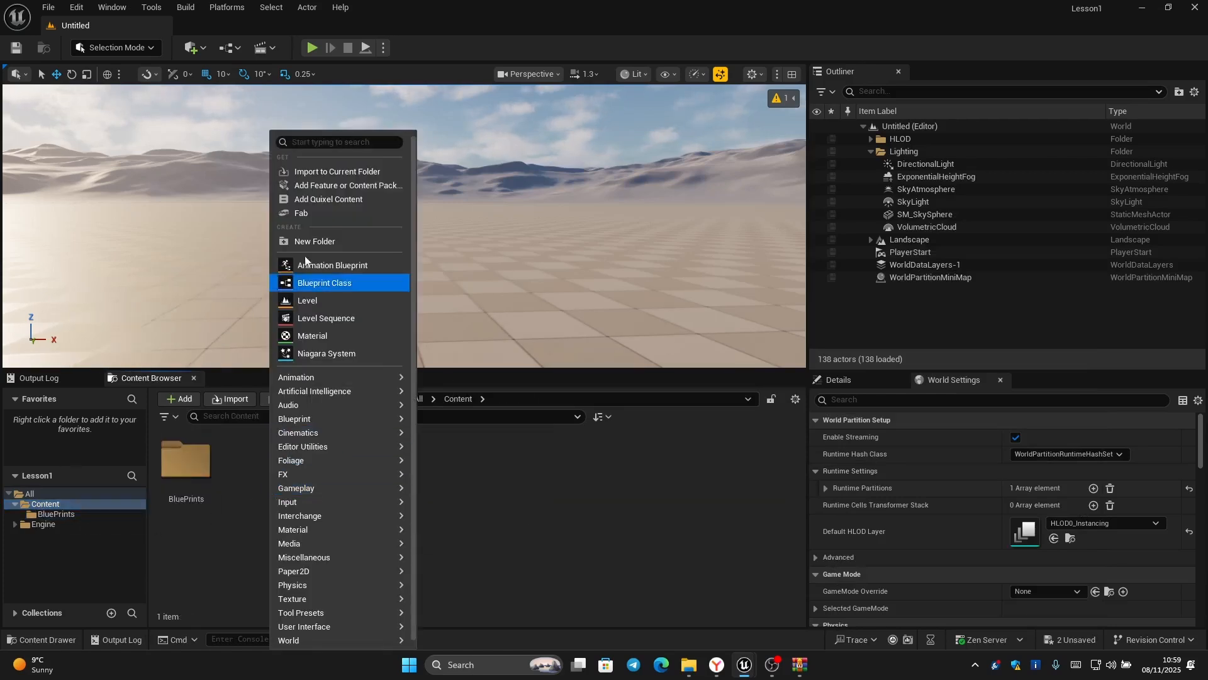
pyautogui.click(303, 238)
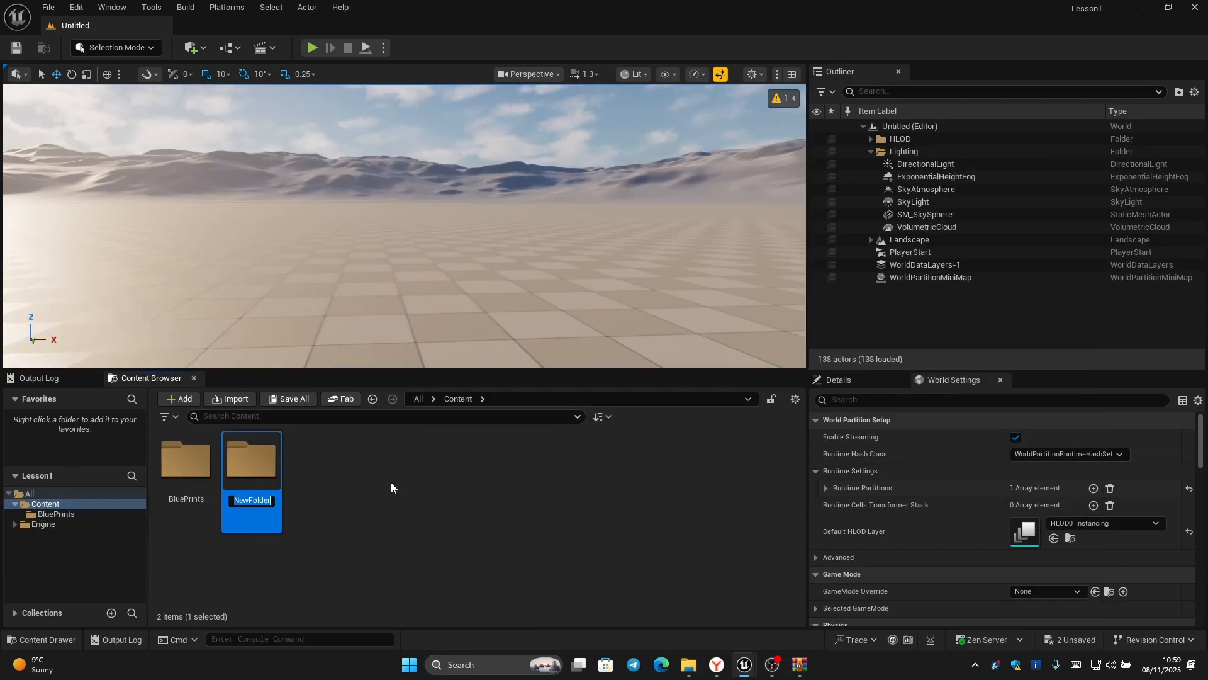
pyautogui.press('BackSpace')
pyautogui.write('Character')
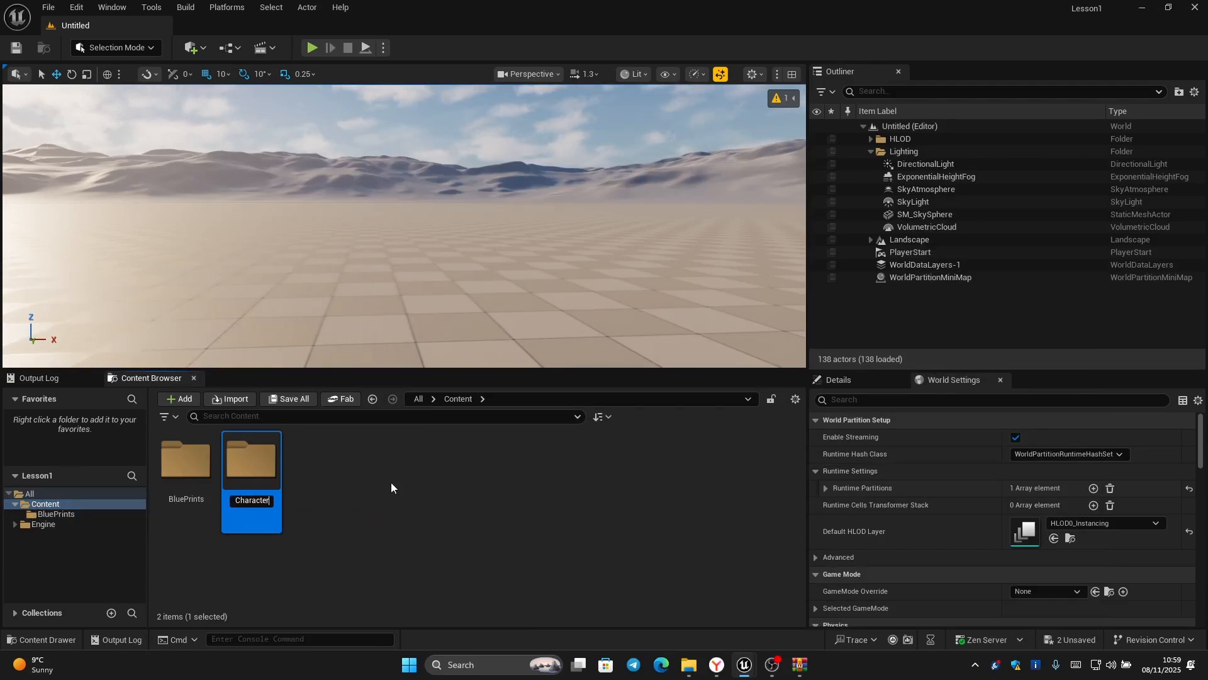
pyautogui.press('Return')
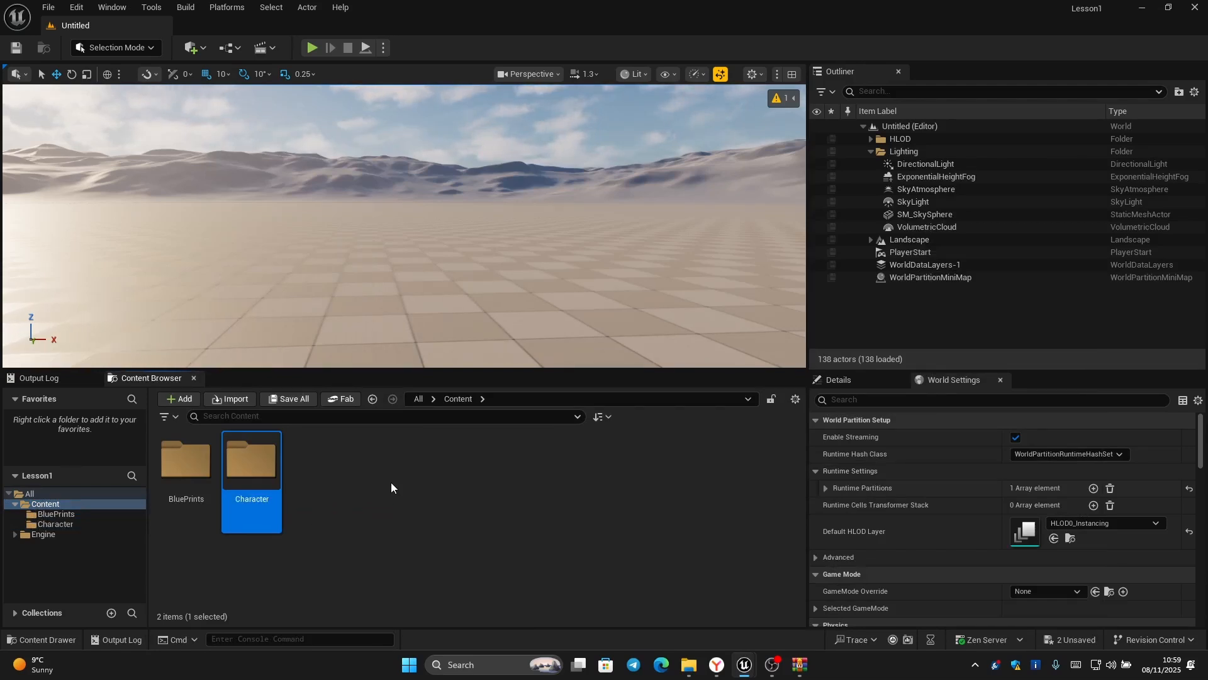
pyautogui.doubleClick(259, 459)
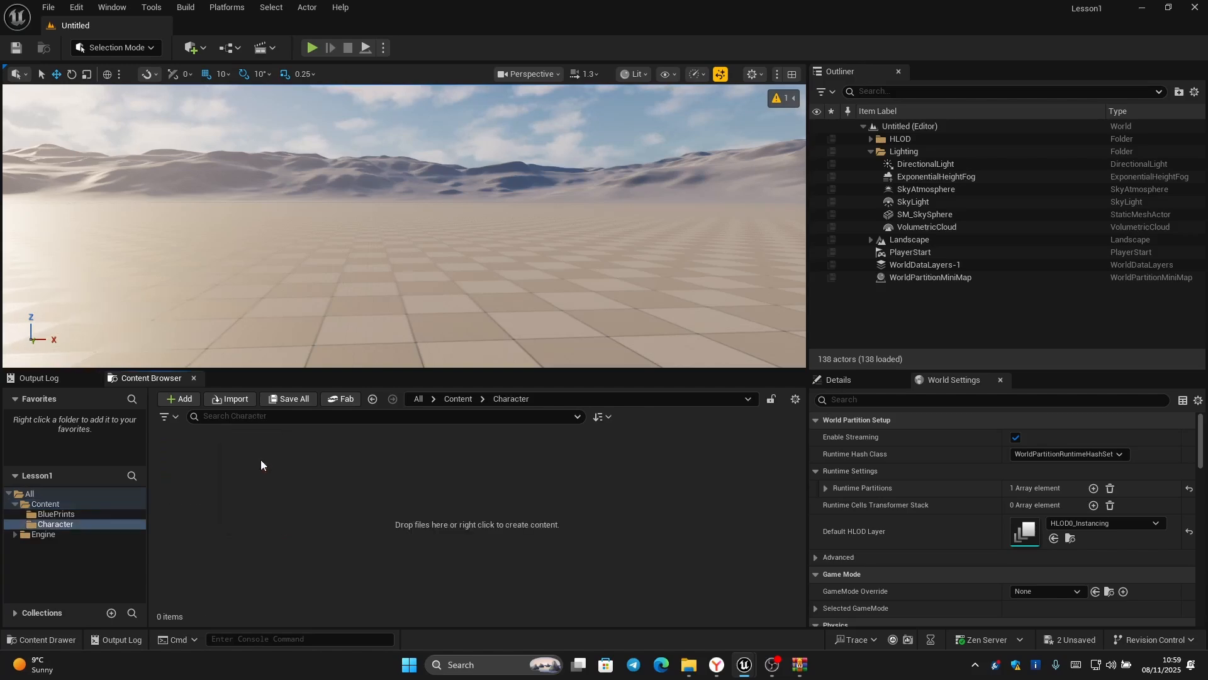
# Bring Breathing Idle.fbx from the Downloads folder into the Character folder to start its import.
pyautogui.click(688, 664)
pyautogui.click(683, 273)
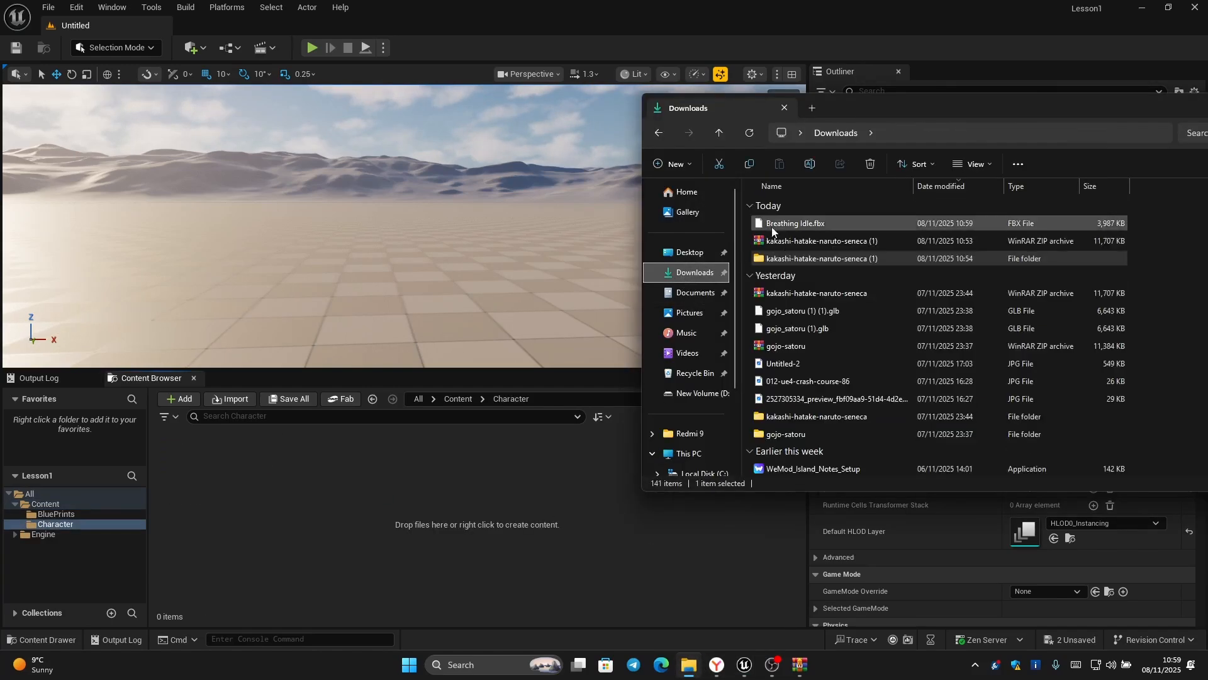
pyautogui.click(812, 223)
pyautogui.moveTo(857, 223); pyautogui.dragTo(420, 413)
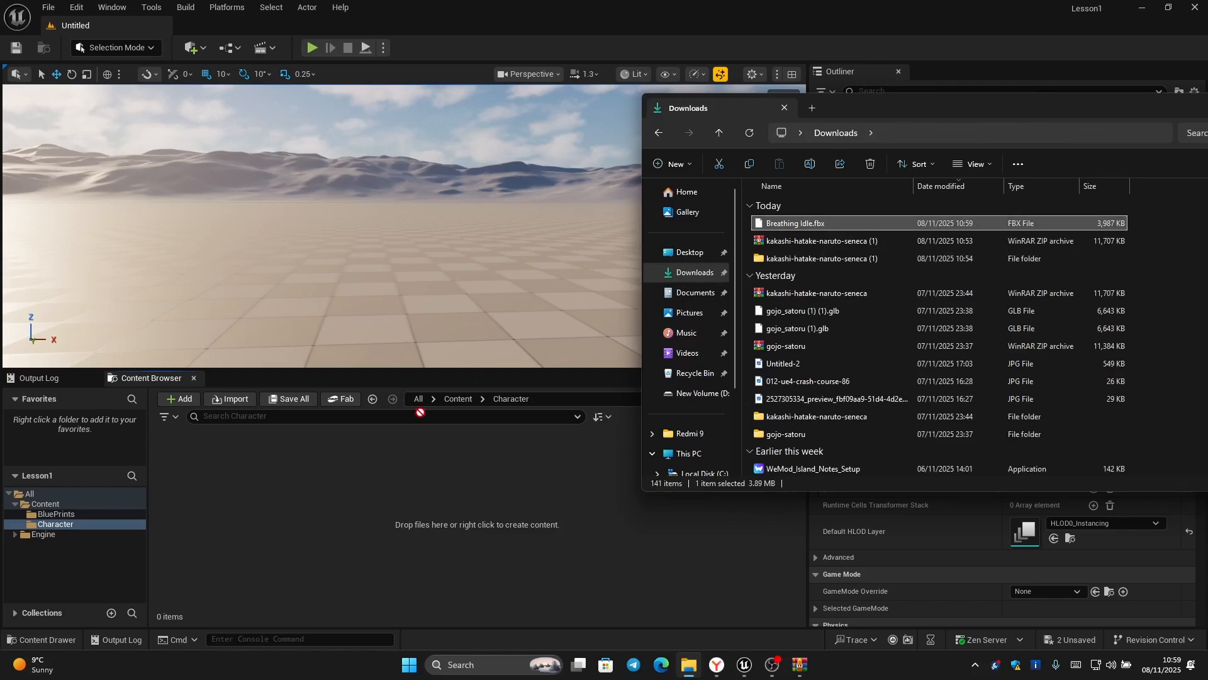
pyautogui.moveTo(247, 471); pyautogui.dragTo(242, 467)
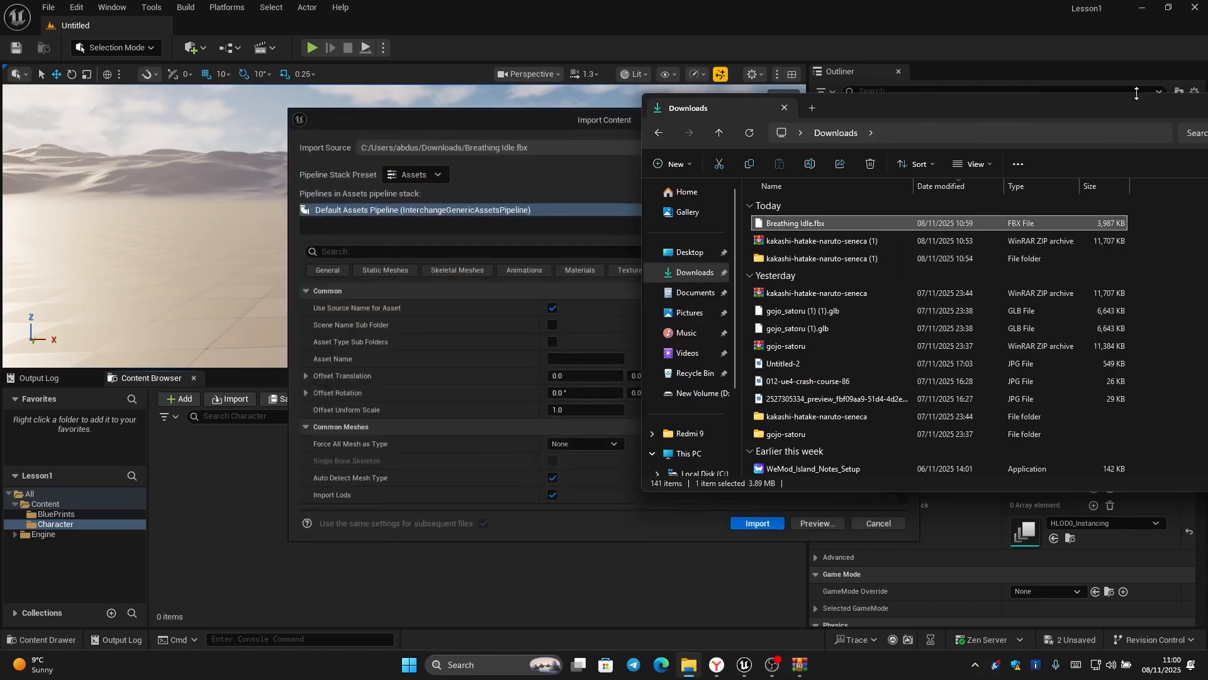
pyautogui.moveTo(1150, 103); pyautogui.dragTo(797, 110)
pyautogui.click(928, 108)
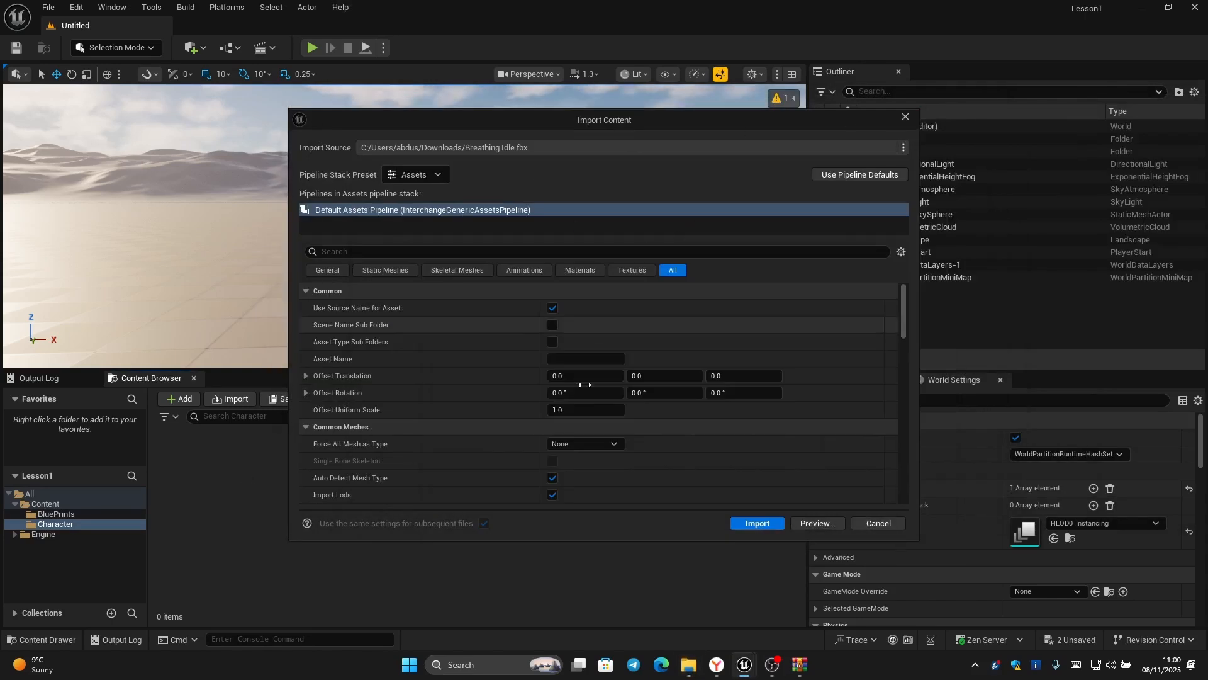
# Review the import options and import Breathing Idle.fbx with the Default Assets Pipeline settings unchanged.
pyautogui.scroll(-3, 517, 397)
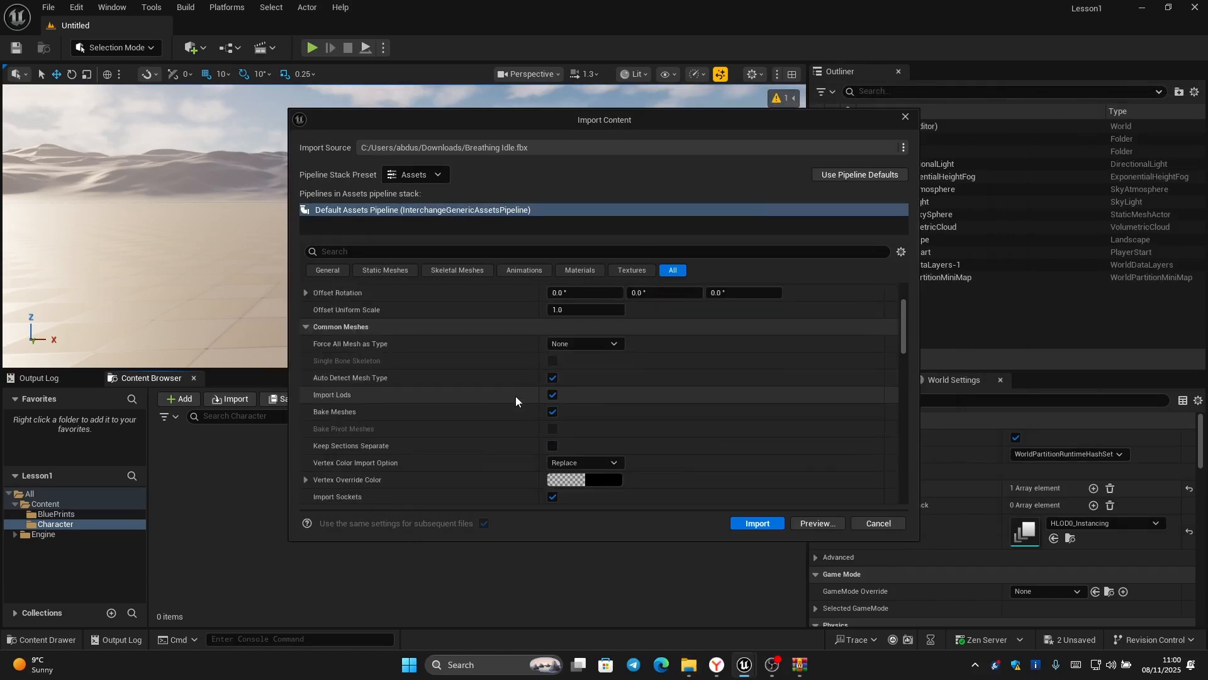
pyautogui.scroll(-5, 515, 396)
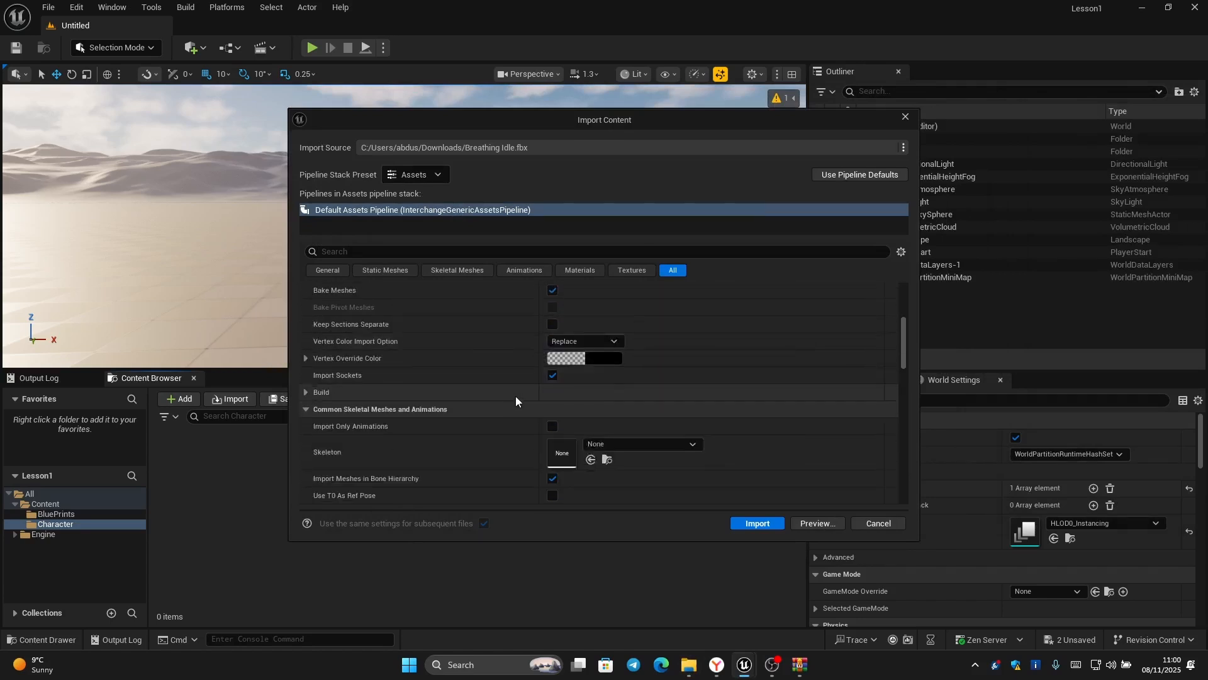
pyautogui.click(752, 528)
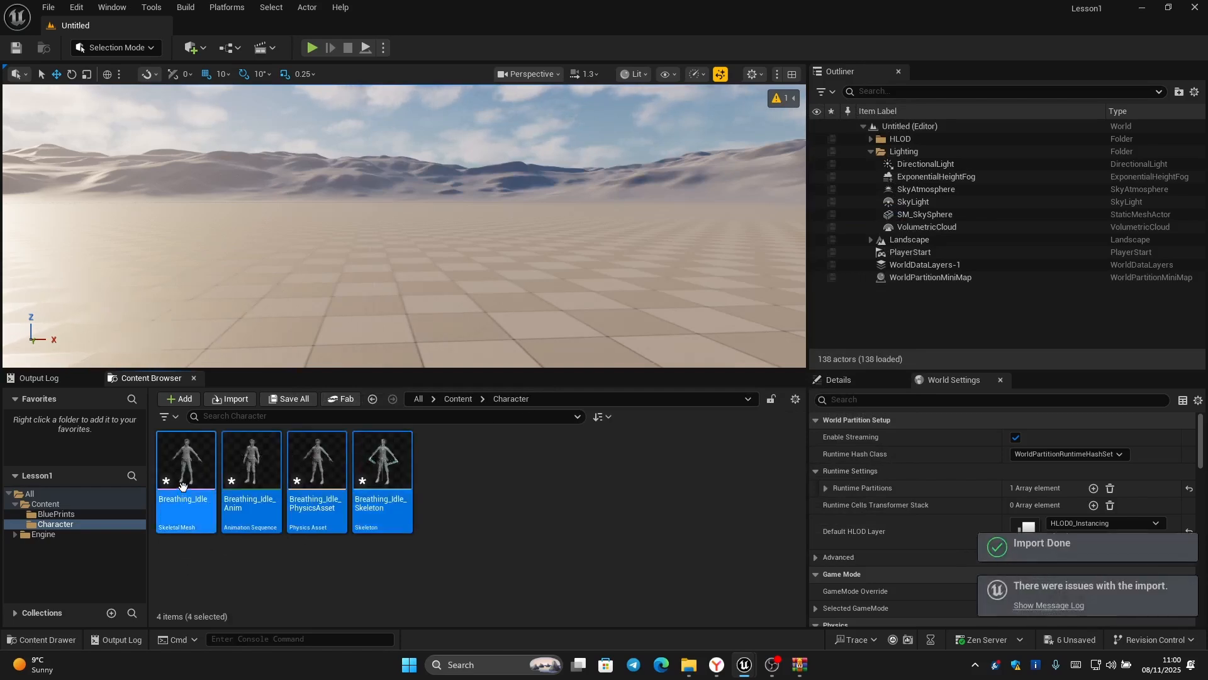
pyautogui.click(501, 475)
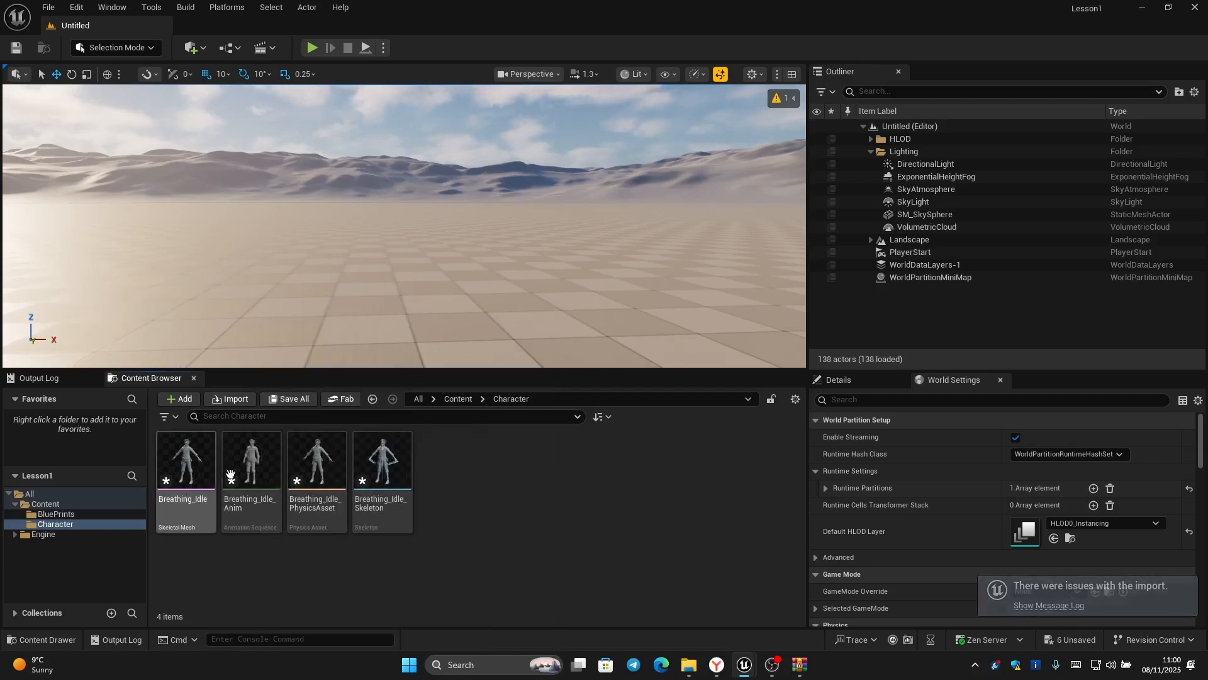
# Open the BP_MyCharacter blueprint from the BluePrints folder.
pyautogui.moveTo(196, 469)
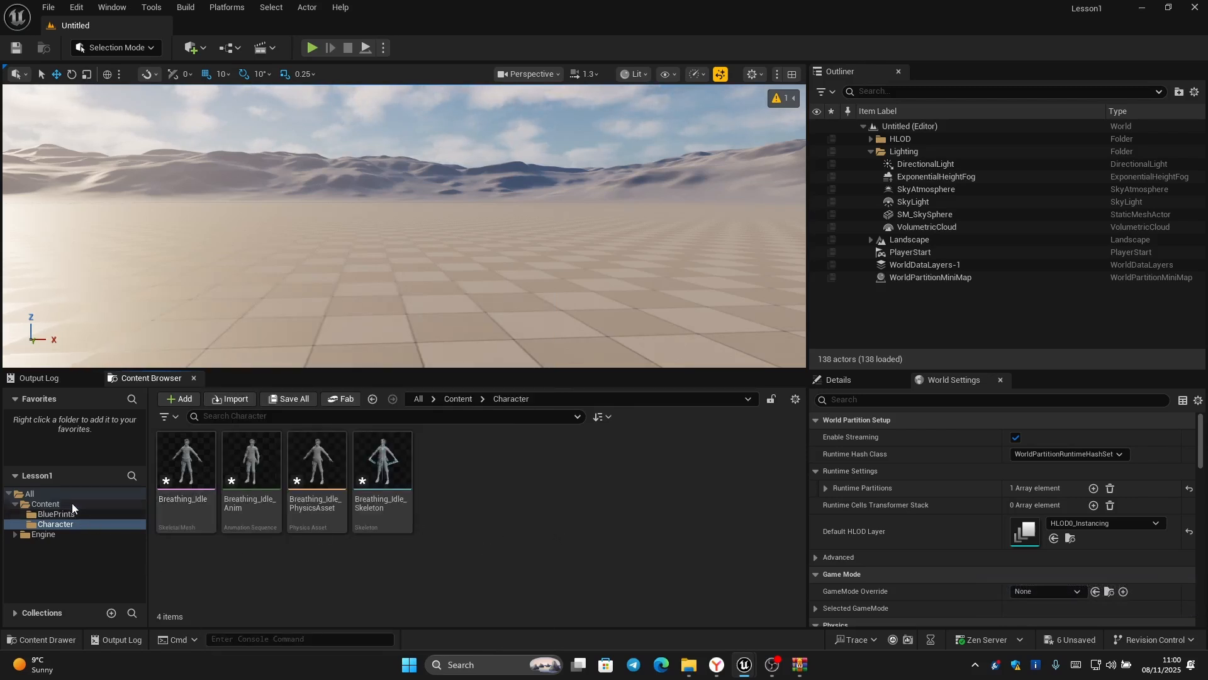
pyautogui.click(72, 503)
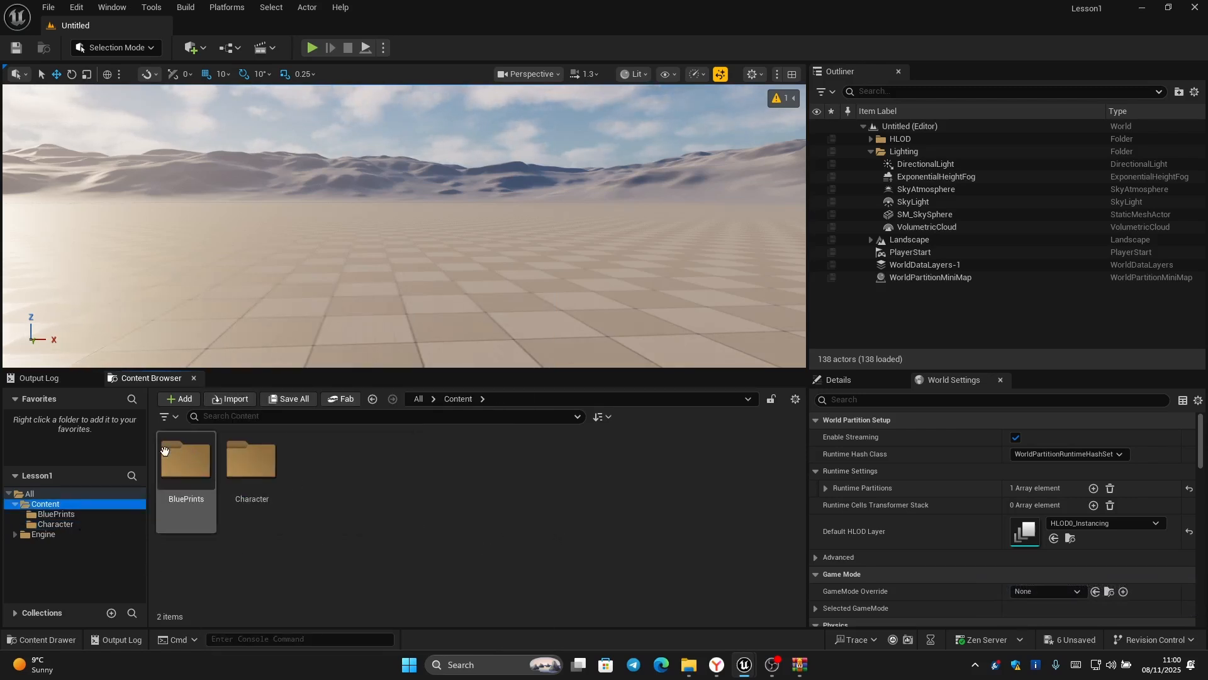
pyautogui.doubleClick(190, 469)
pyautogui.doubleClick(190, 462)
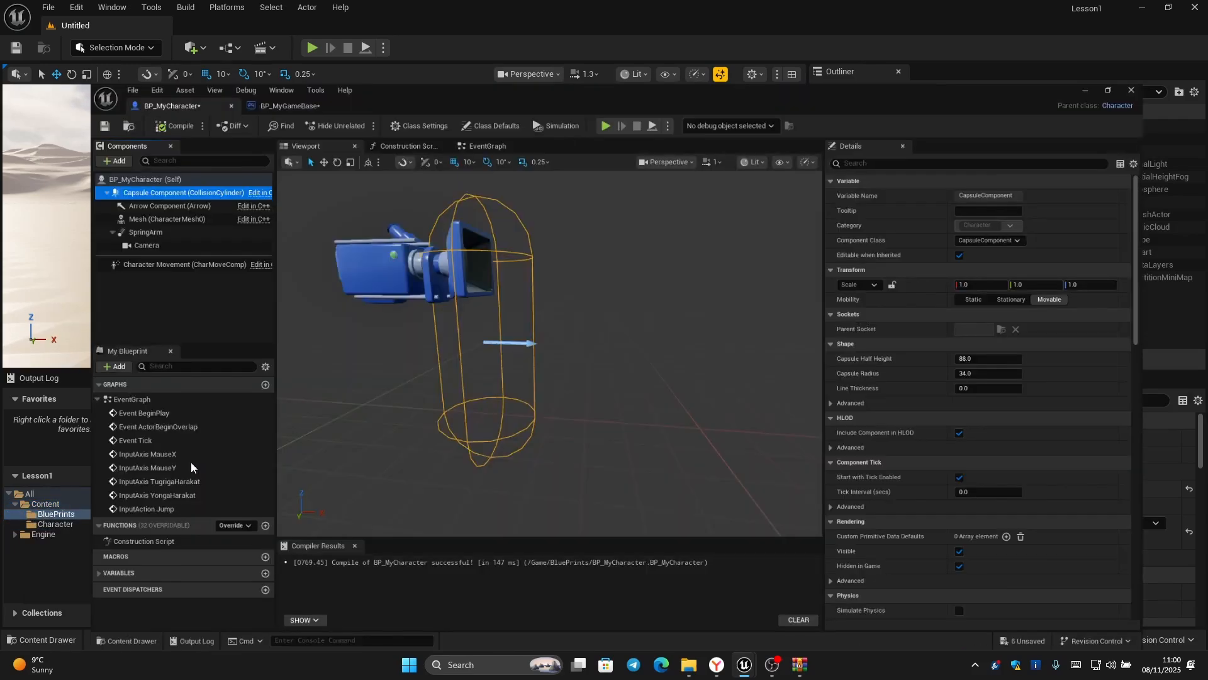
# Assign Breathing_Idle as the skeletal mesh asset of the character's Mesh component.
pyautogui.click(54, 155)
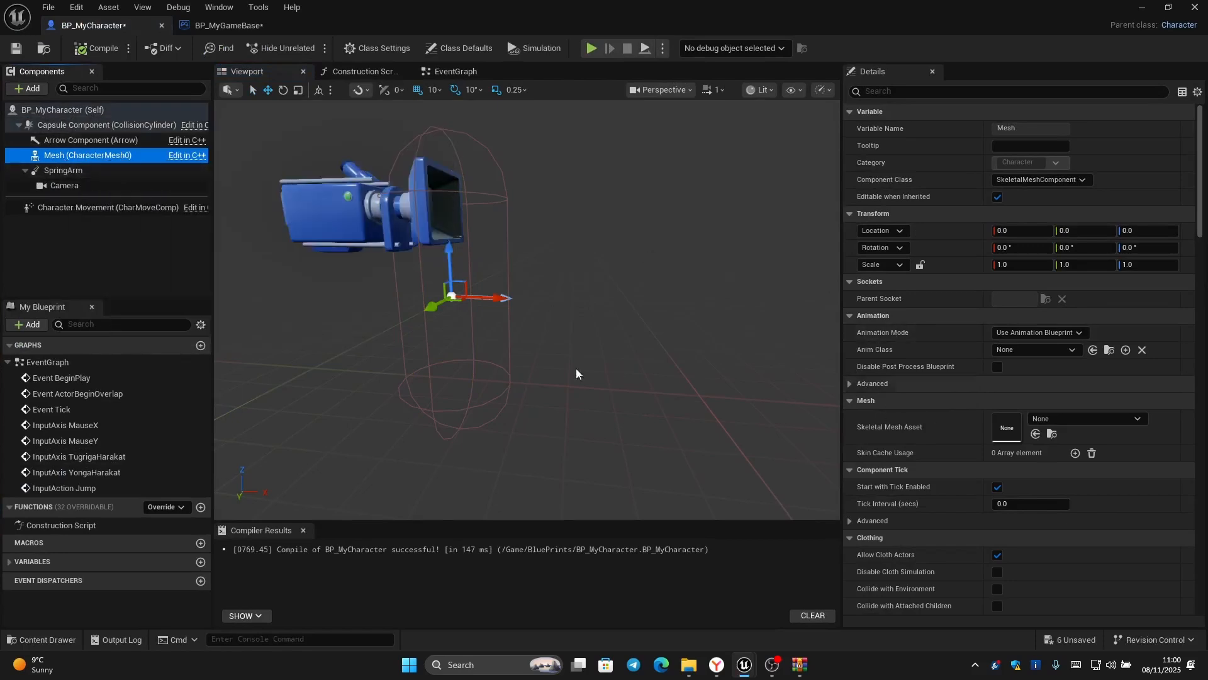
pyautogui.scroll(-2, 943, 418)
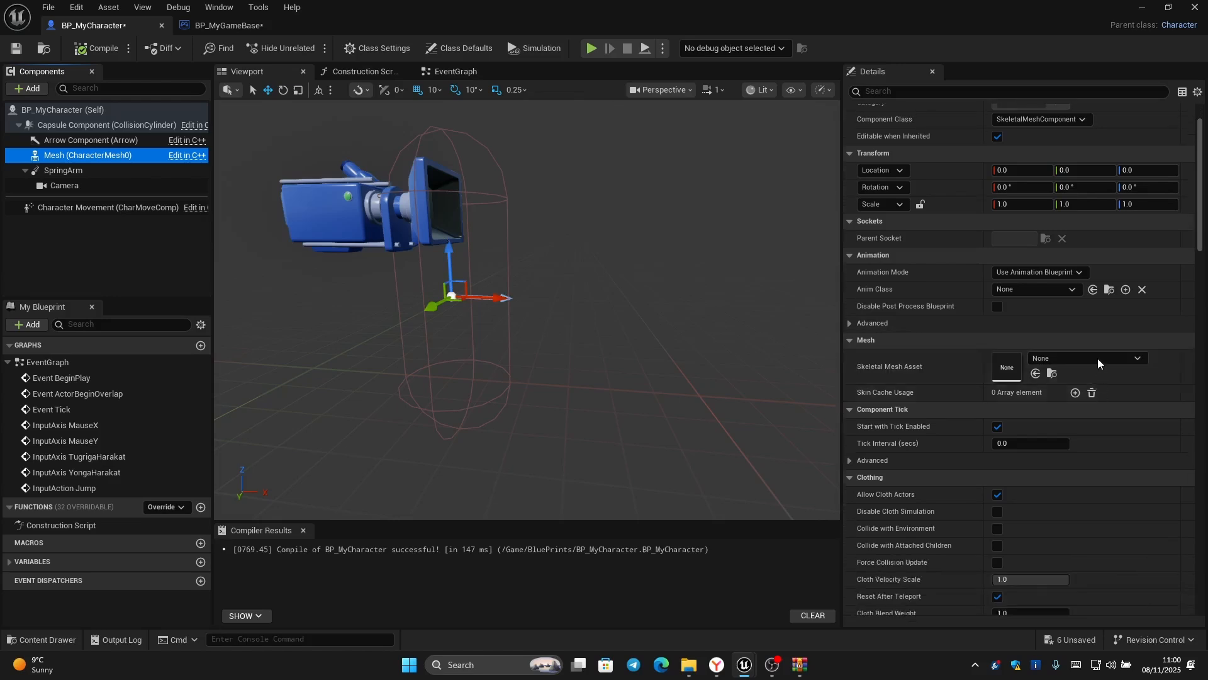
pyautogui.click(1097, 360)
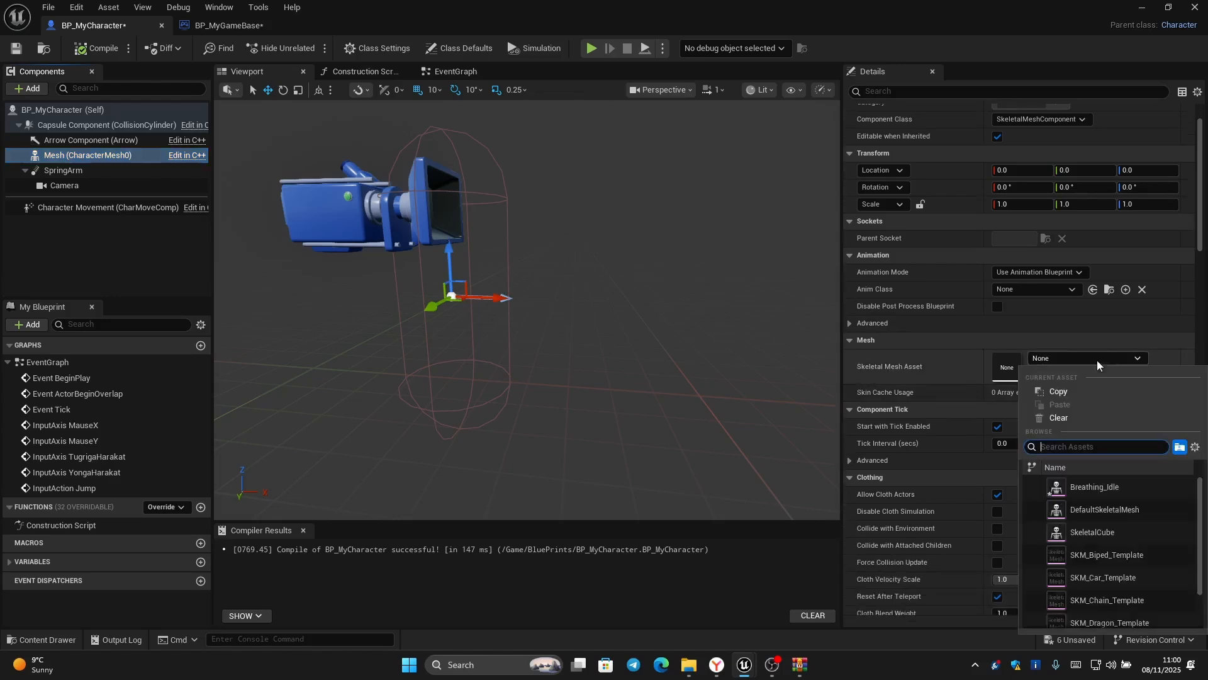
pyautogui.click(1090, 492)
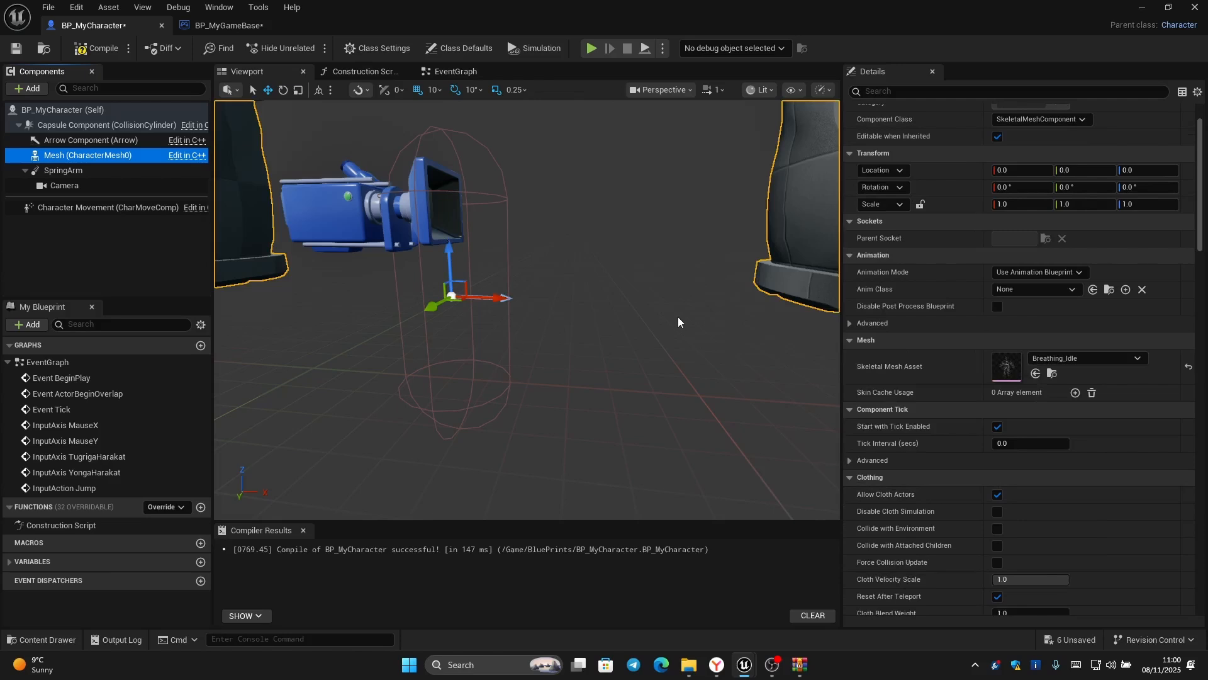
# Scale the character's Mesh component to 0.1 on the X, Y and Z axes.
pyautogui.scroll(-5, 678, 316)
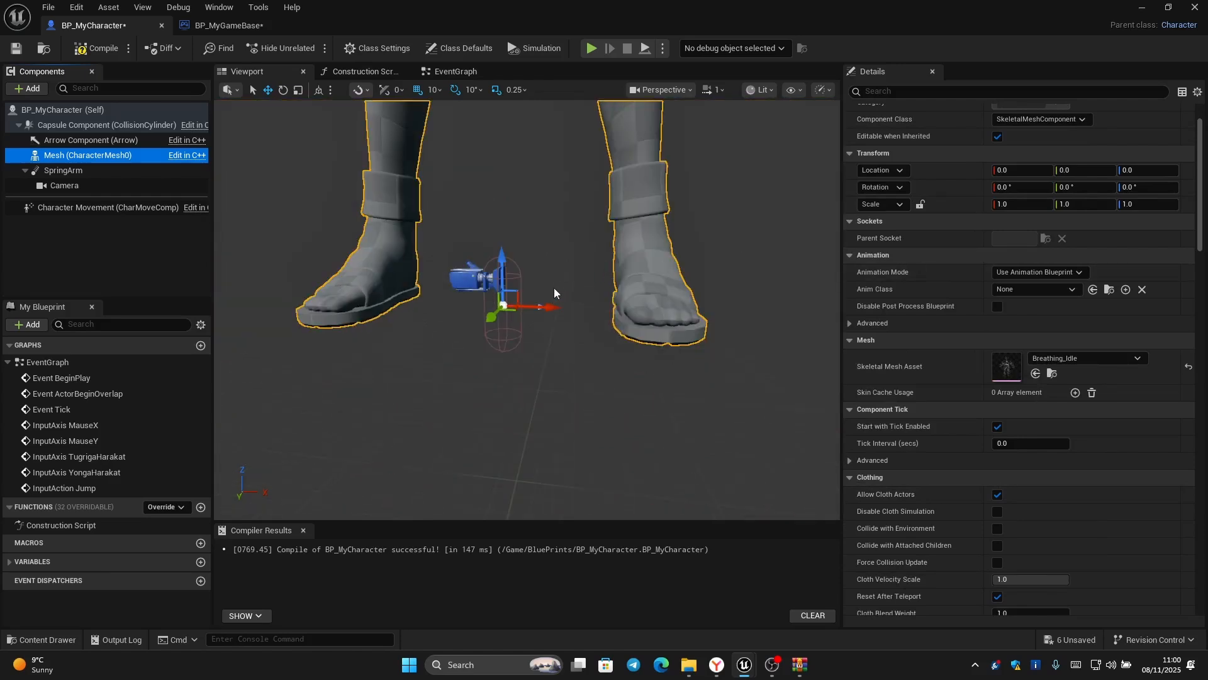
pyautogui.click(1034, 207)
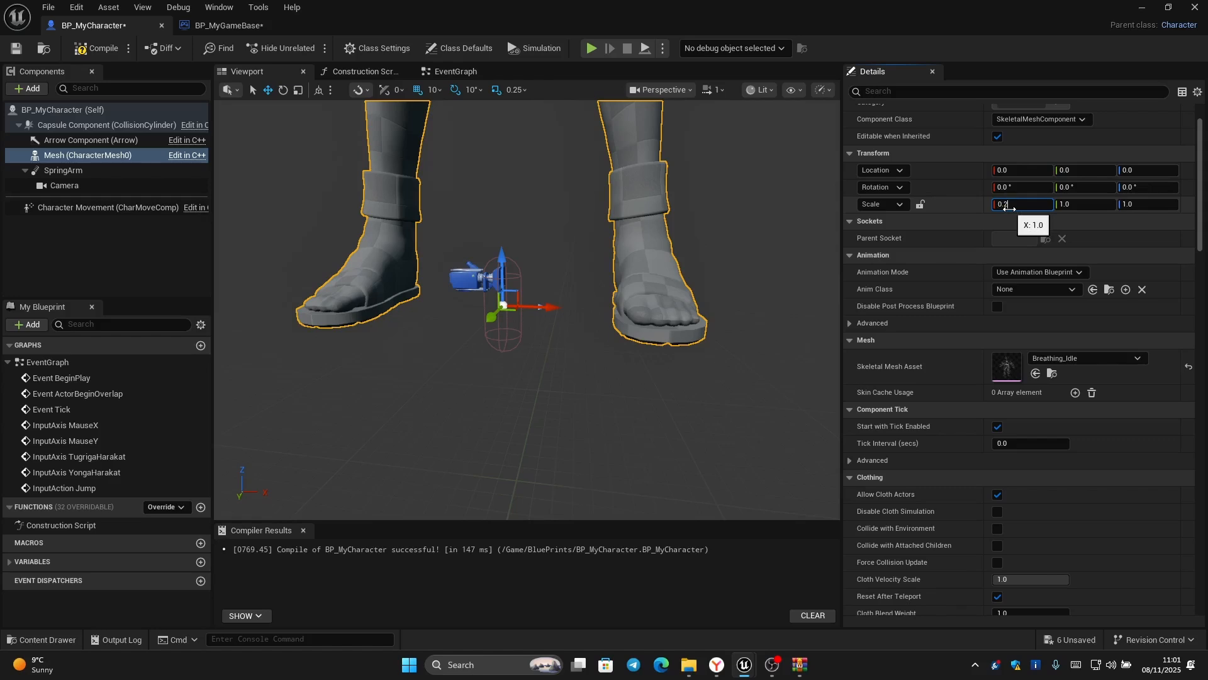
pyautogui.press('Return')
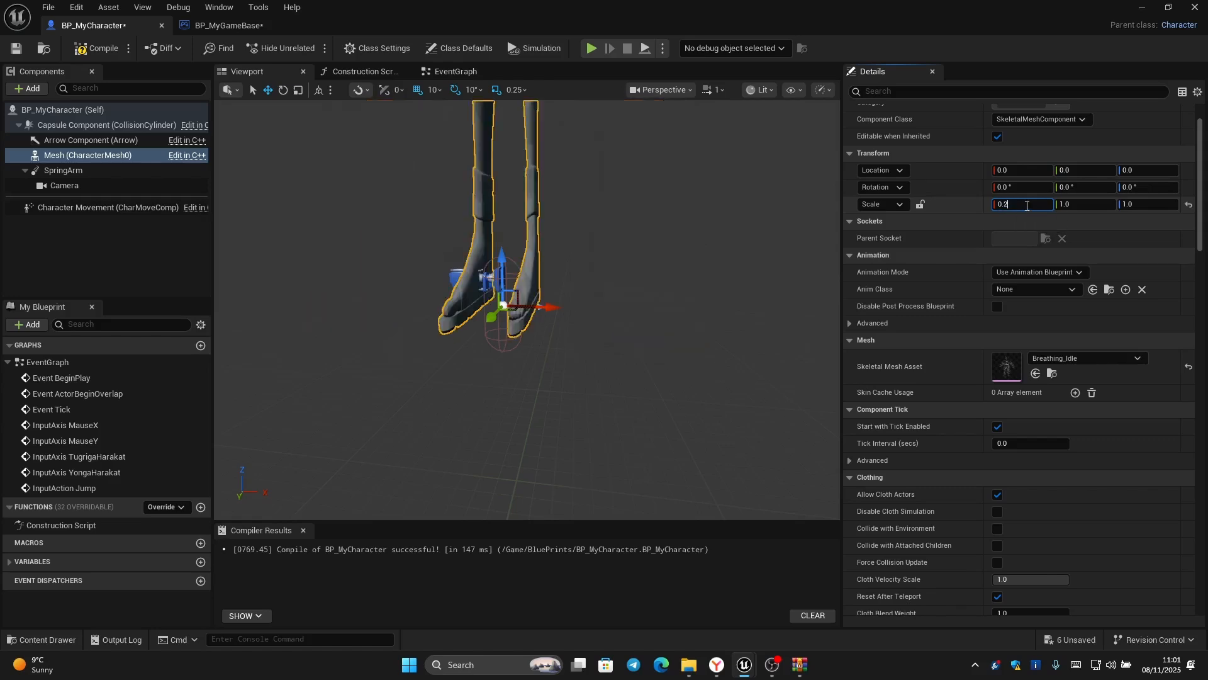
pyautogui.press('Return')
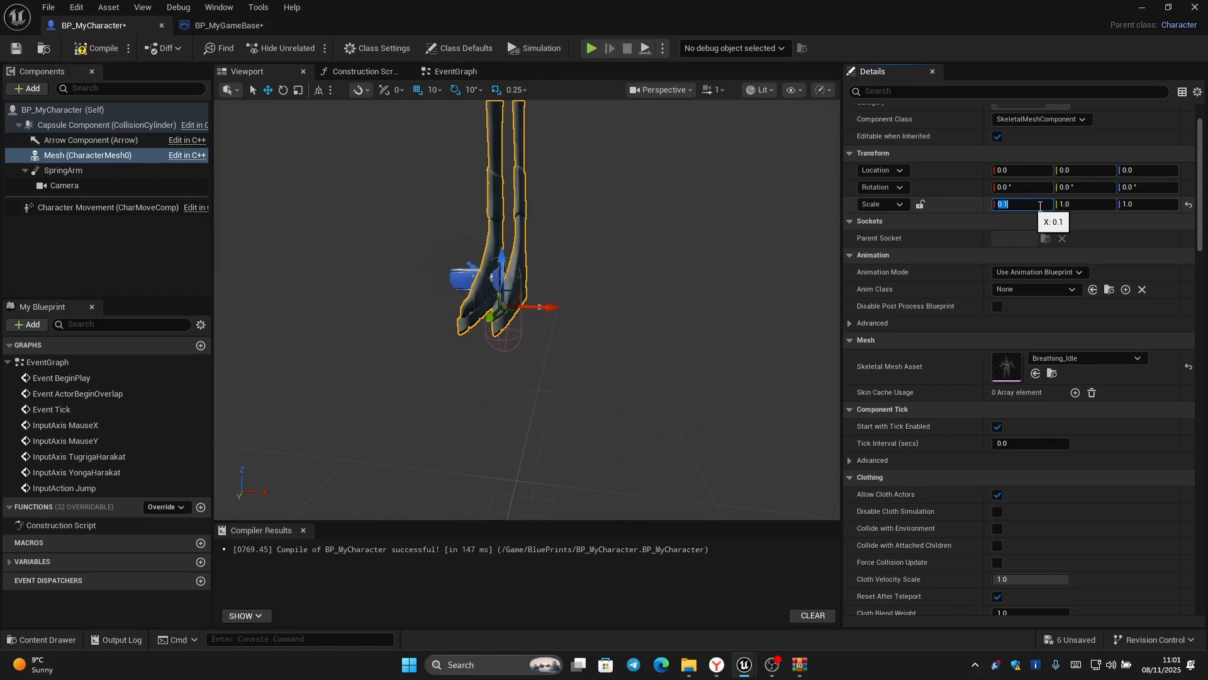
pyautogui.click(1084, 206)
pyautogui.write('0.1')
pyautogui.press('Return')
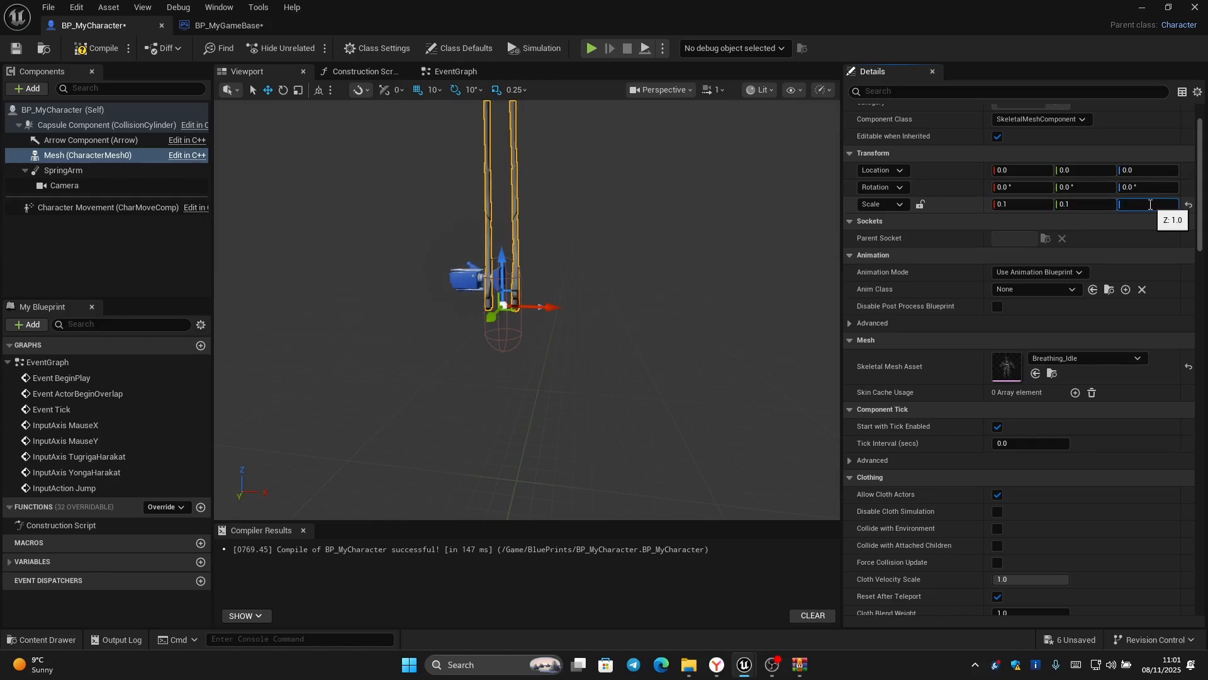
pyautogui.press('Return')
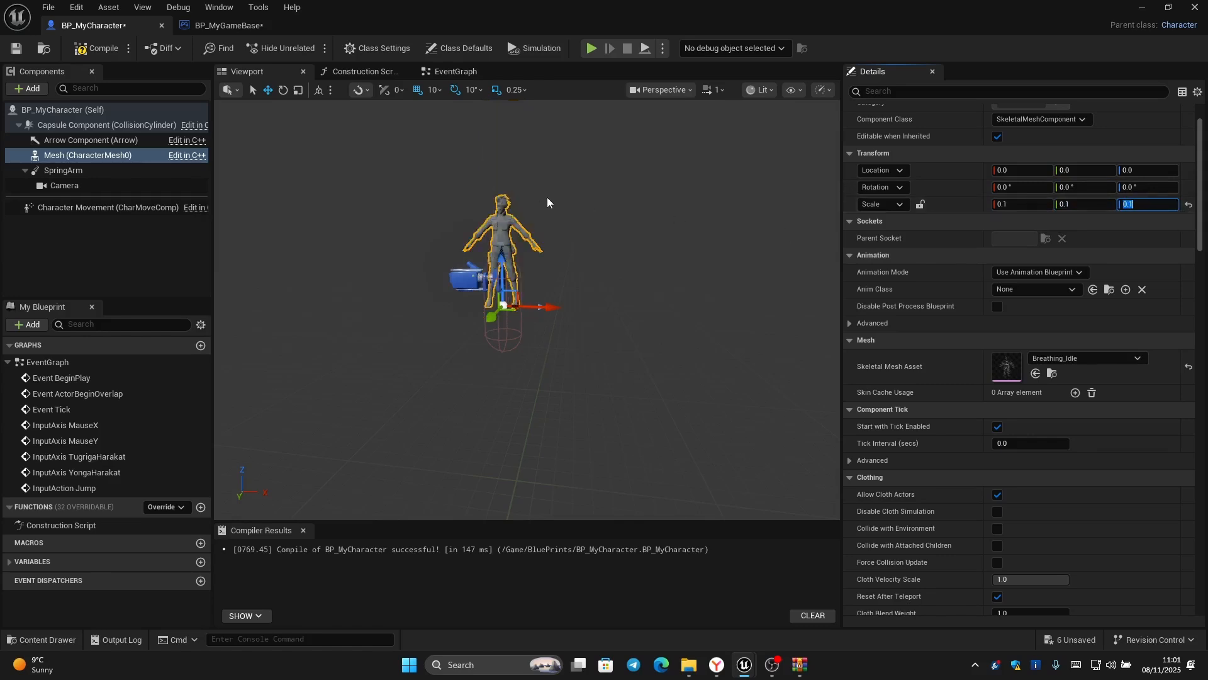
# Lower the mesh to Z -80 so it sits inside the capsule, and compile the blueprint.
pyautogui.scroll(2, 562, 255)
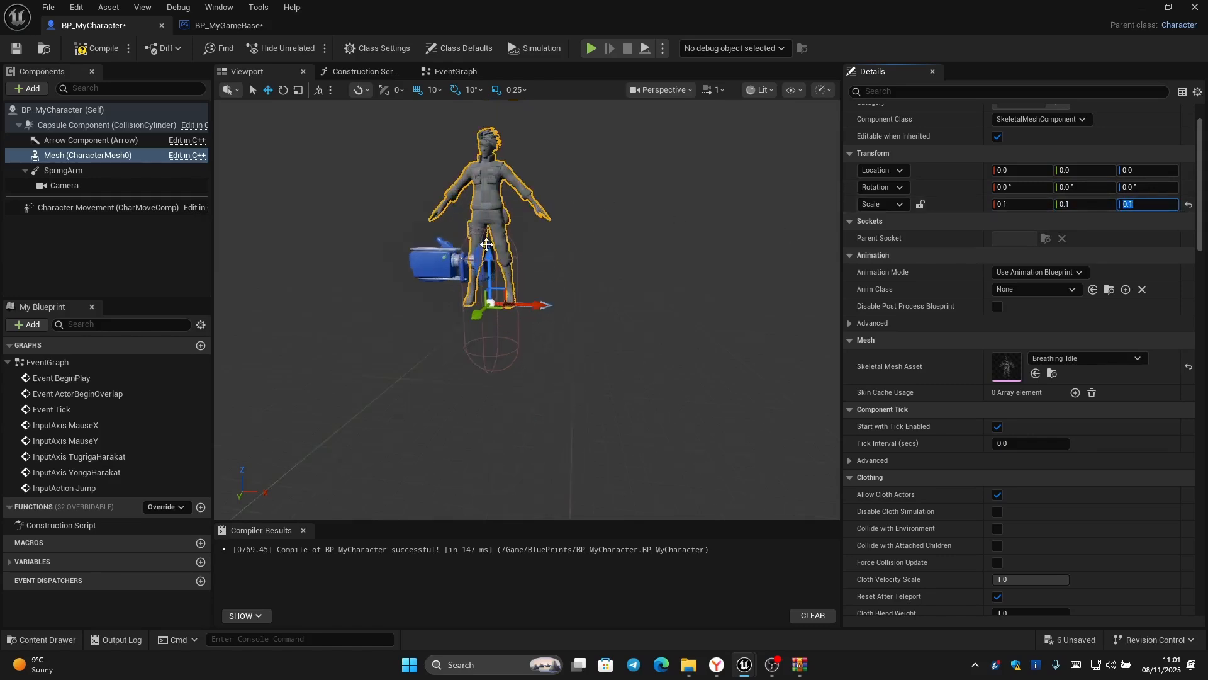
pyautogui.moveTo(488, 258); pyautogui.dragTo(486, 324)
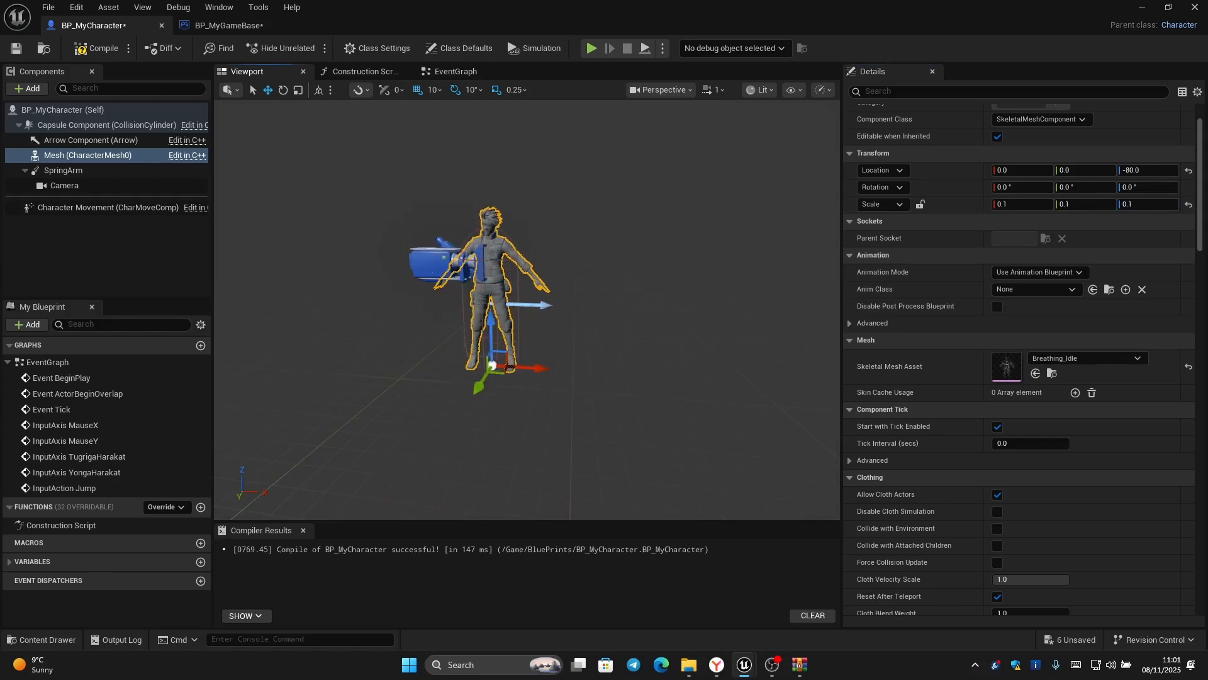
pyautogui.press('w')
pyautogui.moveTo(529, 309)
pyautogui.mouseDown(button='right')
pyautogui.moveTo(472, 315)
pyautogui.moveTo(513, 322)
pyautogui.mouseUp(button='right')
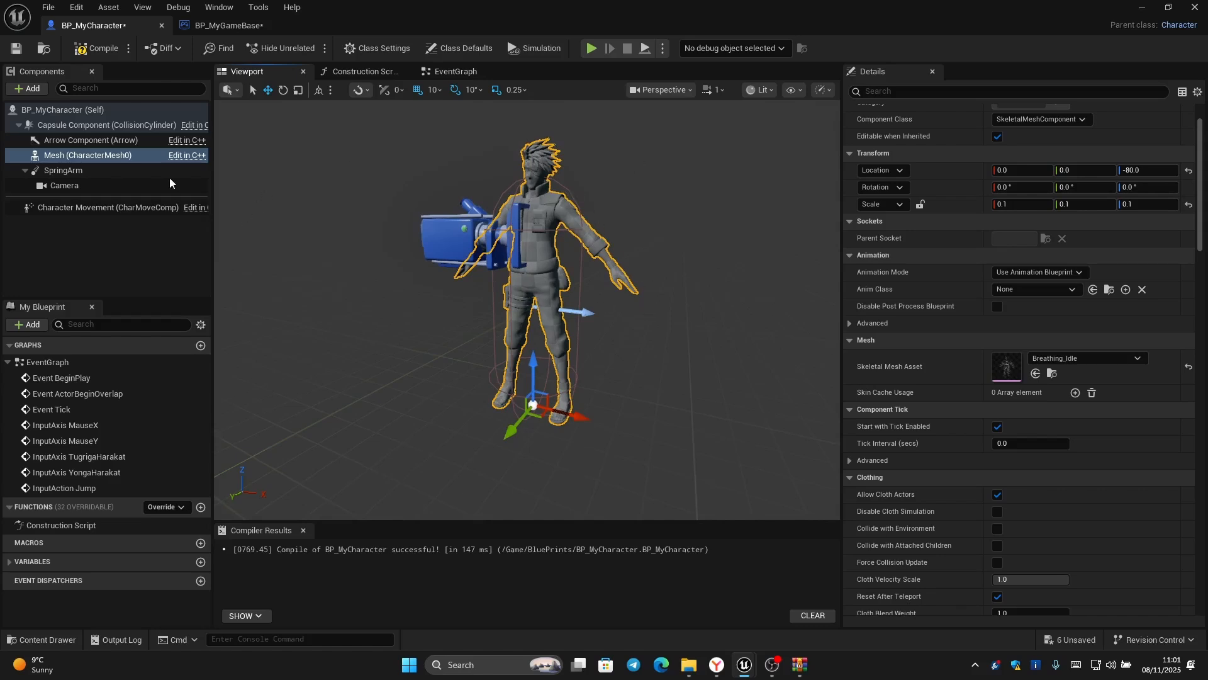
pyautogui.click(84, 50)
# Rotate the mesh -90 degrees about Z so it faces along the arrow, compile the blueprint and check it from the side.
pyautogui.moveTo(558, 305); pyautogui.dragTo(510, 304, button='right')
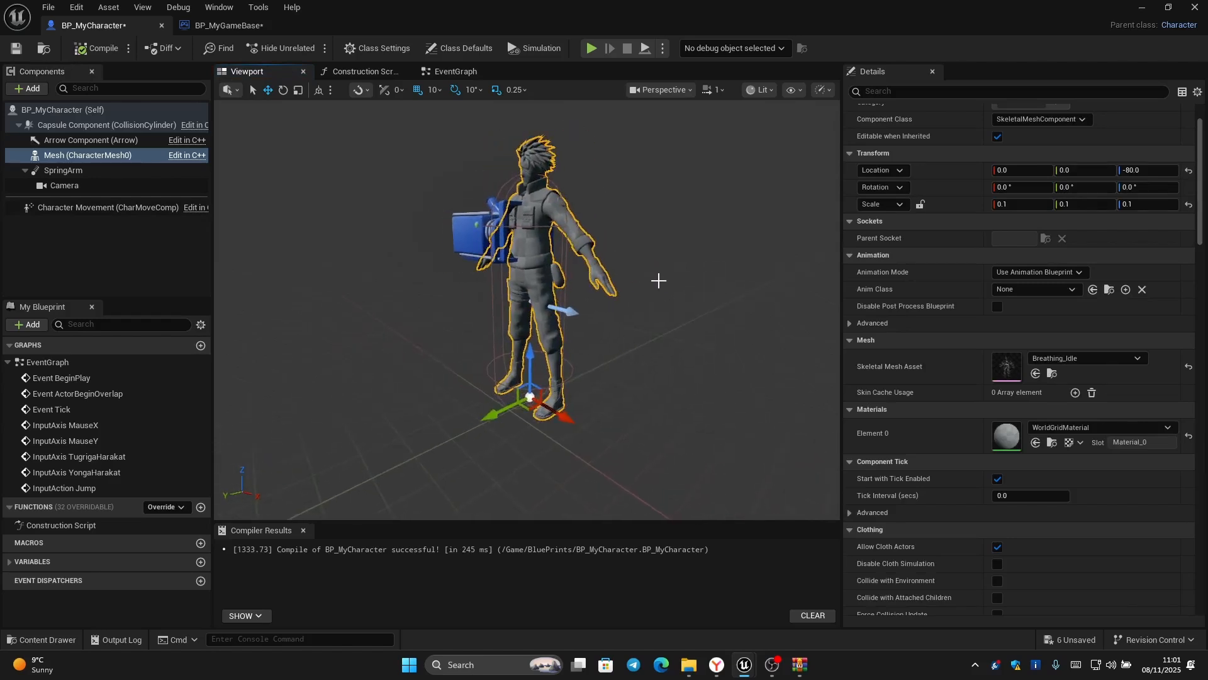
pyautogui.moveTo(658, 280); pyautogui.dragTo(624, 275, button='right')
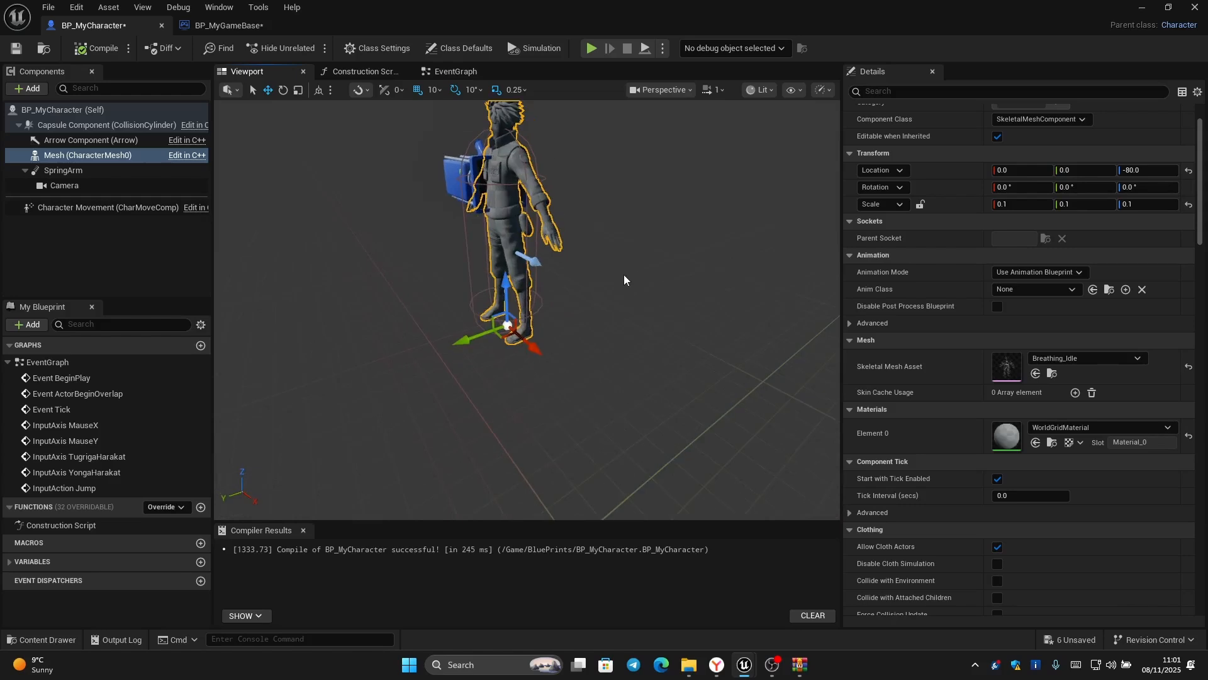
pyautogui.click(283, 90)
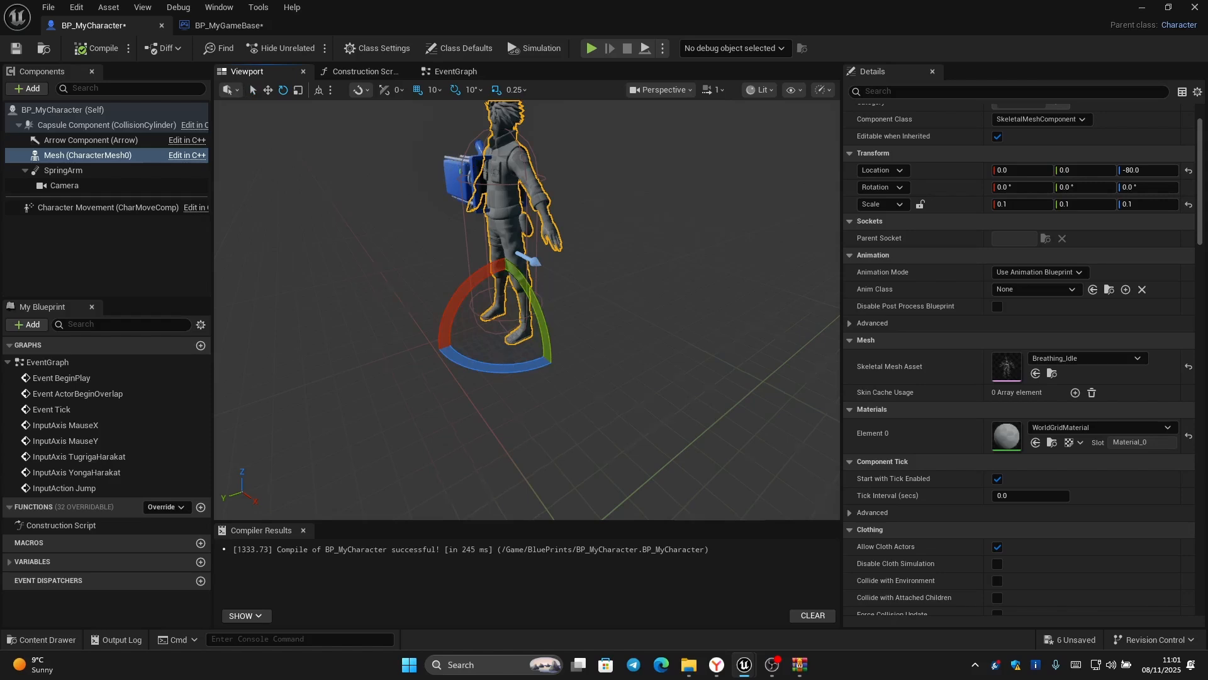
pyautogui.moveTo(478, 343); pyautogui.dragTo(434, 362, button='right')
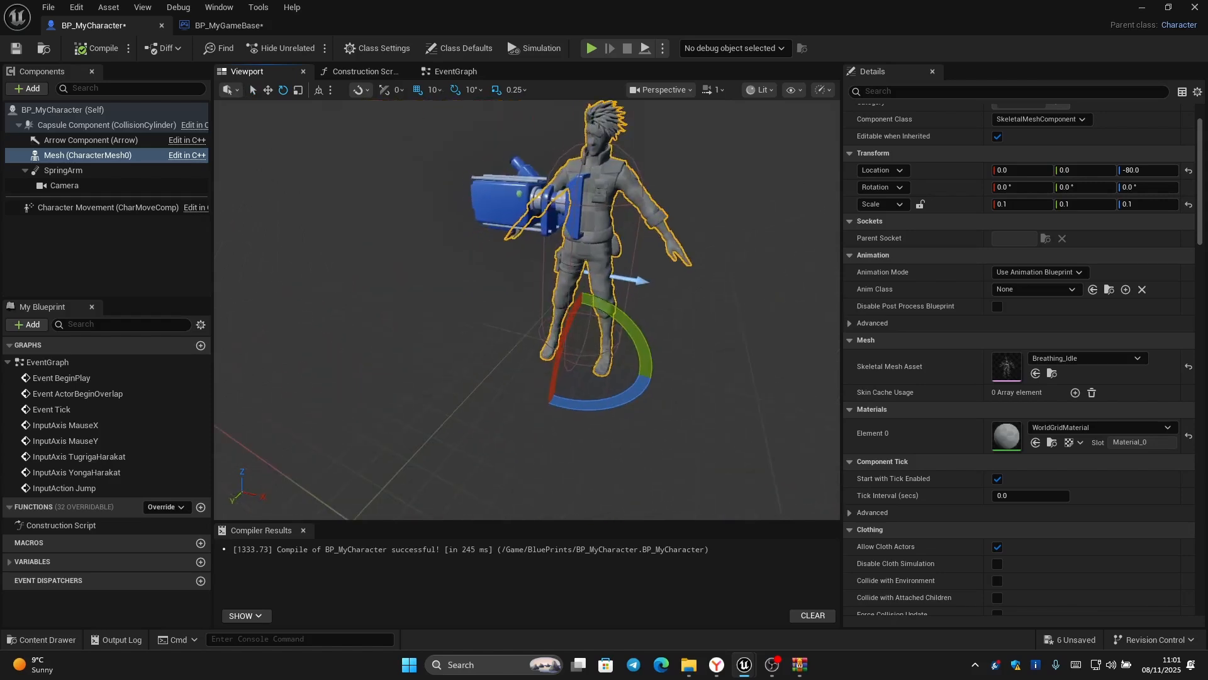
pyautogui.moveTo(598, 403); pyautogui.dragTo(602, 320)
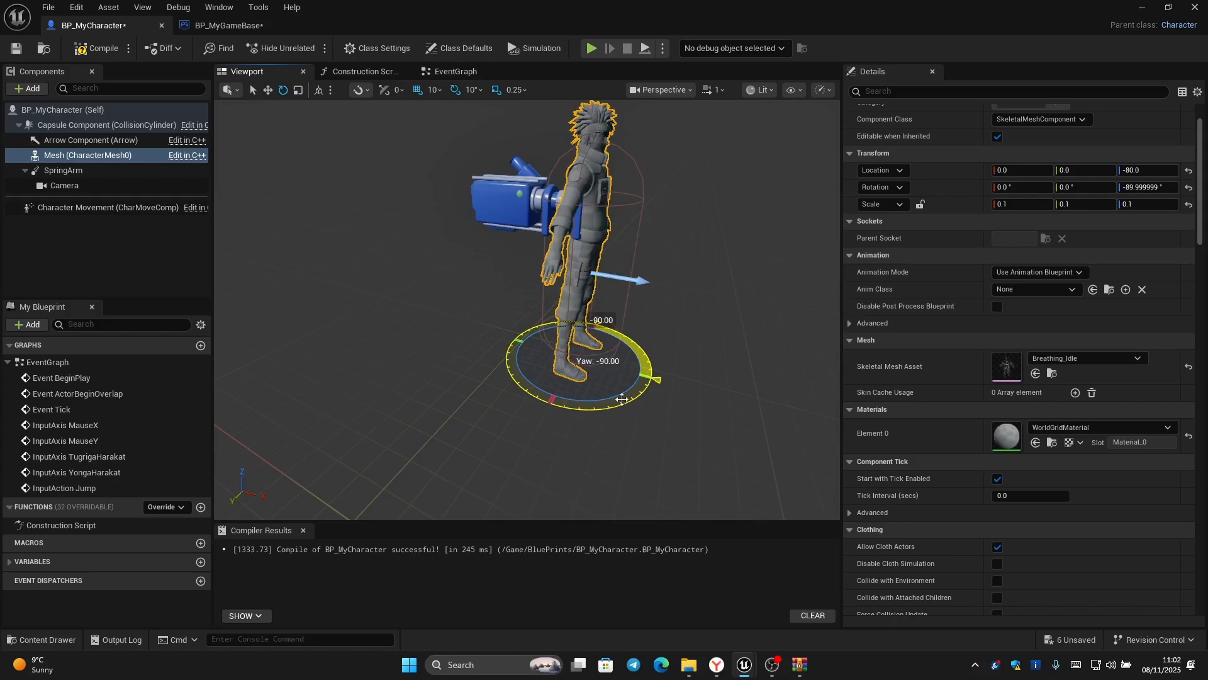
pyautogui.moveTo(722, 364); pyautogui.dragTo(604, 403, button='right')
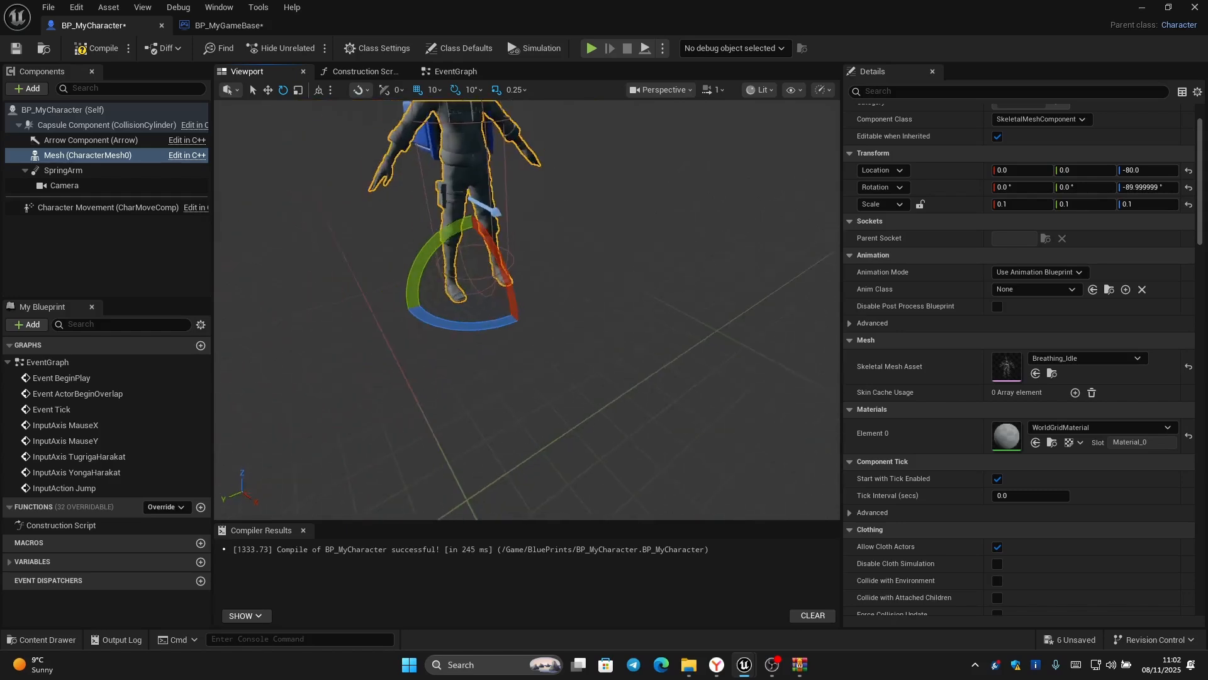
pyautogui.moveTo(450, 186); pyautogui.dragTo(427, 145, button='right')
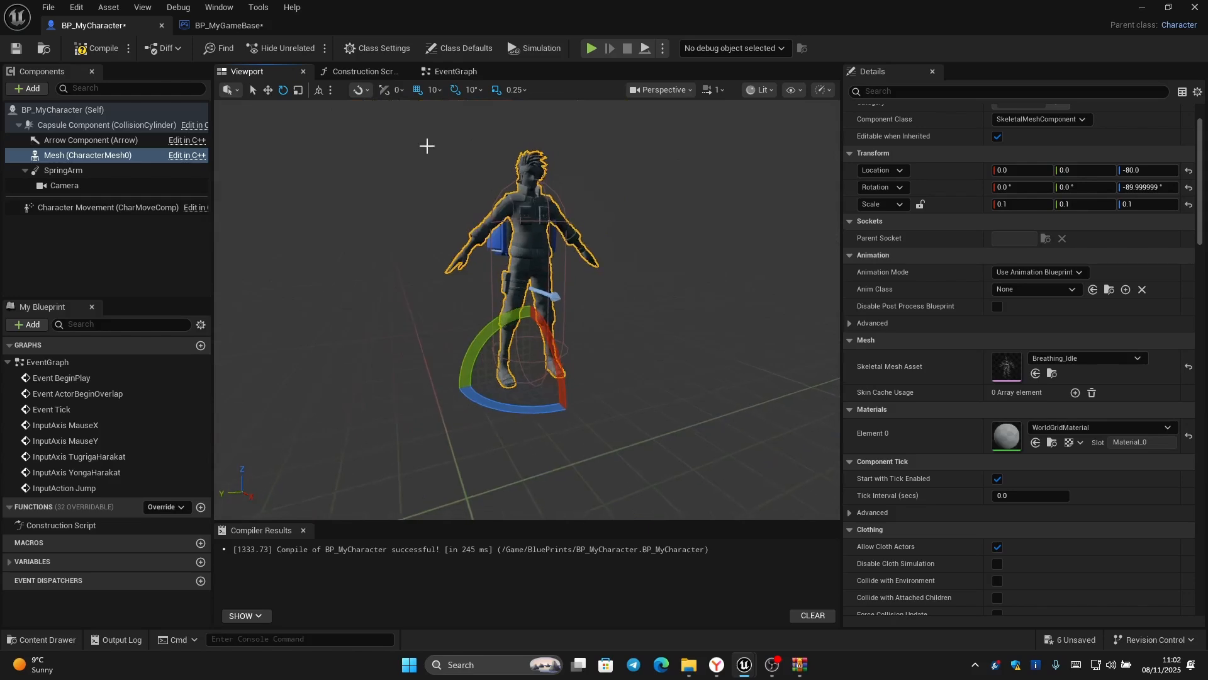
pyautogui.click(89, 50)
pyautogui.moveTo(675, 299); pyautogui.dragTo(730, 300, button='right')
pyautogui.moveTo(474, 305); pyautogui.dragTo(607, 303, button='right')
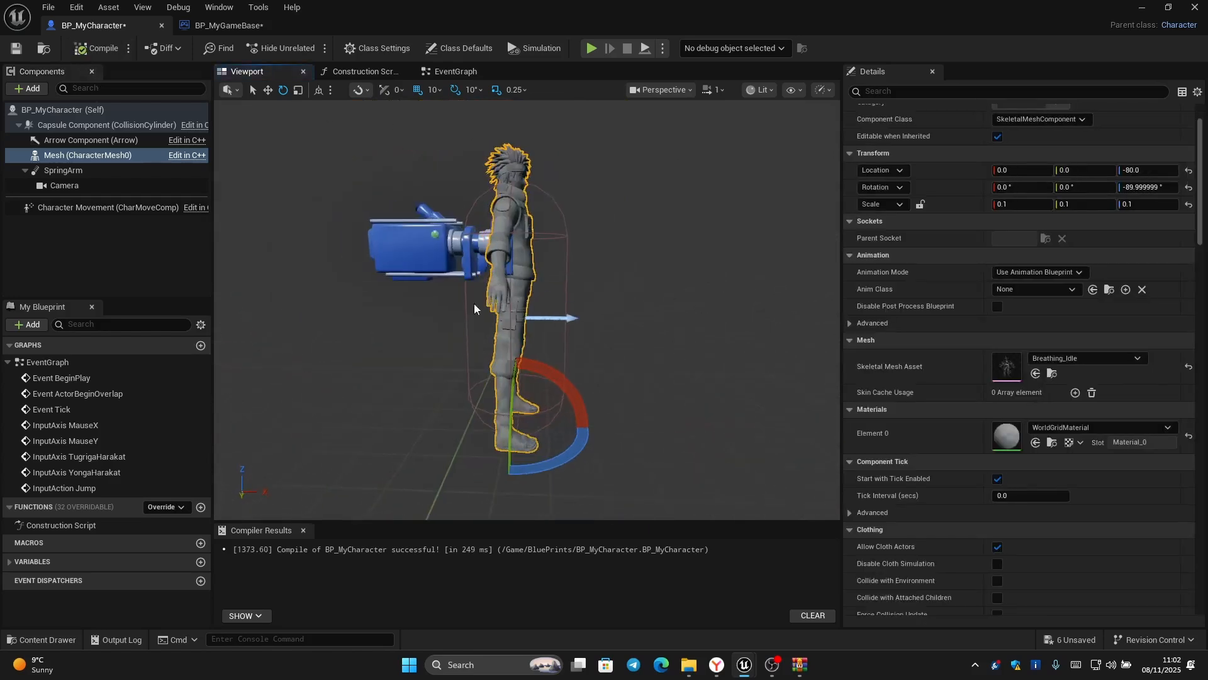
# Set the SpringArm's Target Arm Length to 100.
pyautogui.click(59, 170)
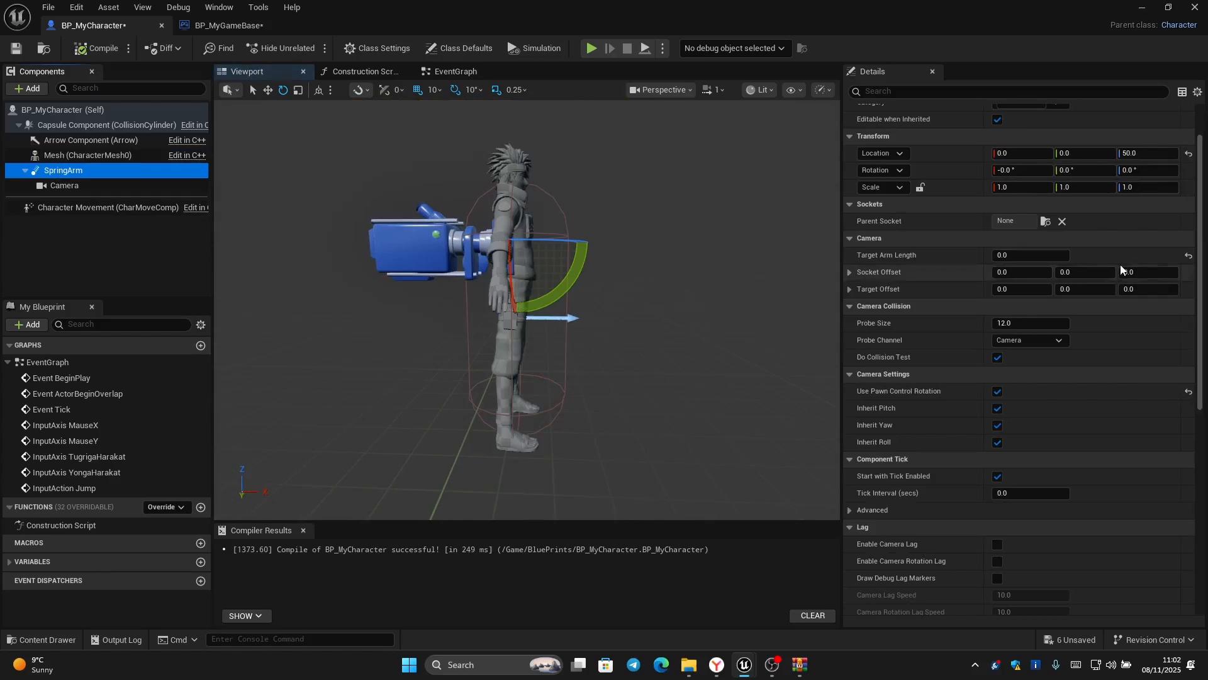
pyautogui.click(1043, 256)
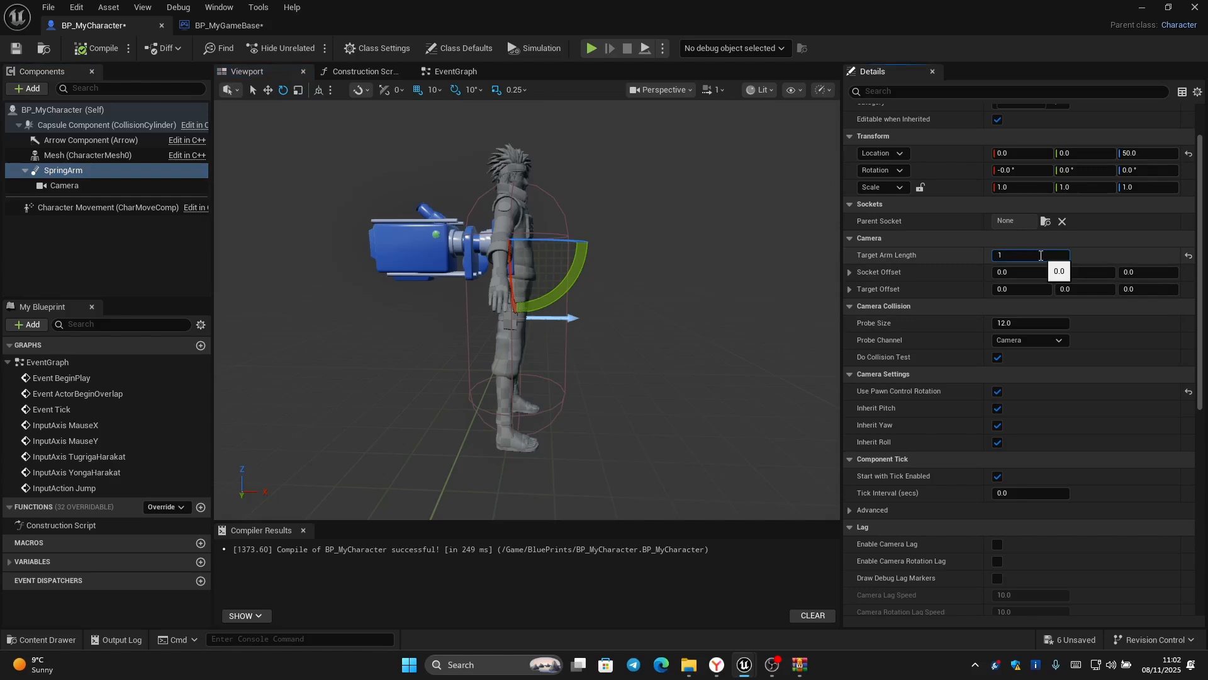
pyautogui.write('100')
pyautogui.press('Return')
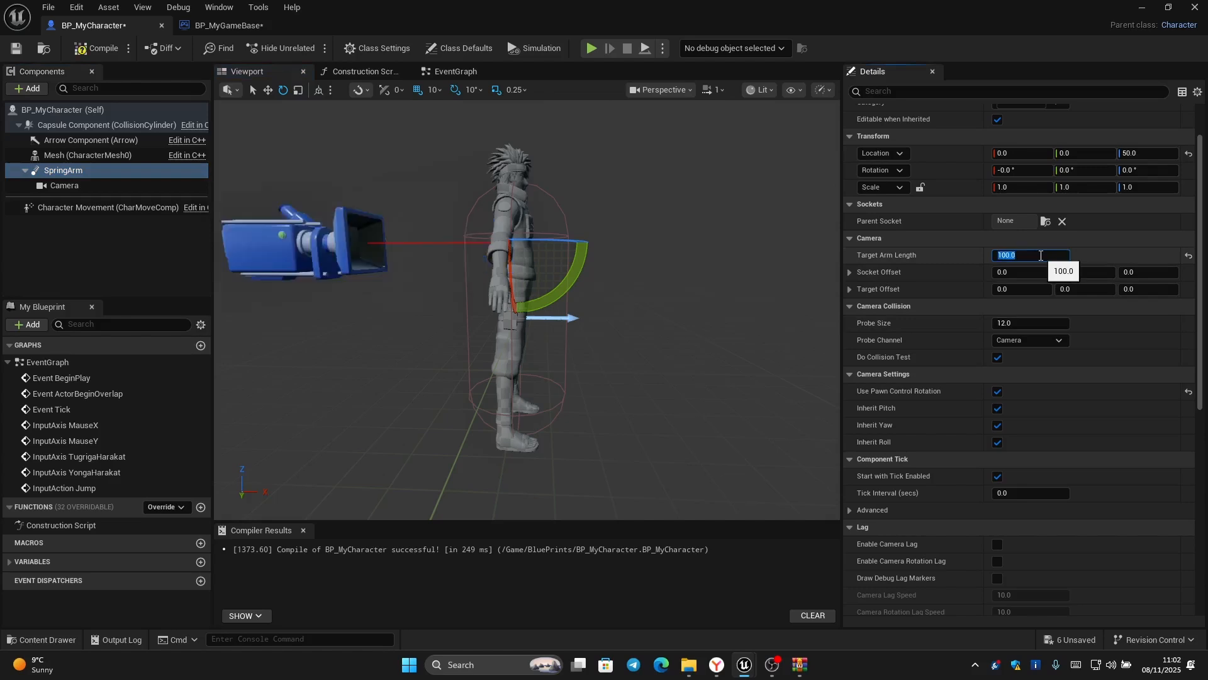
# Set the SpringArm's Target Arm Length to 300, check the camera distance and compile the blueprint.
pyautogui.press('BackSpace')
pyautogui.press('Return')
pyautogui.moveTo(705, 281); pyautogui.dragTo(613, 282, button='right')
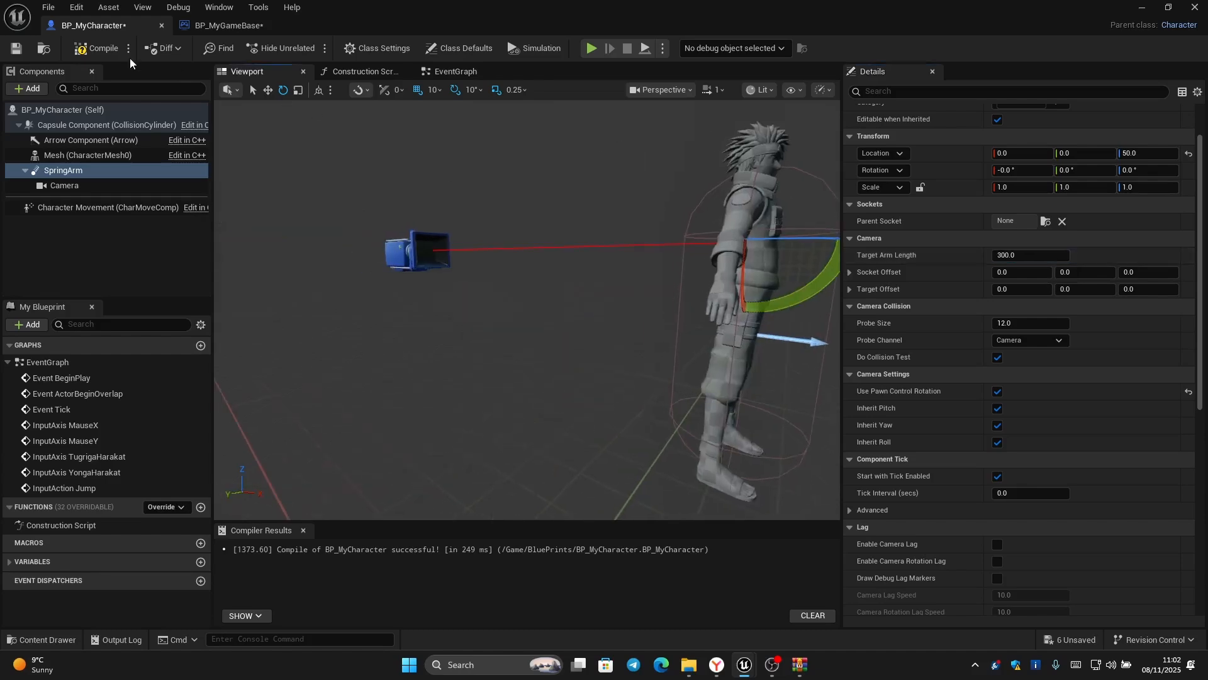
pyautogui.click(100, 49)
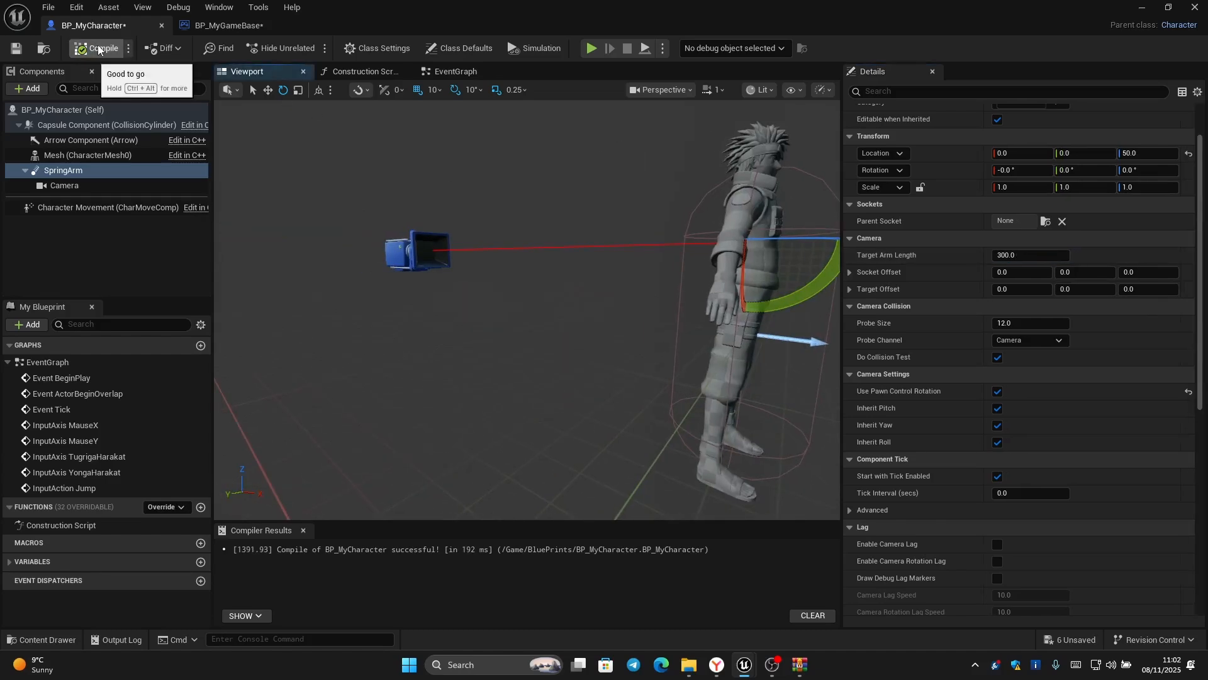
# Return to the level editor, play-test the character with the third-person camera, and stop the session.
pyautogui.click(1144, 7)
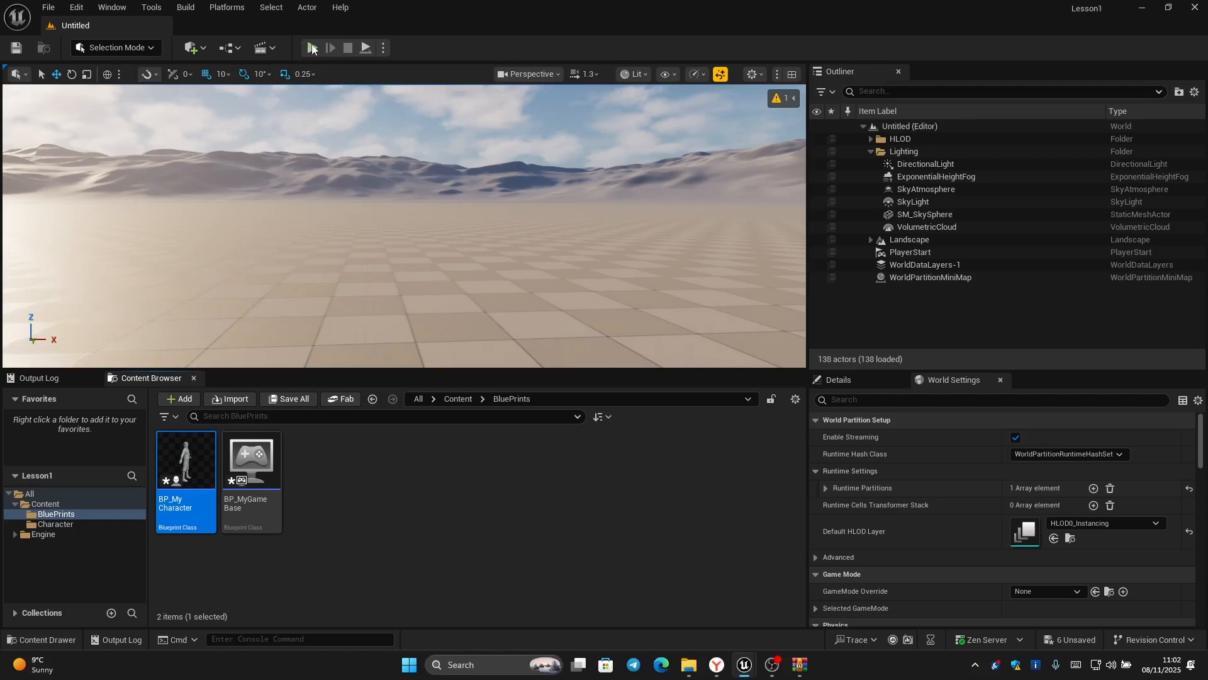
pyautogui.click(312, 48)
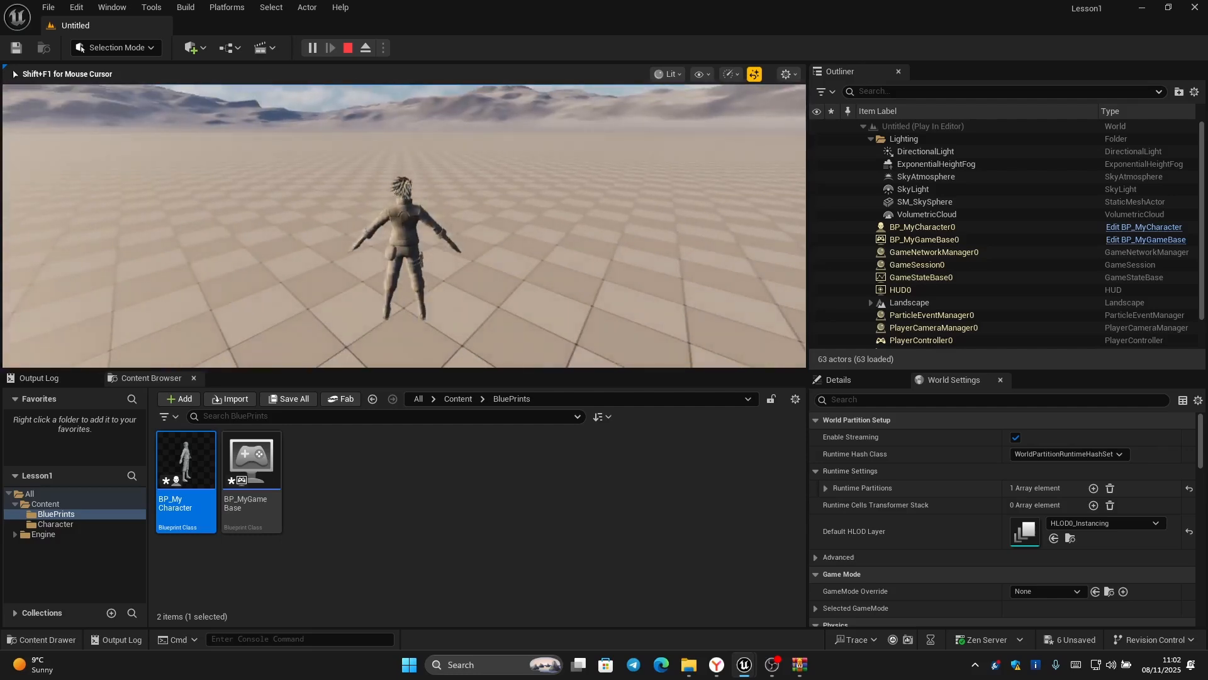
pyautogui.press('Escape')
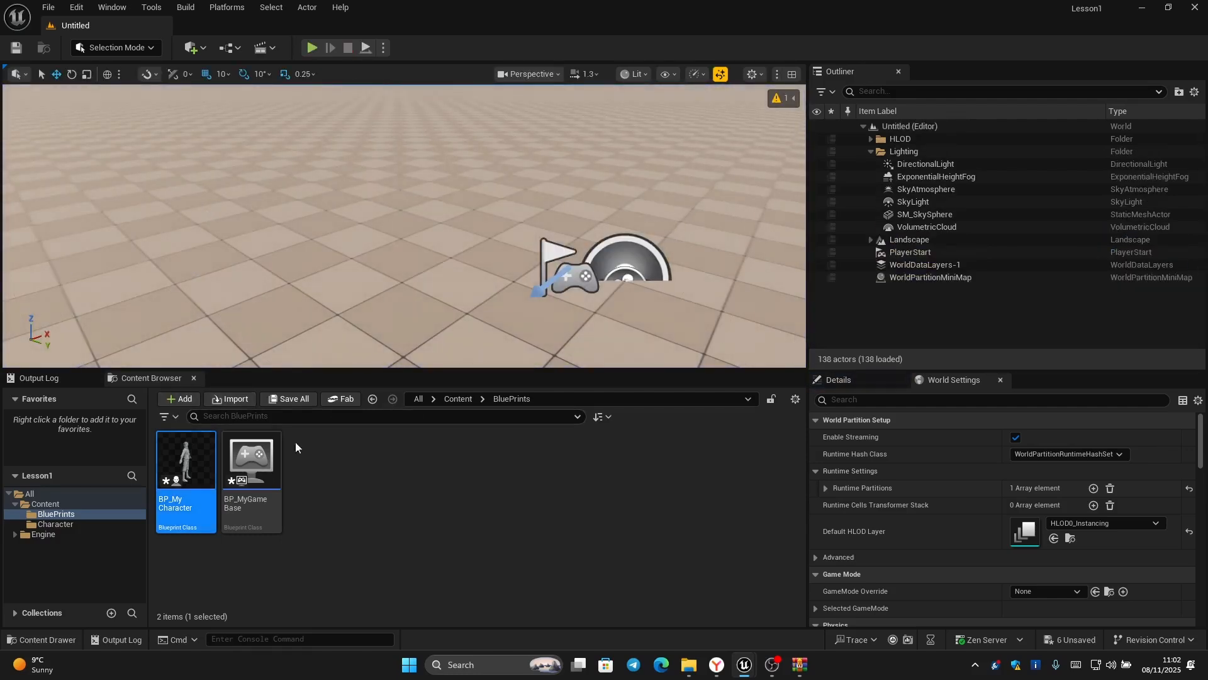
# Create a new folder named Animation inside the Content folder.
pyautogui.click(50, 504)
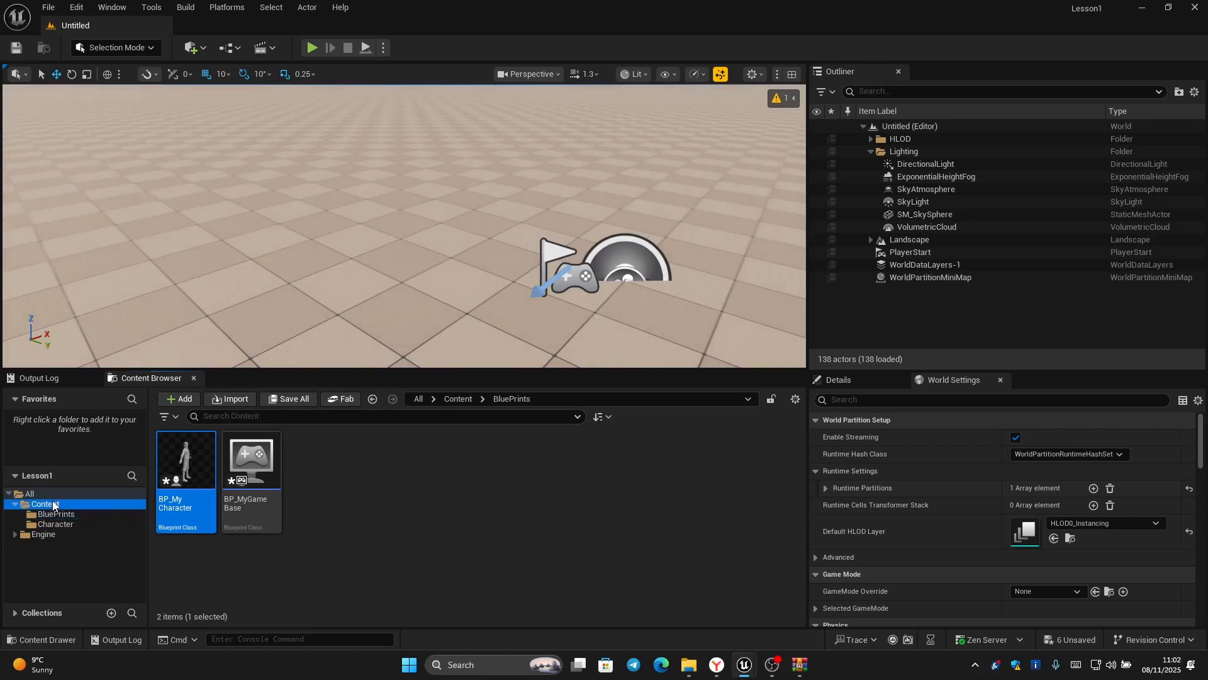
pyautogui.click(178, 399)
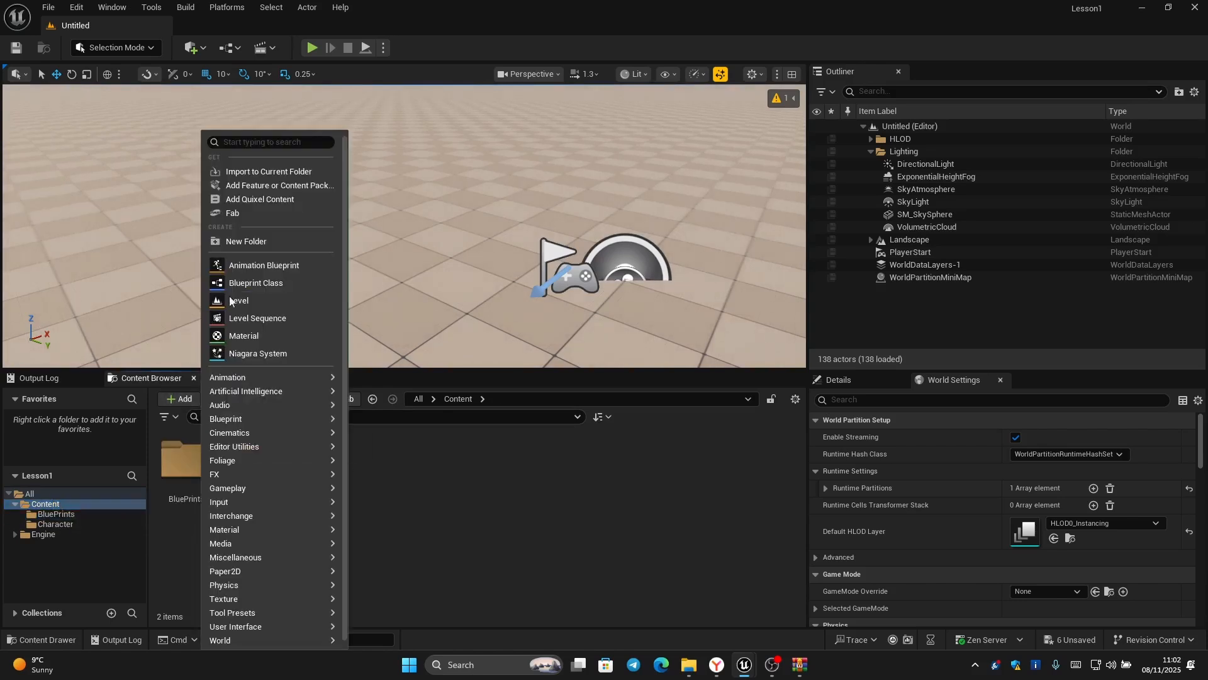
pyautogui.click(242, 242)
pyautogui.press('BackSpace')
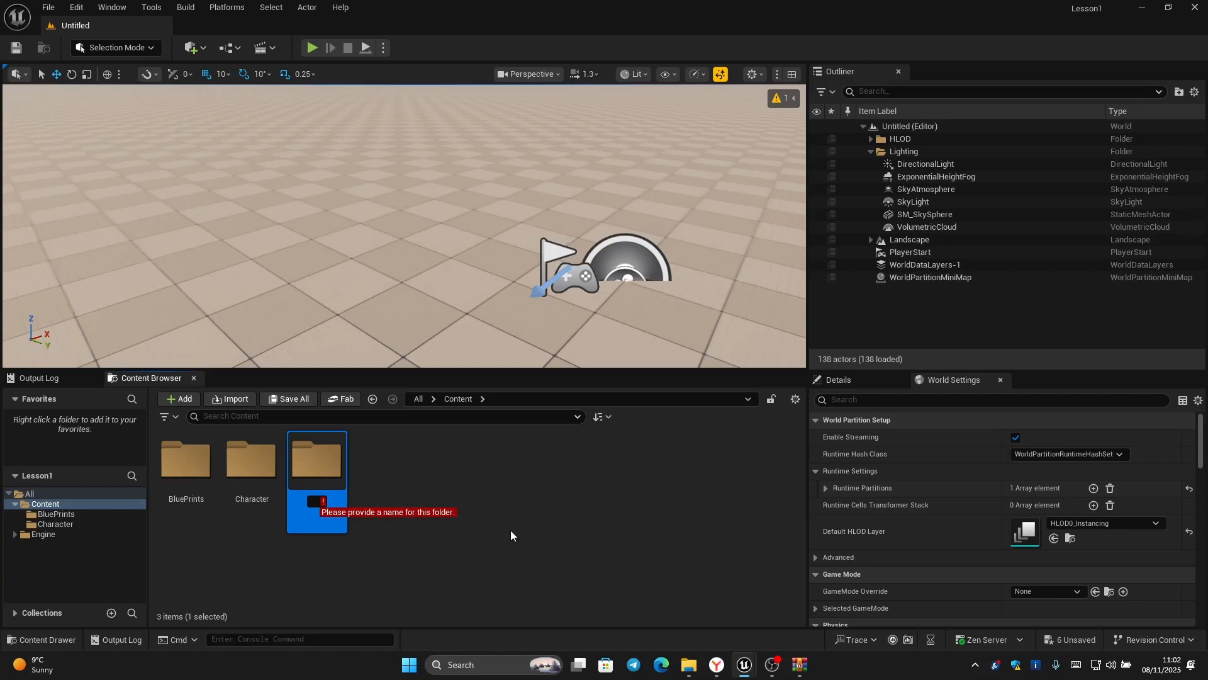
pyautogui.write('Animatio')
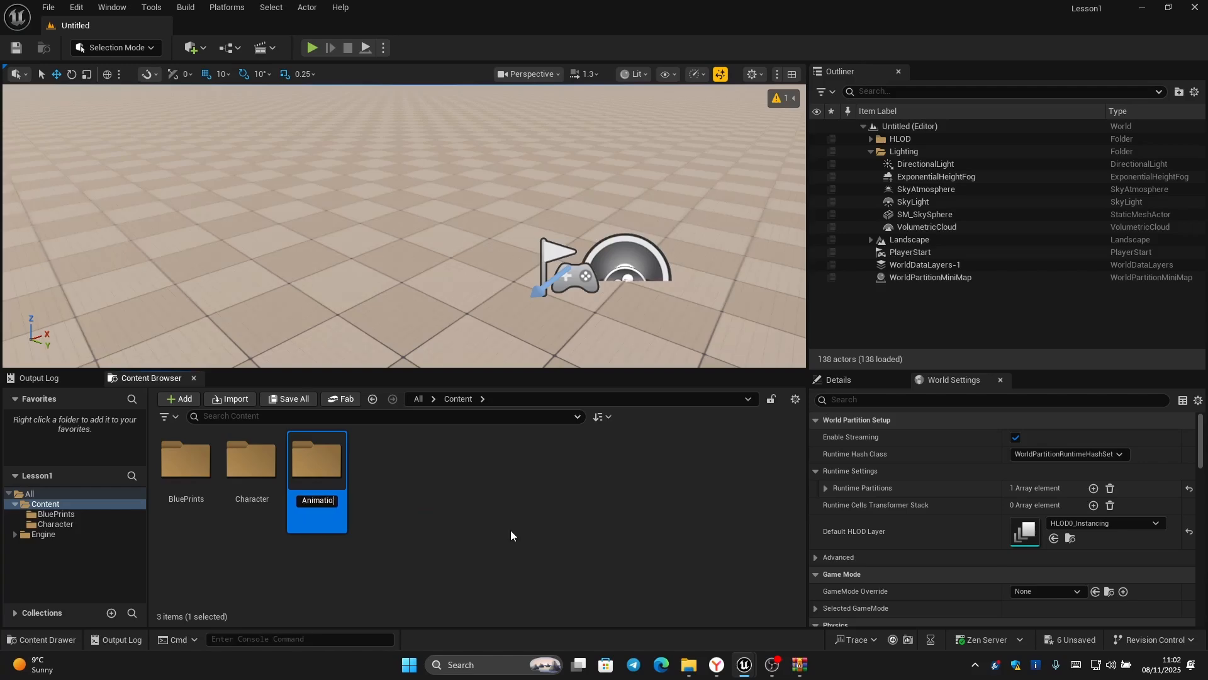
pyautogui.write('n')
pyautogui.press('Return')
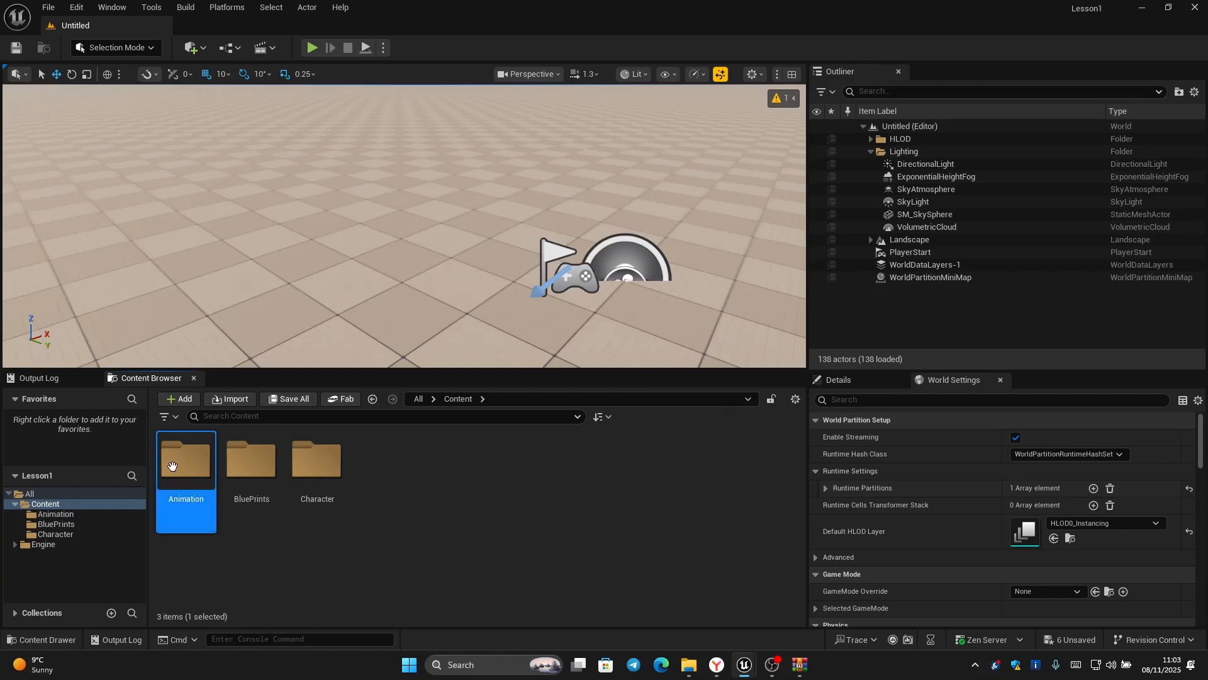
# Create a Blend Space in the Animation folder using Breathing_Idle_Skeleton and name it Anim.
pyautogui.doubleClick(213, 459)
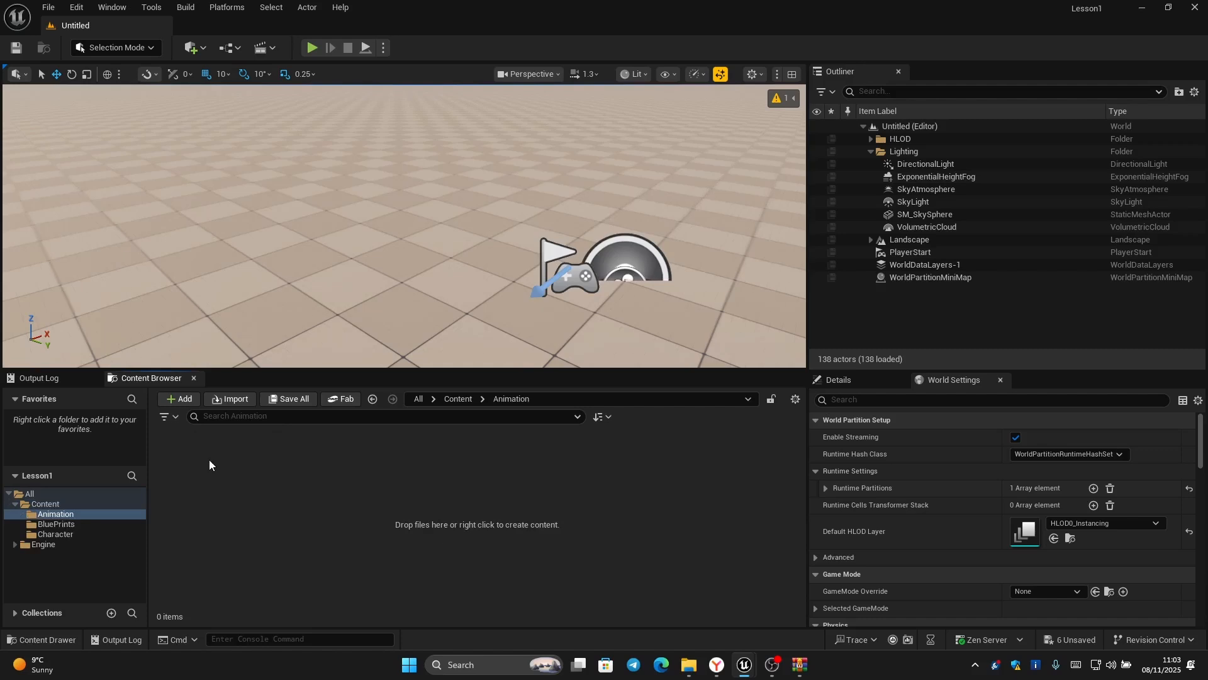
pyautogui.rightClick(209, 459)
pyautogui.moveTo(261, 409)
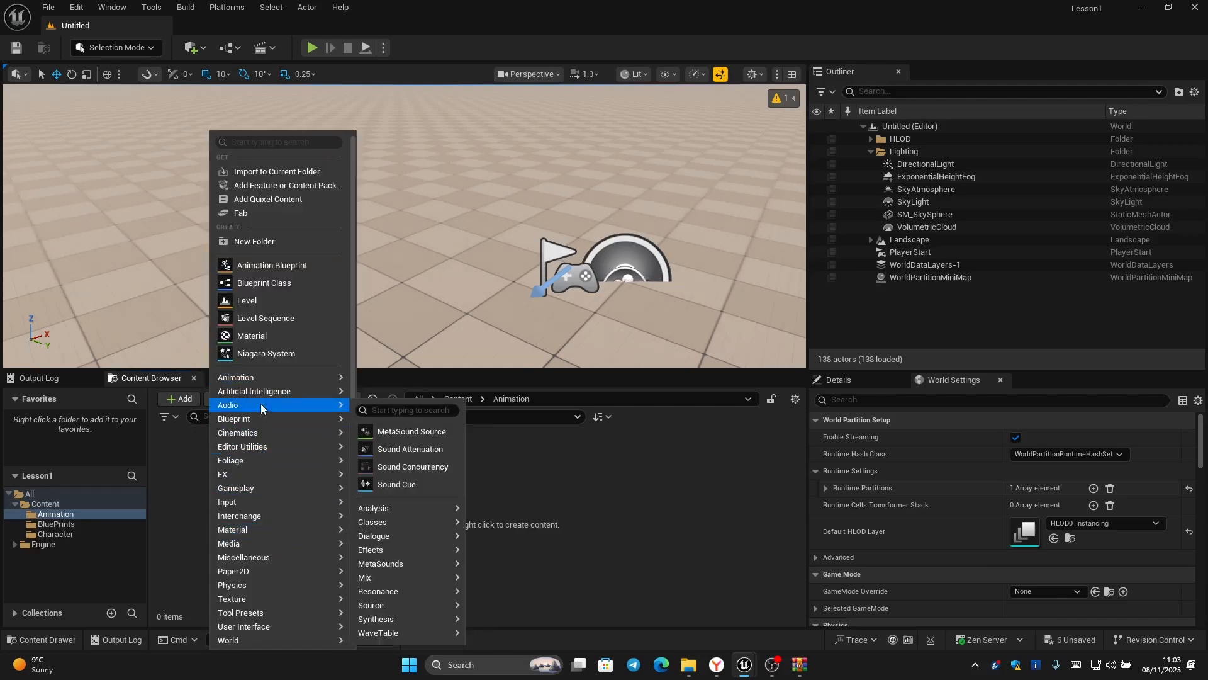
pyautogui.moveTo(274, 378)
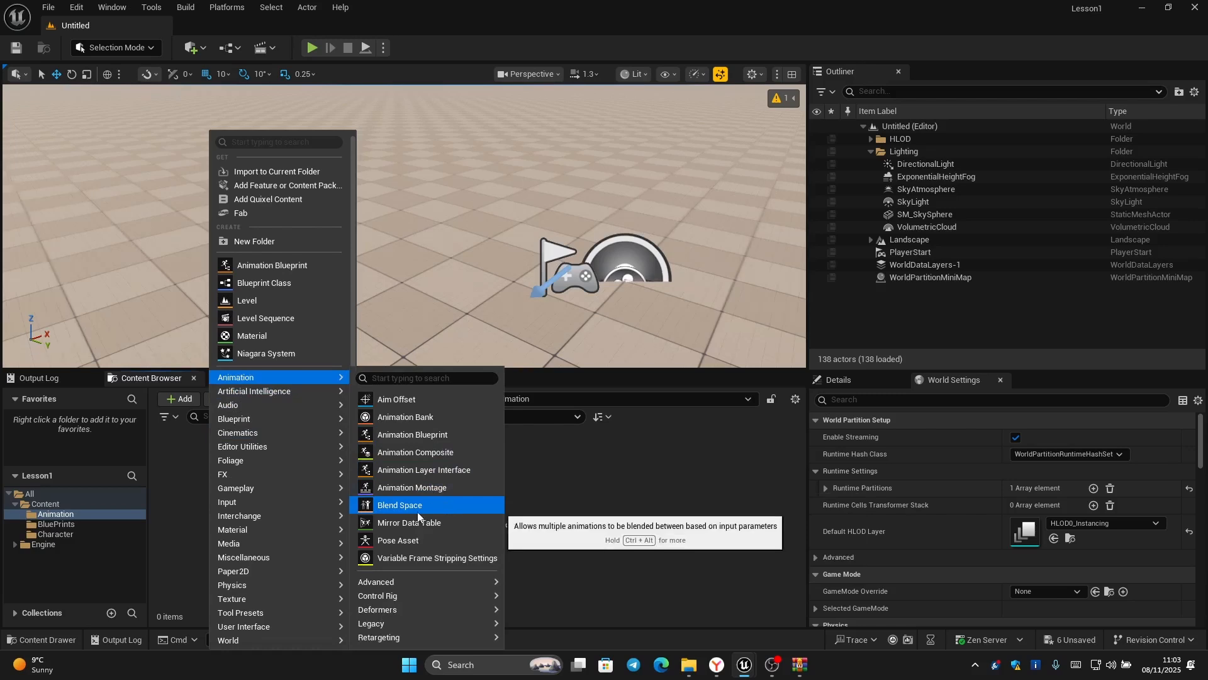
pyautogui.moveTo(410, 623)
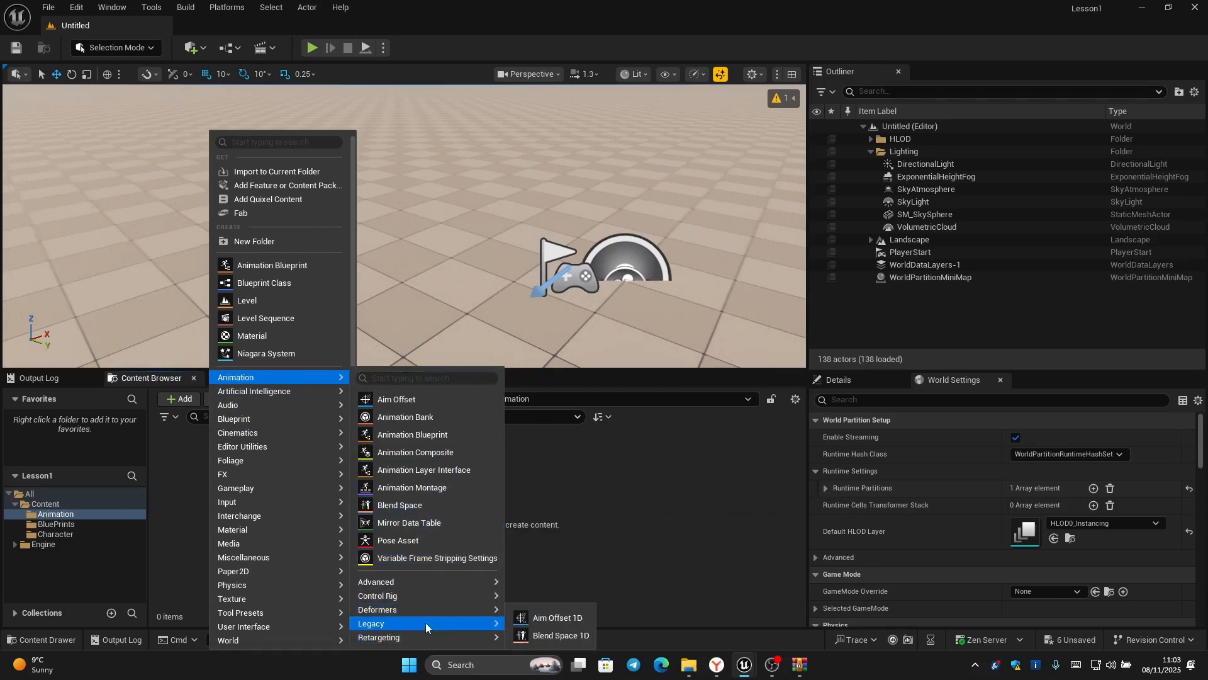
pyautogui.click(393, 510)
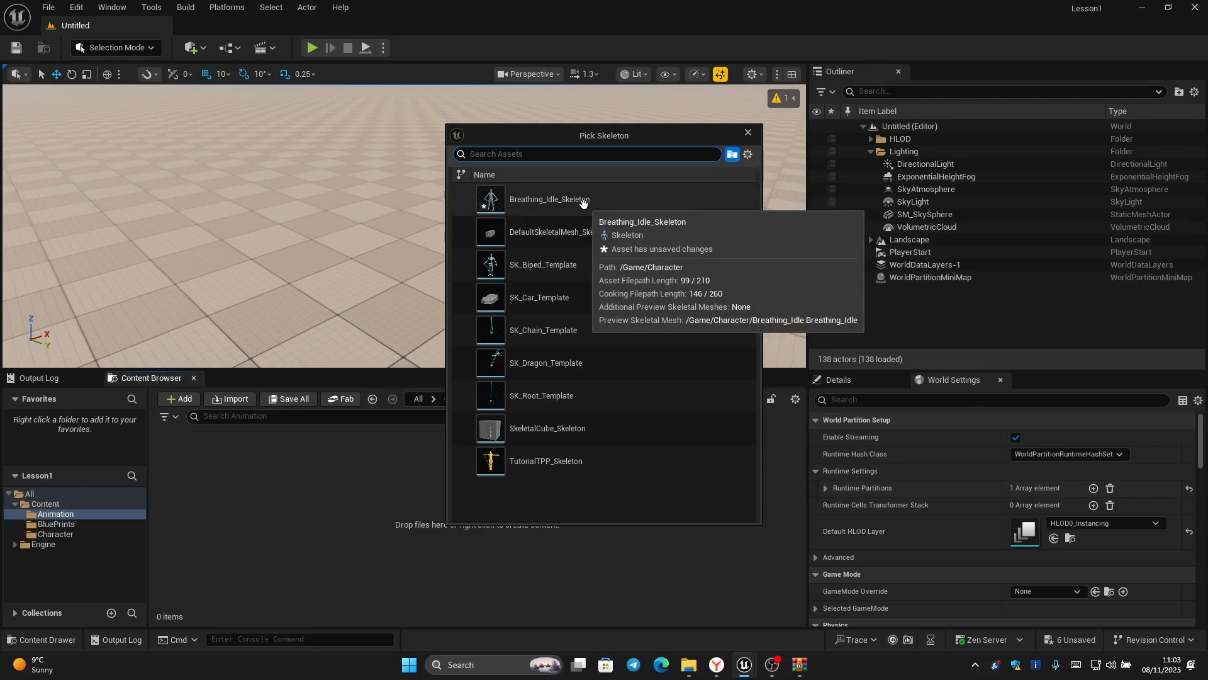
pyautogui.click(558, 202)
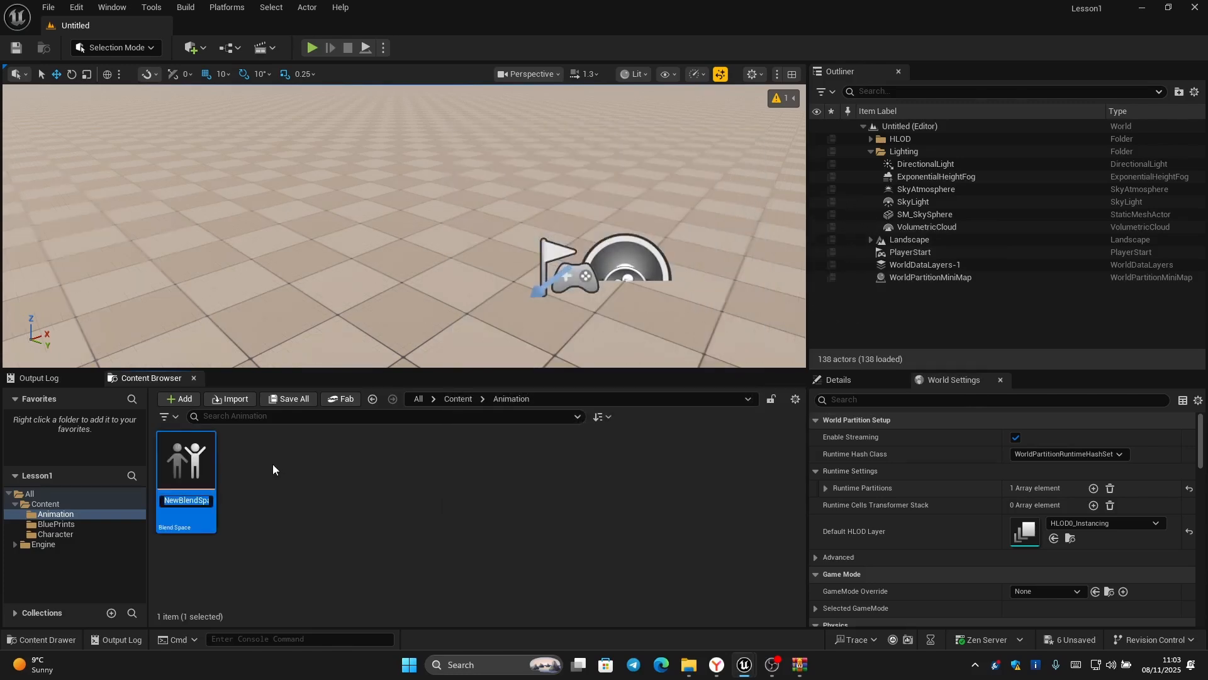
pyautogui.press('BackSpace')
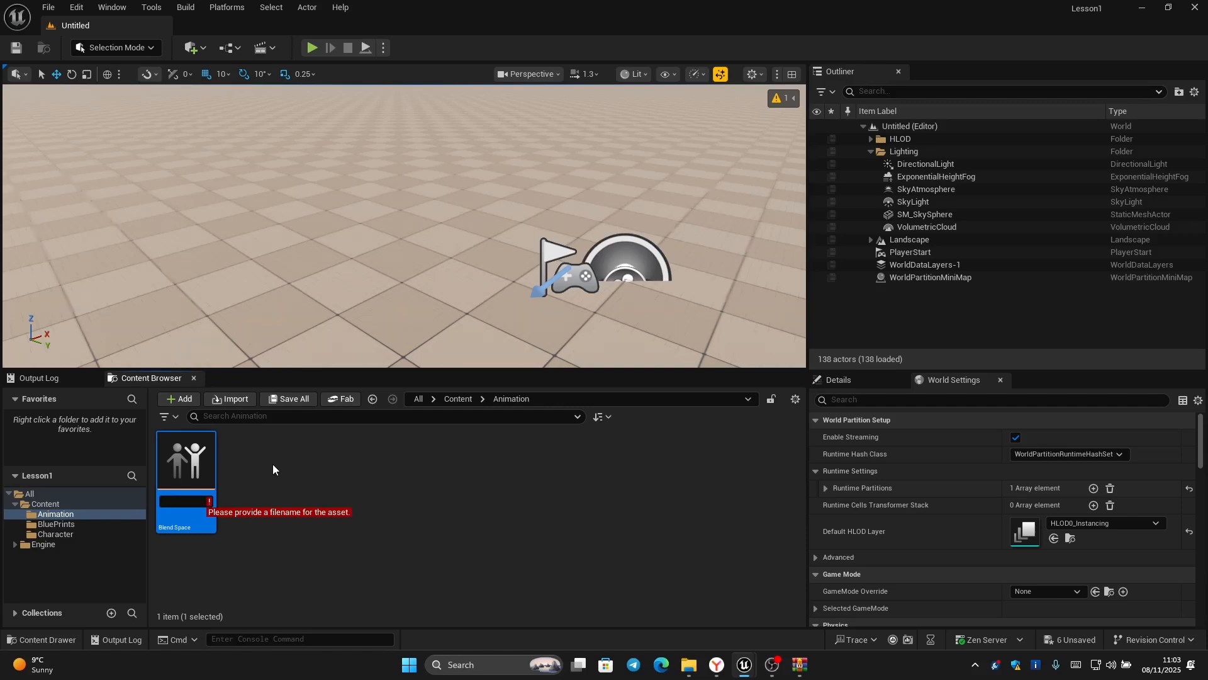
pyautogui.write('Anim')
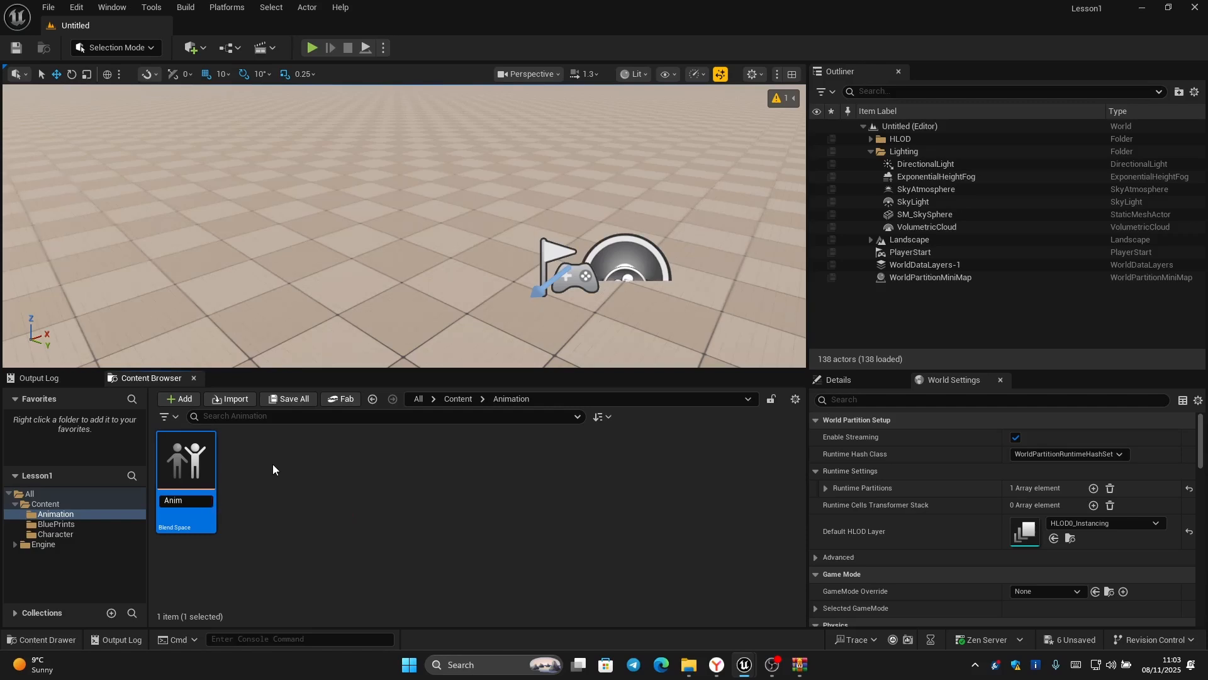
pyautogui.press('Return')
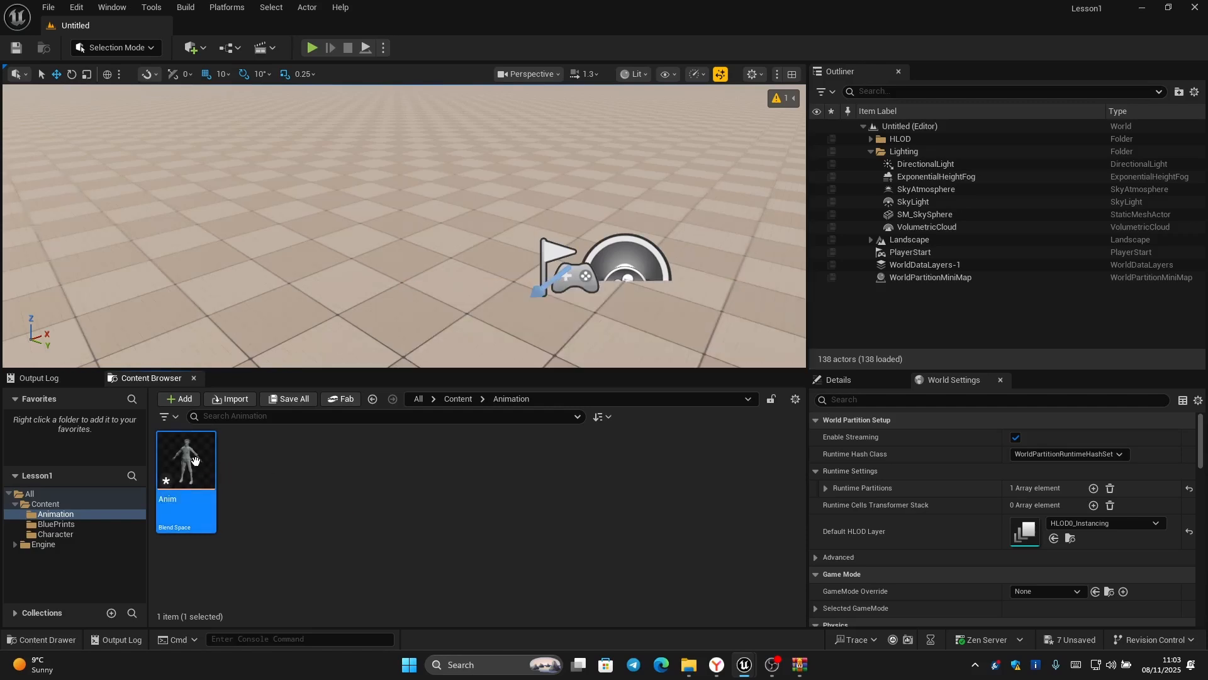
# Open the Anim blend space and examine its Horizontal Axis and Vertical Axis settings.
pyautogui.doubleClick(188, 460)
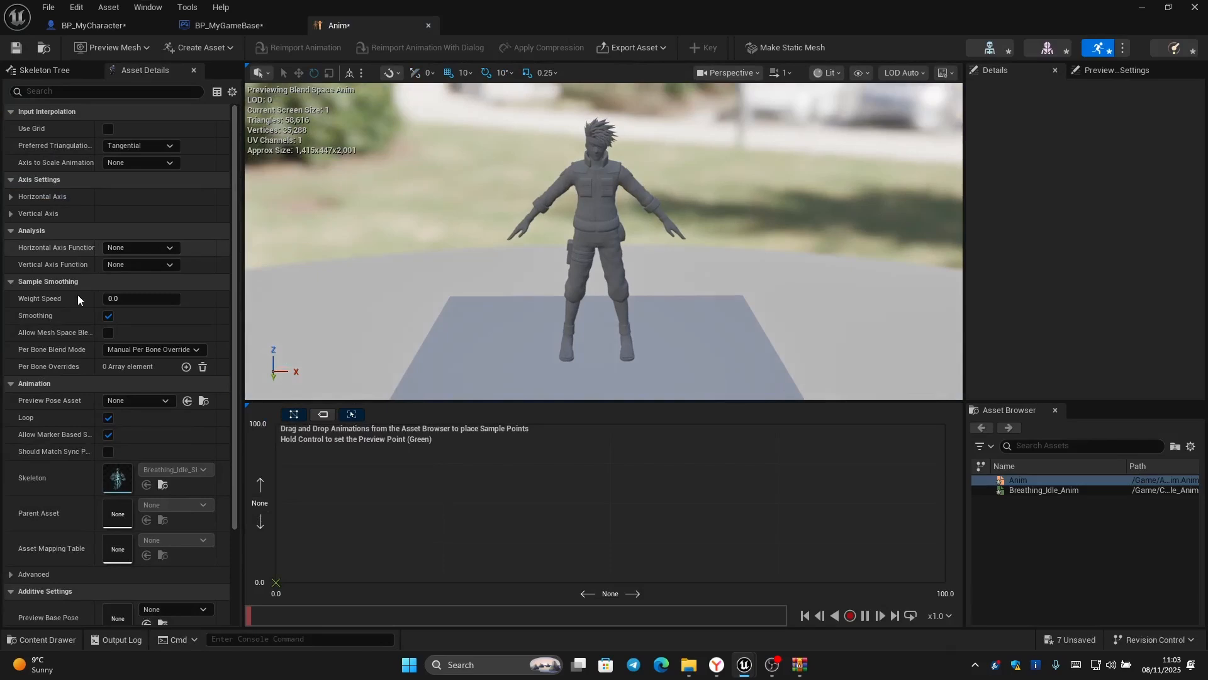
pyautogui.click(9, 196)
pyautogui.click(10, 197)
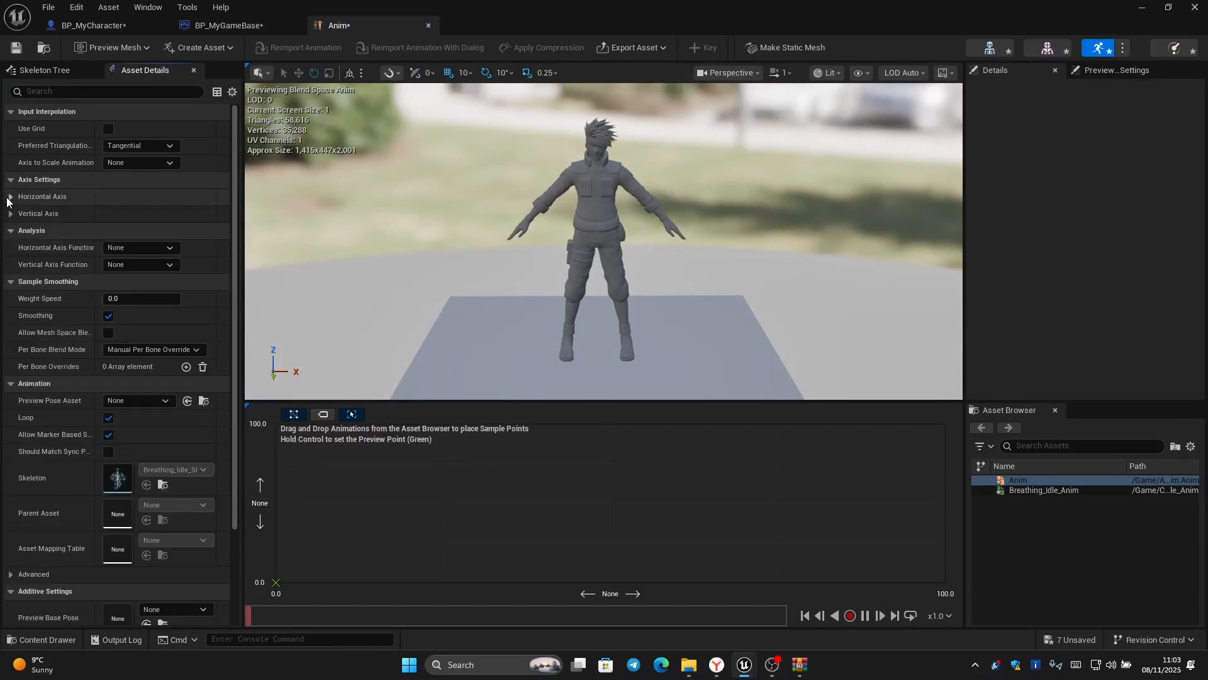
pyautogui.click(9, 214)
pyautogui.click(9, 214)
pyautogui.click(10, 196)
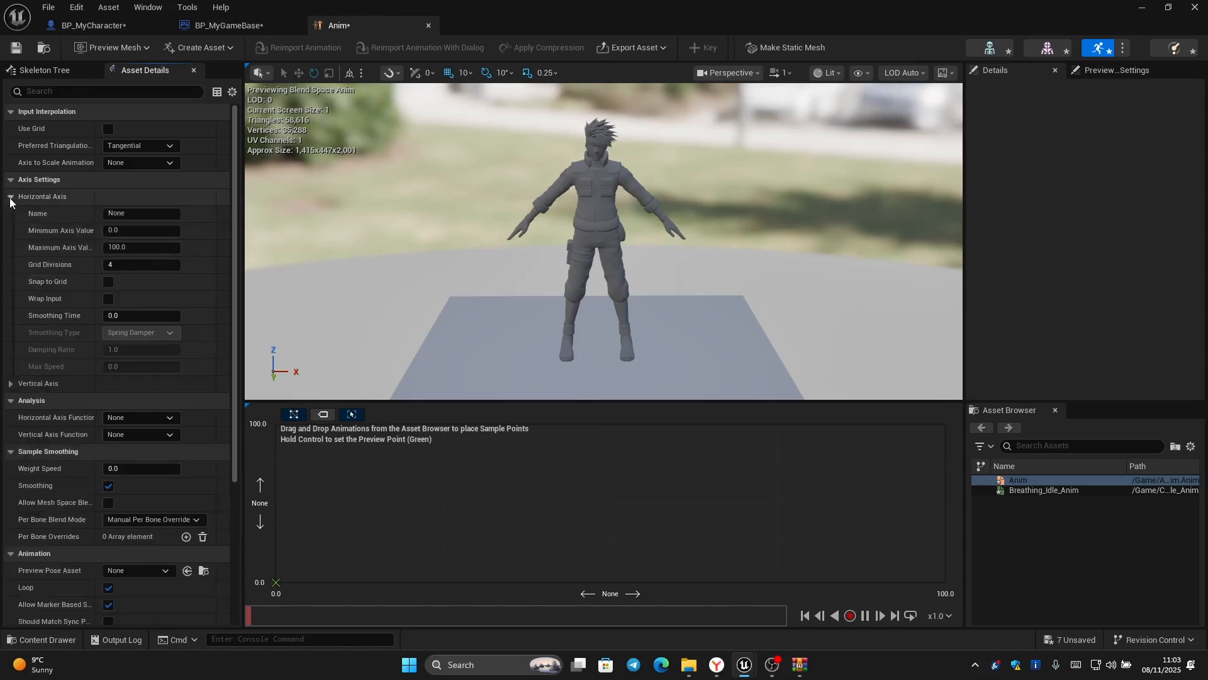
pyautogui.click(10, 197)
pyautogui.click(11, 214)
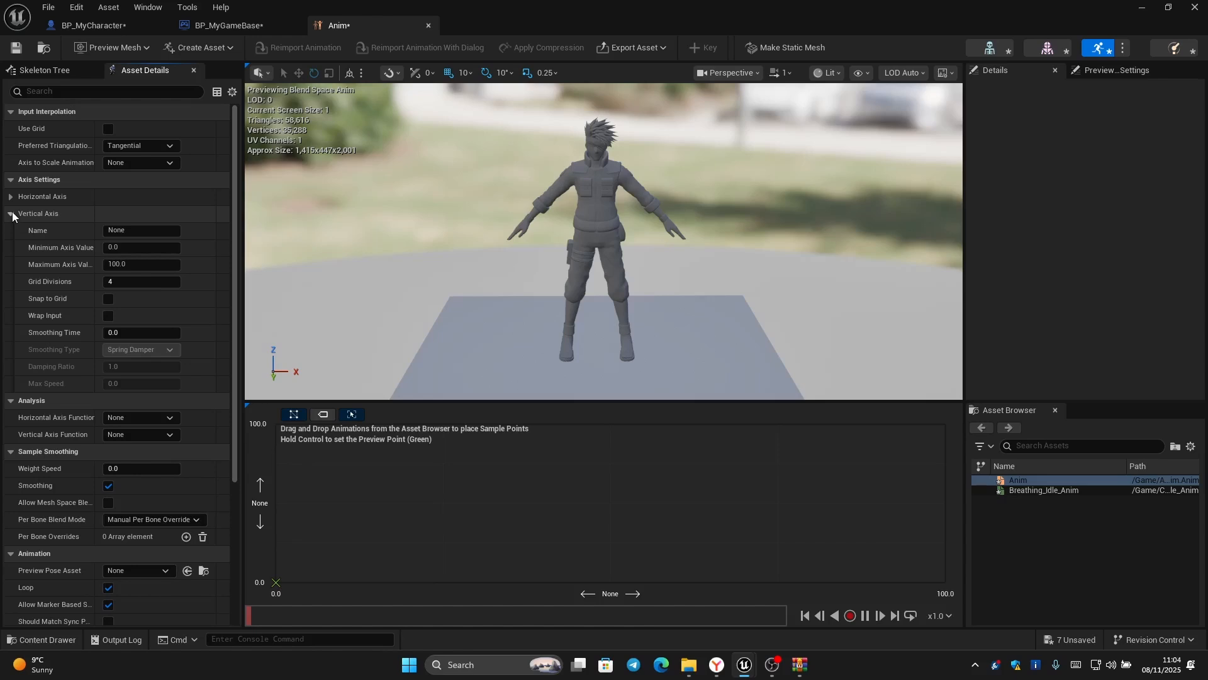
pyautogui.click(12, 215)
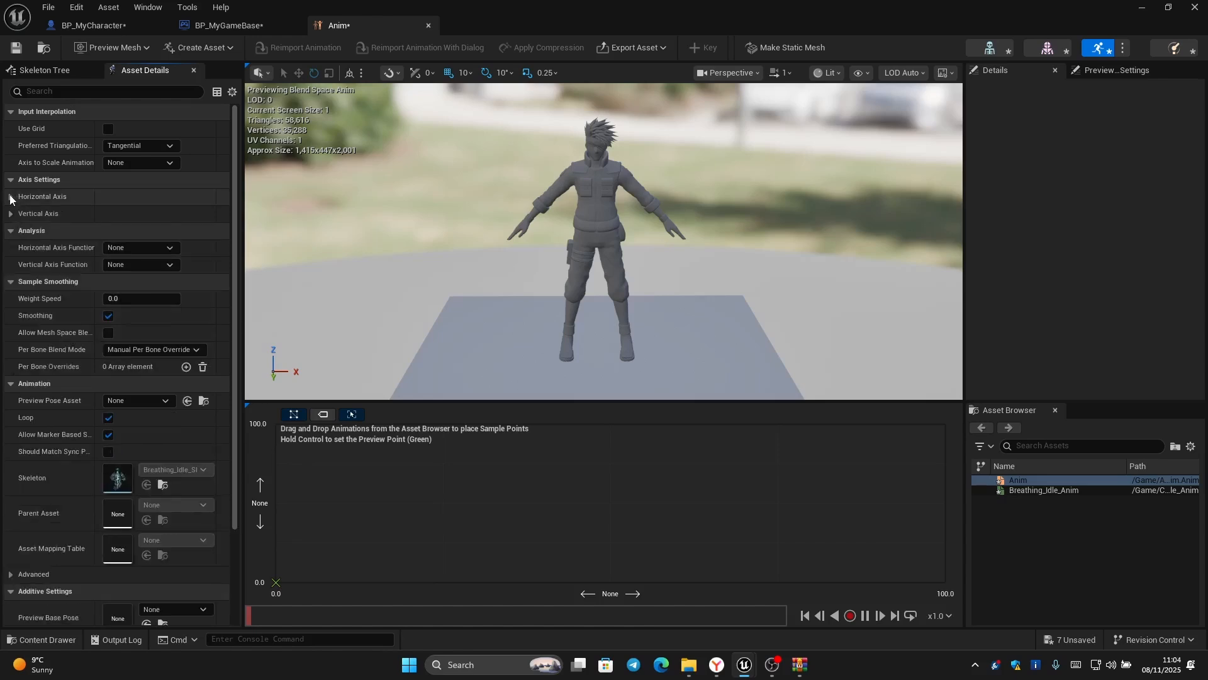
pyautogui.click(10, 197)
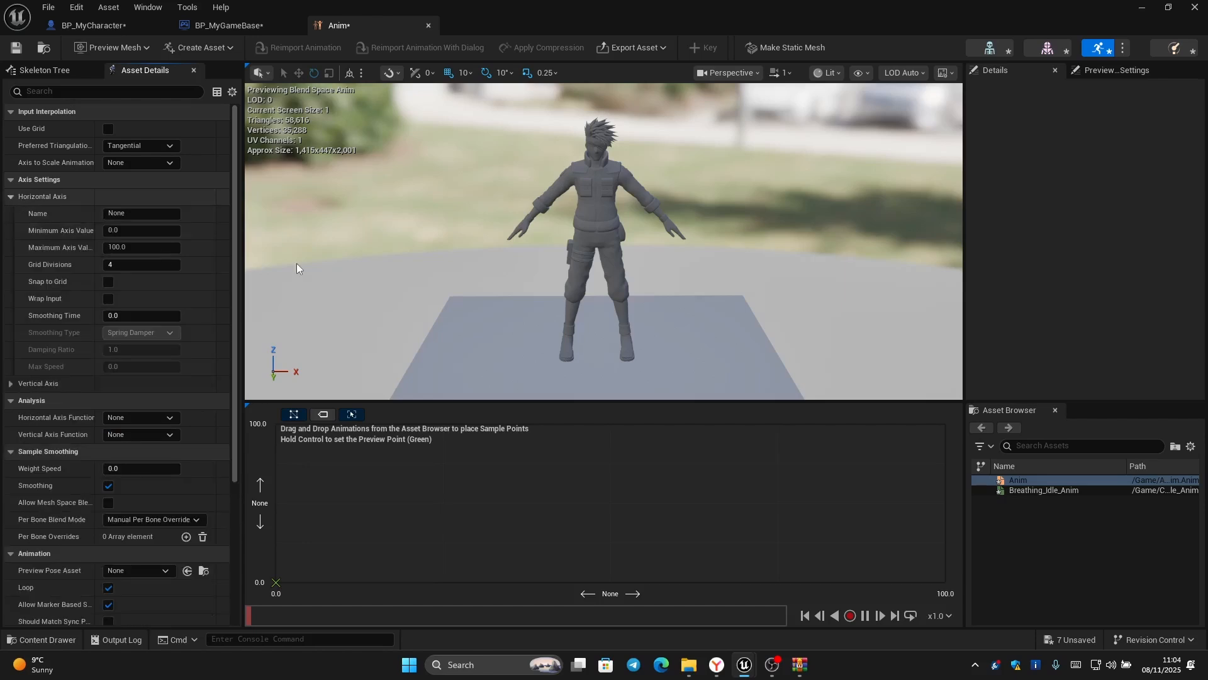
# Place Breathing_Idle_Anim as a sample point at horizontal 0, about midway up the vertical axis of the blend space graph.
pyautogui.click(164, 216)
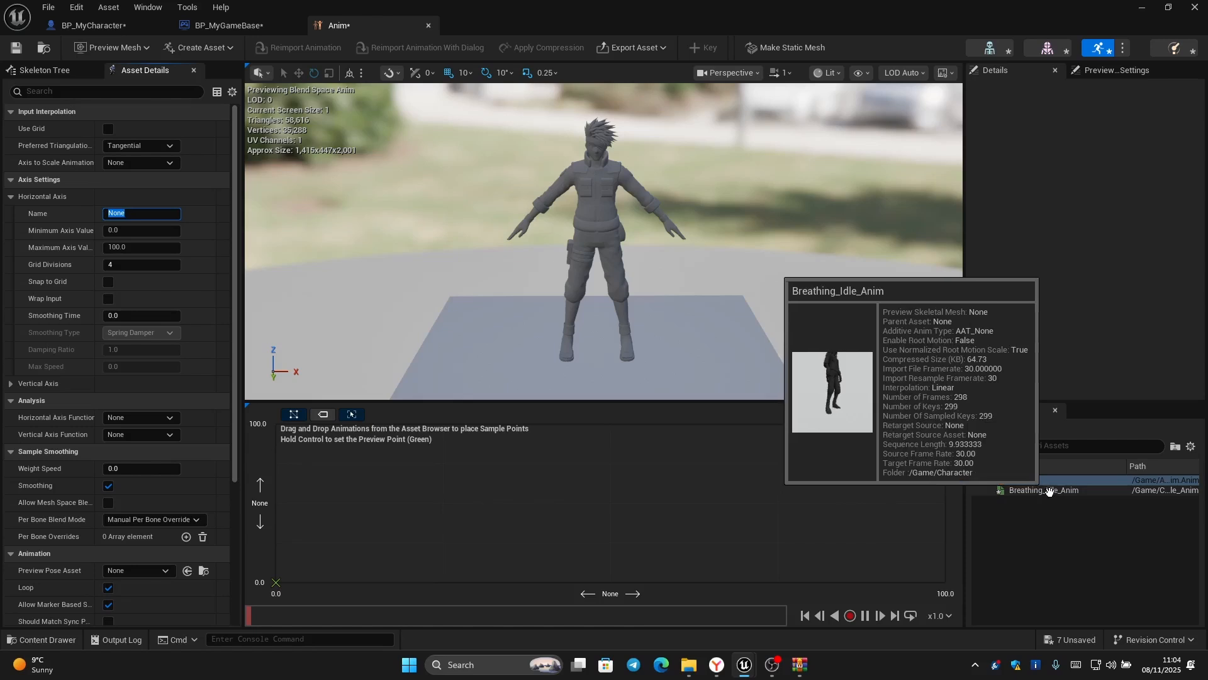
pyautogui.moveTo(1060, 491)
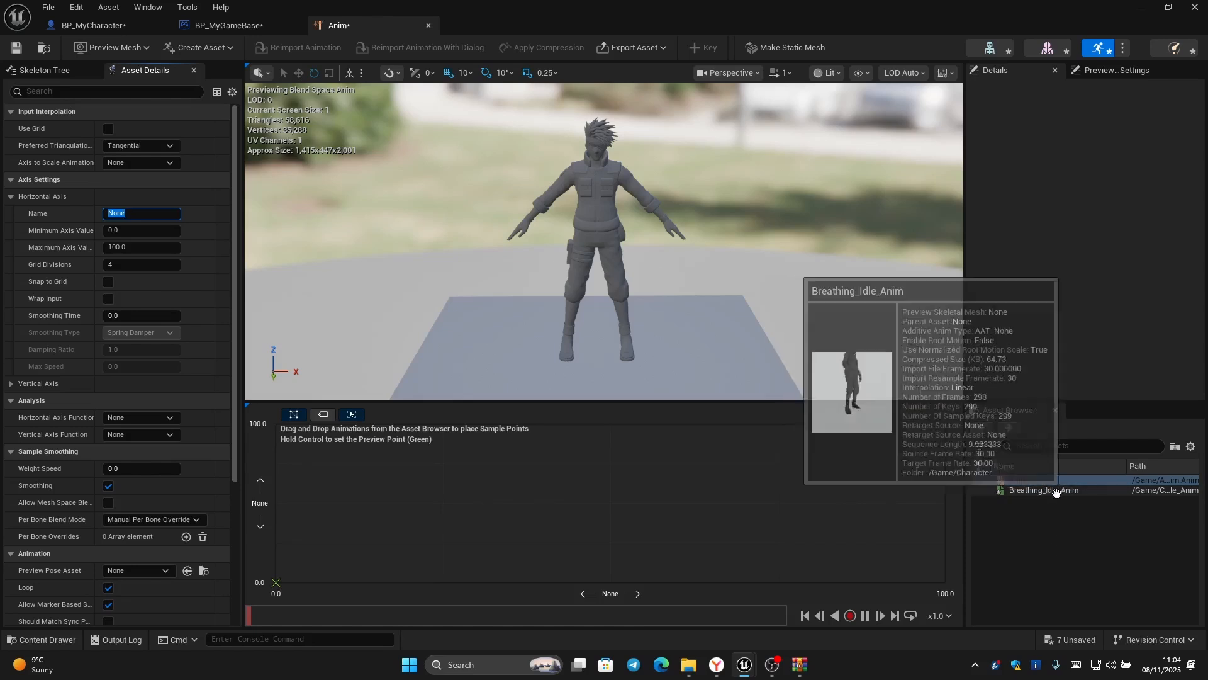
pyautogui.click(1074, 491)
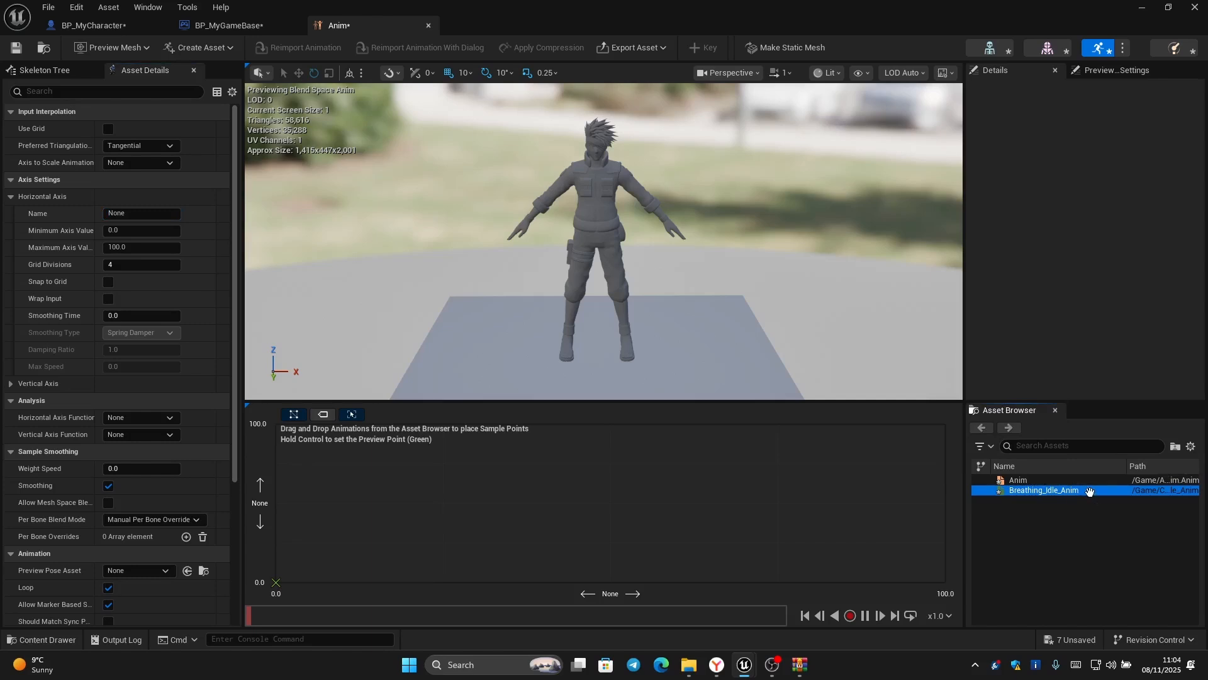
pyautogui.moveTo(1090, 491); pyautogui.dragTo(278, 507)
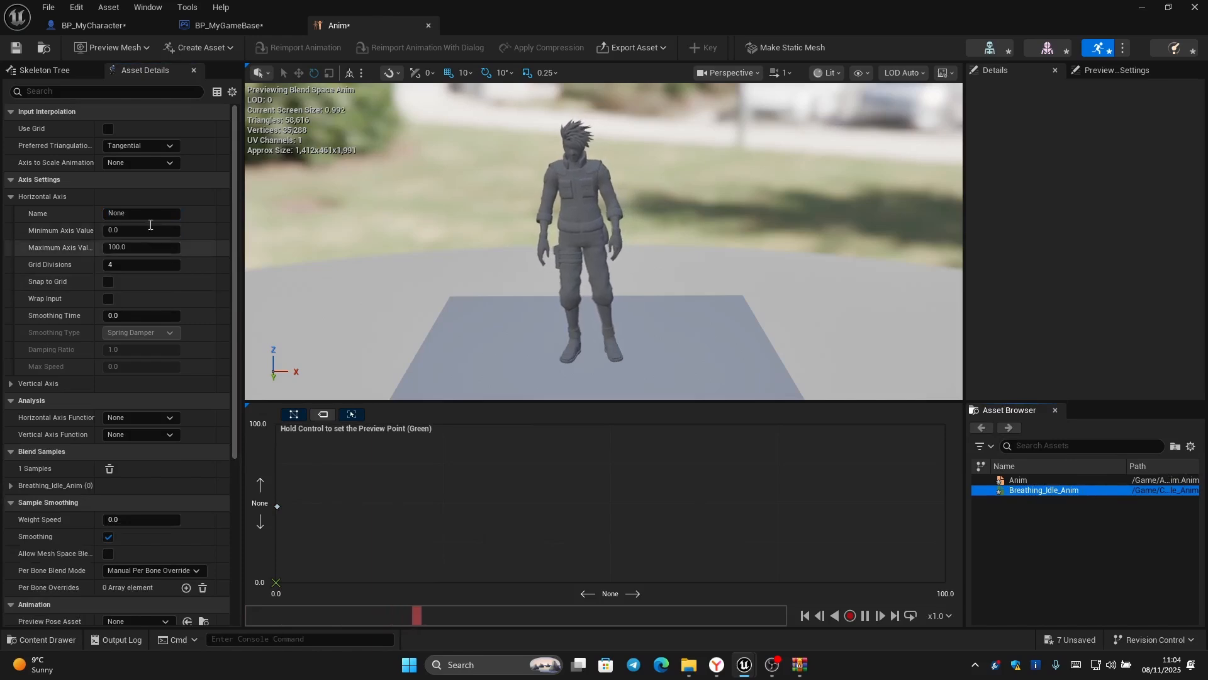
pyautogui.click(147, 214)
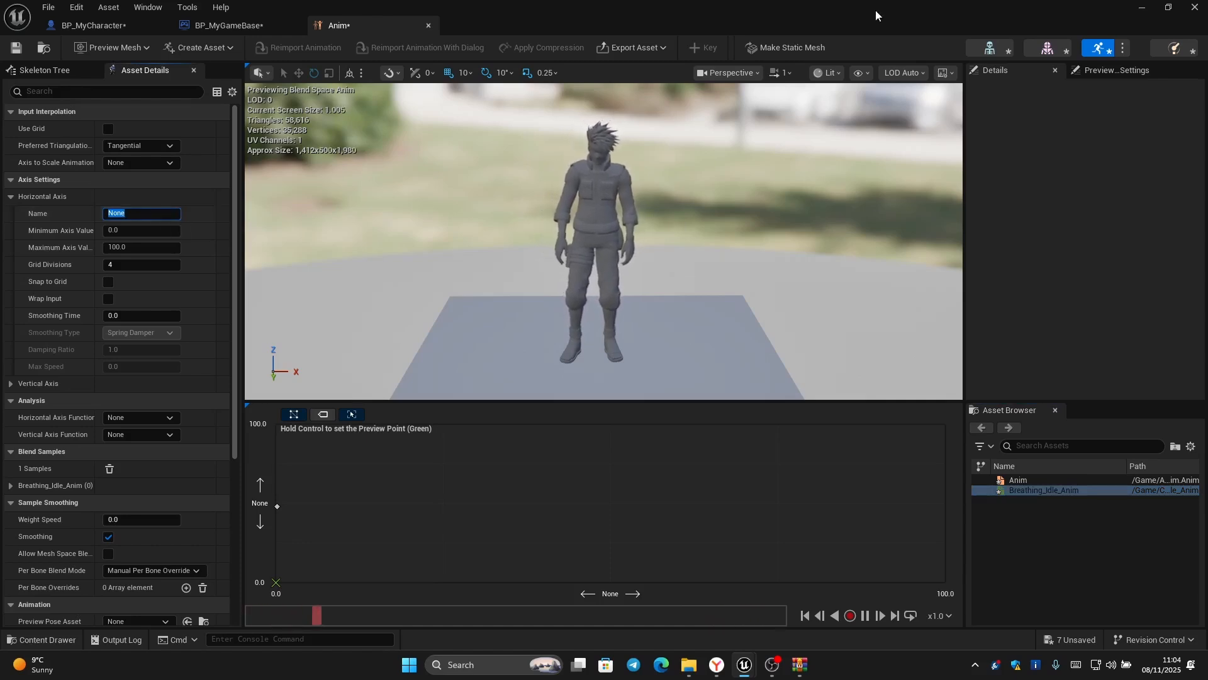
# Create a legacy Blend Space 1D in the Animation folder using Breathing_Idle_Skeleton, keeping its default name.
pyautogui.click(1137, 7)
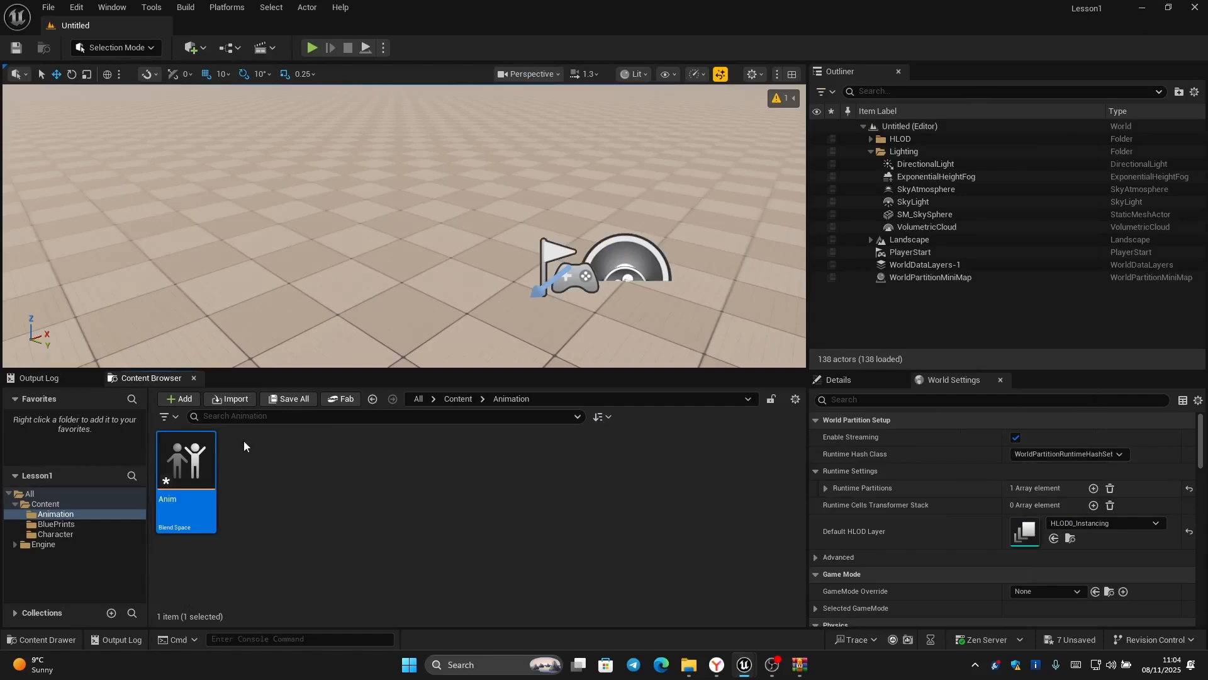
pyautogui.rightClick(263, 481)
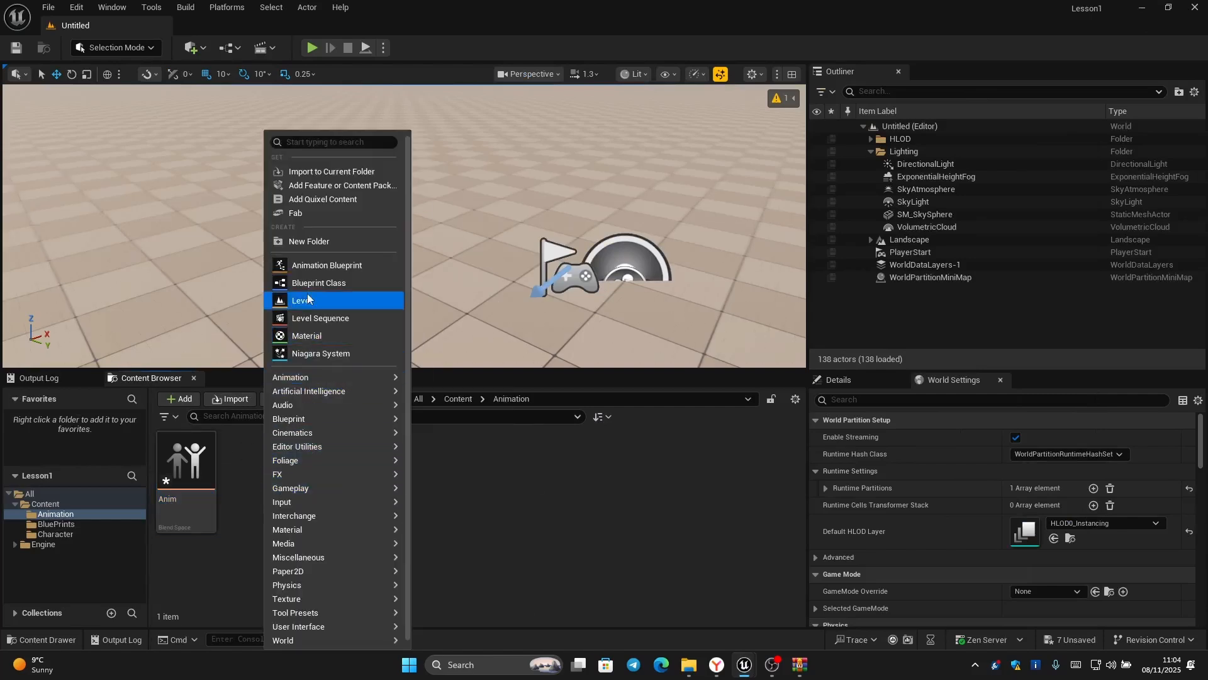
pyautogui.moveTo(302, 490)
pyautogui.moveTo(308, 376)
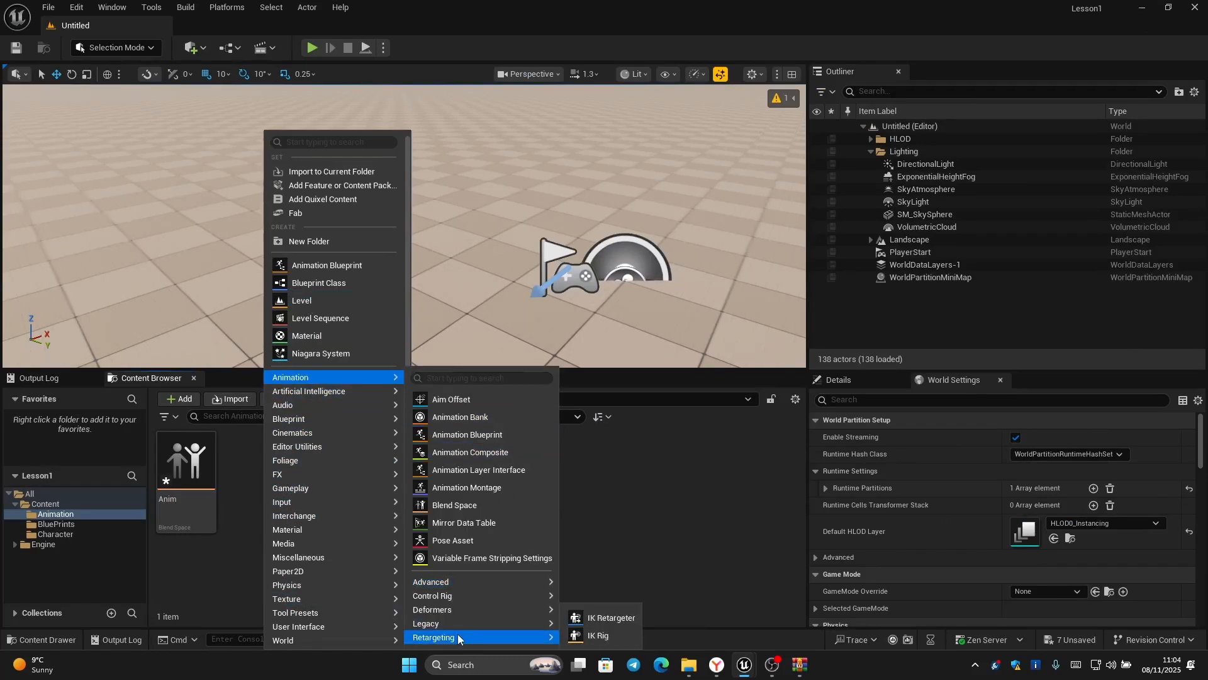
pyautogui.moveTo(460, 622)
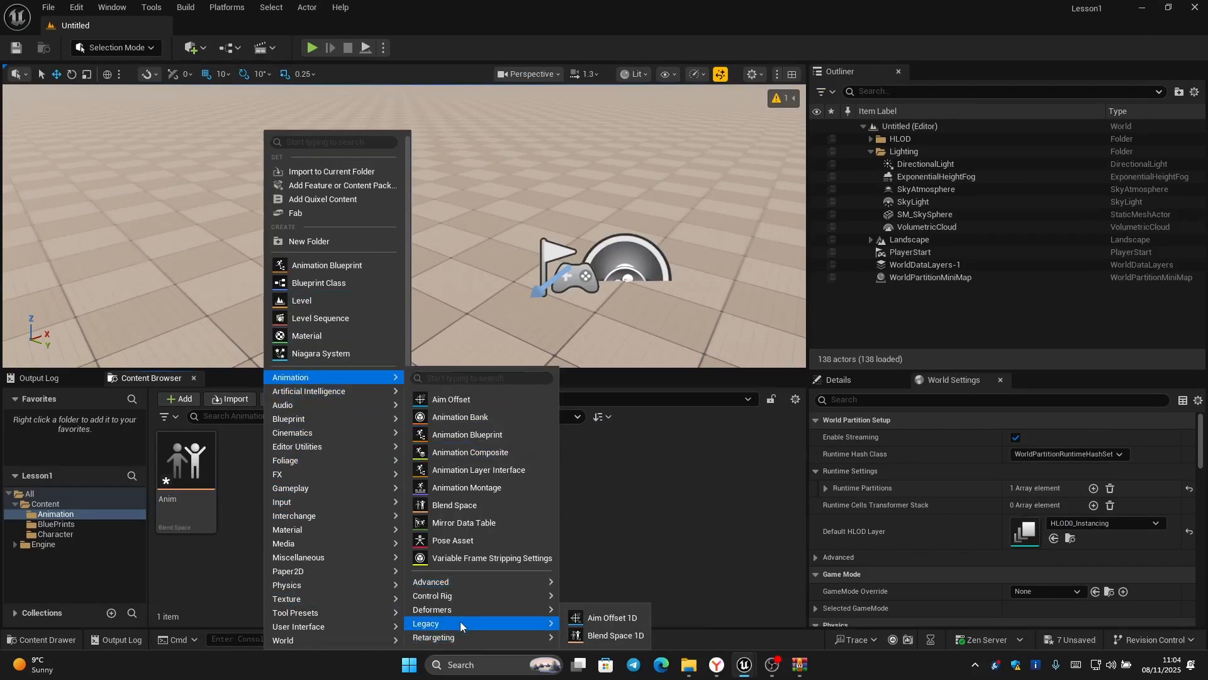
pyautogui.click(617, 636)
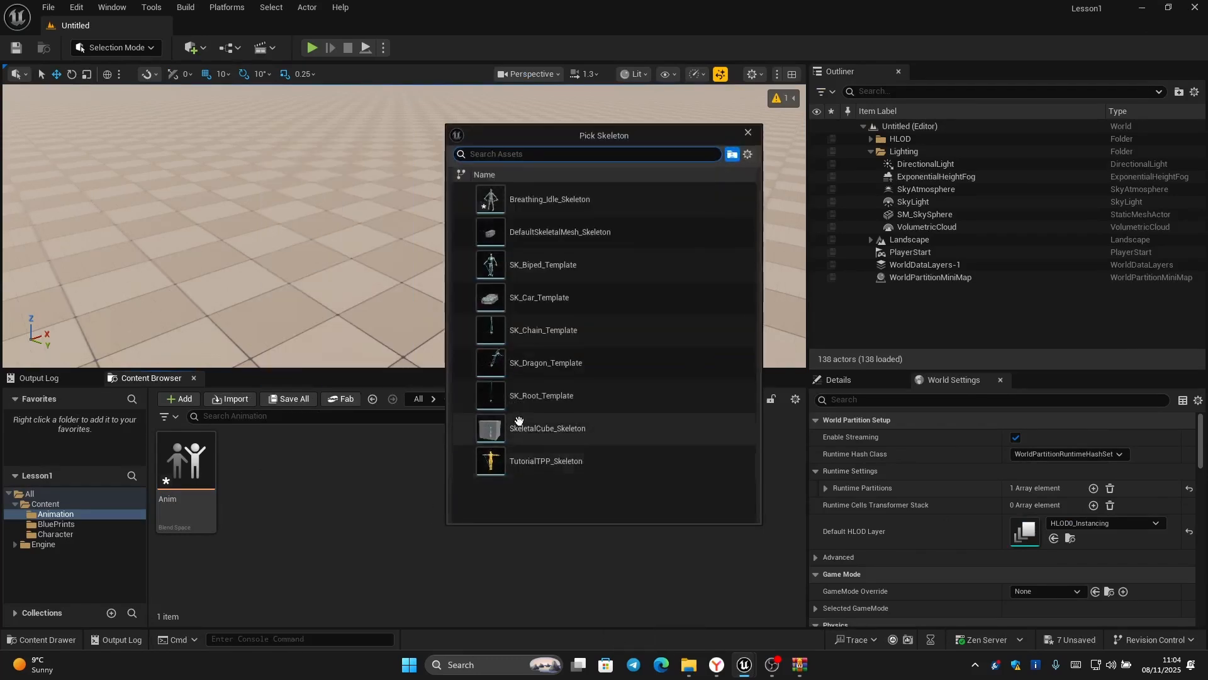
pyautogui.click(513, 196)
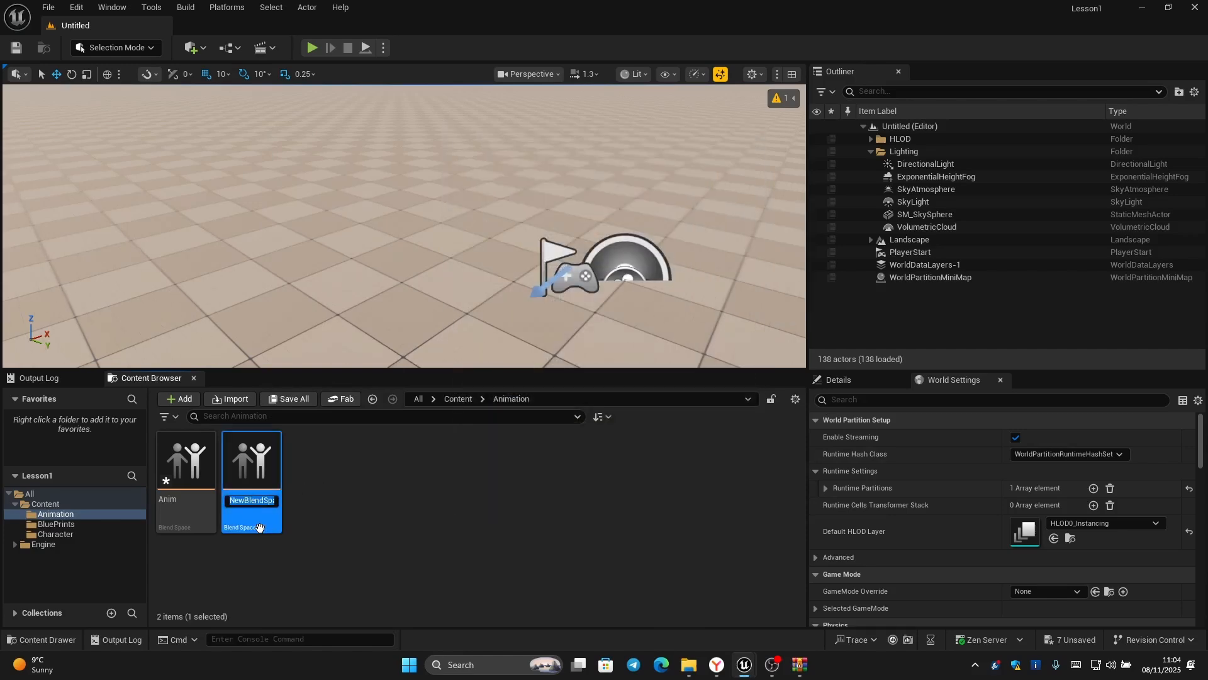
pyautogui.press('Return')
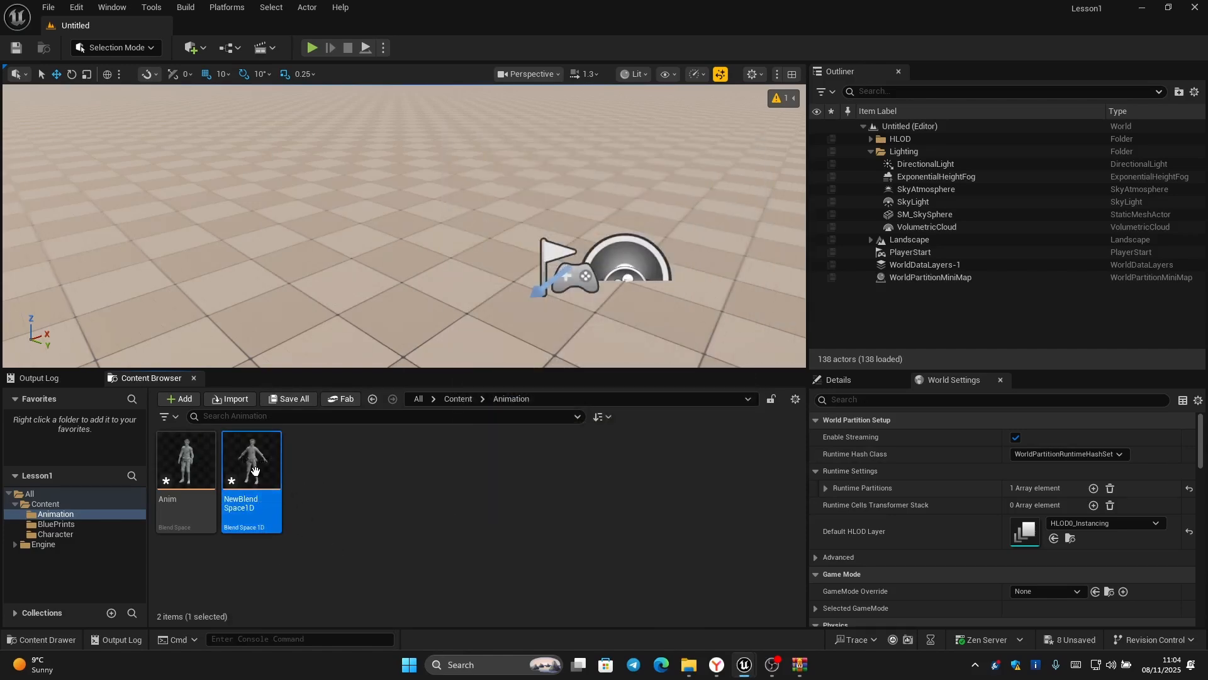
# Open the new Blend Space 1D and examine its Analysis and Horizontal Axis settings.
pyautogui.doubleClick(250, 454)
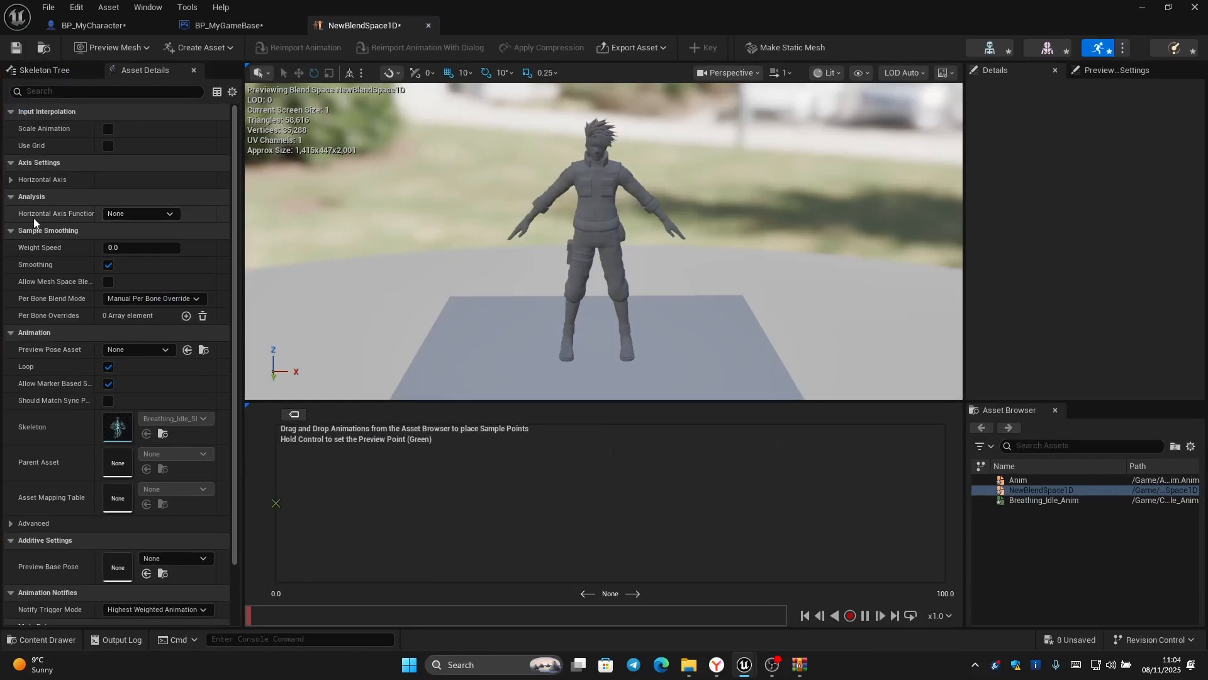
pyautogui.click(8, 197)
pyautogui.click(8, 197)
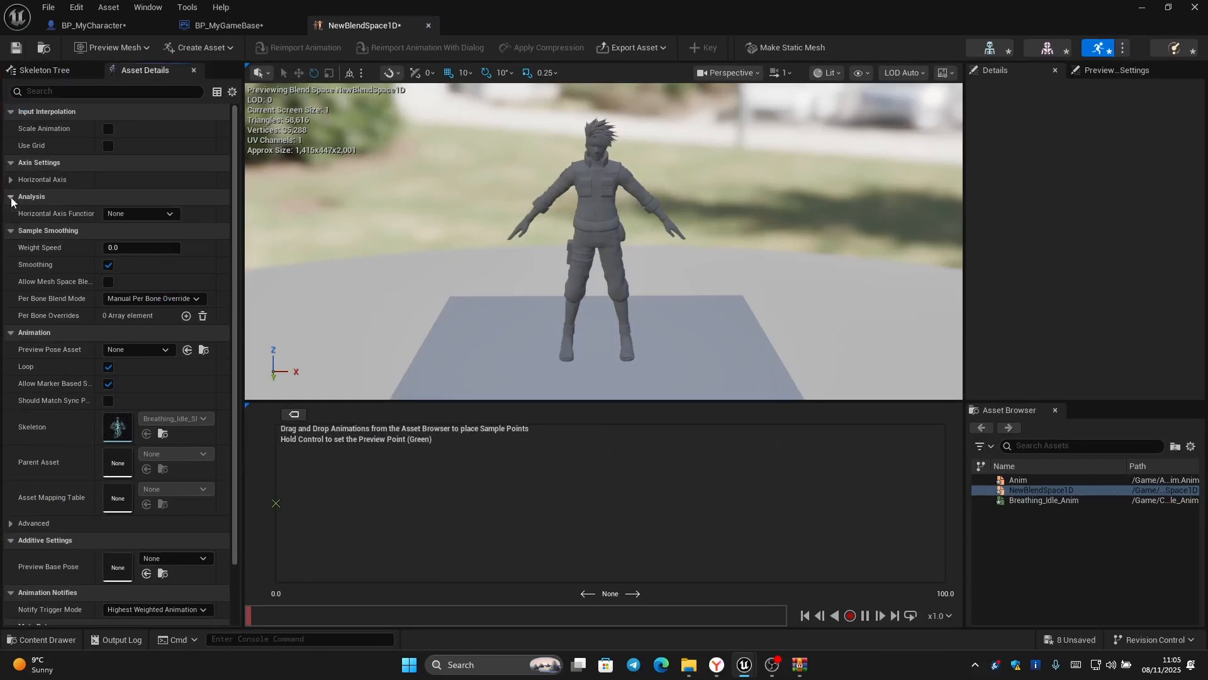
pyautogui.click(147, 214)
pyautogui.click(141, 214)
pyautogui.click(12, 181)
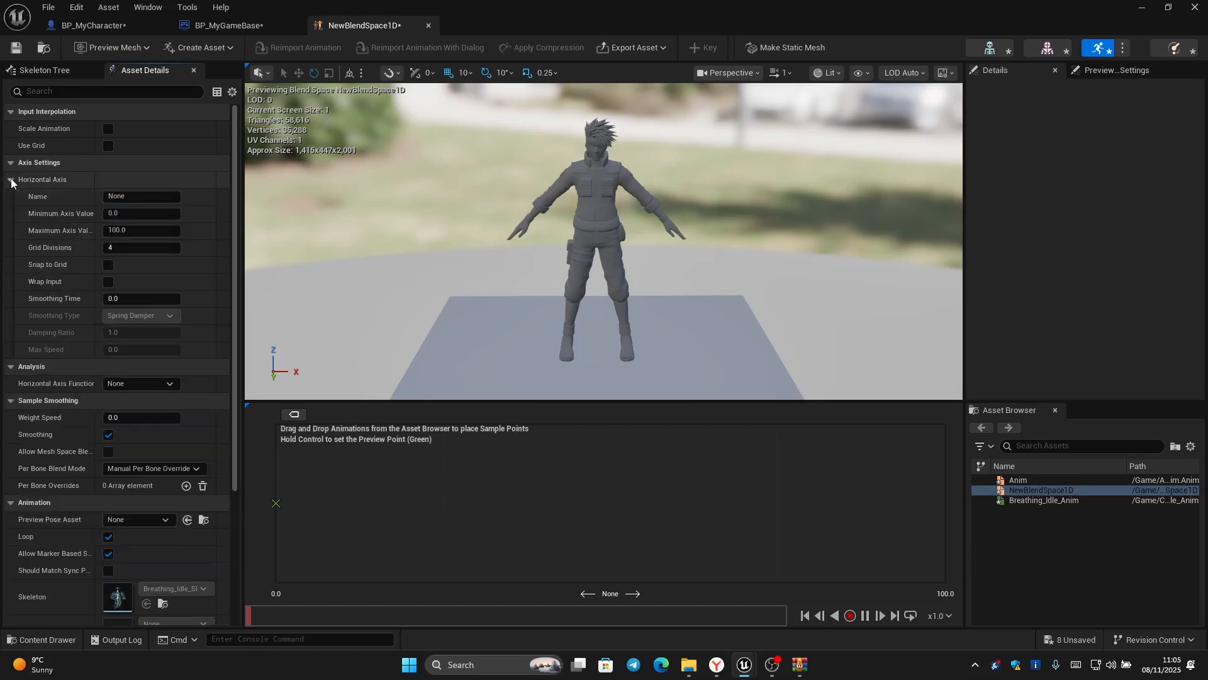
pyautogui.click(11, 182)
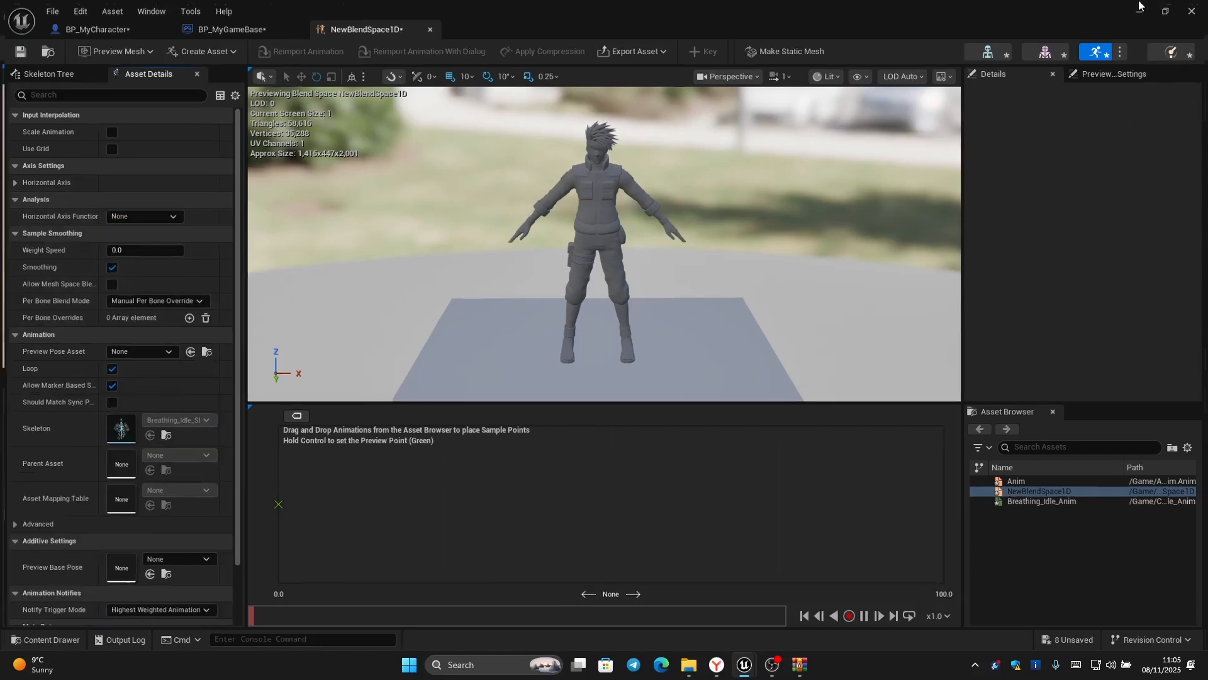
# Close the Blend Space 1D editor and delete that asset from the Animation folder.
pyautogui.click(1194, 7)
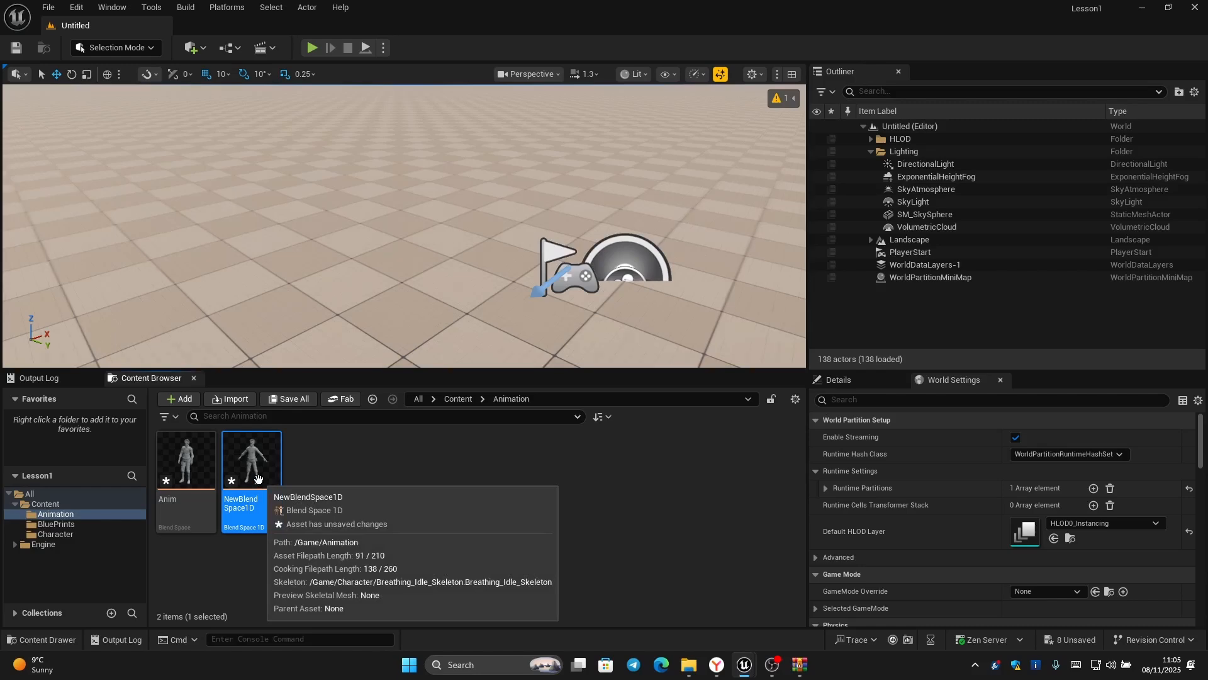
pyautogui.press('Delete')
pyautogui.click(554, 539)
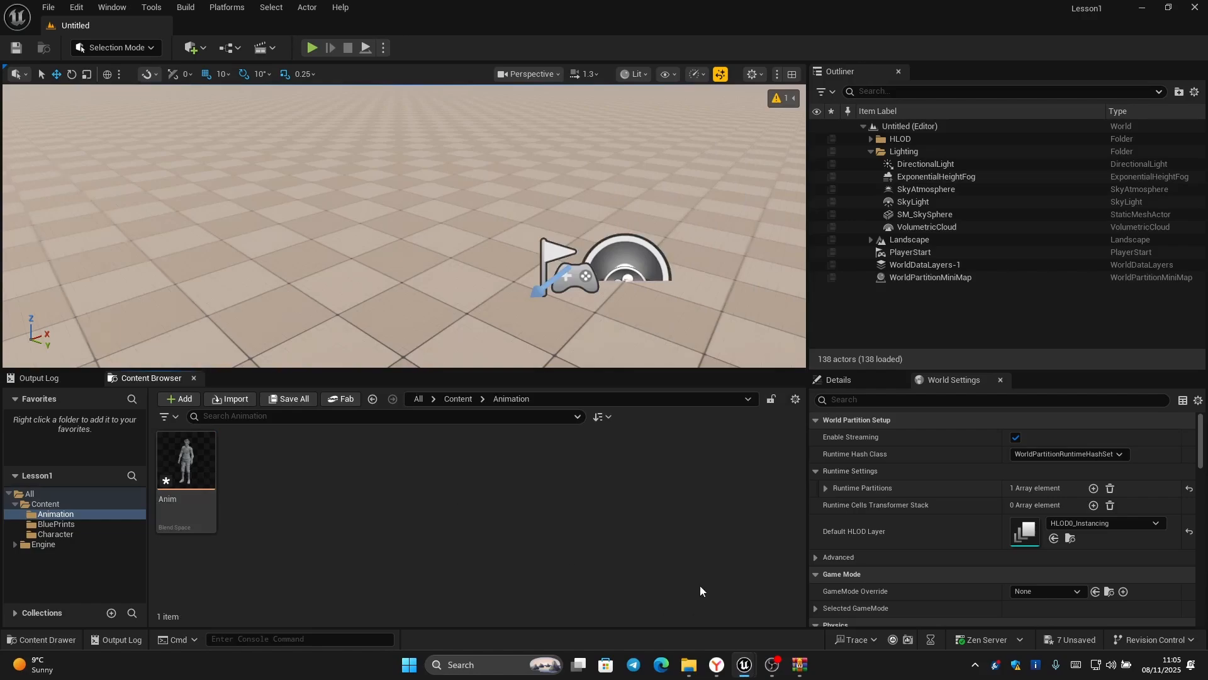
# Switch to Mixamo in the browser and replace the animation search term with "walk".
pyautogui.click(717, 664)
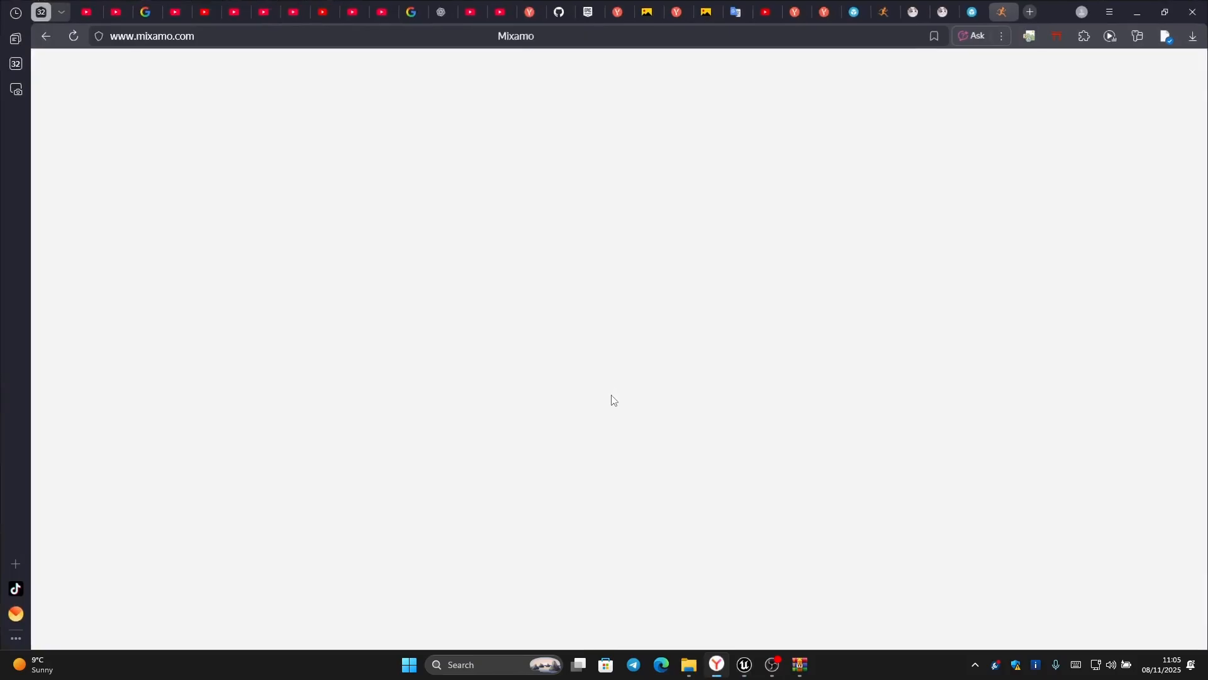
pyautogui.click(132, 95)
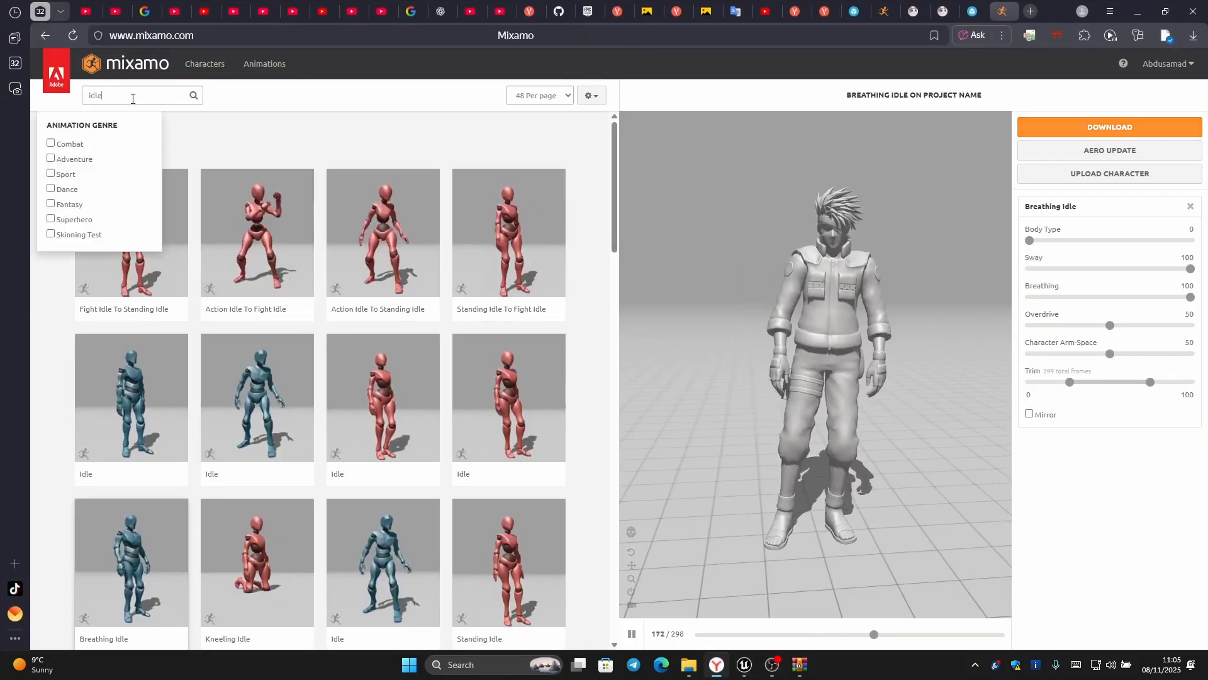
pyautogui.press('BackSpace')
pyautogui.press('BackSpace')
pyautogui.press('BackSpace')
pyautogui.press('BackSpace')
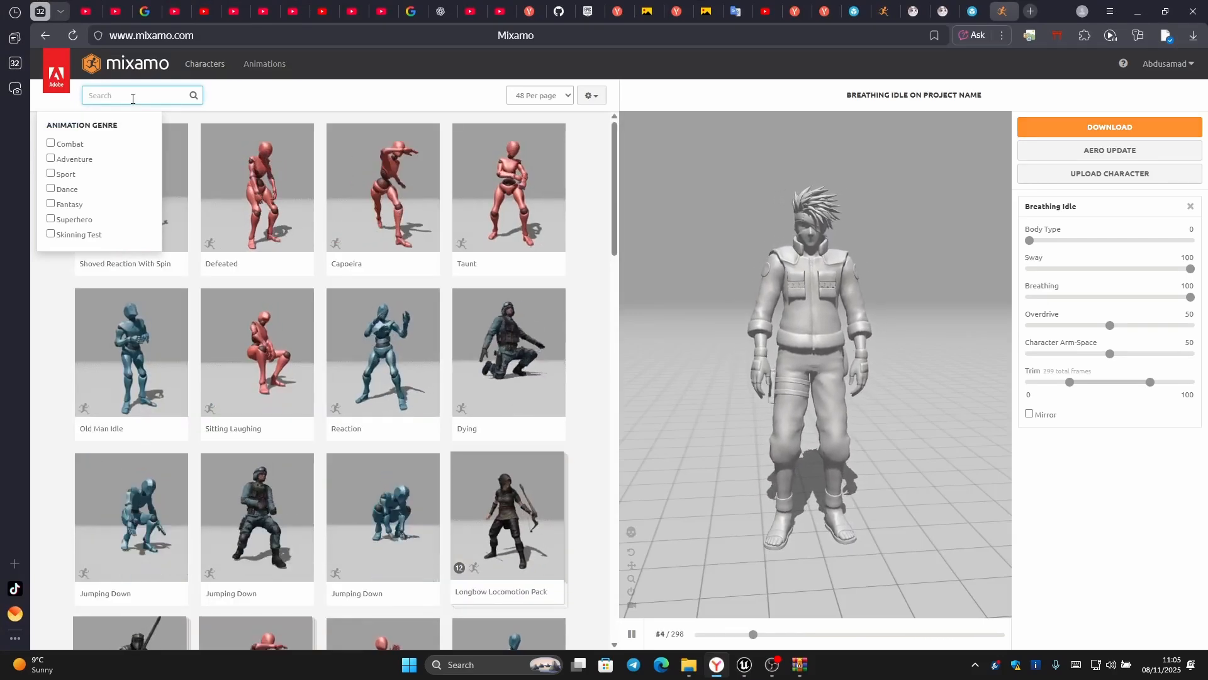
pyautogui.write('walk')
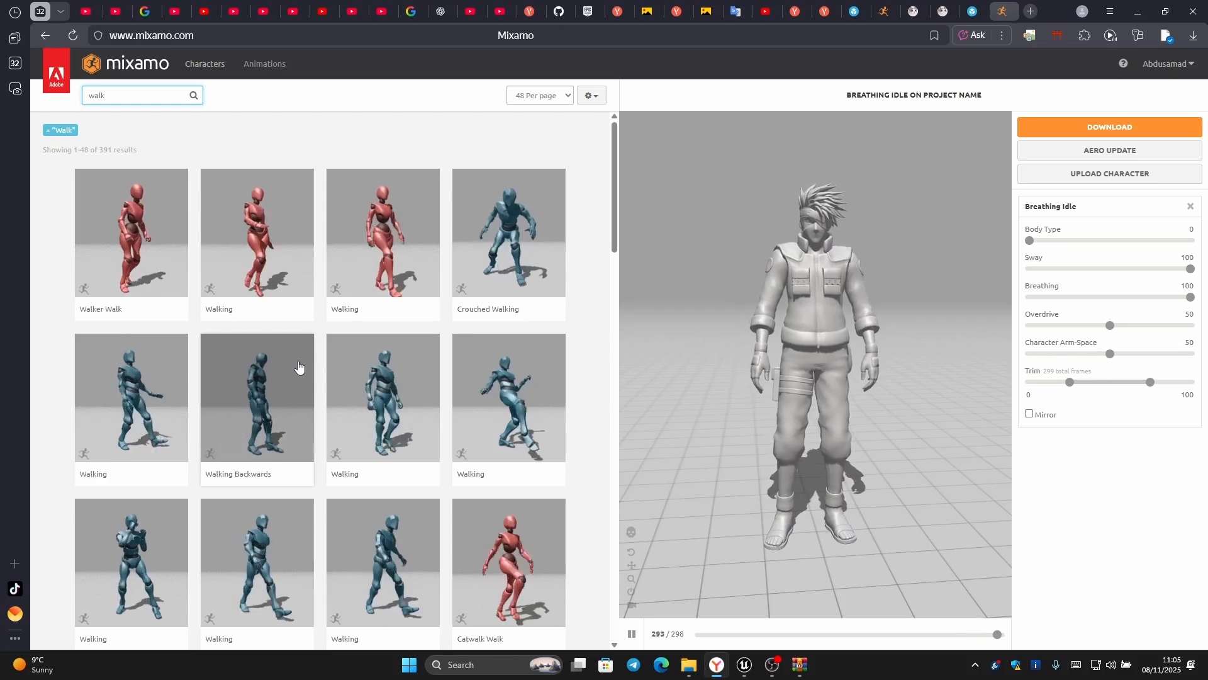
# Apply the Walking animation listed just after Walking Backwards to the character, enable In Place and check the motion from the side.
pyautogui.scroll(-2, 300, 372)
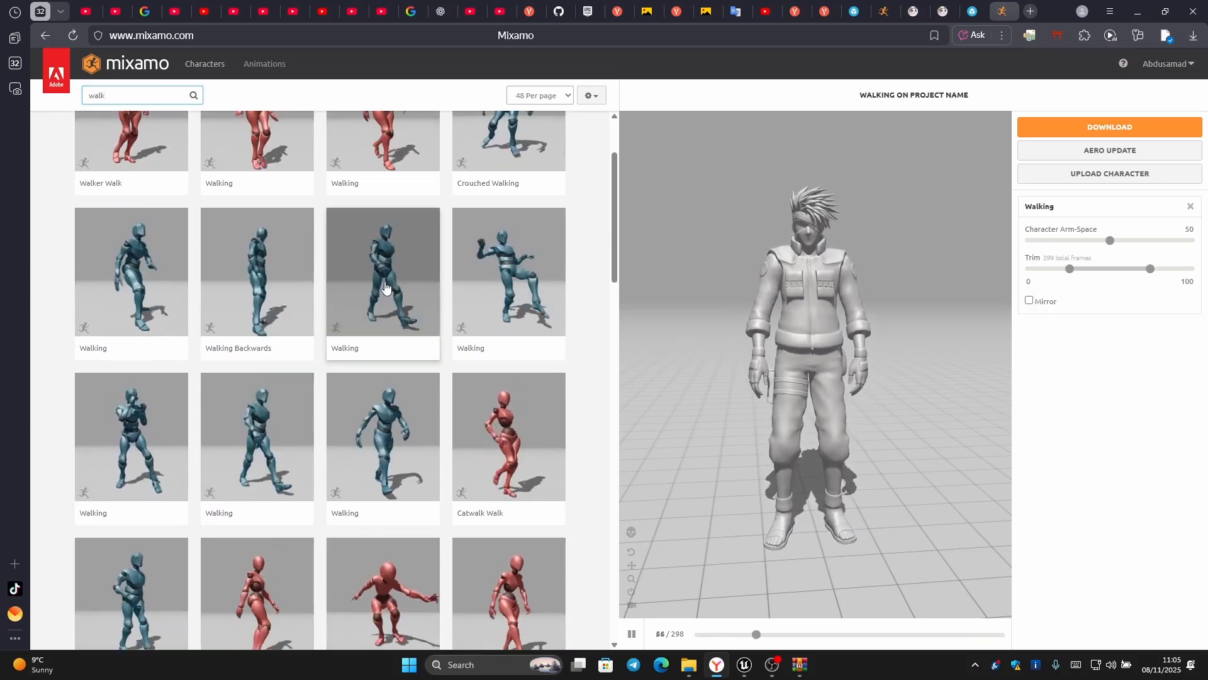
pyautogui.click(385, 289)
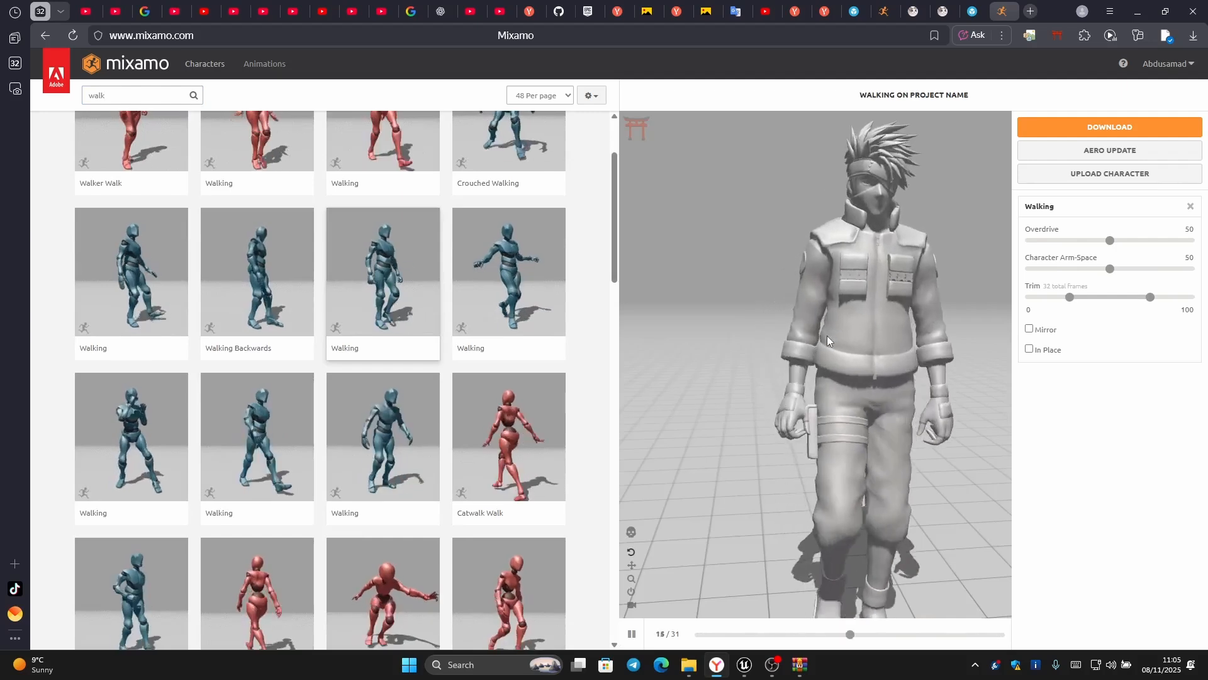
pyautogui.click(1029, 349)
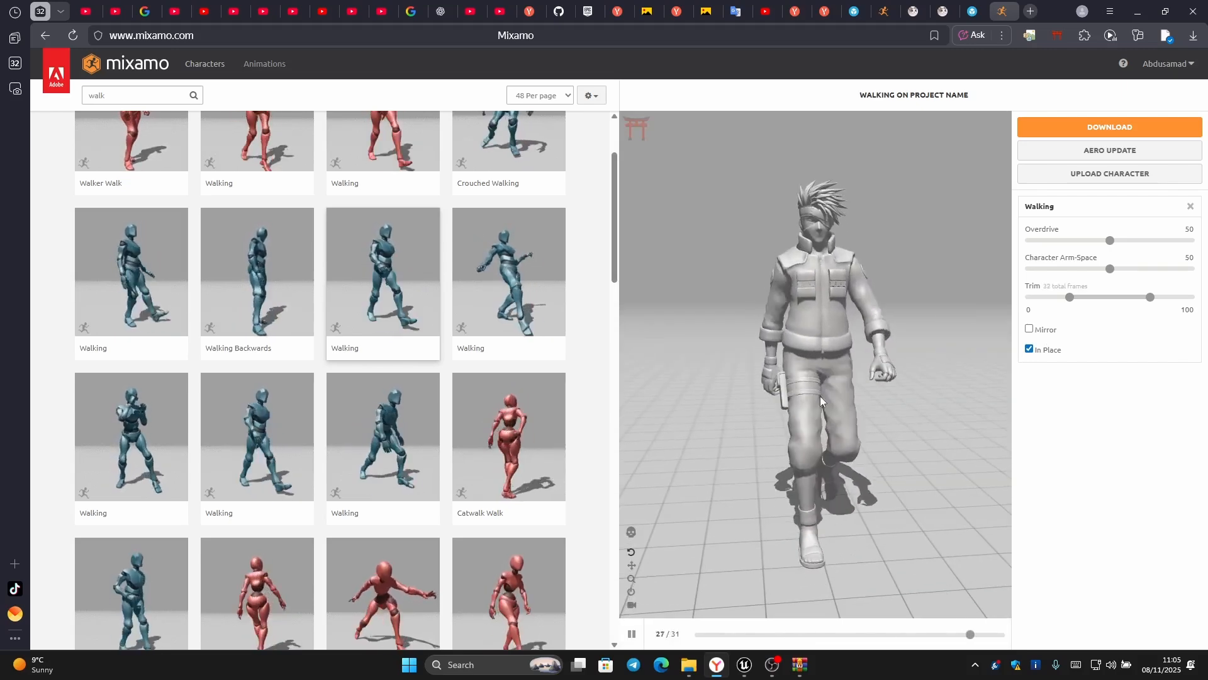
pyautogui.moveTo(820, 395); pyautogui.dragTo(738, 406)
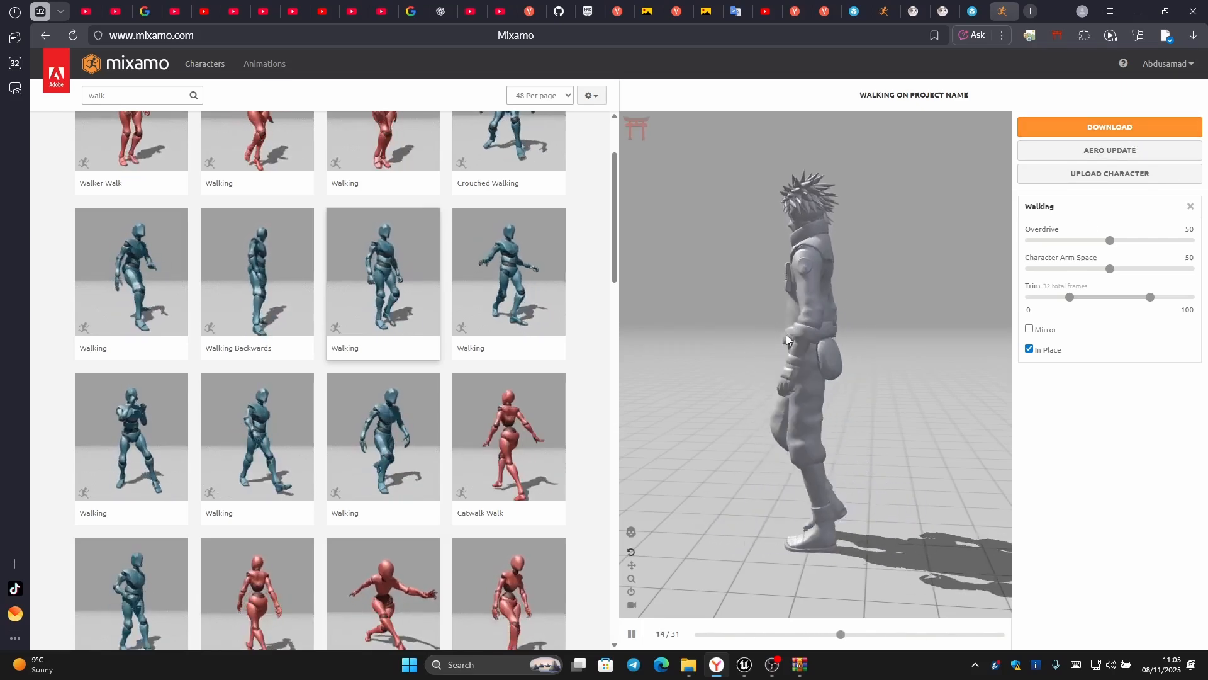
# Download the Walking animation as FBX Binary at 30 frames per second with Skin set to Without Skin.
pyautogui.click(1111, 127)
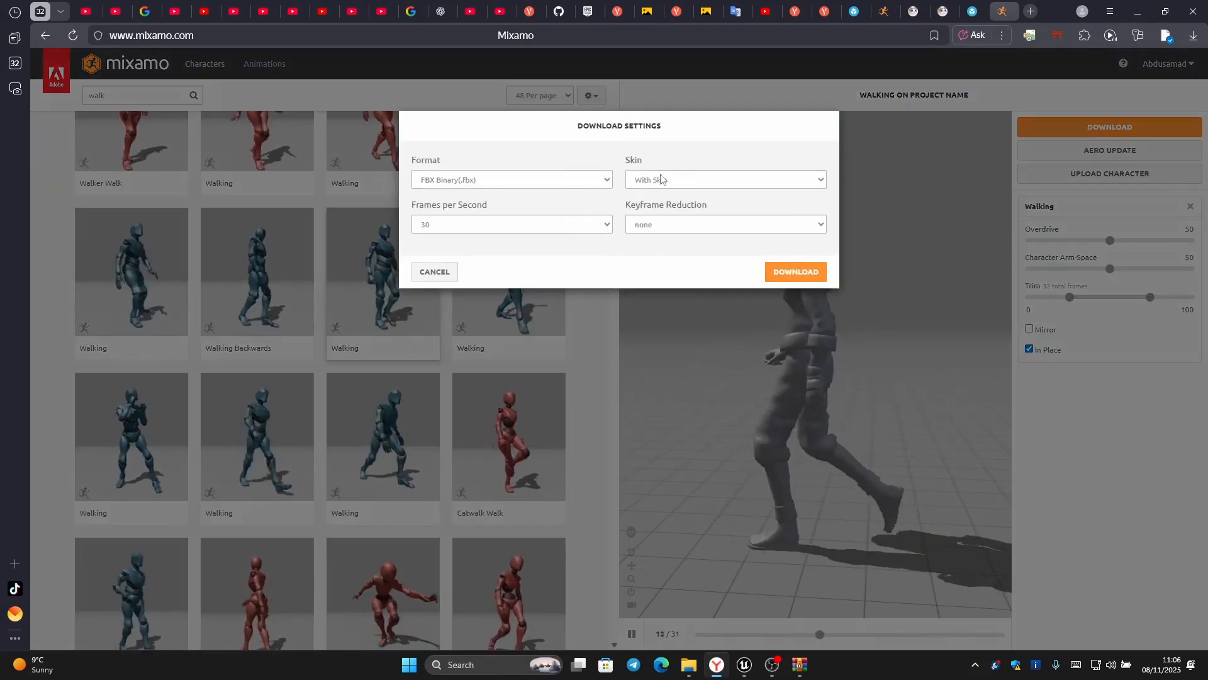
pyautogui.click(661, 180)
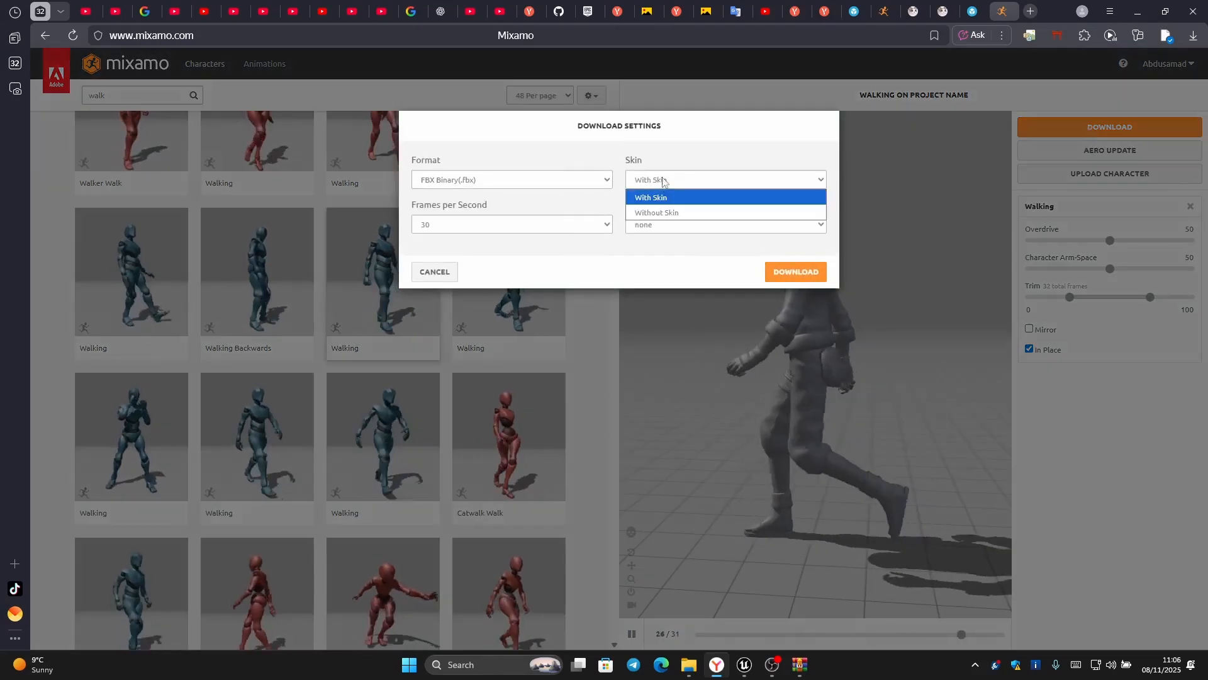
pyautogui.click(678, 213)
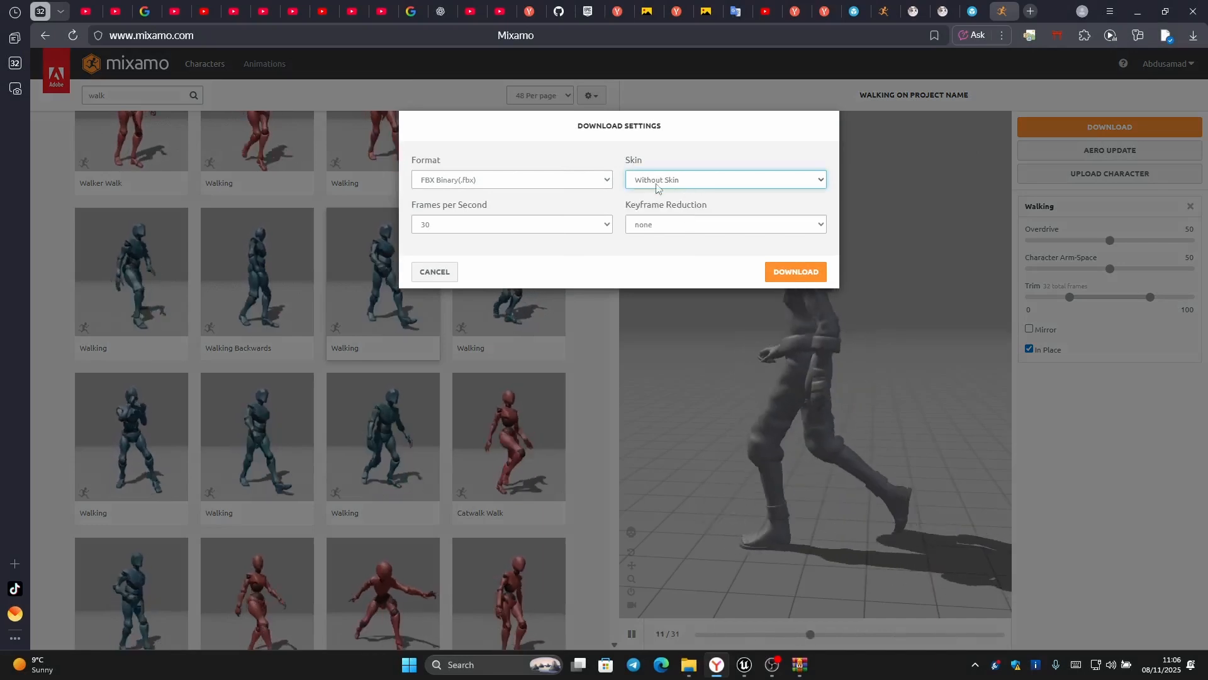
pyautogui.click(788, 275)
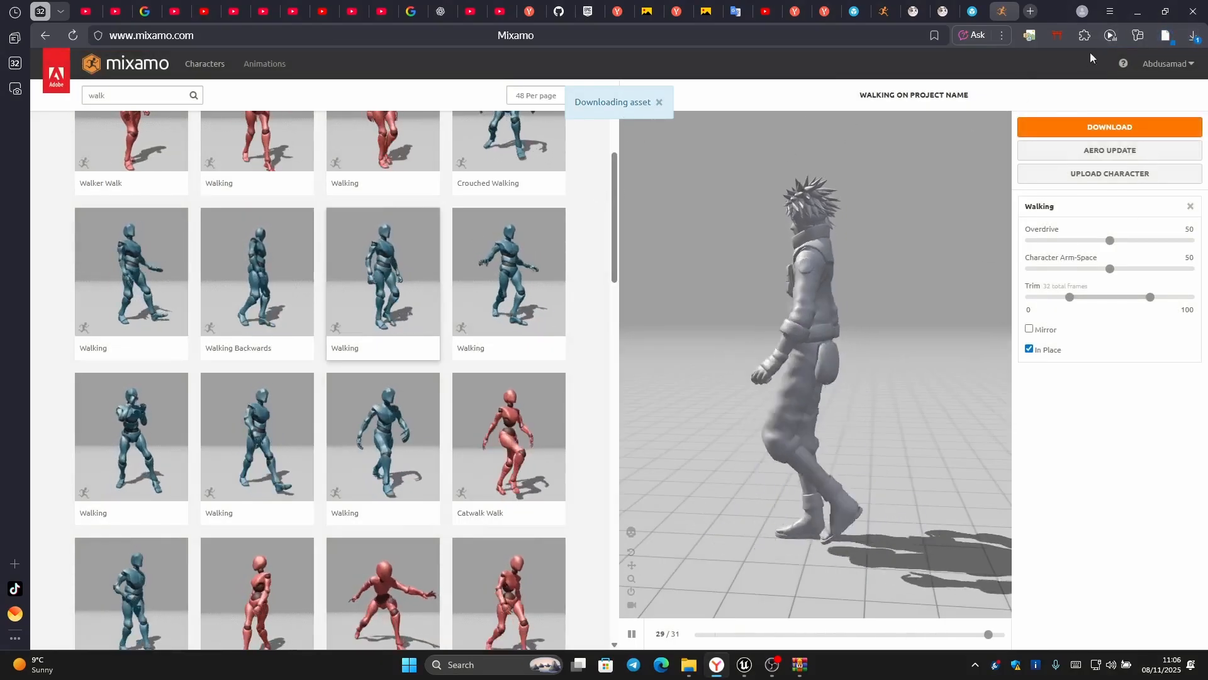
# Switch back to Unreal Editor, move Breathing_Idle_Anim from the Character folder to the Animation folder, and open the Animation folder.
pyautogui.moveTo(743, 674)
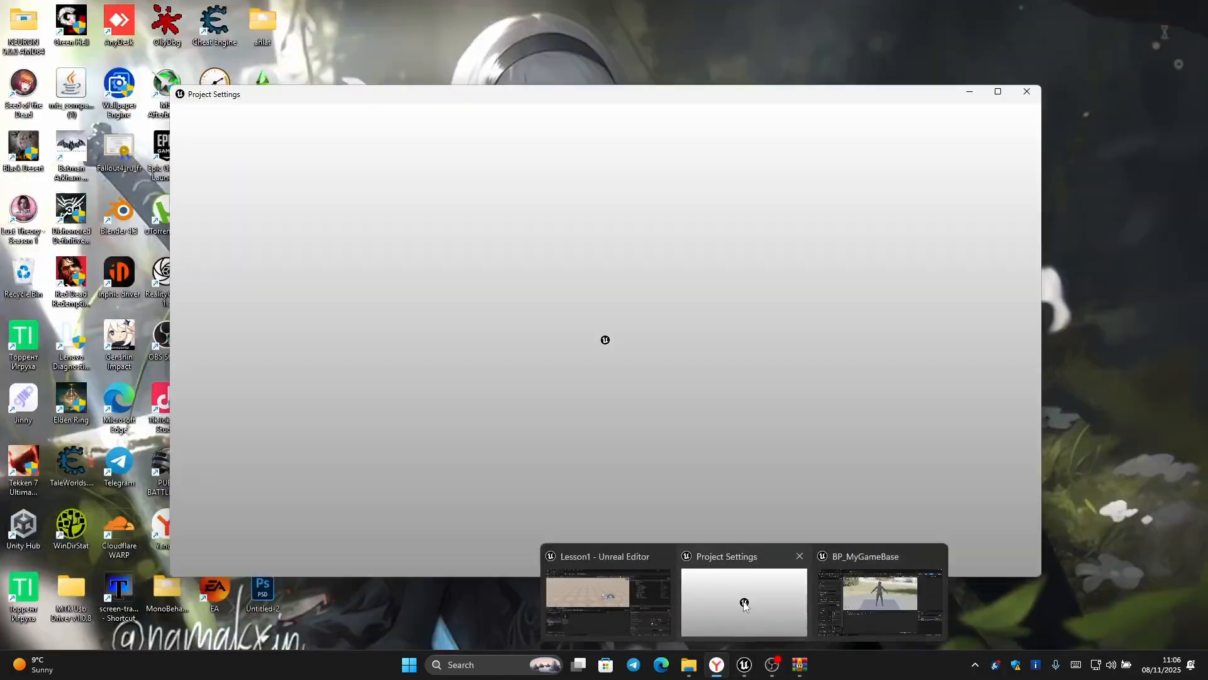
pyautogui.click(746, 604)
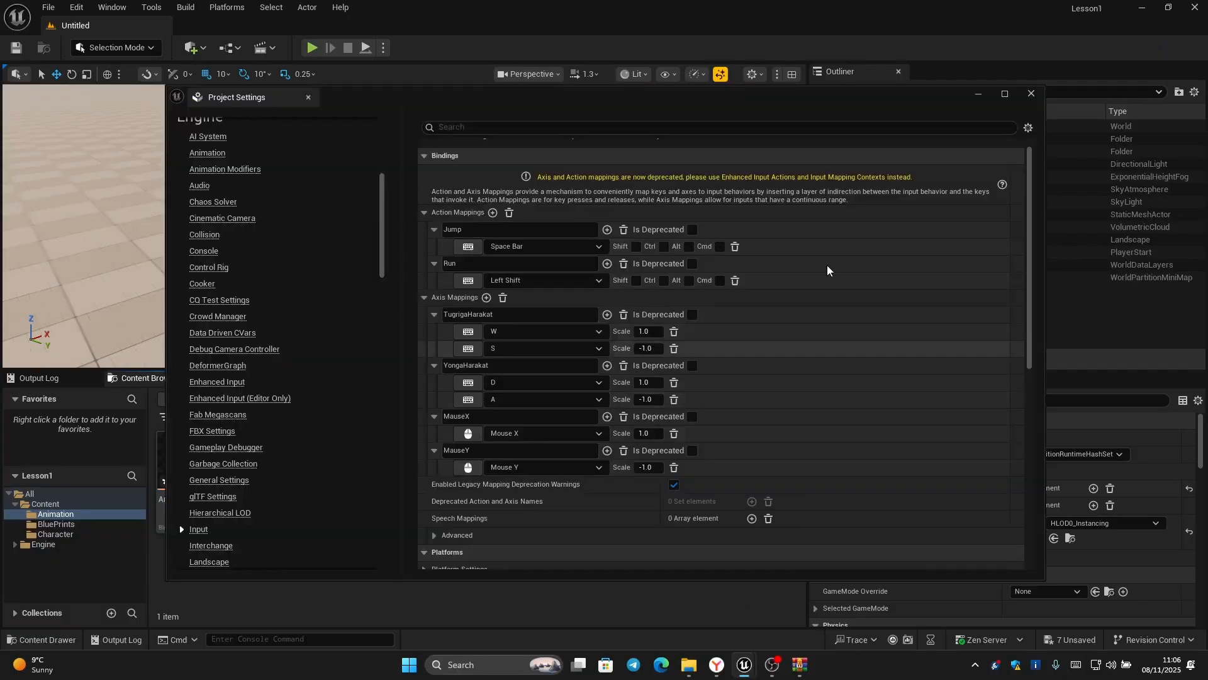
pyautogui.click(978, 93)
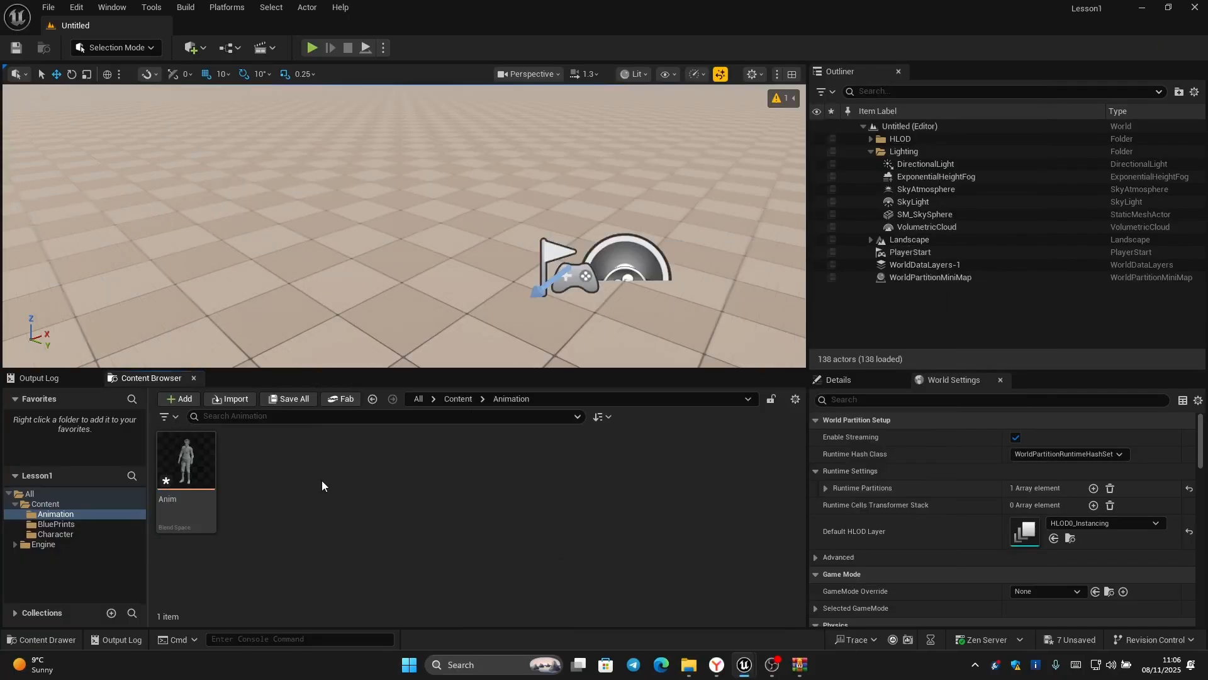
pyautogui.click(75, 536)
pyautogui.click(255, 472)
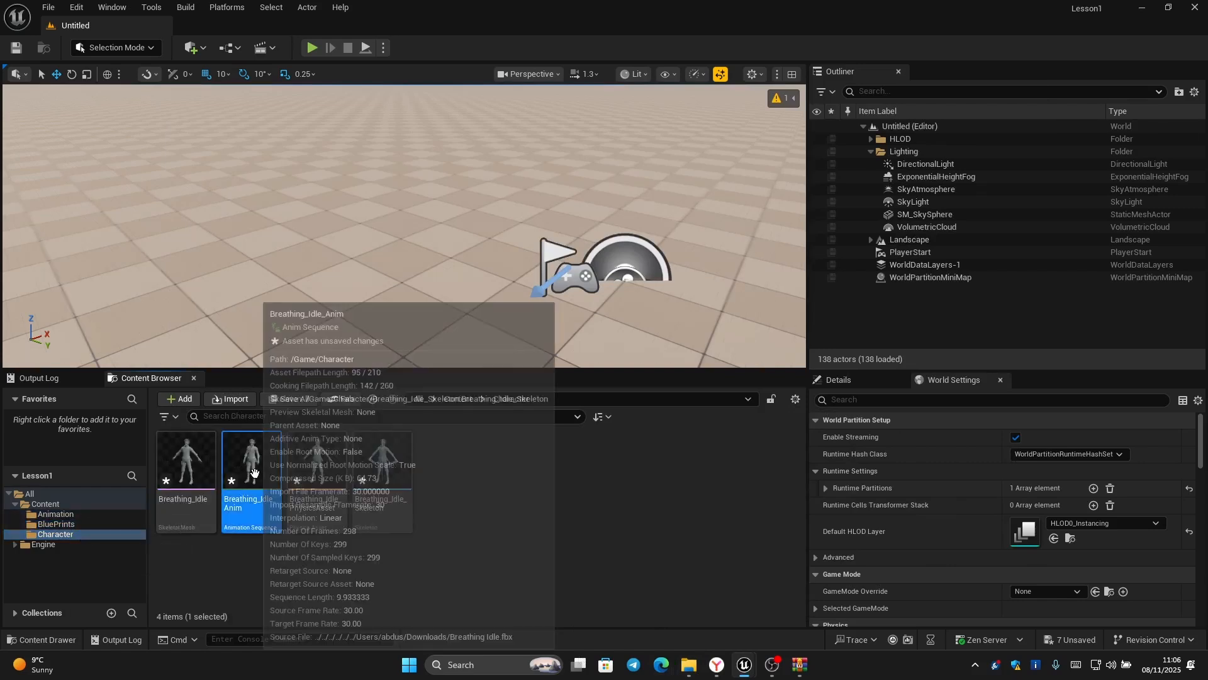
pyautogui.moveTo(254, 472); pyautogui.dragTo(58, 516)
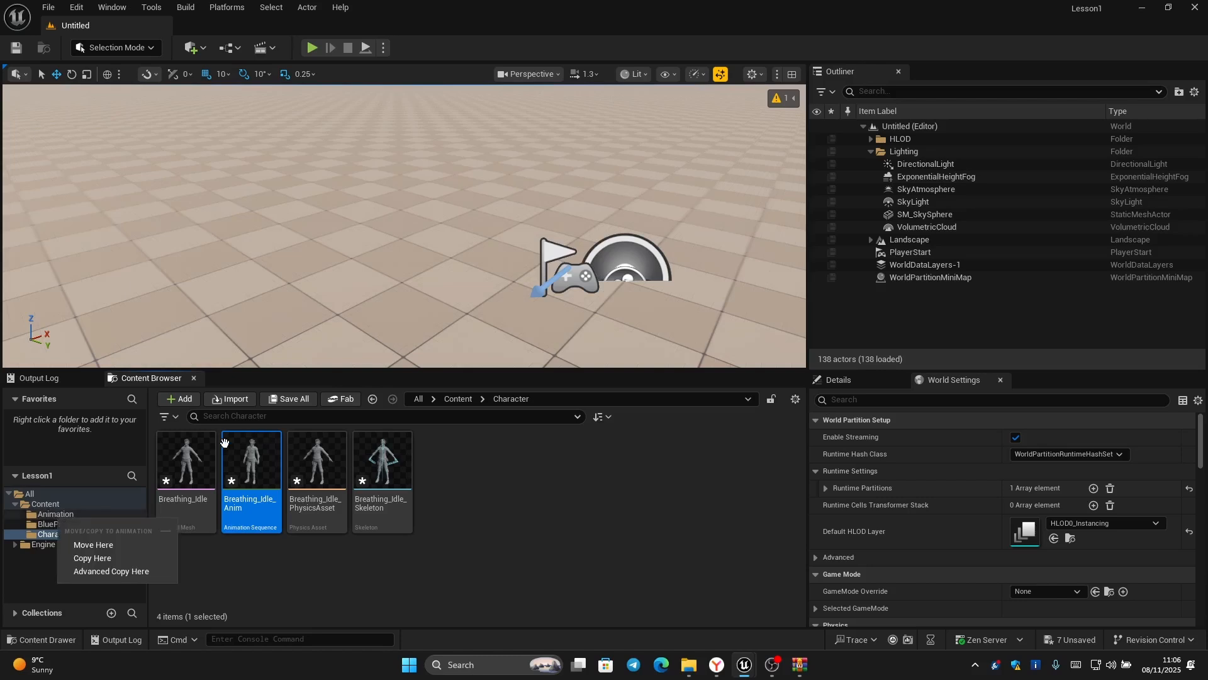
pyautogui.click(109, 546)
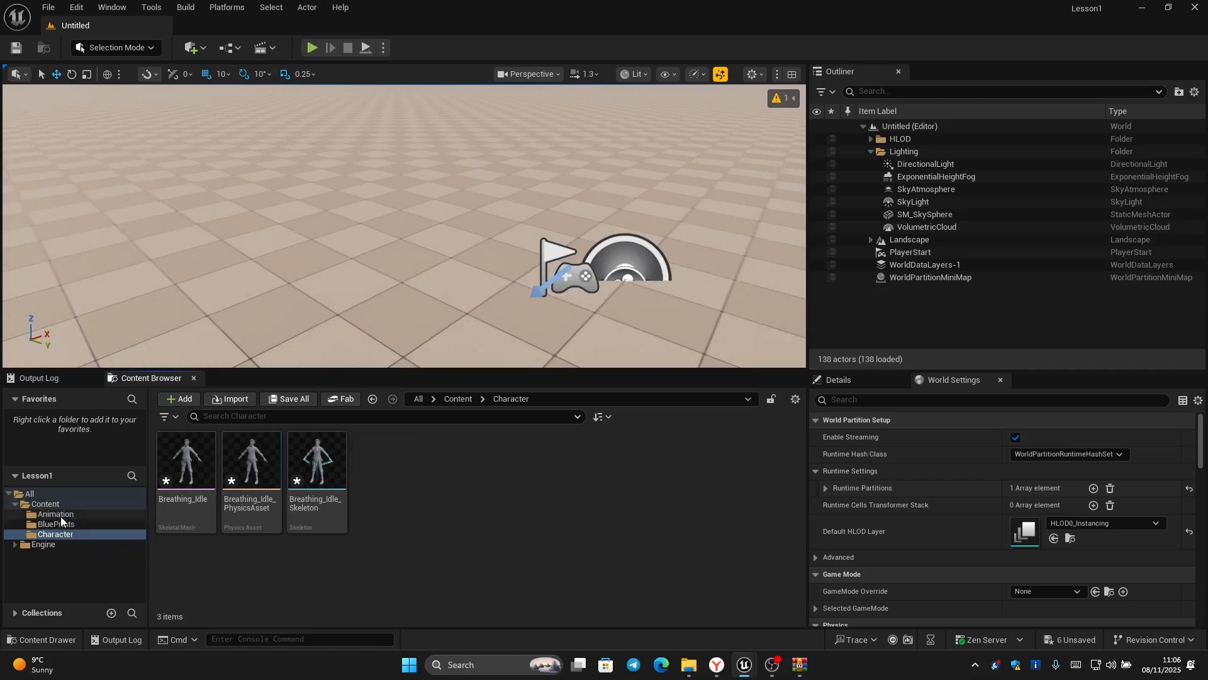
pyautogui.click(57, 514)
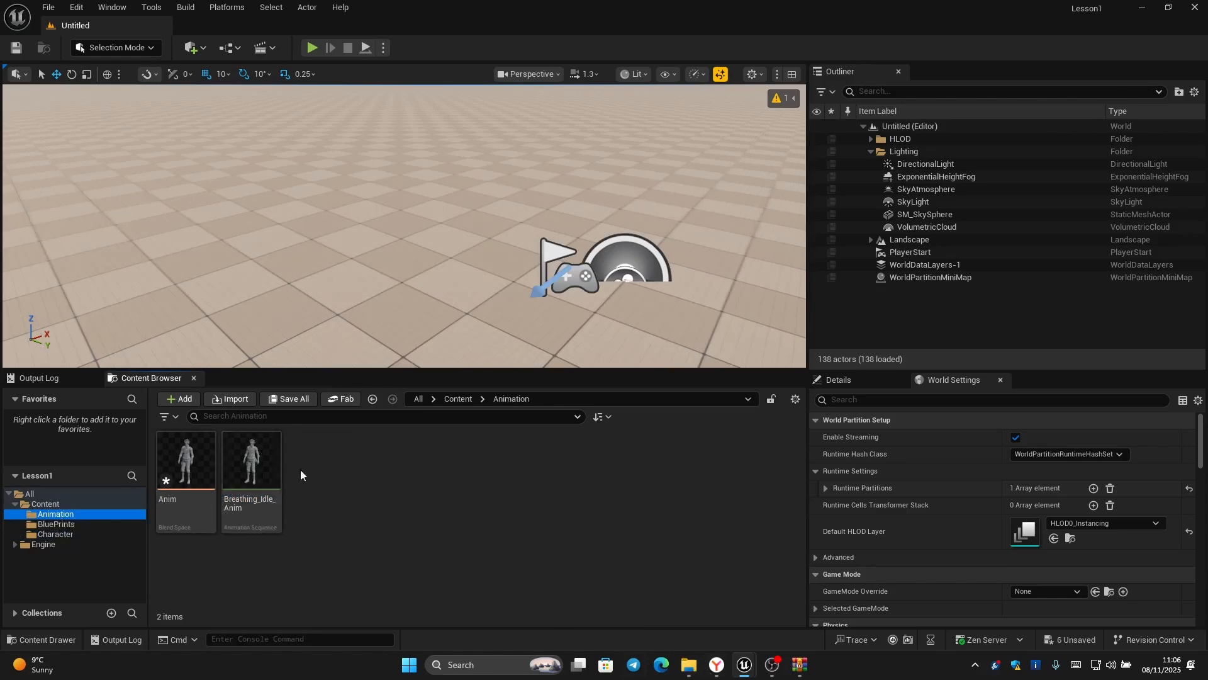
# Refresh the Downloads folder in File Explorer and bring Walking (5).fbx into the Animation folder in Unreal Editor for import.
pyautogui.click(689, 665)
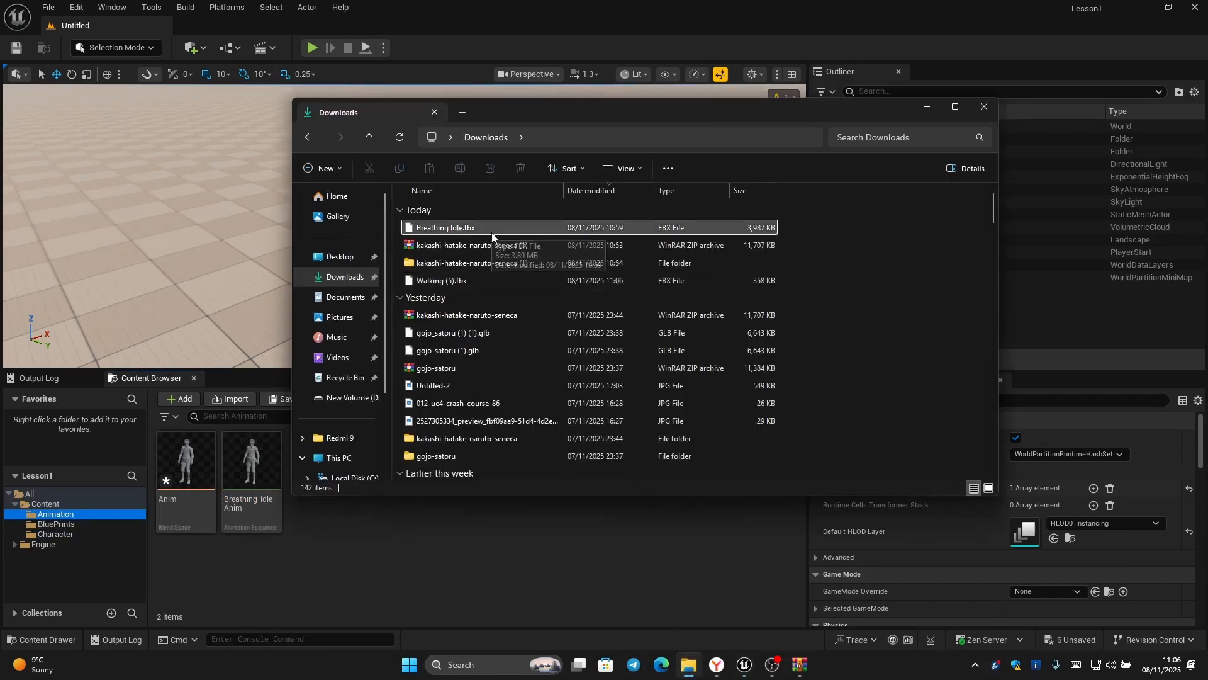
pyautogui.click(400, 137)
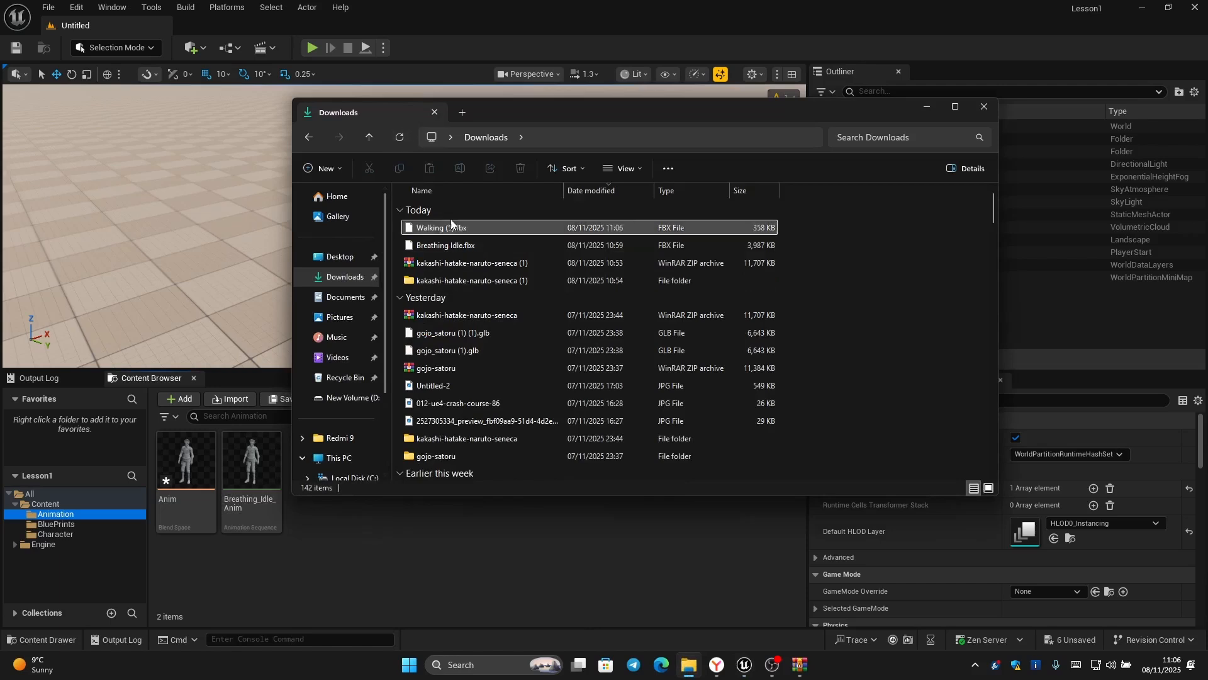
pyautogui.moveTo(475, 226); pyautogui.dragTo(323, 511)
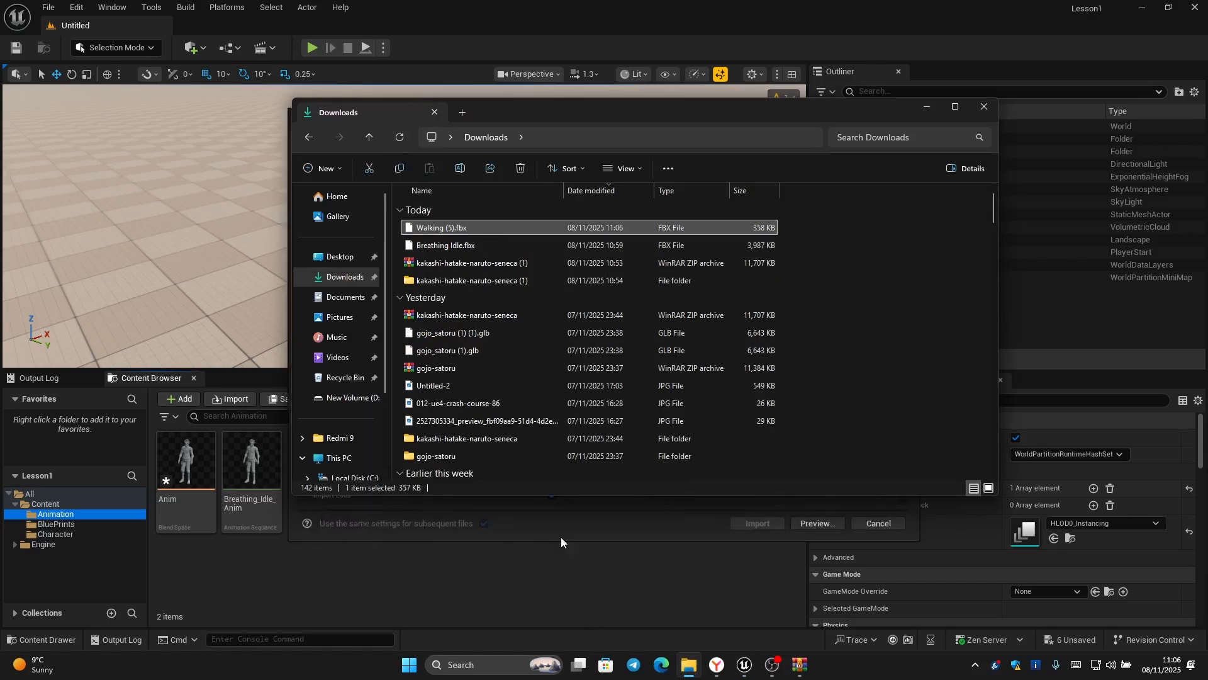
# Import the walking animation using Breathing_Idle_Skeleton as its skeleton.
pyautogui.scroll(-5, 666, 458)
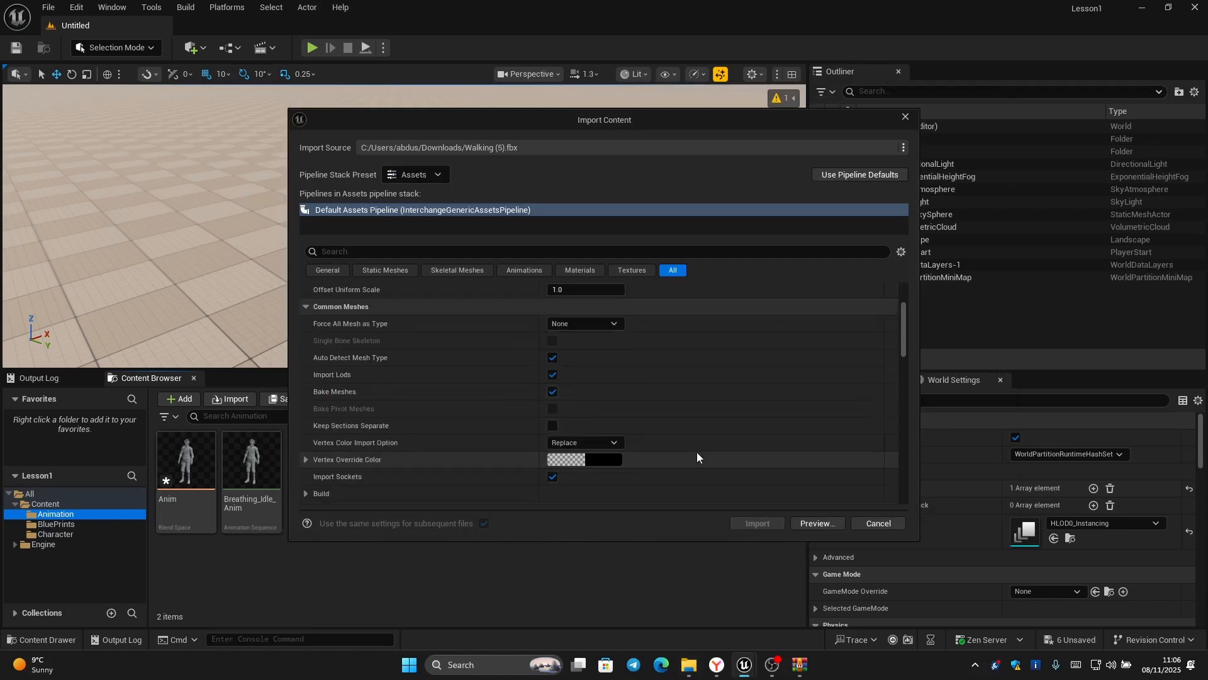
pyautogui.scroll(-3, 686, 451)
pyautogui.click(658, 365)
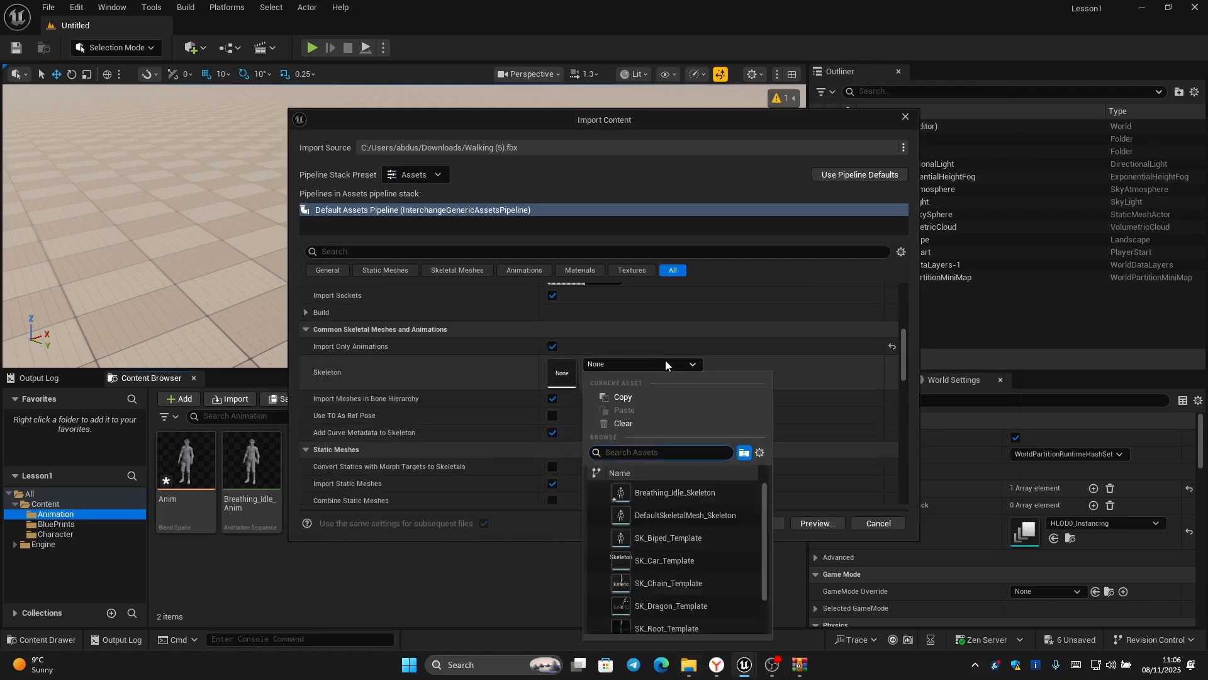
pyautogui.click(670, 494)
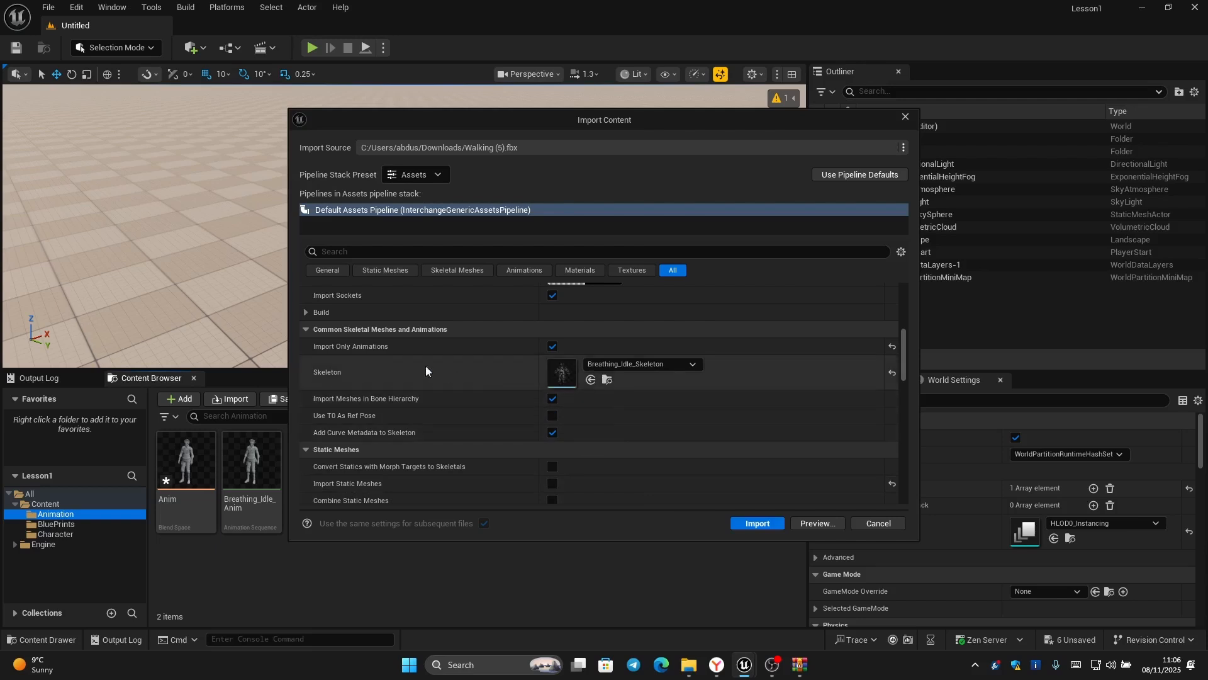
pyautogui.moveTo(598, 126); pyautogui.dragTo(648, 126)
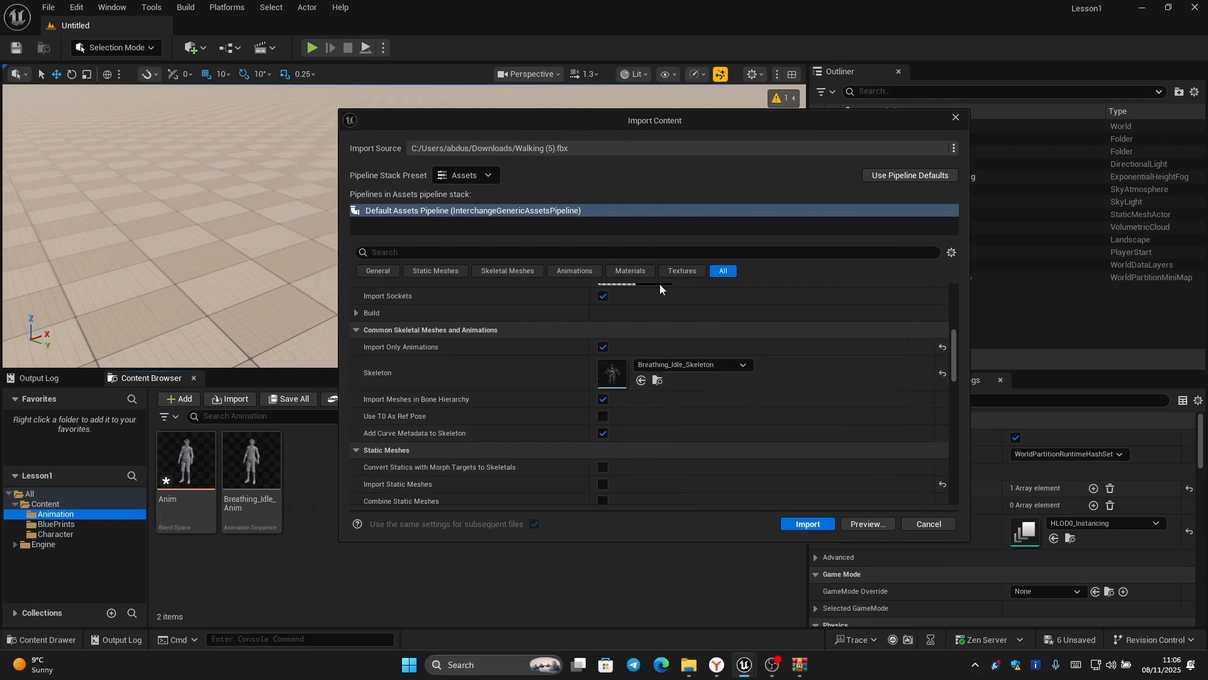
pyautogui.click(808, 524)
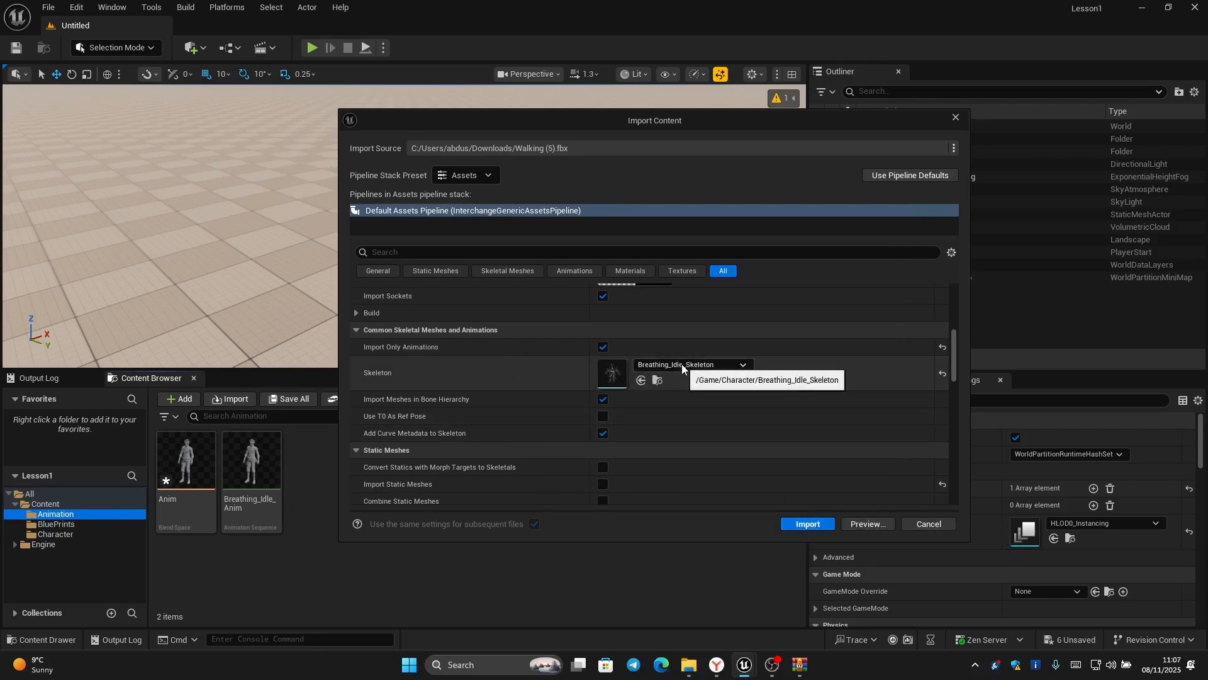
pyautogui.click(813, 524)
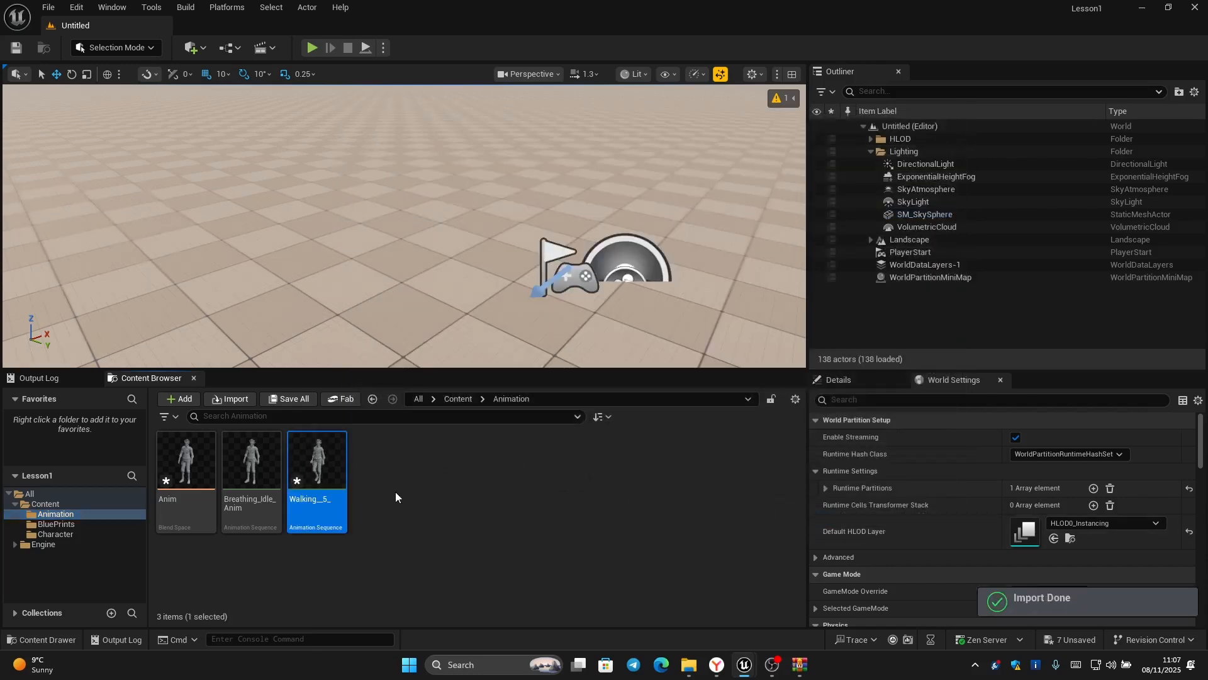
pyautogui.click(406, 487)
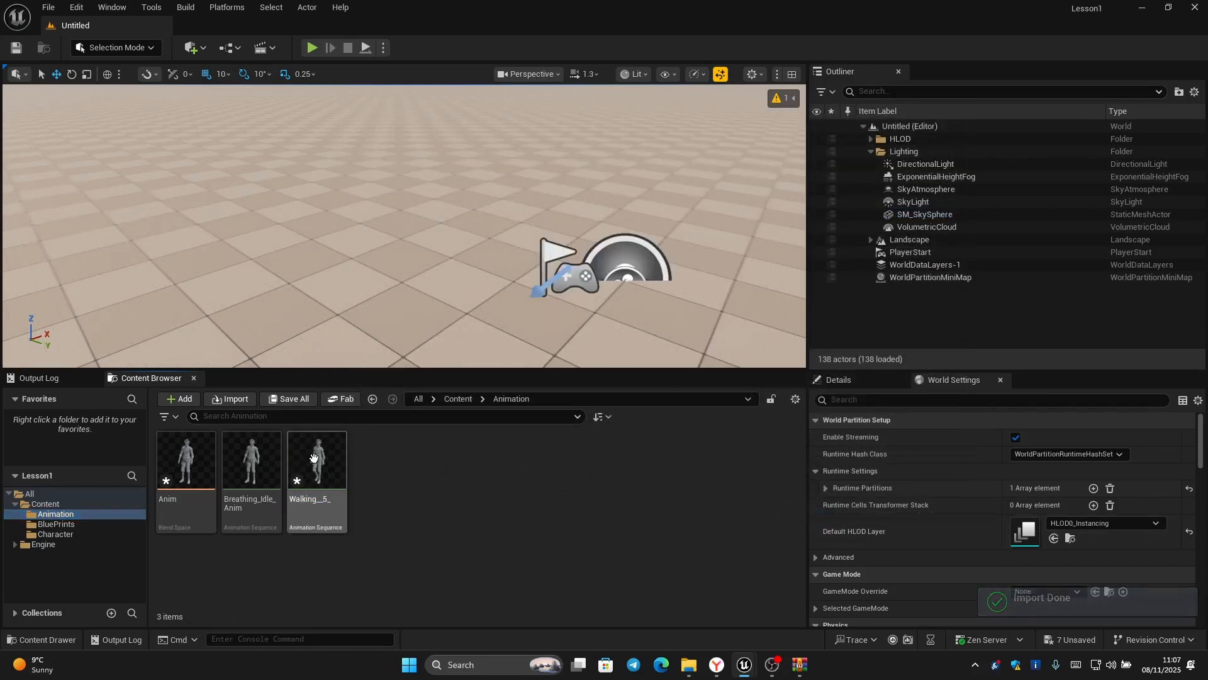
# Open the Anim blend space and name its horizontal axis Speed.
pyautogui.doubleClick(187, 463)
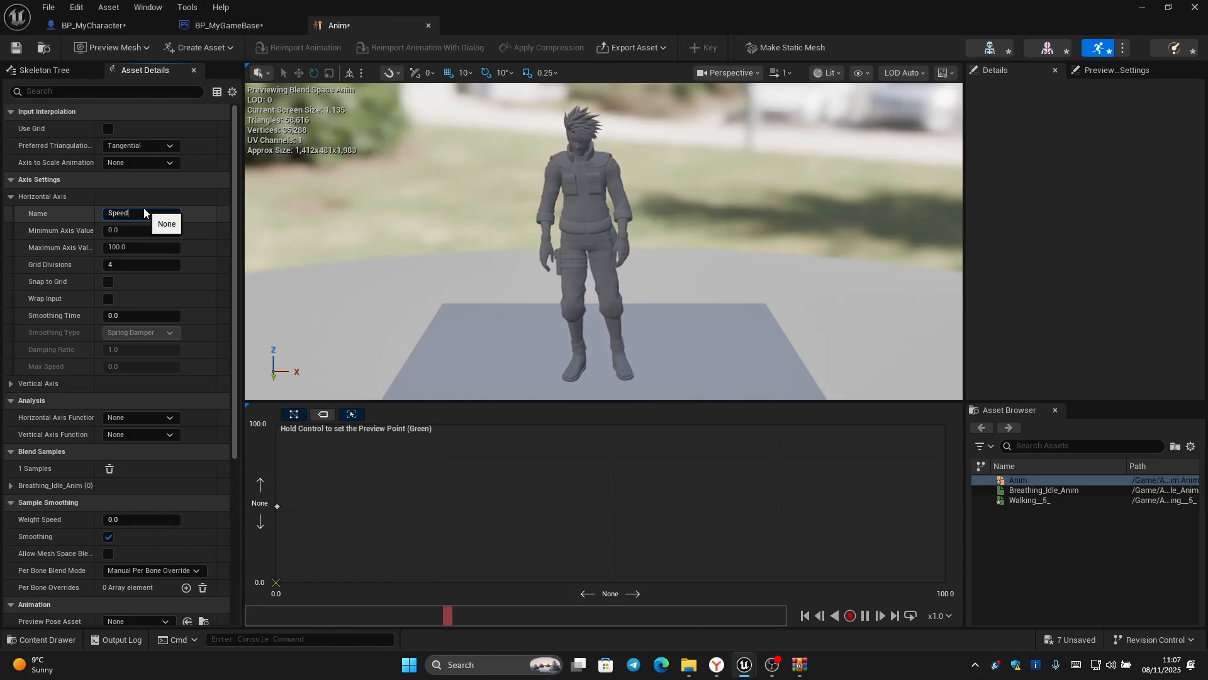
pyautogui.click(144, 213)
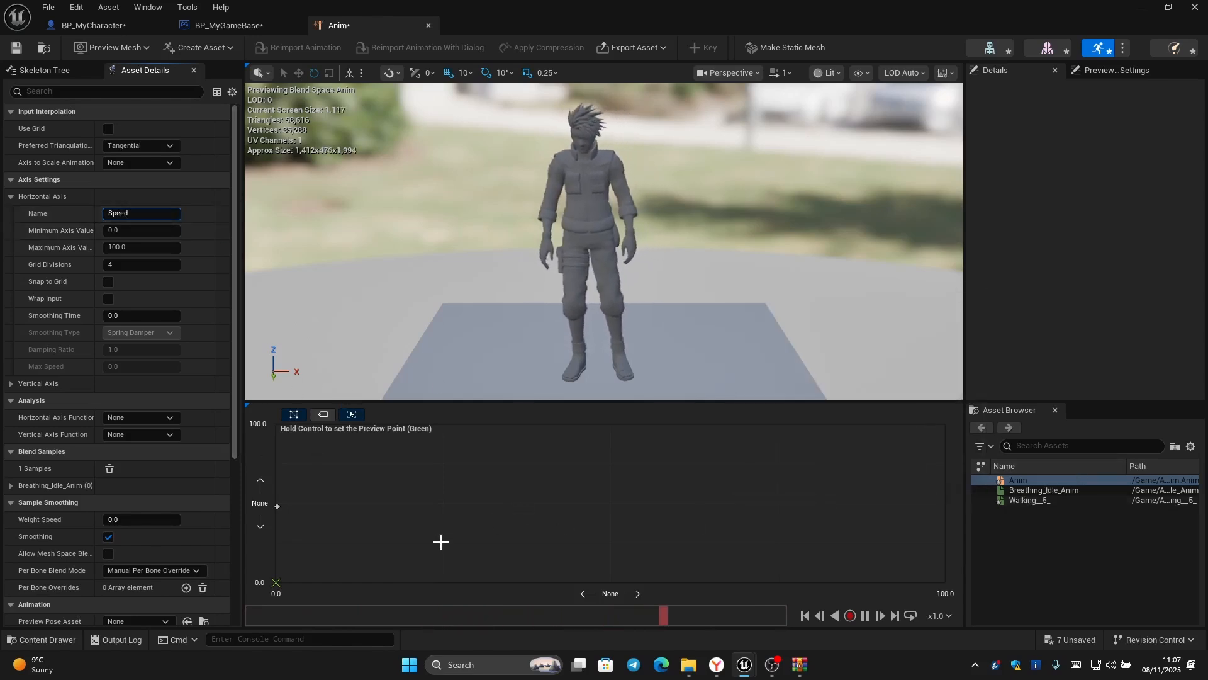
pyautogui.press('Return')
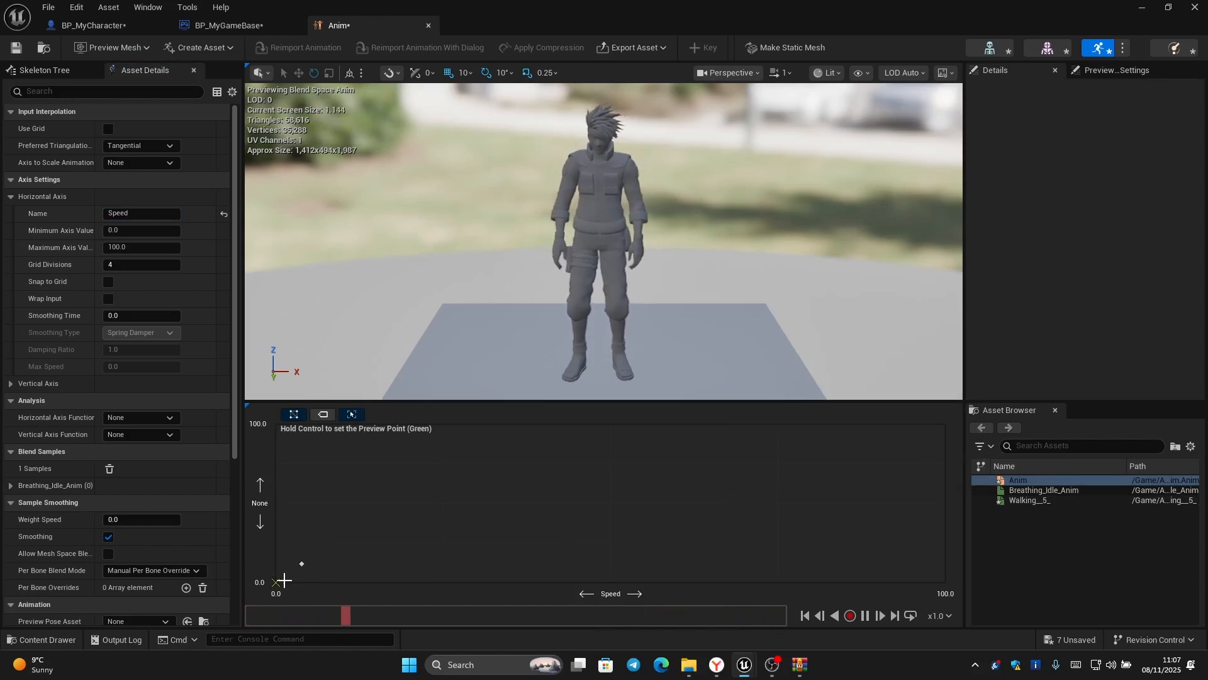
# Place the Walking__5_ animation at Speed 100 with None at 0 and preview the blend between idle and walking.
pyautogui.click(275, 584)
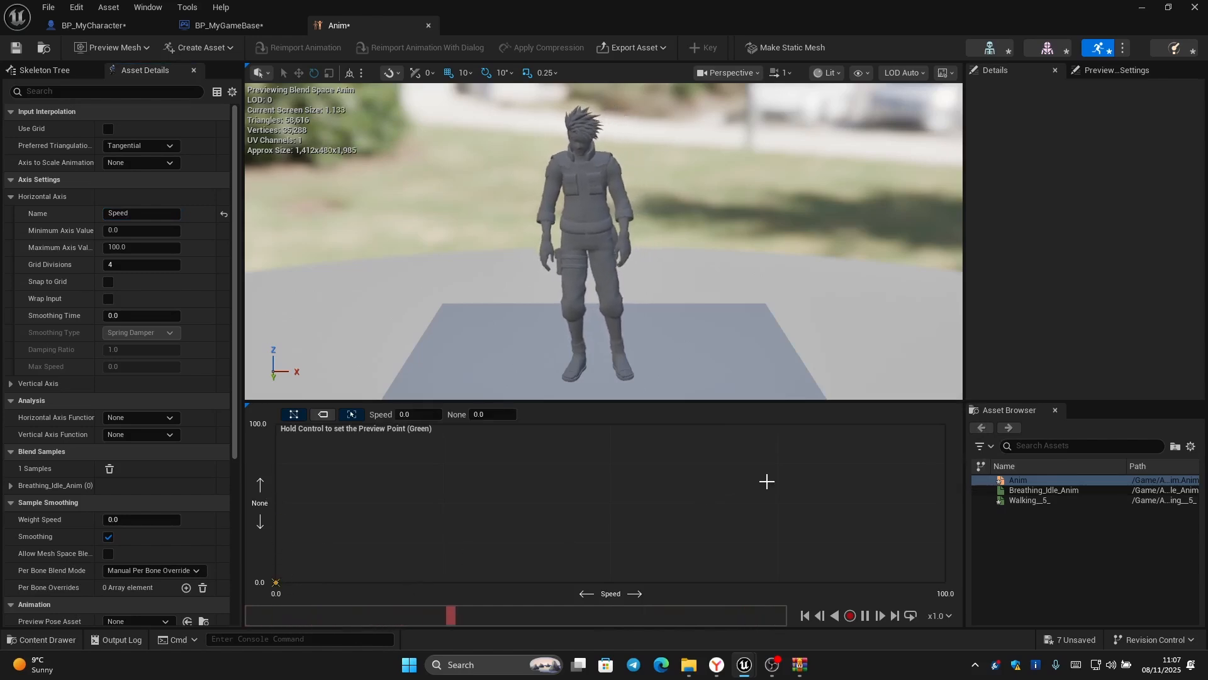
pyautogui.moveTo(1030, 501); pyautogui.dragTo(945, 584)
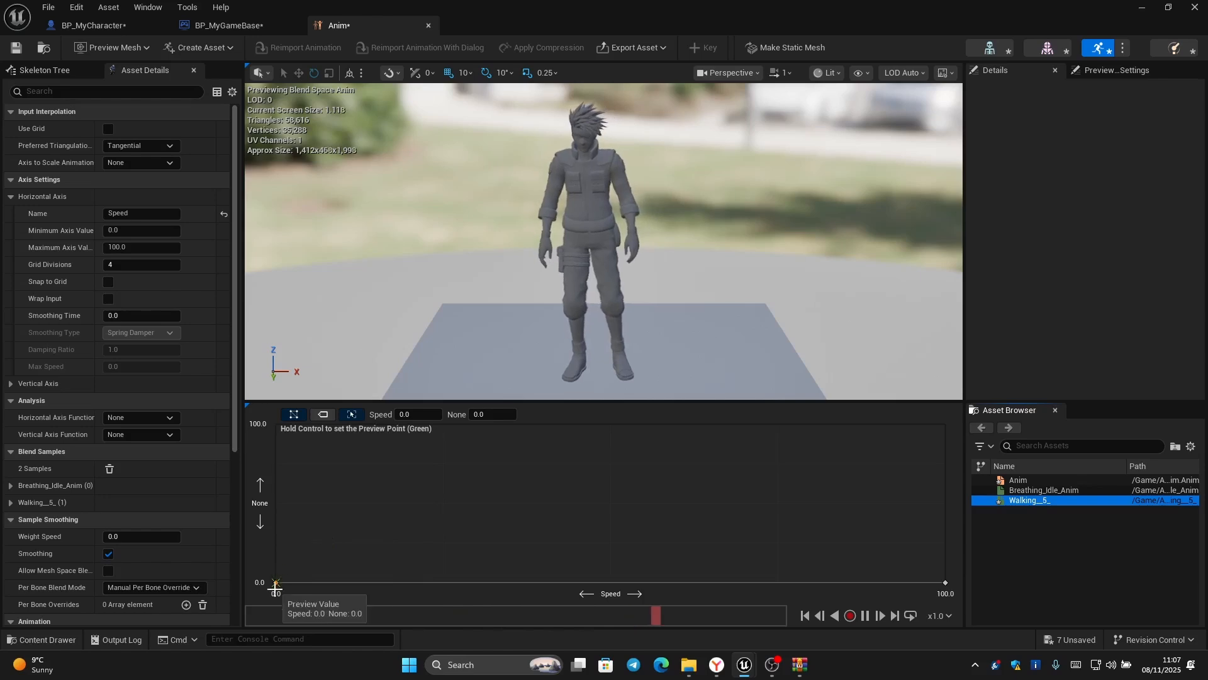
pyautogui.keyDown('ctrl'); pyautogui.moveTo(318, 593); pyautogui.dragTo(361, 599); pyautogui.keyUp('ctrl')
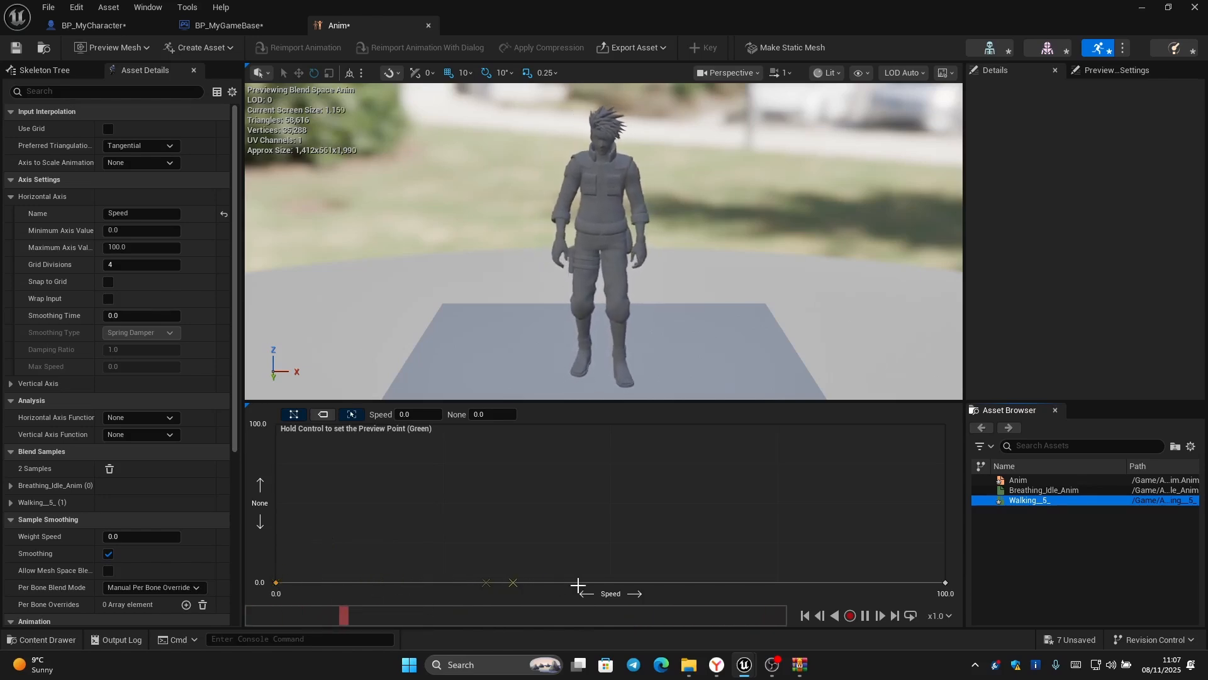
pyautogui.keyDown('ctrl'); pyautogui.moveTo(643, 587); pyautogui.dragTo(265, 582); pyautogui.keyUp('ctrl')
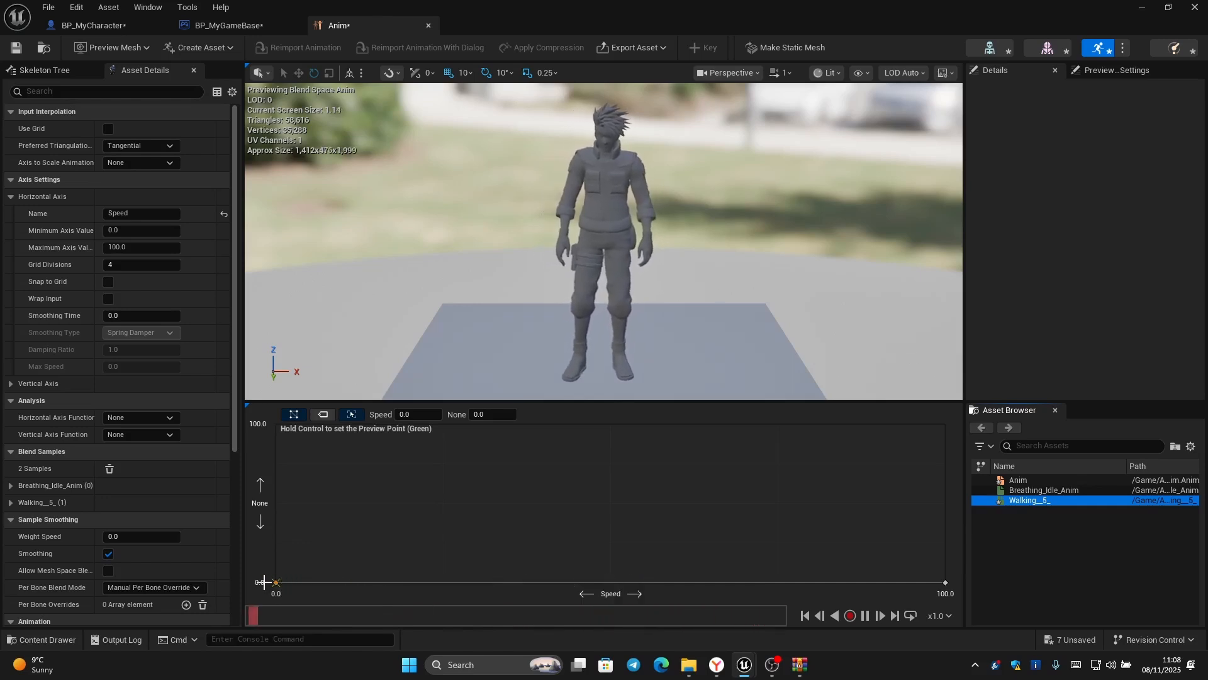
pyautogui.keyDown('ctrl'); pyautogui.moveTo(265, 582); pyautogui.dragTo(409, 595); pyautogui.keyUp('ctrl')
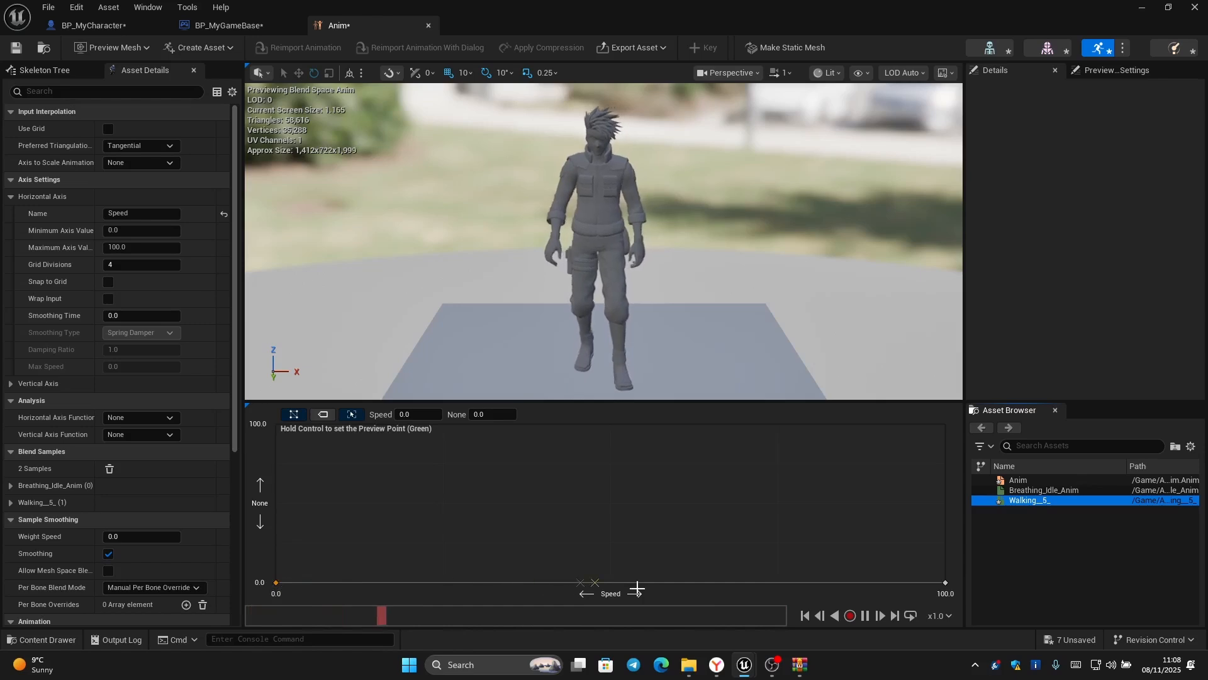
pyautogui.keyDown('ctrl'); pyautogui.moveTo(644, 587); pyautogui.dragTo(265, 590); pyautogui.keyUp('ctrl')
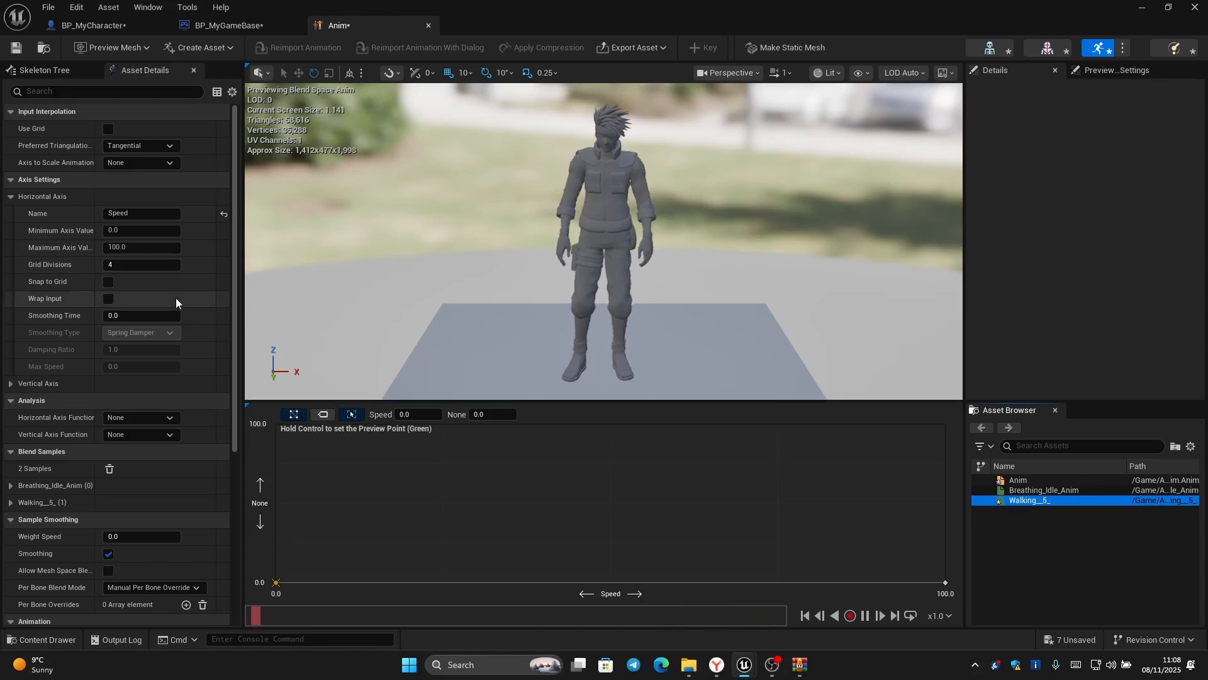
# Set the maximum value of the Speed axis to 200 and return to the level editor window.
pyautogui.click(129, 247)
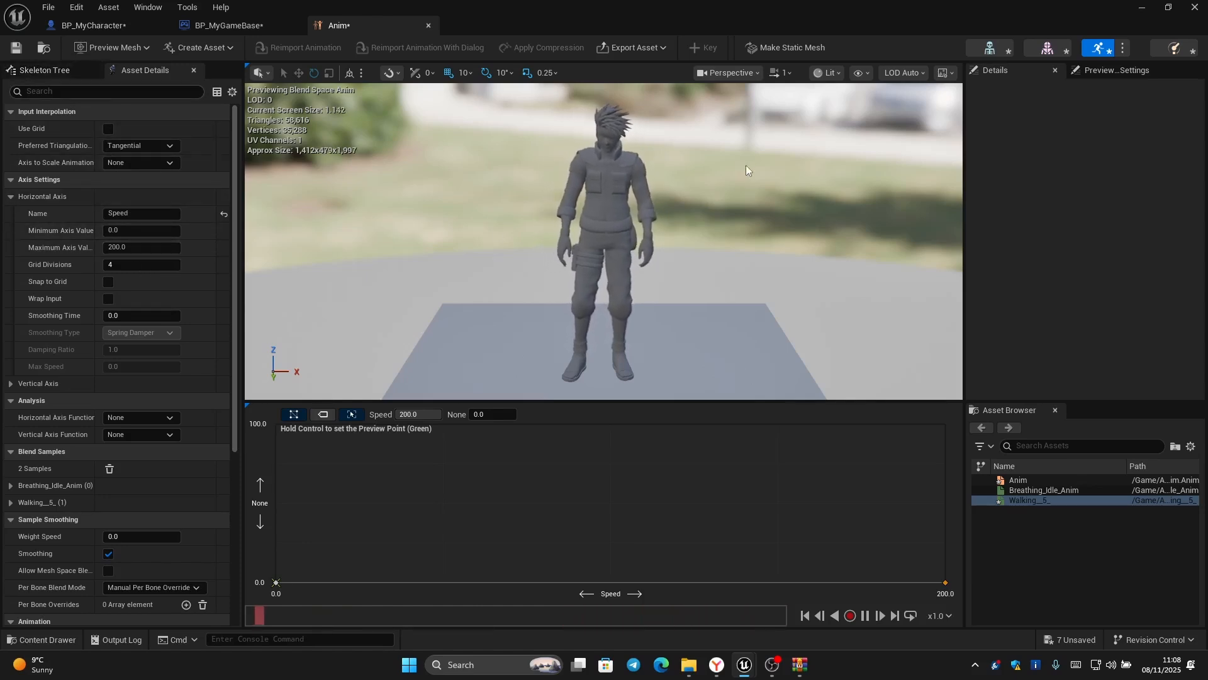
pyautogui.doubleClick(1120, 18)
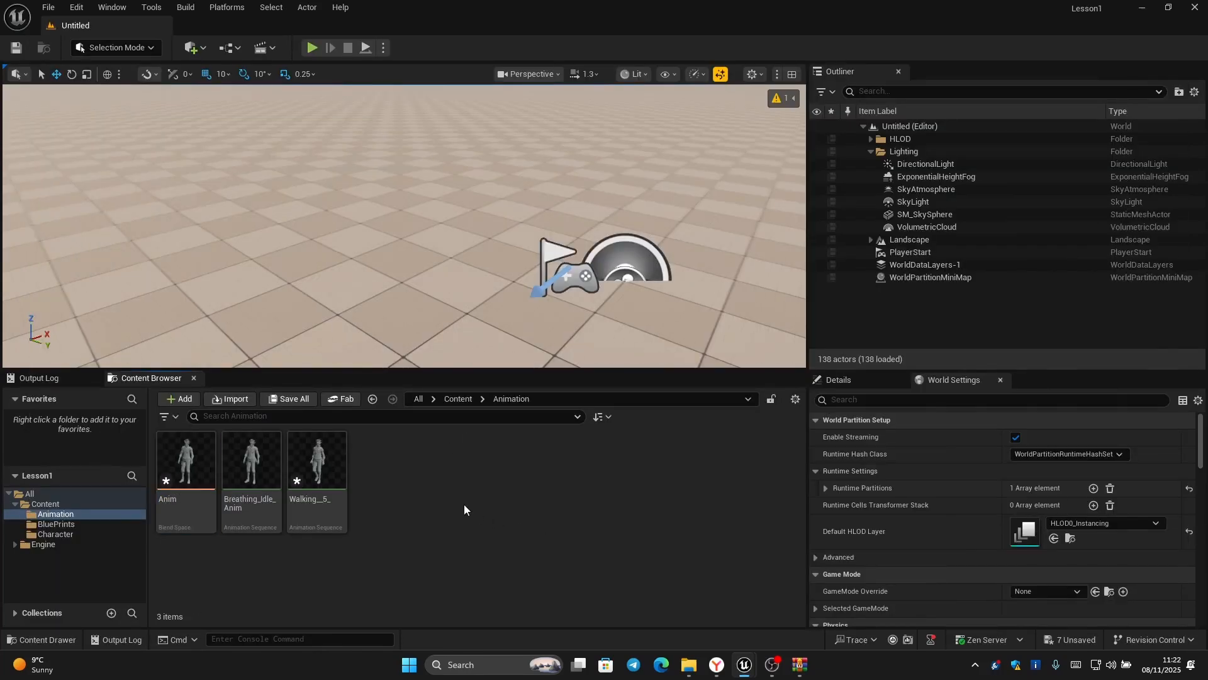
pyautogui.rightClick(425, 476)
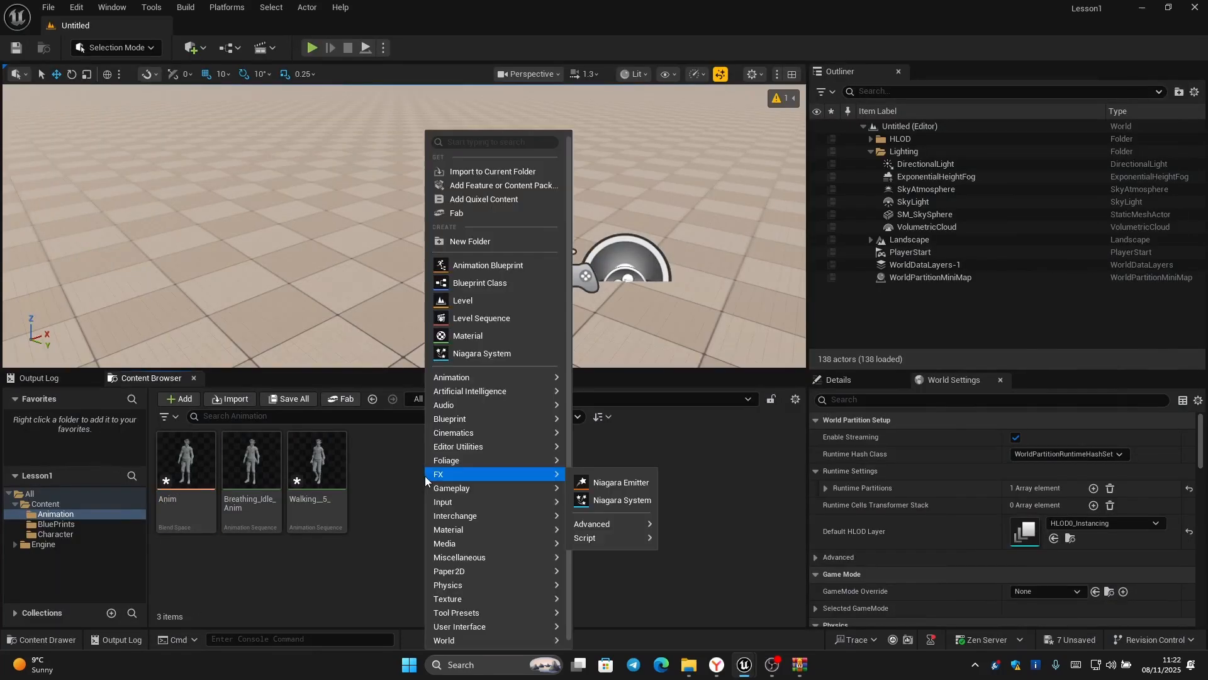
pyautogui.click(473, 288)
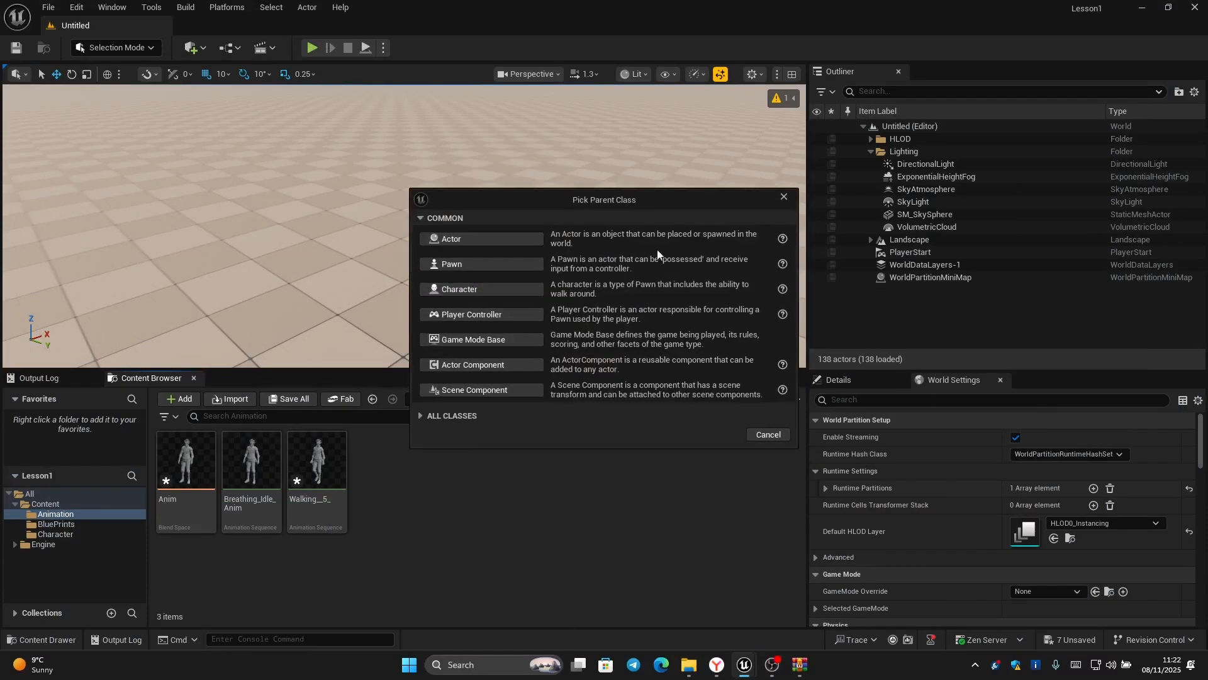
pyautogui.click(783, 198)
# Create an Animation Blueprint for Breathing_Idle_Skeleton in the Animation folder, keeping the default name NewAnimBlueprint.
pyautogui.rightClick(399, 477)
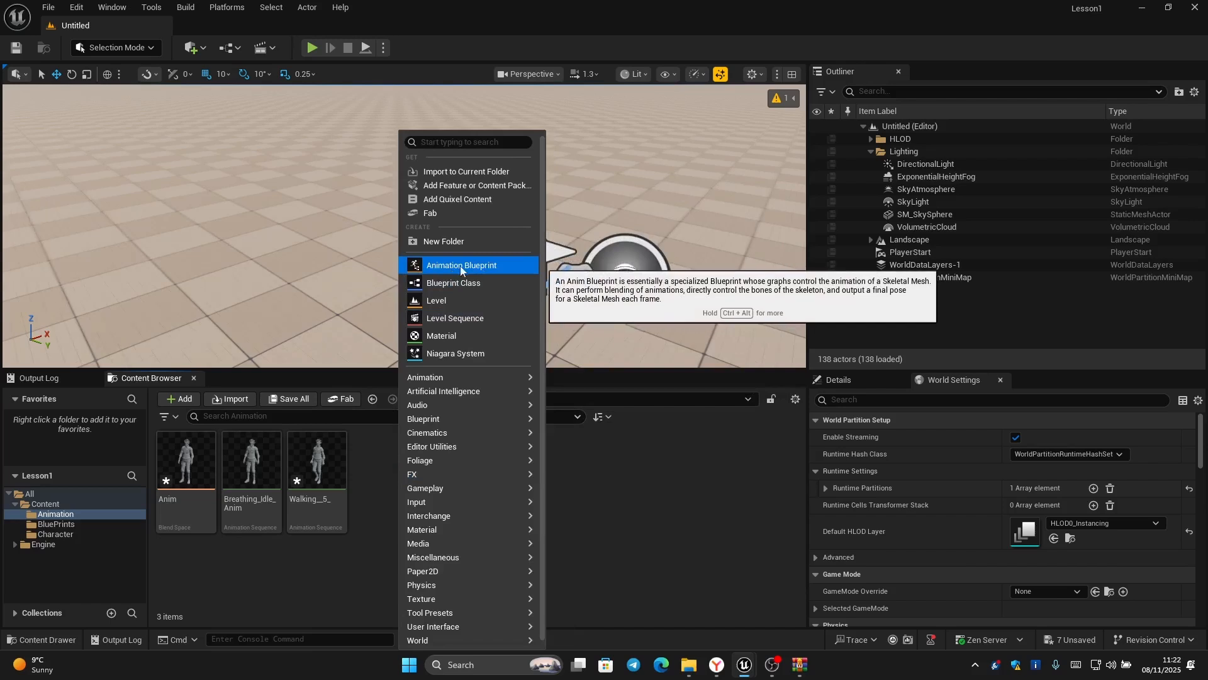
pyautogui.click(477, 271)
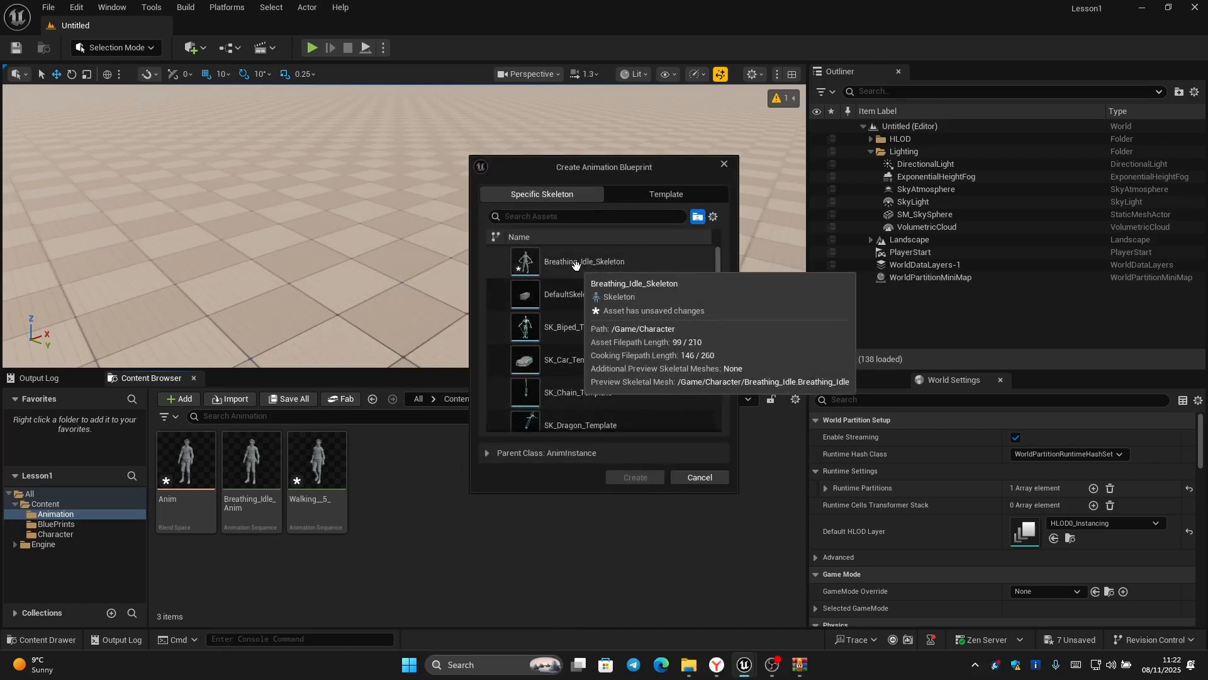
pyautogui.click(576, 264)
pyautogui.click(637, 476)
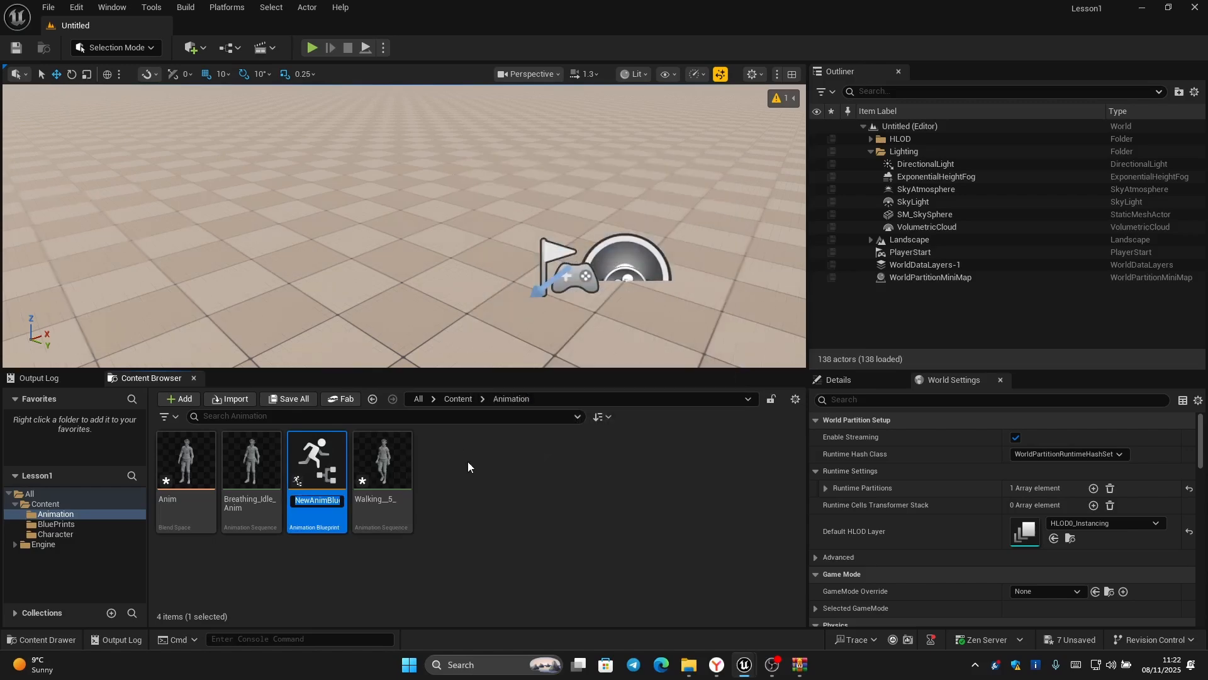
pyautogui.press('Return')
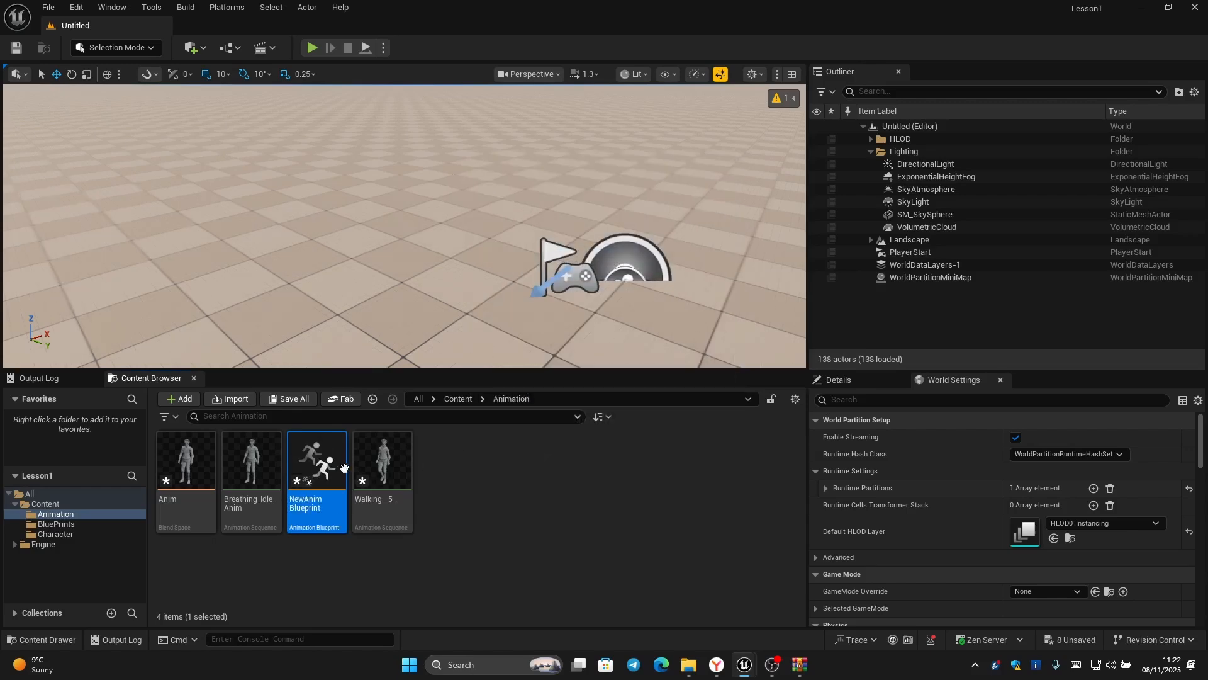
# Open NewAnimBlueprint and examine the Output Pose node in its AnimGraph and the default nodes in its EventGraph.
pyautogui.doubleClick(326, 465)
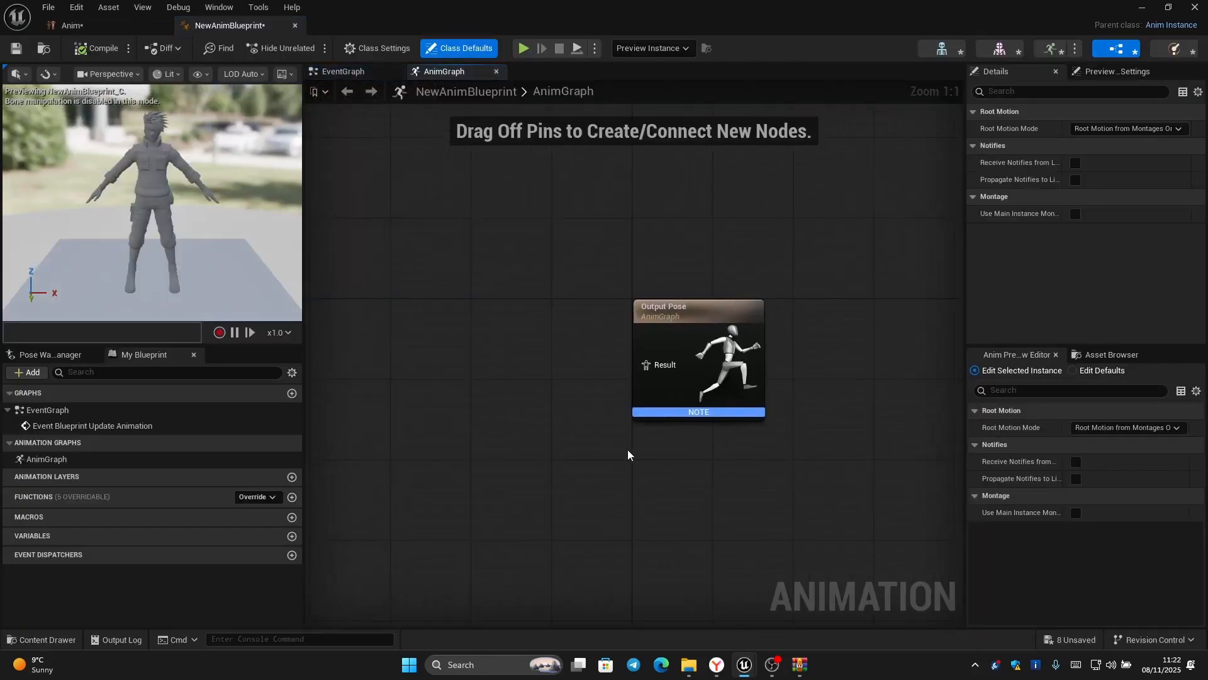
pyautogui.moveTo(620, 395); pyautogui.dragTo(607, 386, button='right')
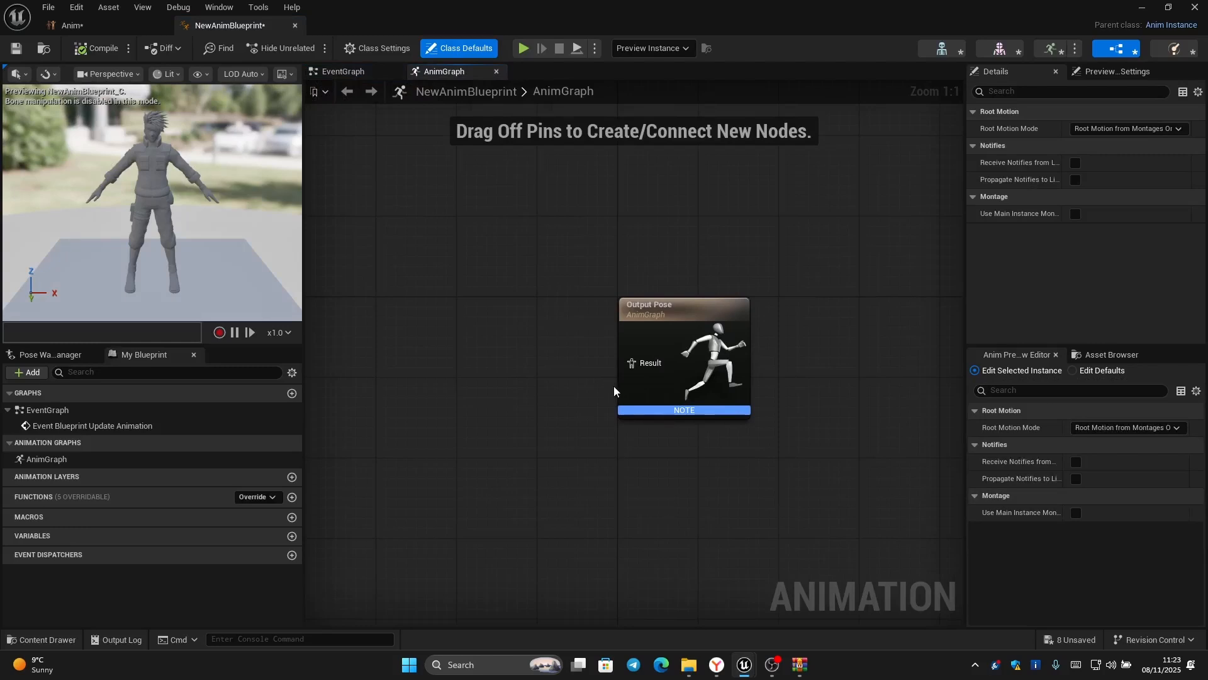
pyautogui.moveTo(830, 321); pyautogui.dragTo(798, 309, button='right')
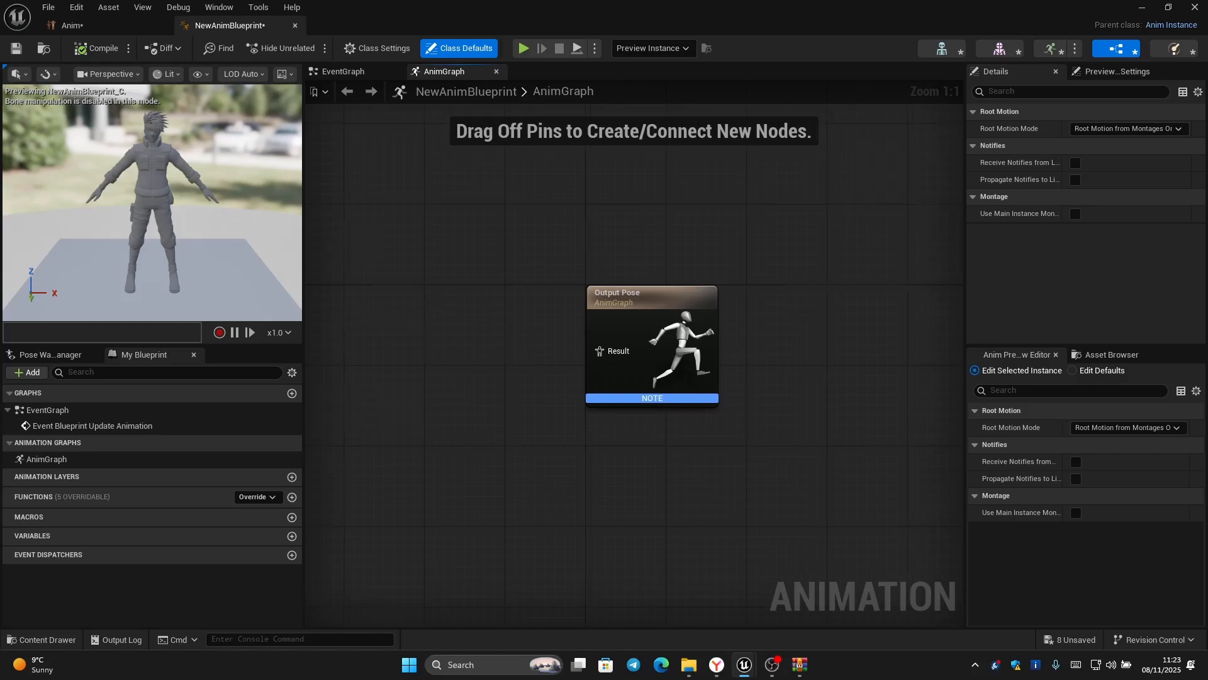
pyautogui.moveTo(430, 124); pyautogui.dragTo(436, 121, button='right')
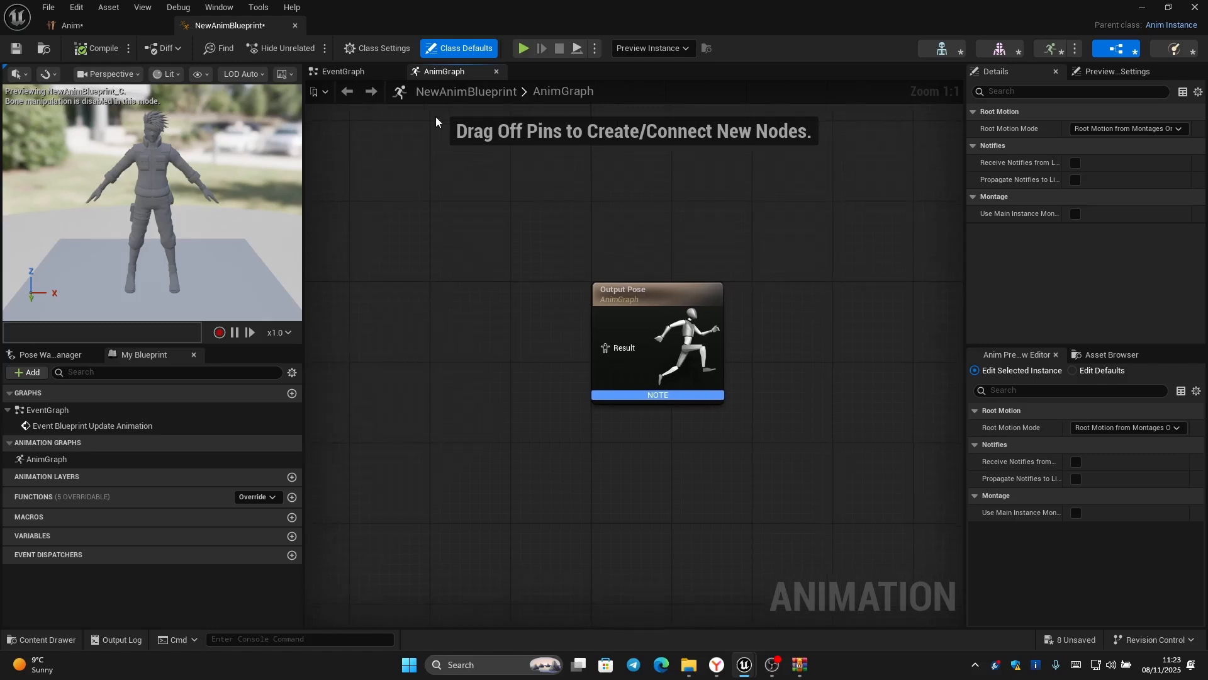
pyautogui.click(345, 75)
pyautogui.moveTo(726, 314); pyautogui.dragTo(542, 264, button='right')
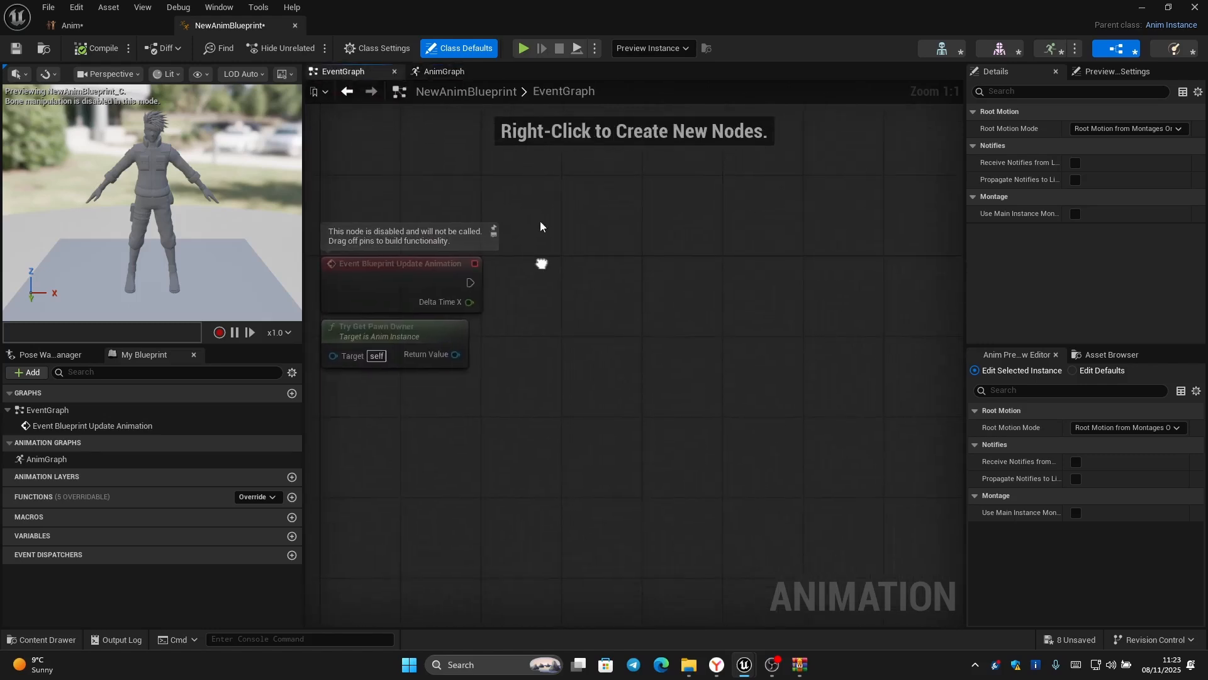
pyautogui.moveTo(570, 195); pyautogui.dragTo(611, 177, button='right')
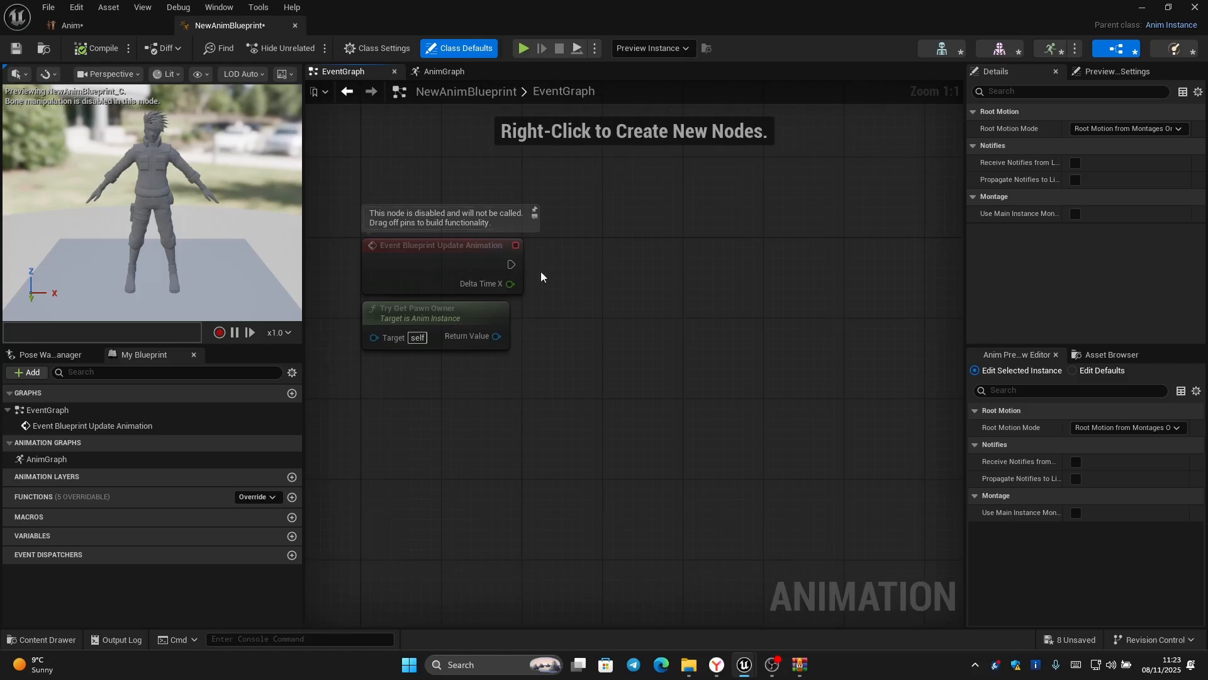
pyautogui.moveTo(625, 266); pyautogui.dragTo(635, 260, button='right')
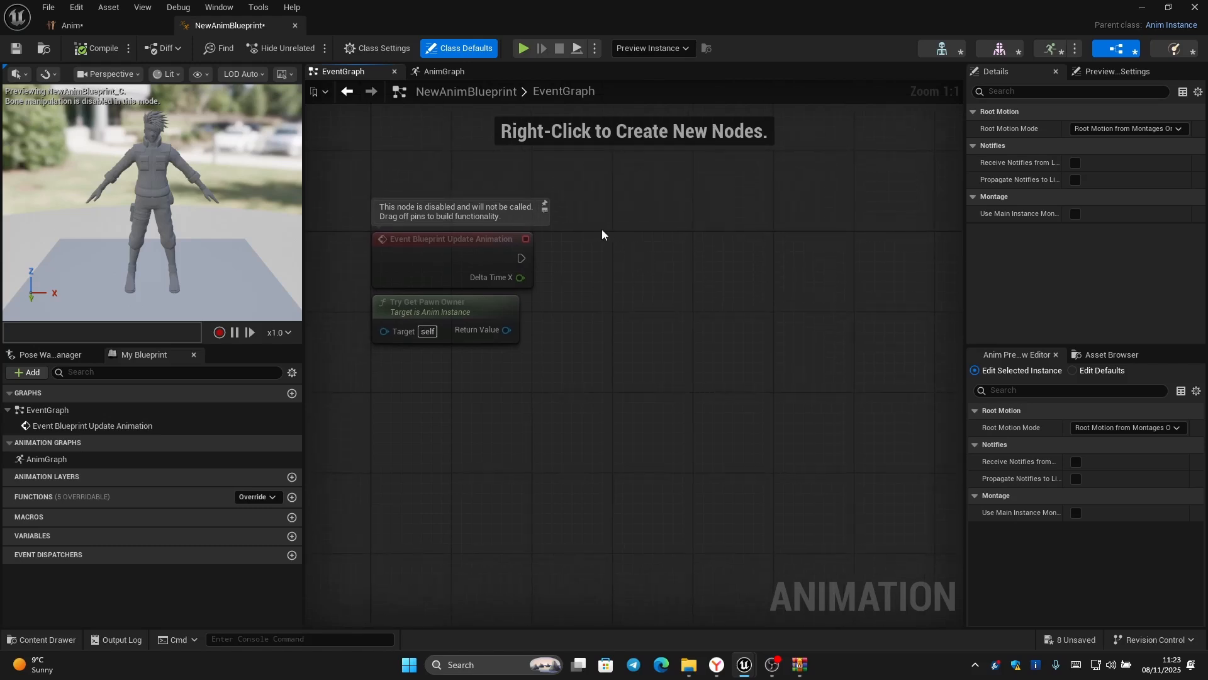
pyautogui.moveTo(602, 234); pyautogui.dragTo(607, 221, button='right')
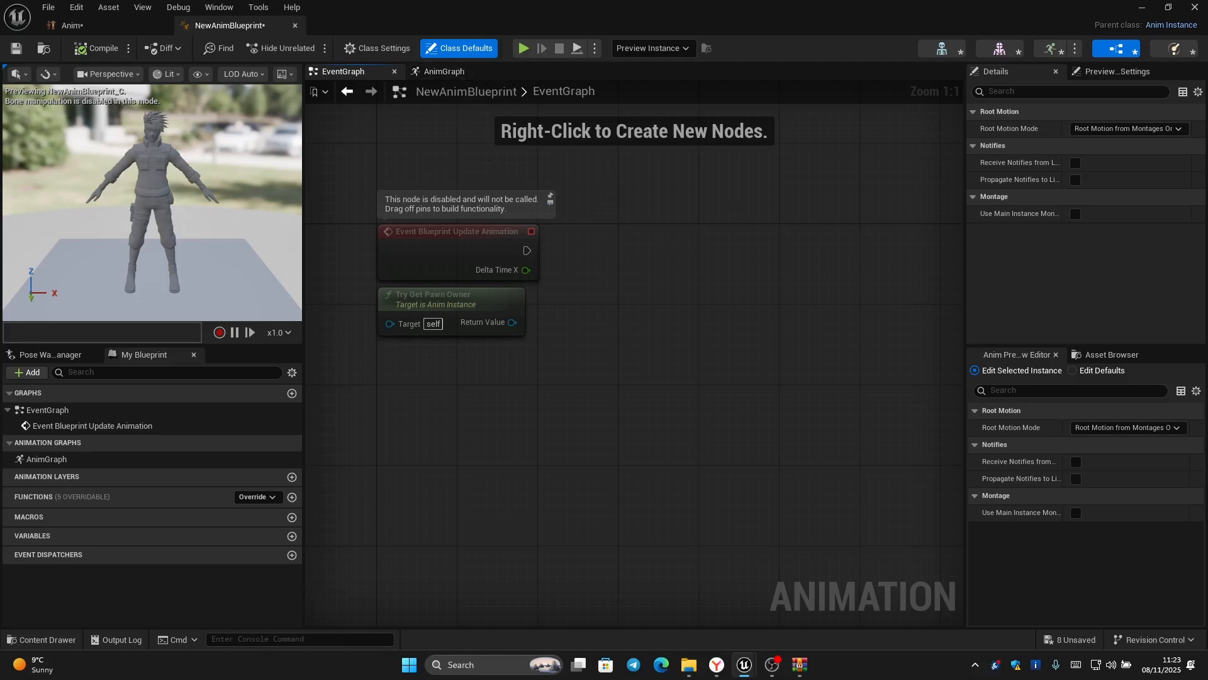
# Add the Anim blend space to the AnimGraph, connect it to the Output Pose result, and compile the blueprint.
pyautogui.moveTo(653, 218); pyautogui.dragTo(727, 230, button='right')
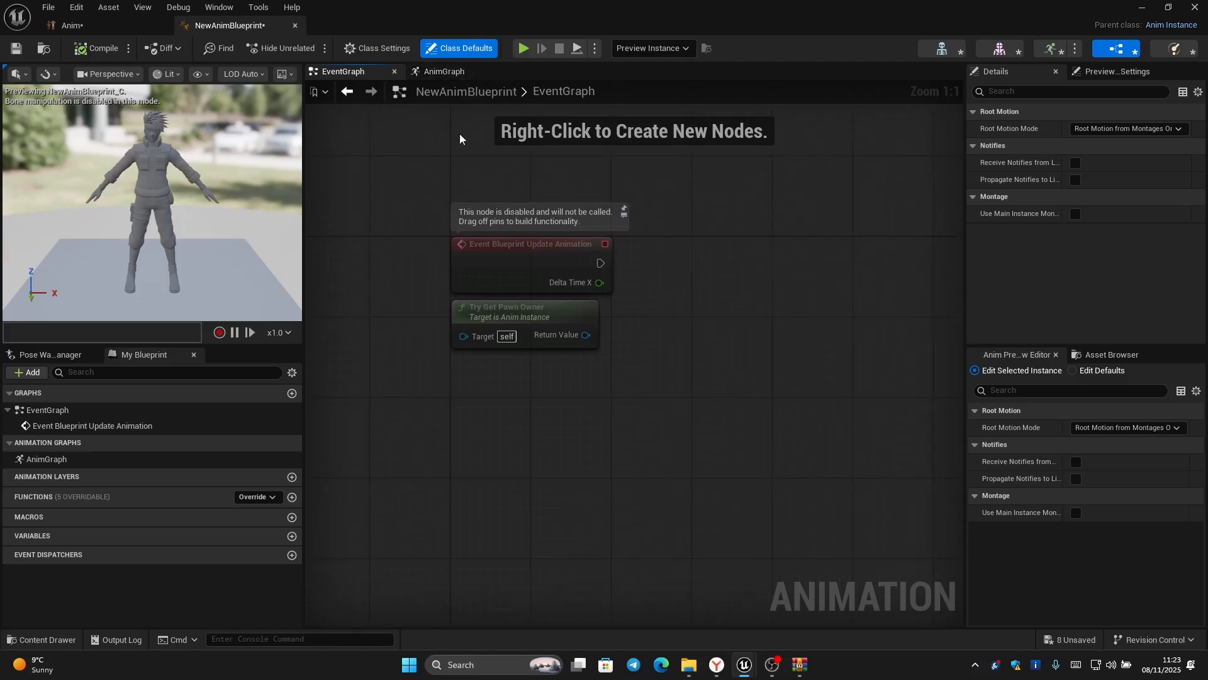
pyautogui.click(438, 74)
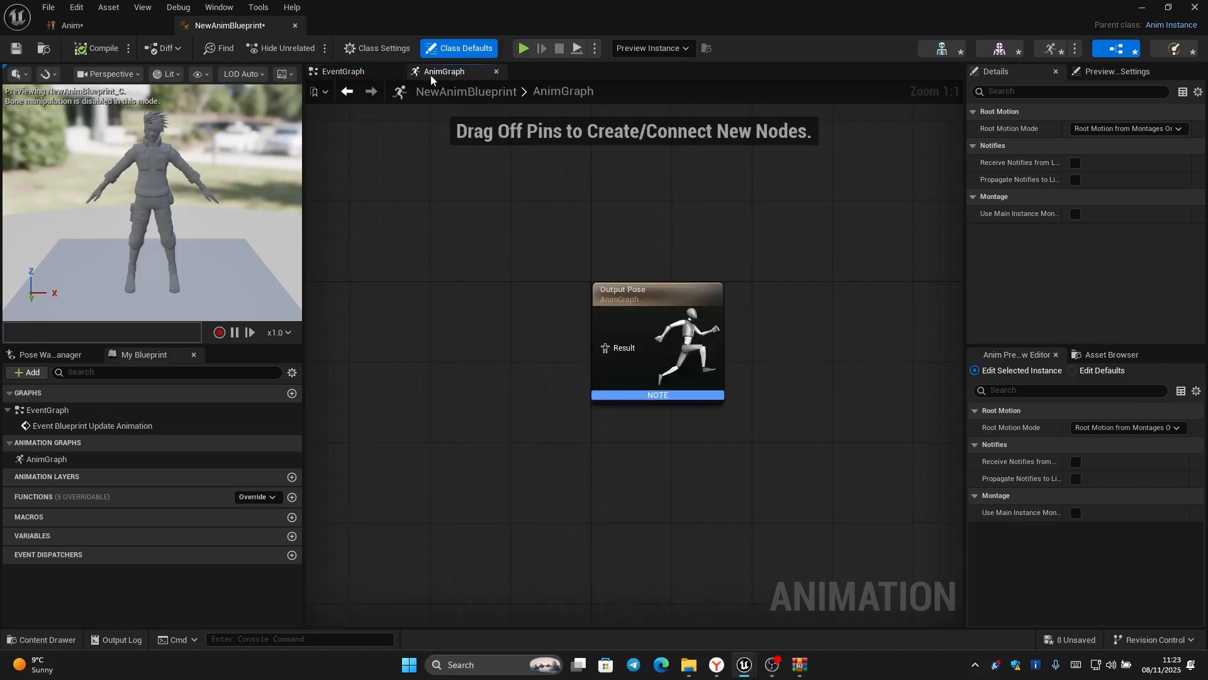
pyautogui.moveTo(702, 306); pyautogui.dragTo(719, 293, button='right')
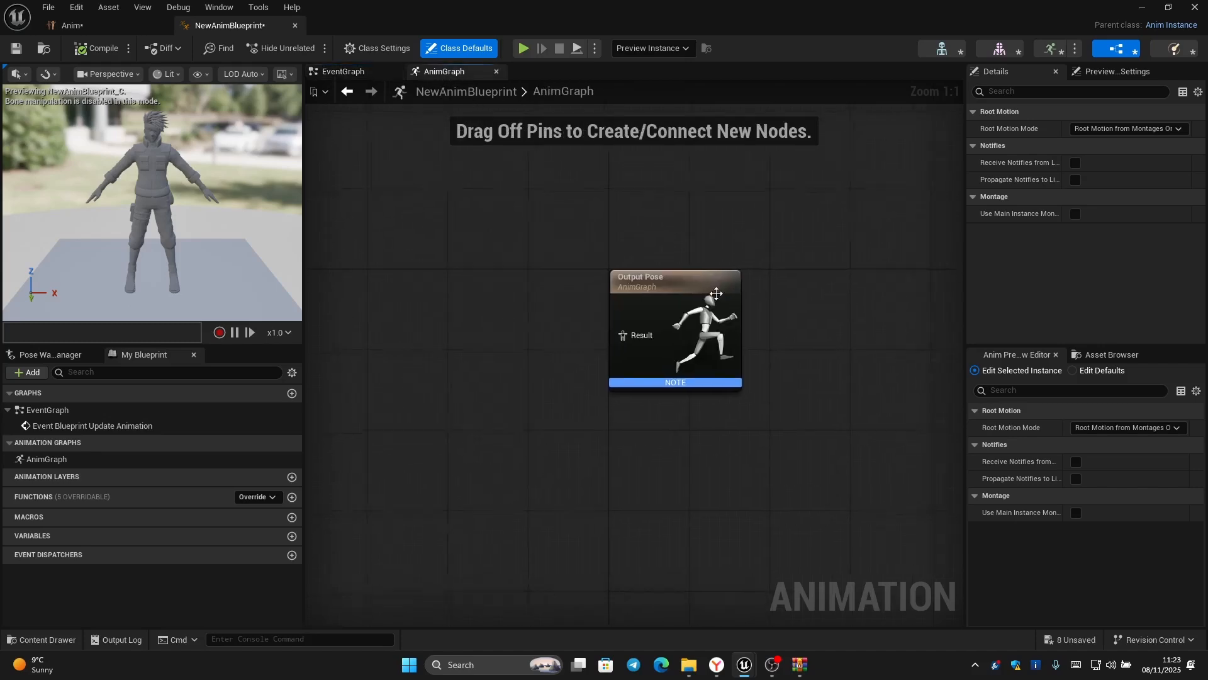
pyautogui.click(39, 642)
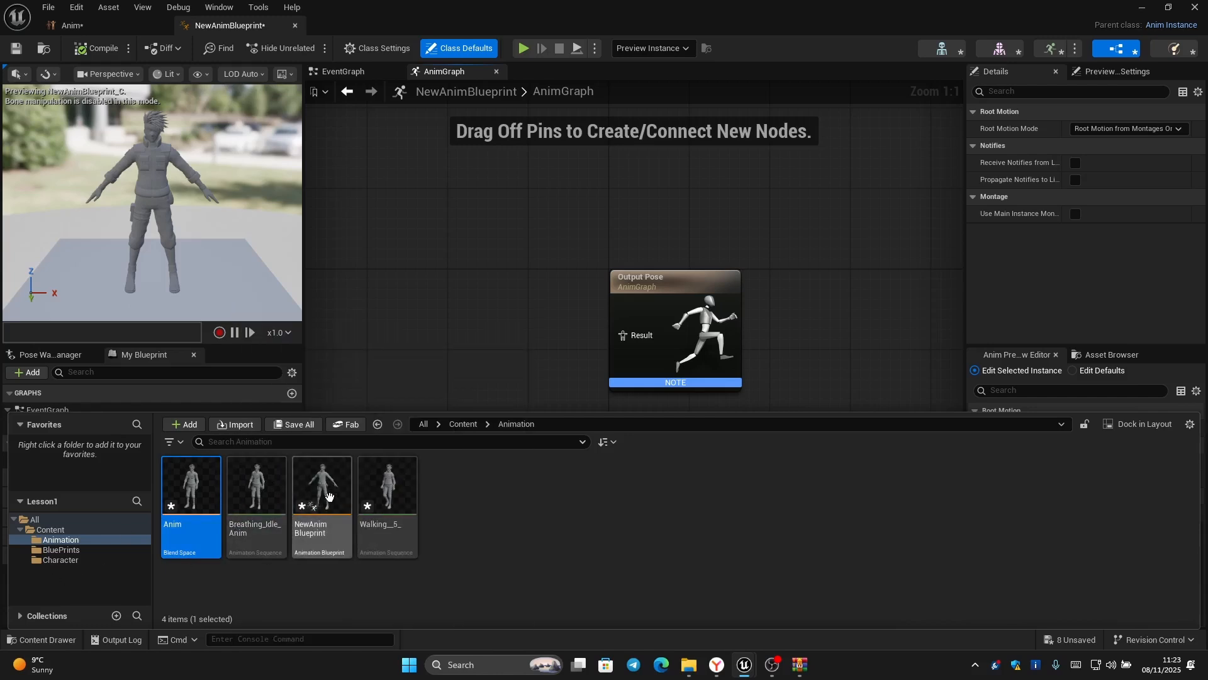
pyautogui.moveTo(186, 488)
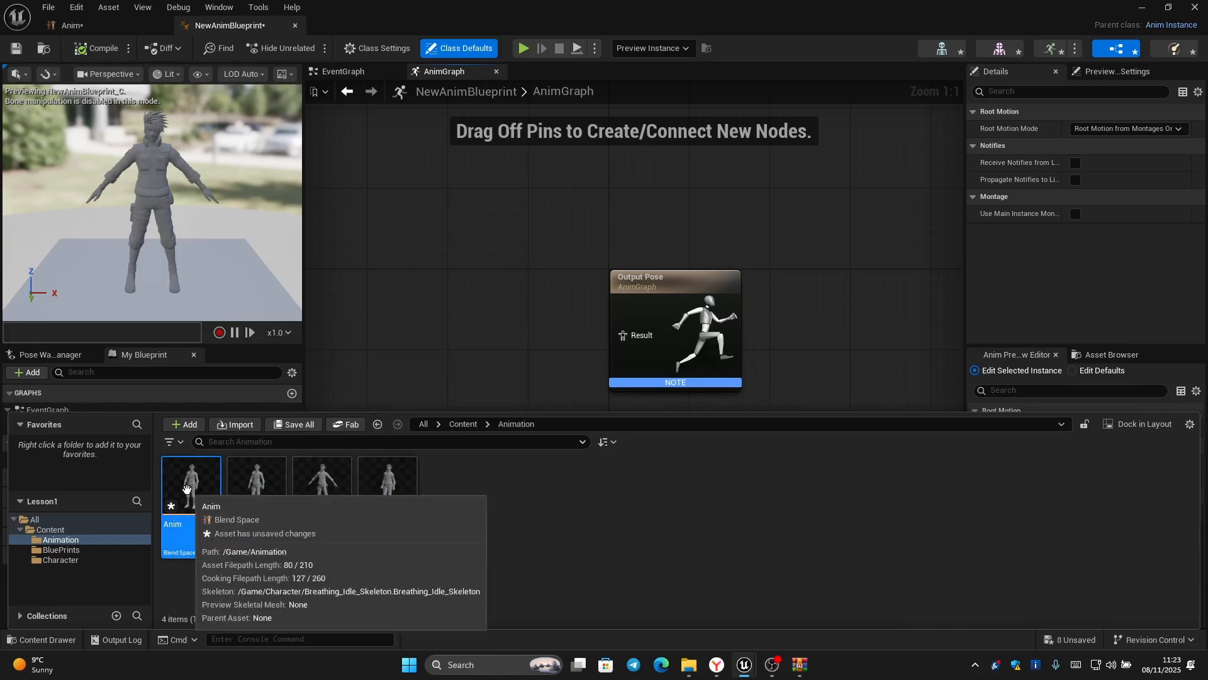
pyautogui.moveTo(196, 495); pyautogui.dragTo(424, 307)
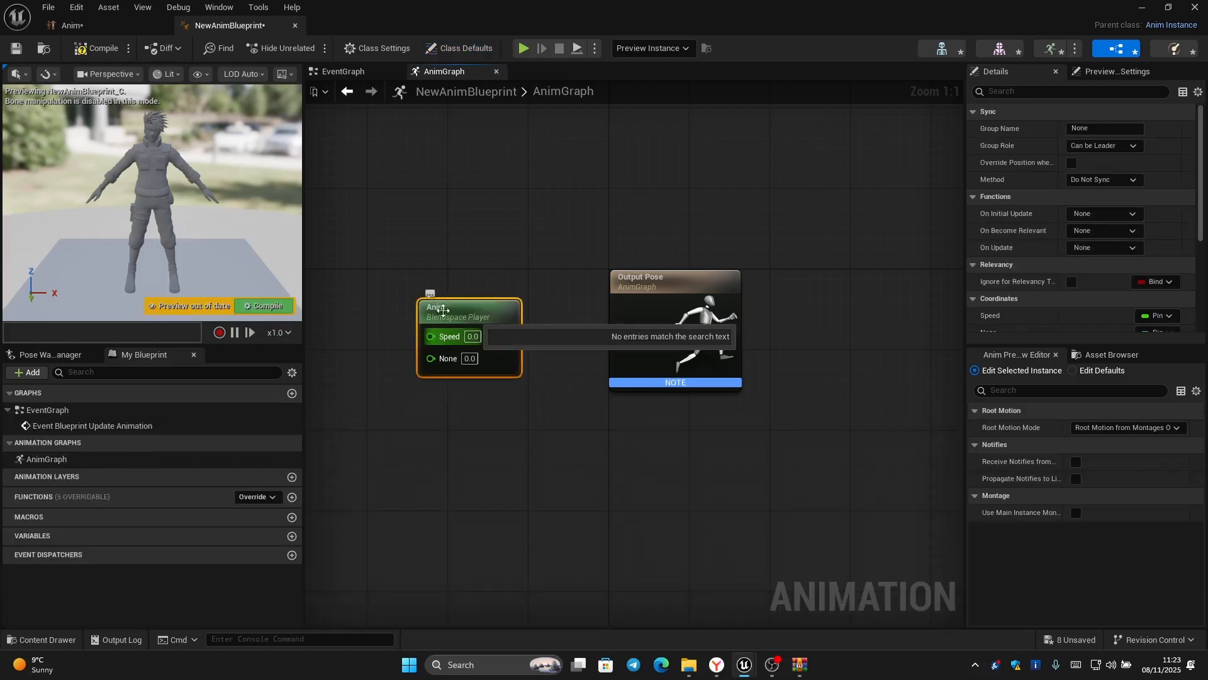
pyautogui.moveTo(504, 244); pyautogui.dragTo(557, 248, button='right')
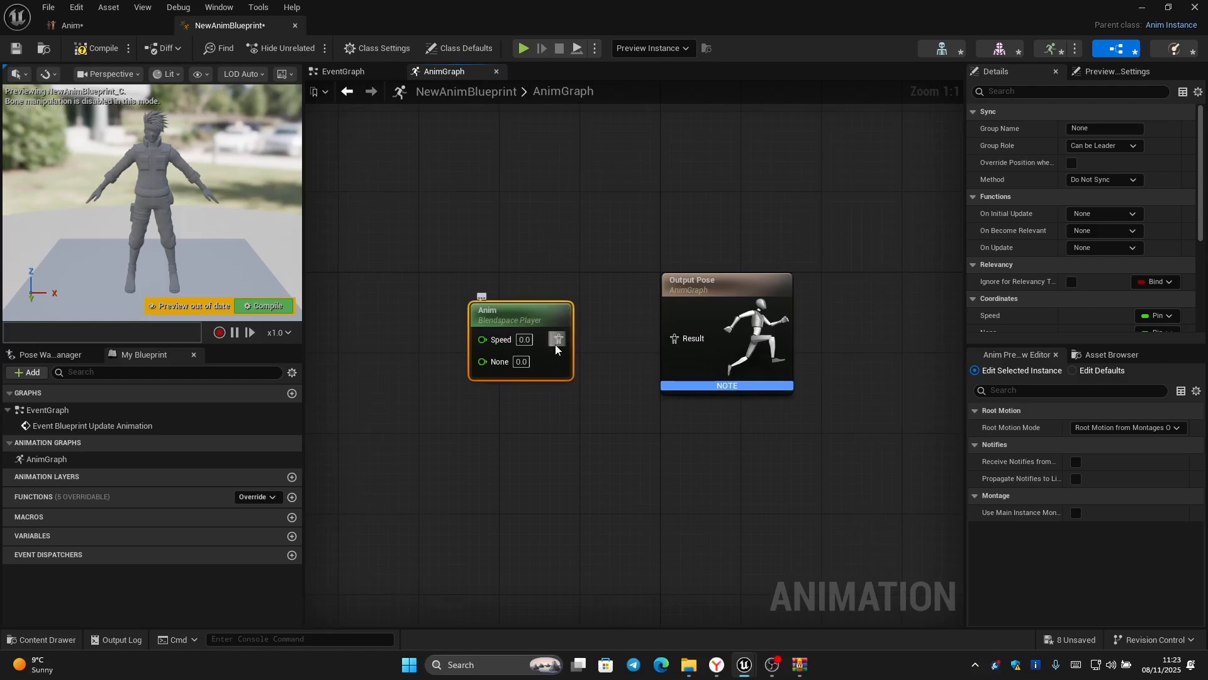
pyautogui.moveTo(557, 340); pyautogui.dragTo(680, 338)
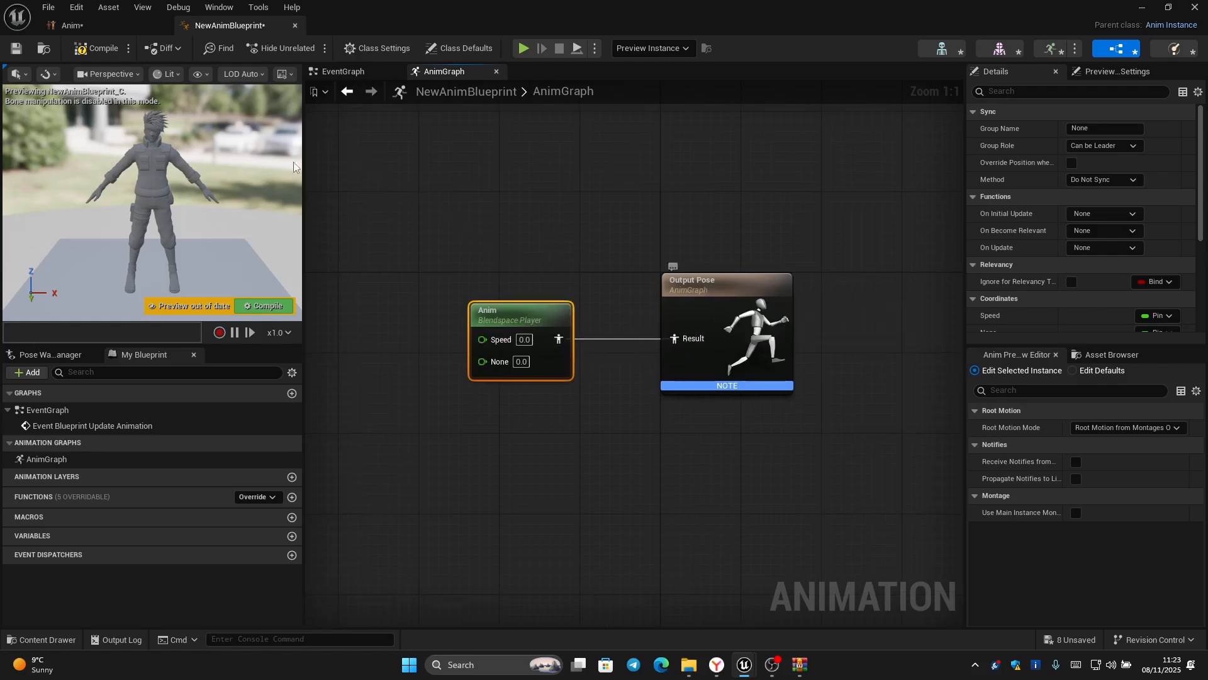
pyautogui.click(91, 48)
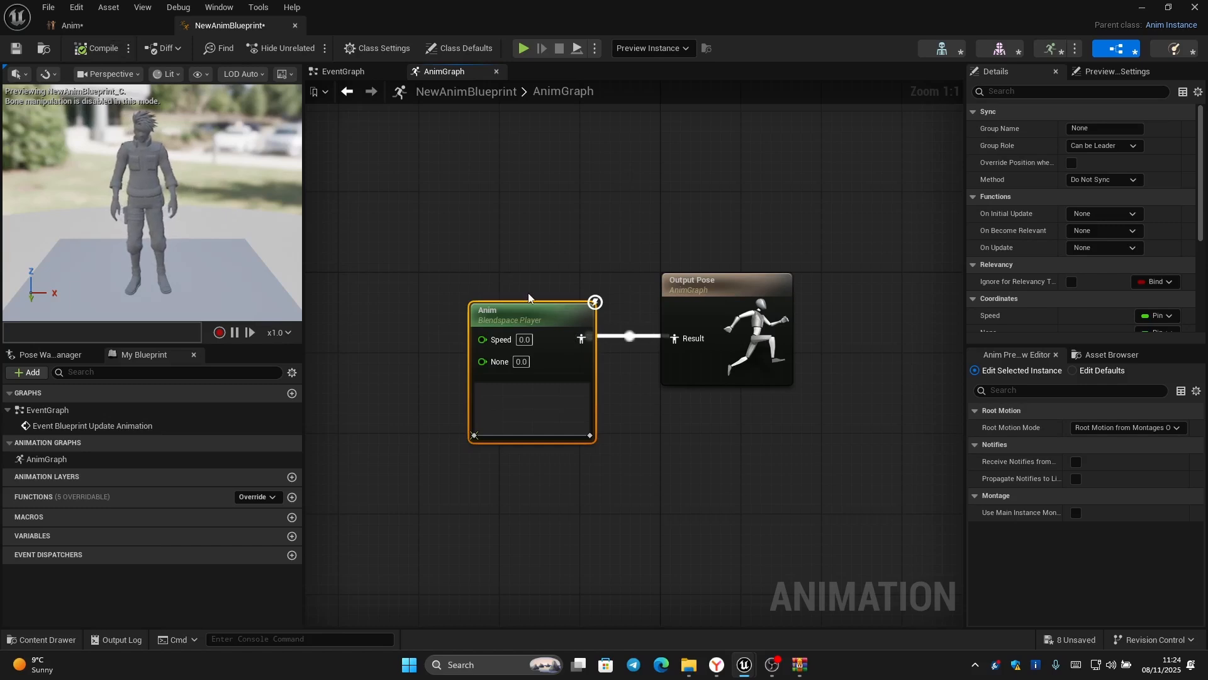
# Set the Anim blend space player's Speed to 200 and compile to preview the animation.
pyautogui.click(523, 340)
pyautogui.doubleClick(524, 340)
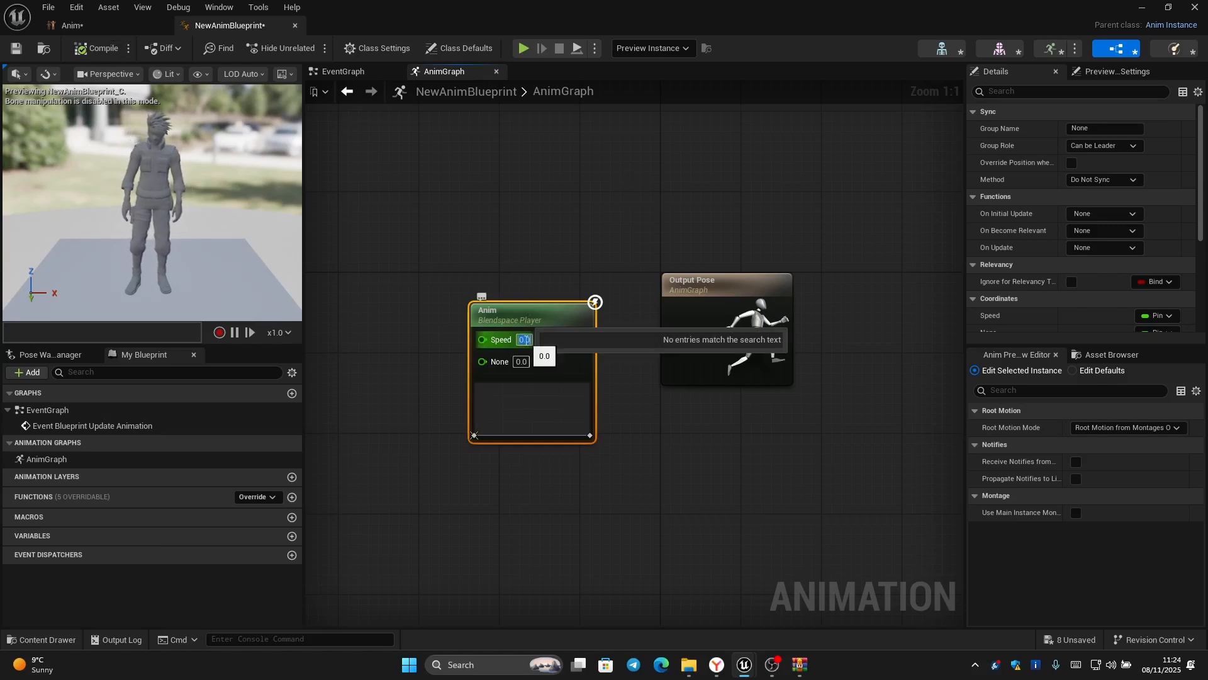
pyautogui.write('200')
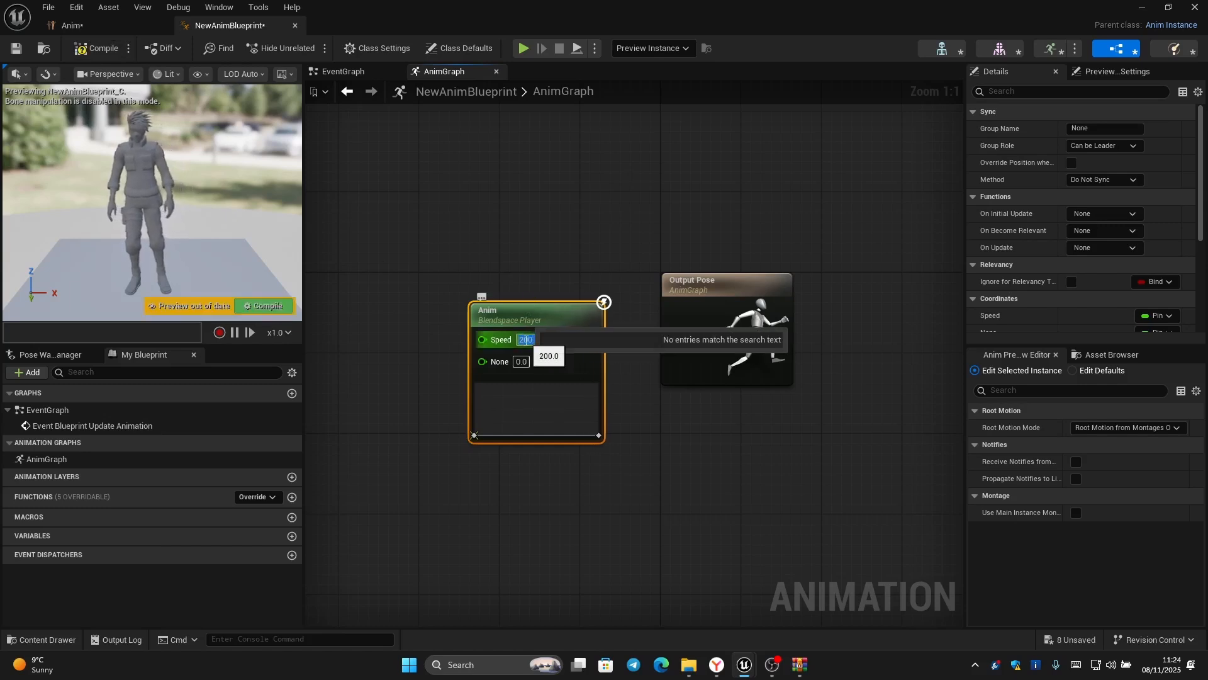
pyautogui.press('Return')
pyautogui.click(561, 266)
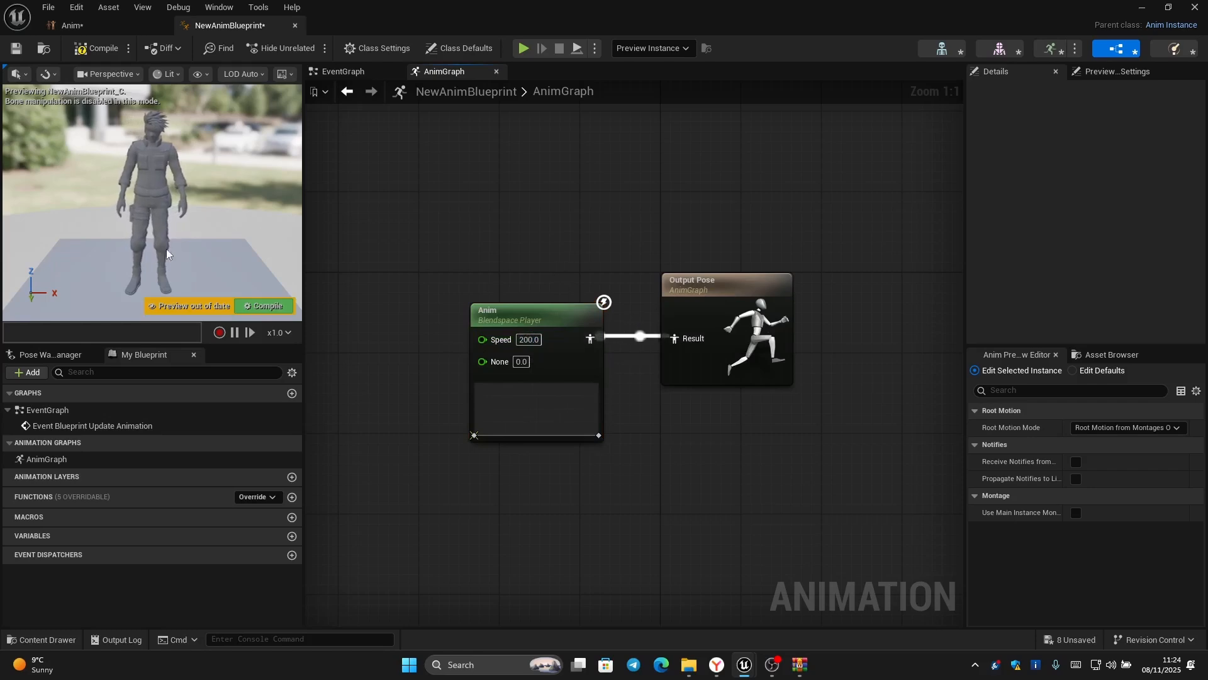
pyautogui.click(79, 50)
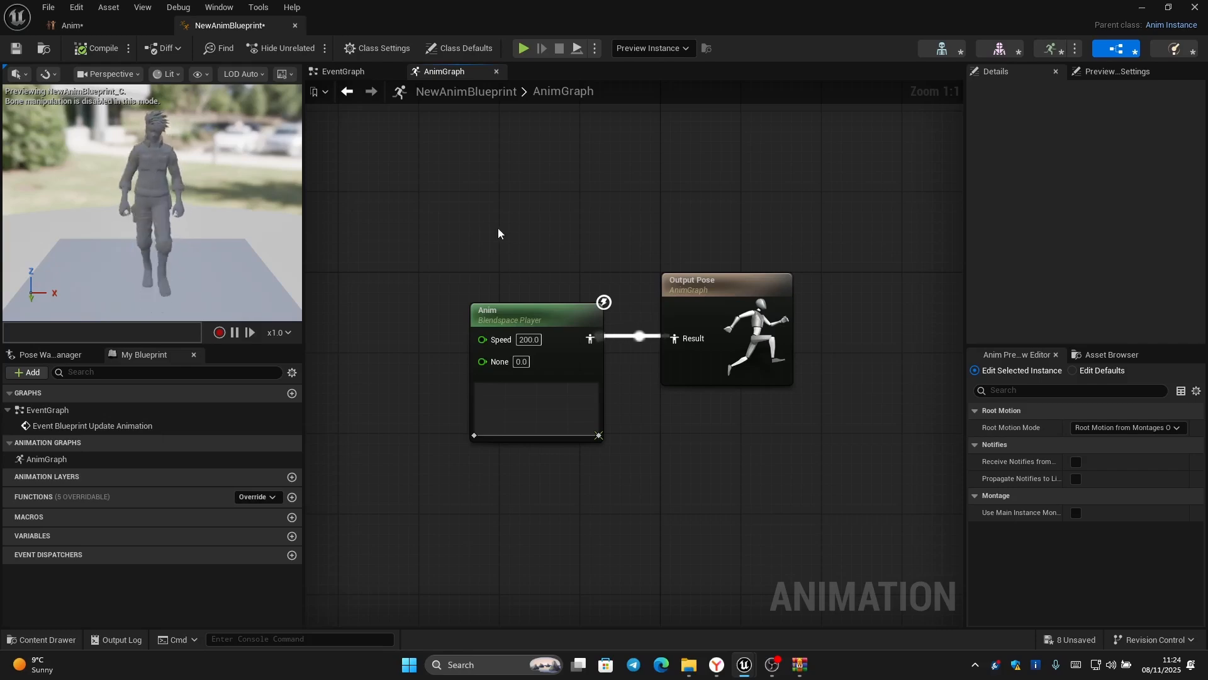
# Reset the Anim blend space player's Speed value to 0.0.
pyautogui.moveTo(511, 236); pyautogui.dragTo(596, 213, button='right')
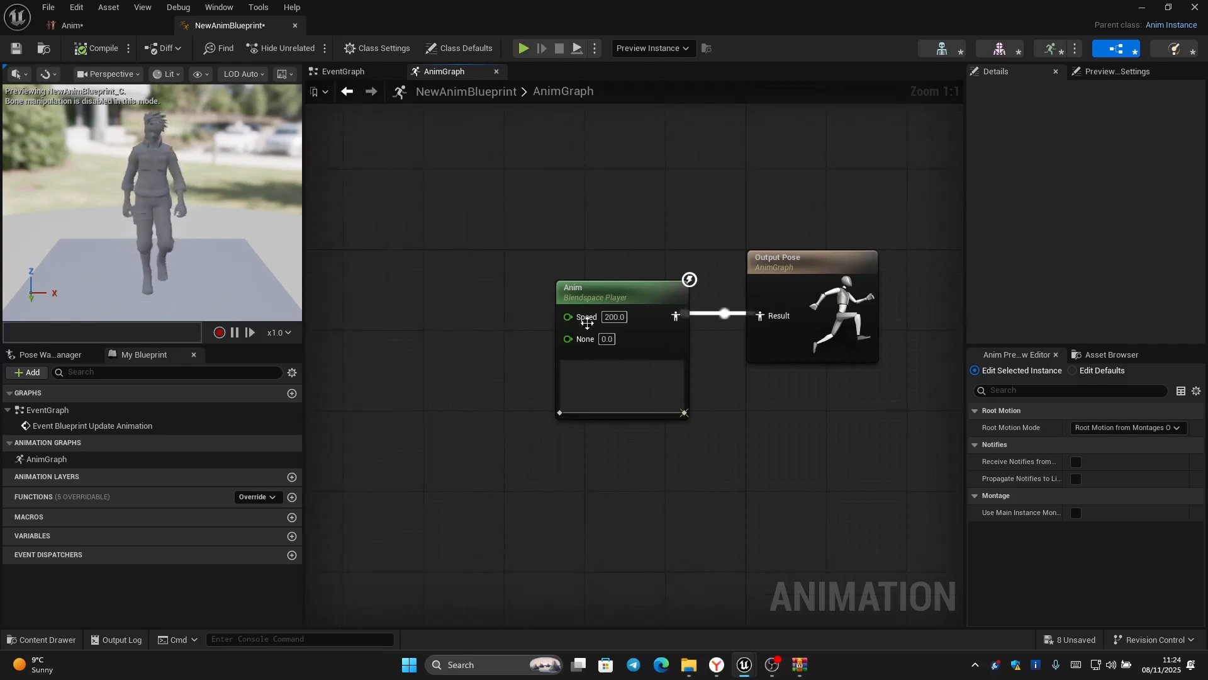
pyautogui.doubleClick(615, 316)
pyautogui.press('BackSpace')
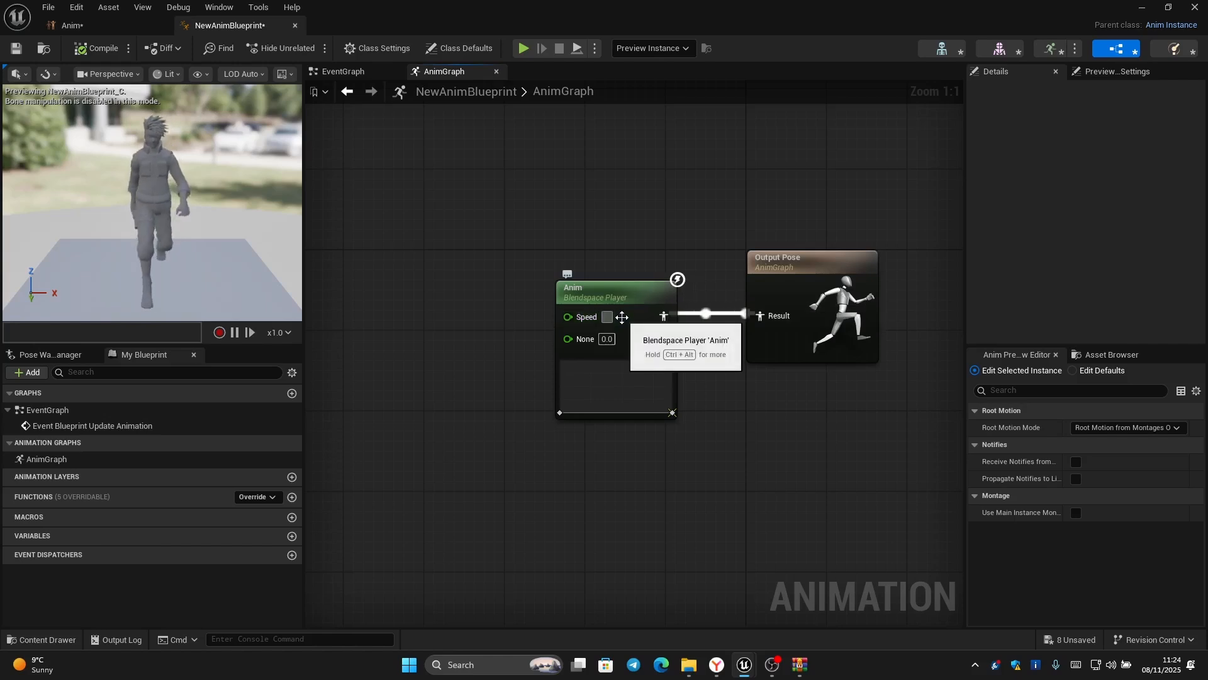
pyautogui.press('Return')
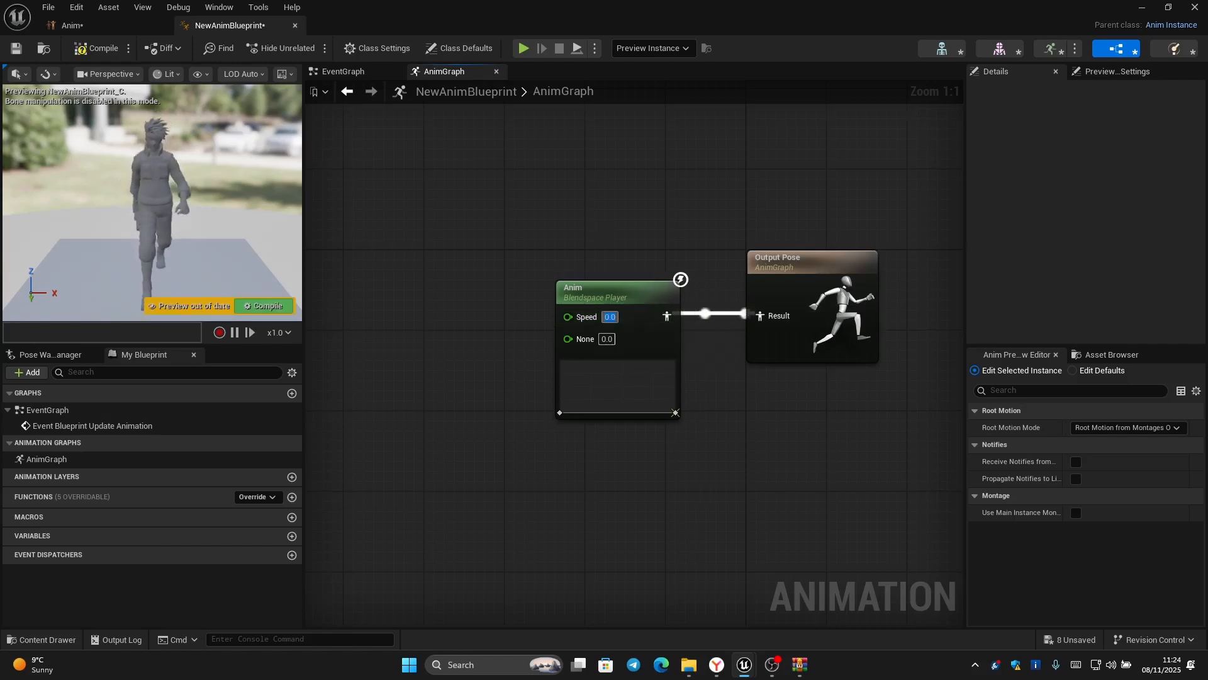
# Promote the Anim node's Speed pin to a float variable, keeping the name Speed.
pyautogui.moveTo(577, 224); pyautogui.dragTo(521, 237, button='right')
pyautogui.click(524, 331)
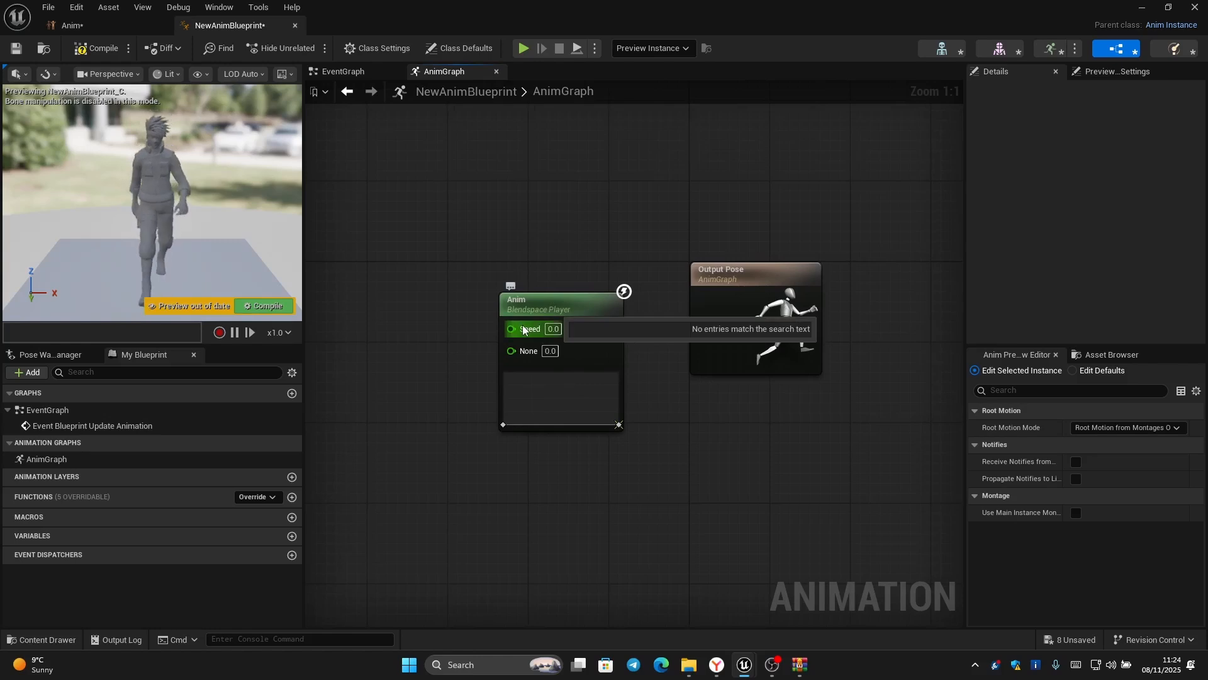
pyautogui.rightClick(523, 329)
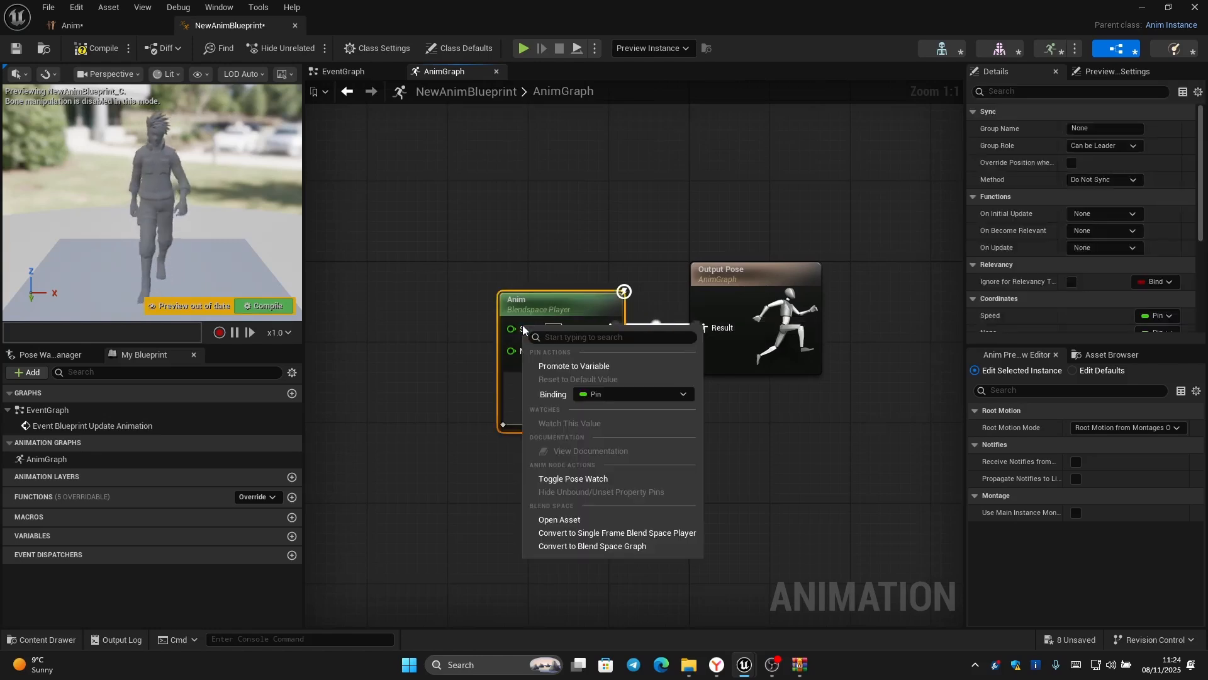
pyautogui.click(607, 372)
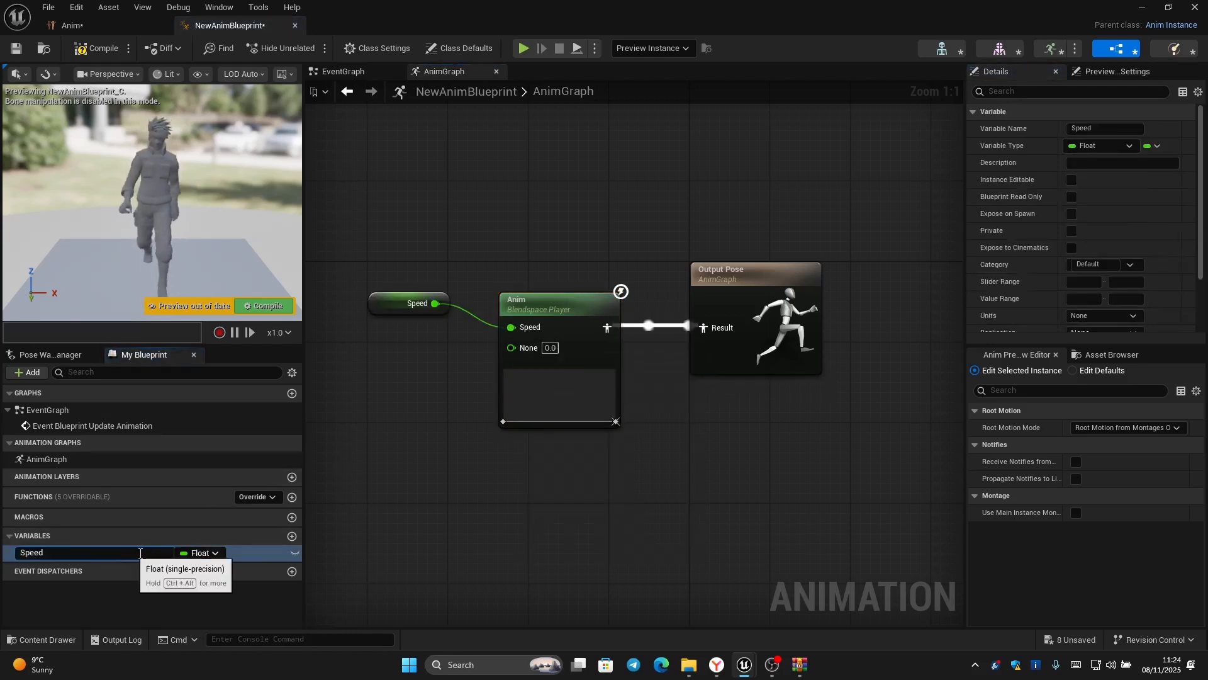
pyautogui.click(413, 538)
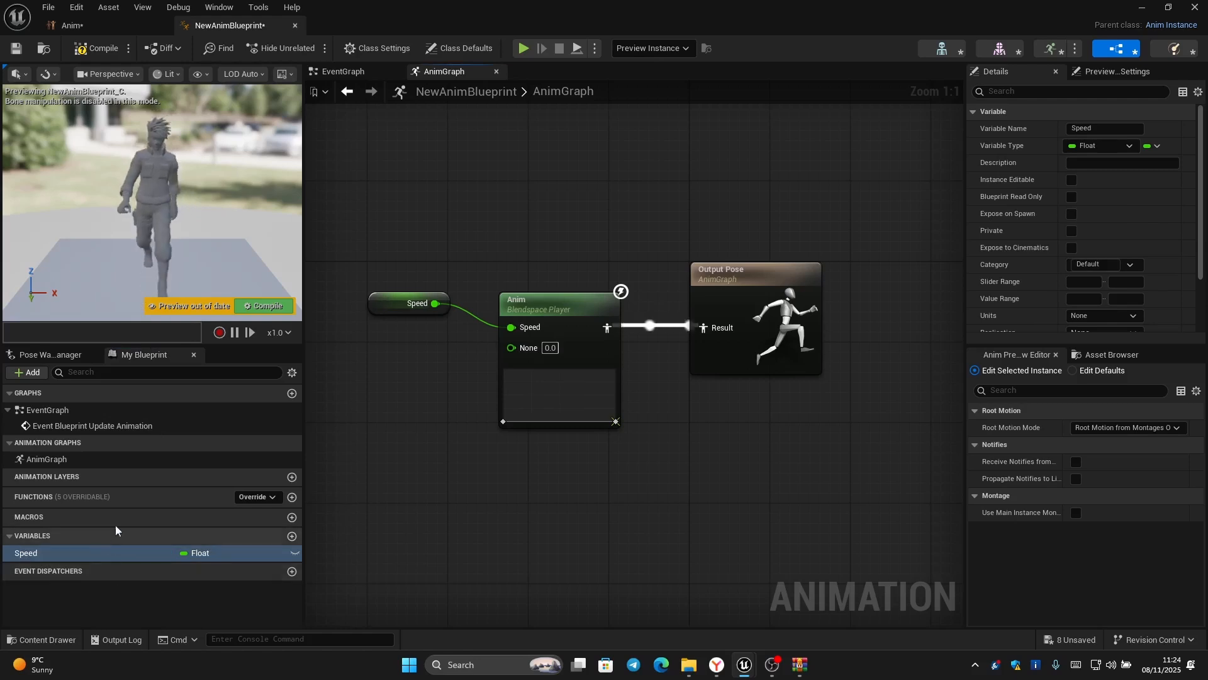
# Add an Event Blueprint Initialize Animation node to the EventGraph and position it well above the Event Blueprint Update Animation node.
pyautogui.click(355, 72)
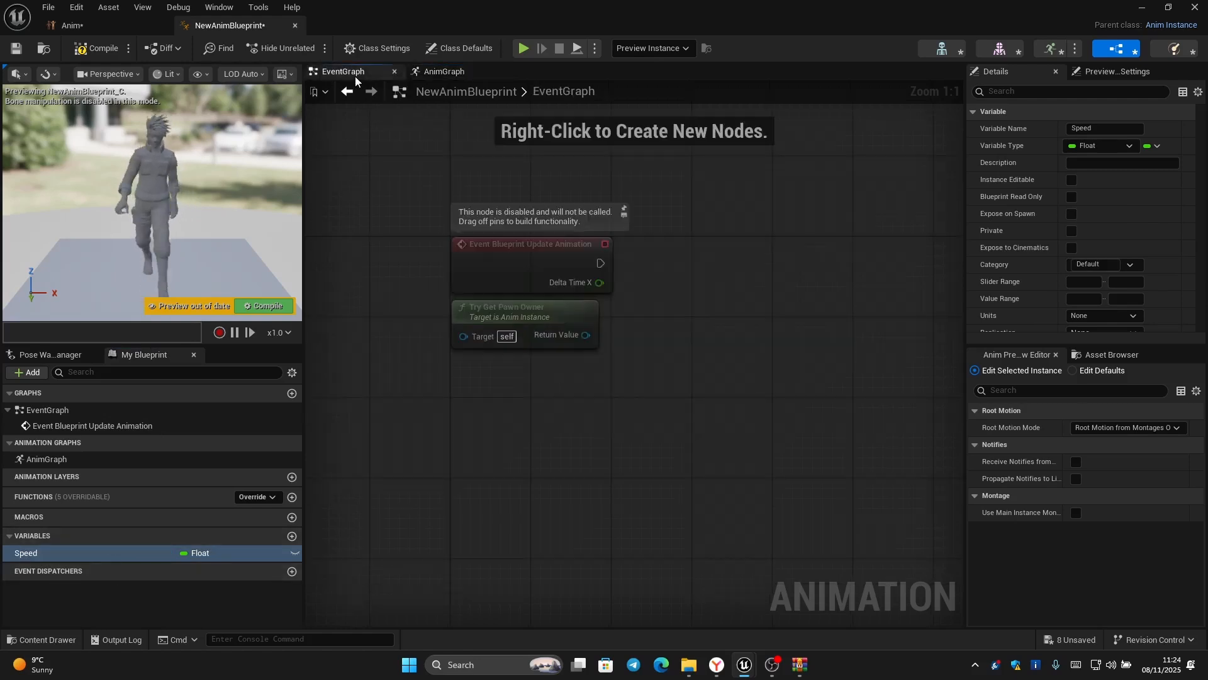
pyautogui.rightClick(428, 178)
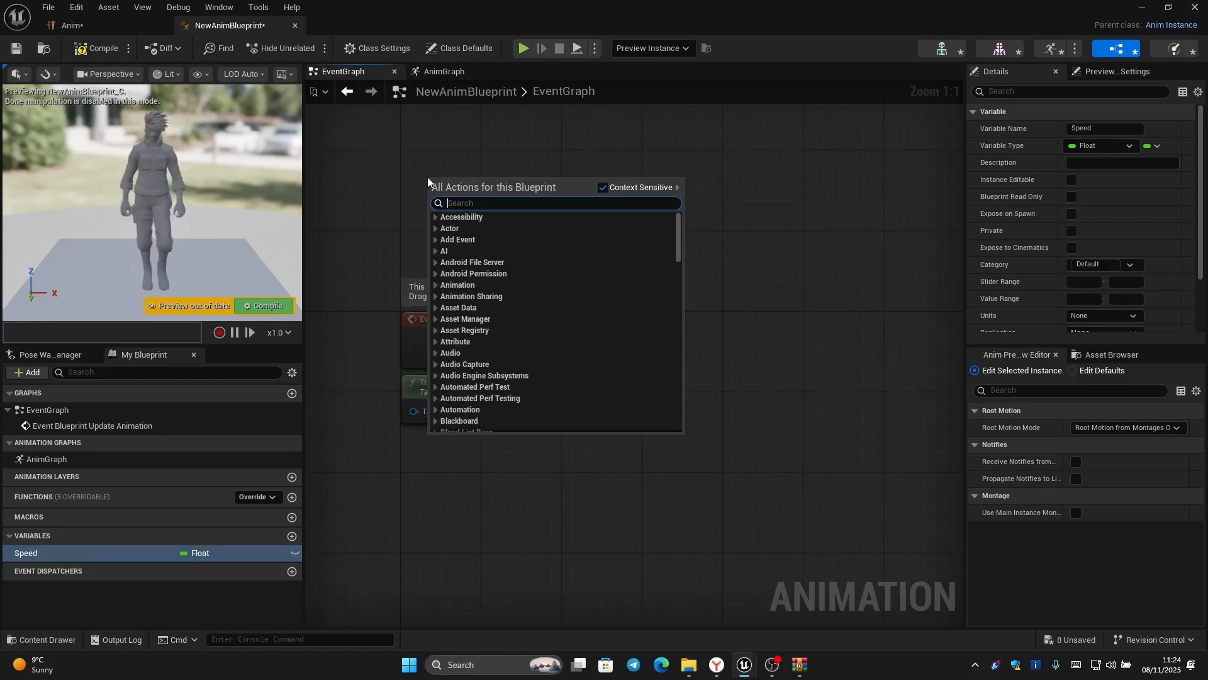
pyautogui.write('eve')
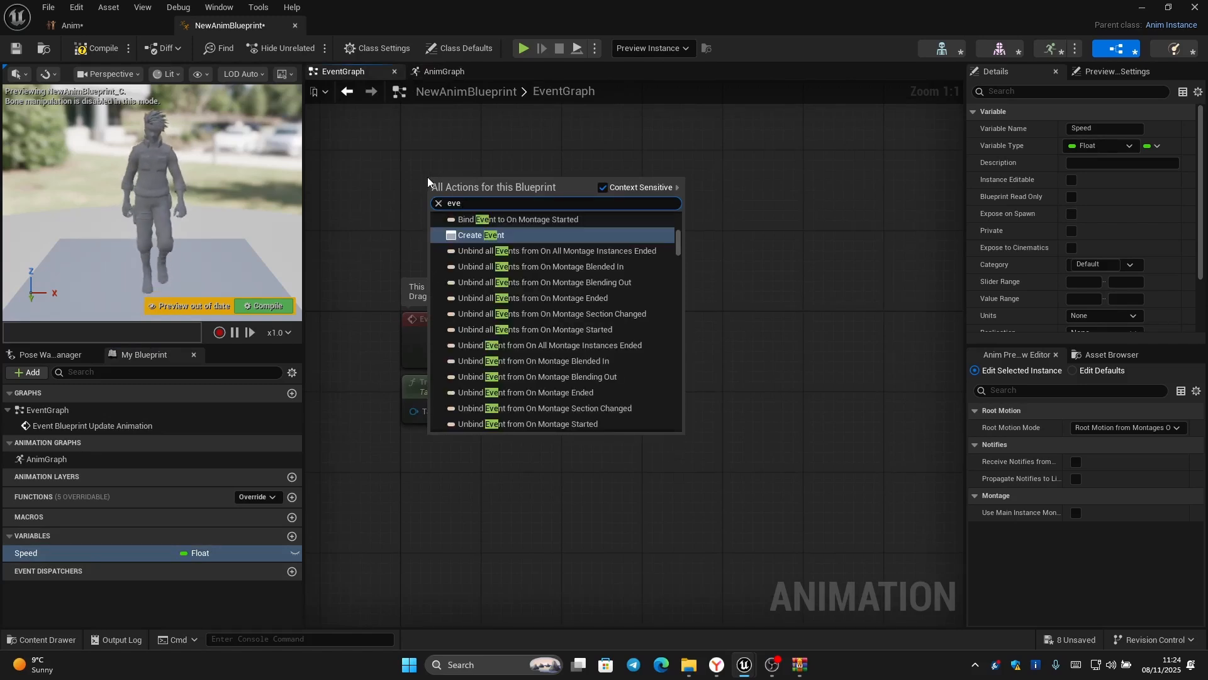
pyautogui.write('nt ')
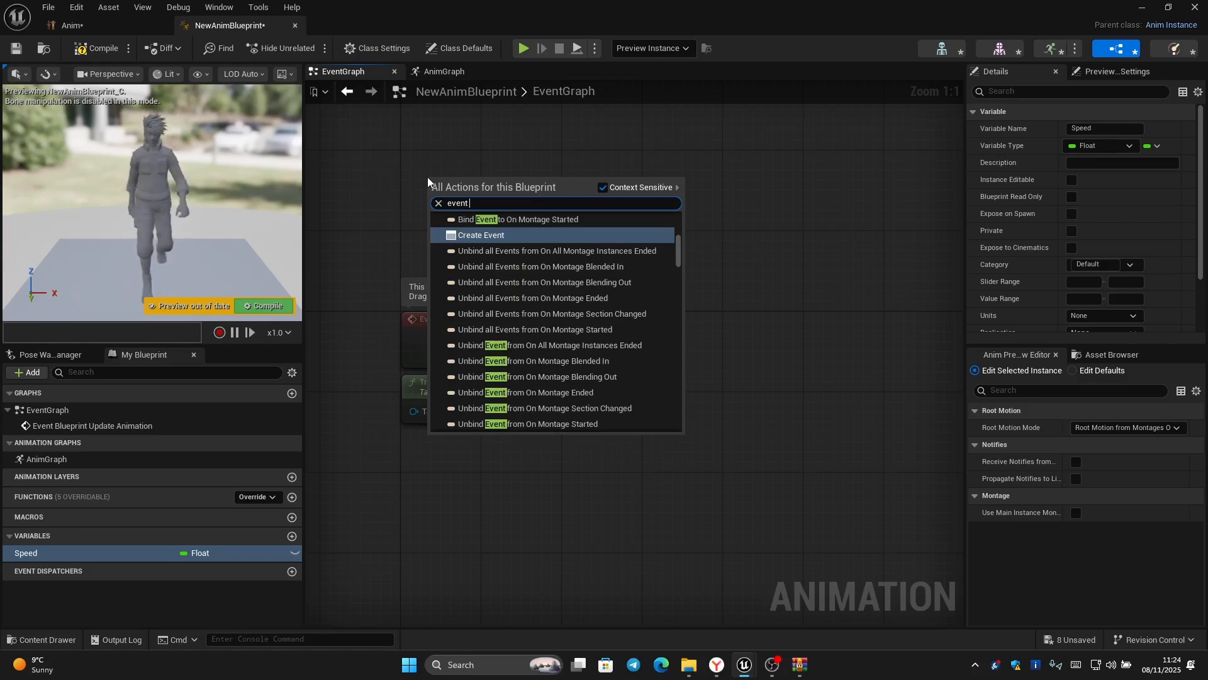
pyautogui.write('B')
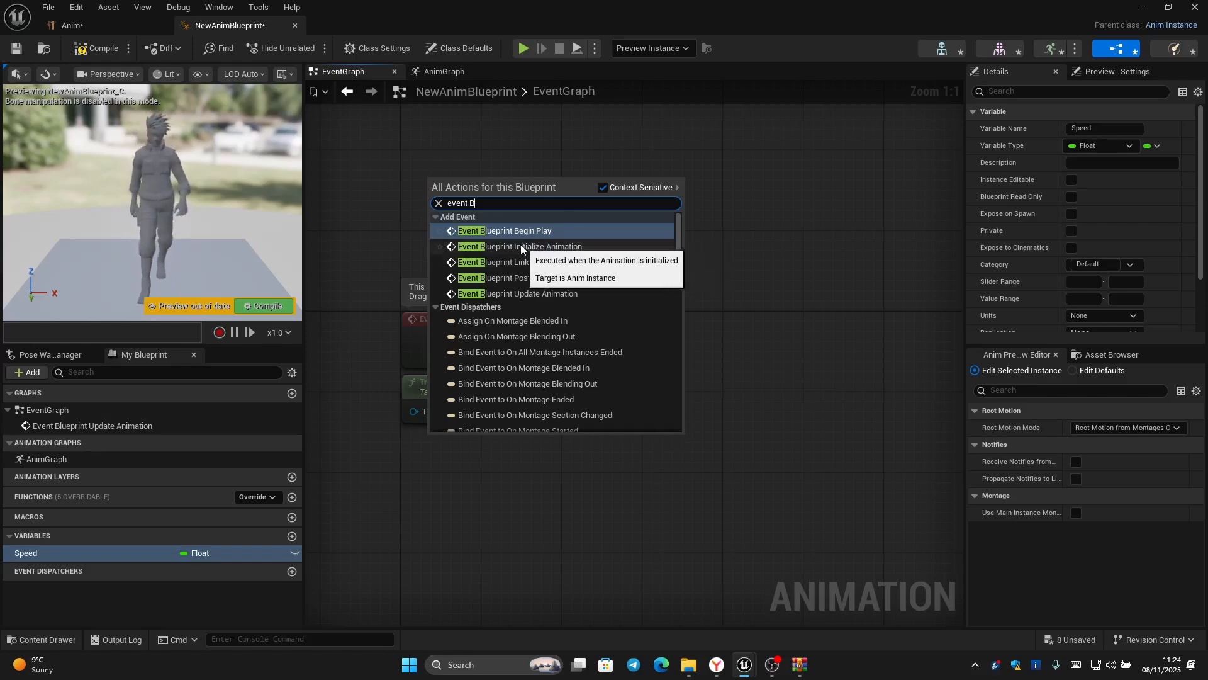
pyautogui.click(504, 247)
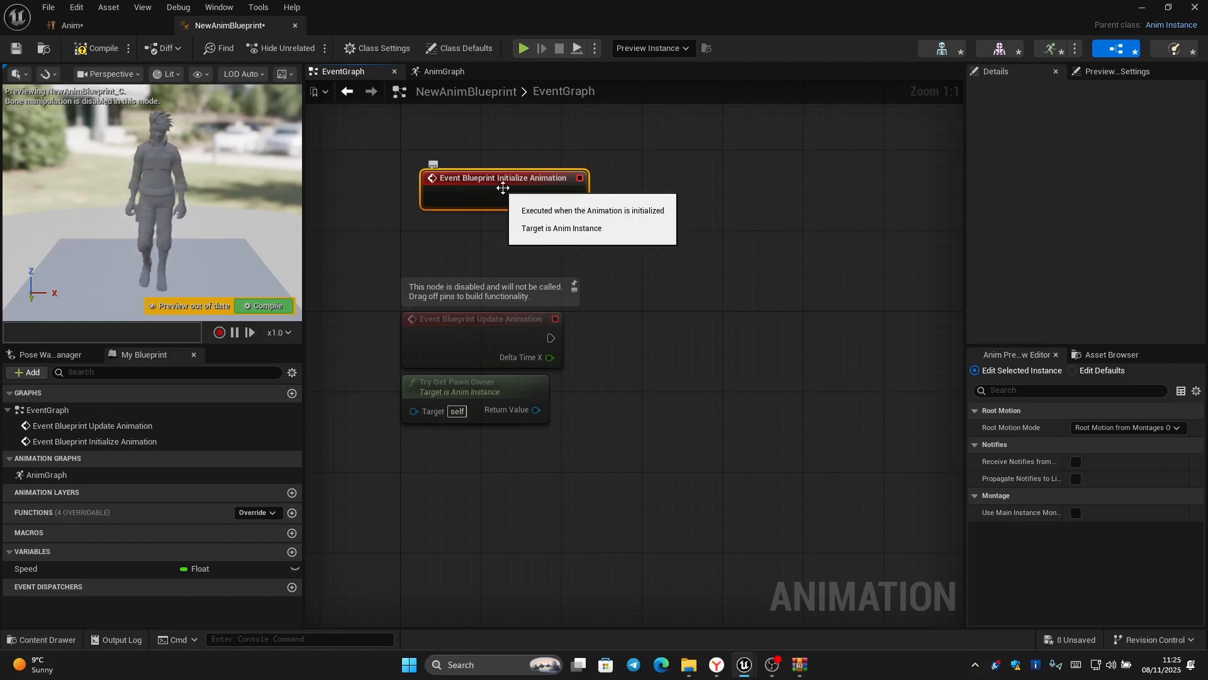
pyautogui.moveTo(503, 187)
pyautogui.mouseDown()
pyautogui.moveTo(466, 195)
pyautogui.moveTo(490, 191)
pyautogui.mouseUp()
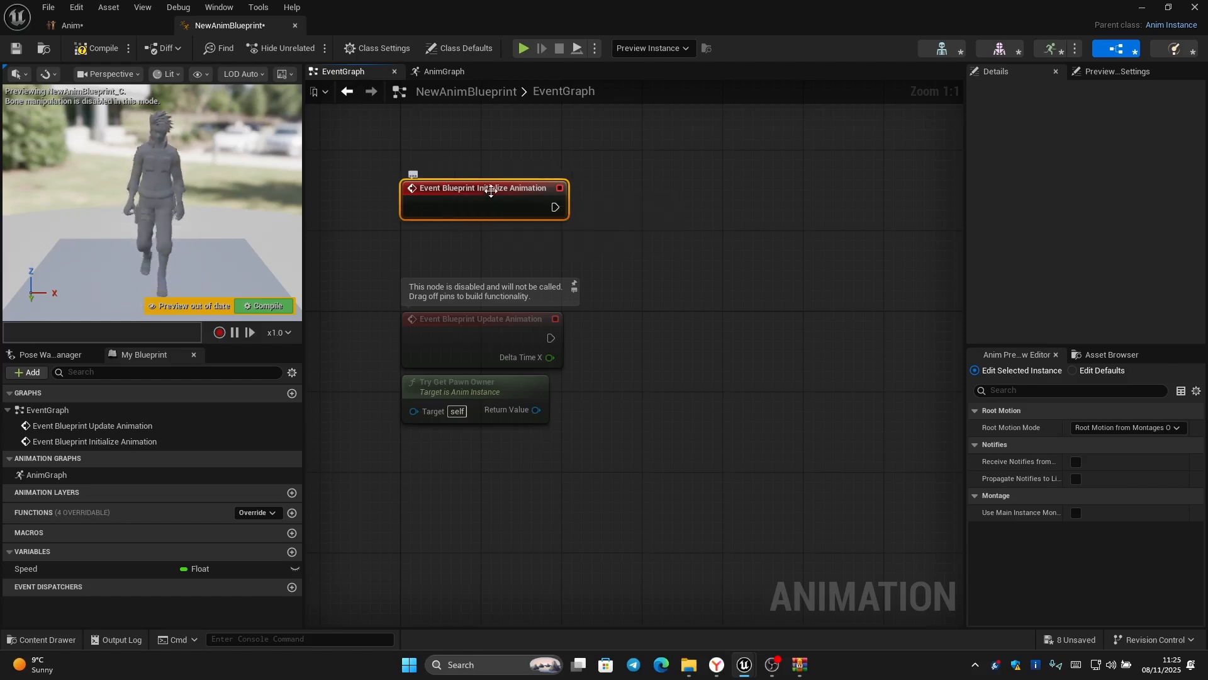
pyautogui.moveTo(587, 199); pyautogui.dragTo(599, 221, button='right')
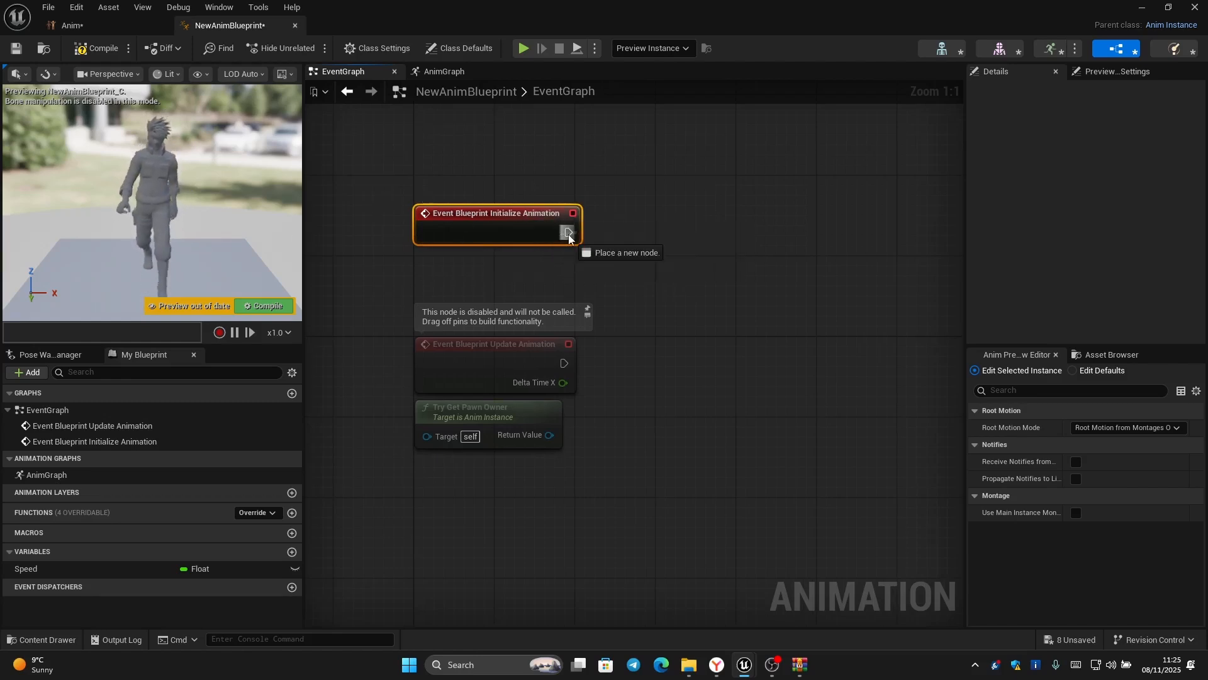
pyautogui.moveTo(505, 216); pyautogui.dragTo(507, 155)
# Cast Try Get Pawn Owner's return value to BP_MyCharacter and connect Event Blueprint Initialize Animation to execute the cast.
pyautogui.click(500, 412)
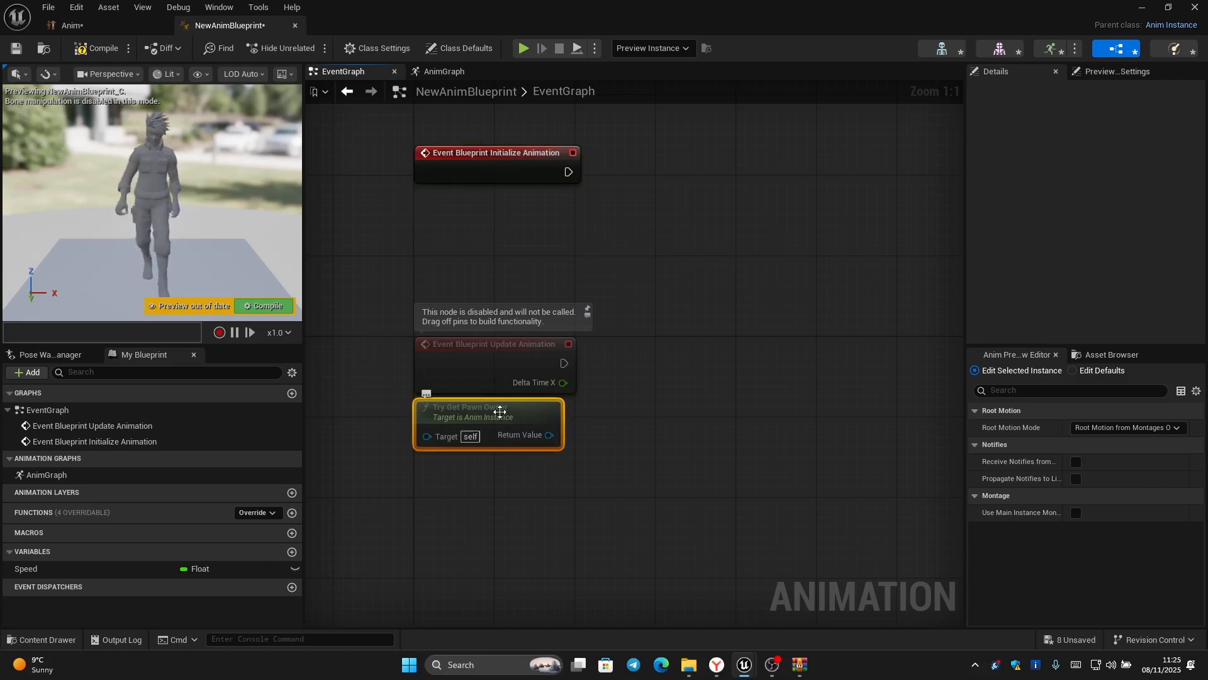
pyautogui.moveTo(548, 425); pyautogui.dragTo(640, 229)
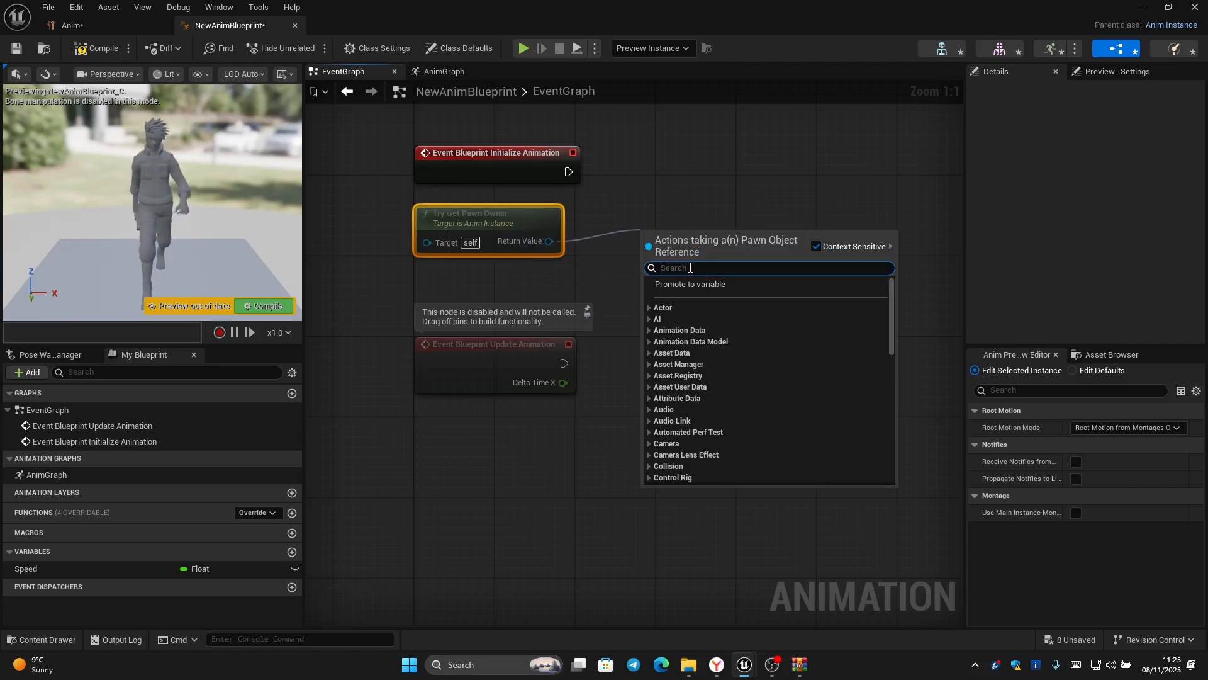
pyautogui.write('Cast to')
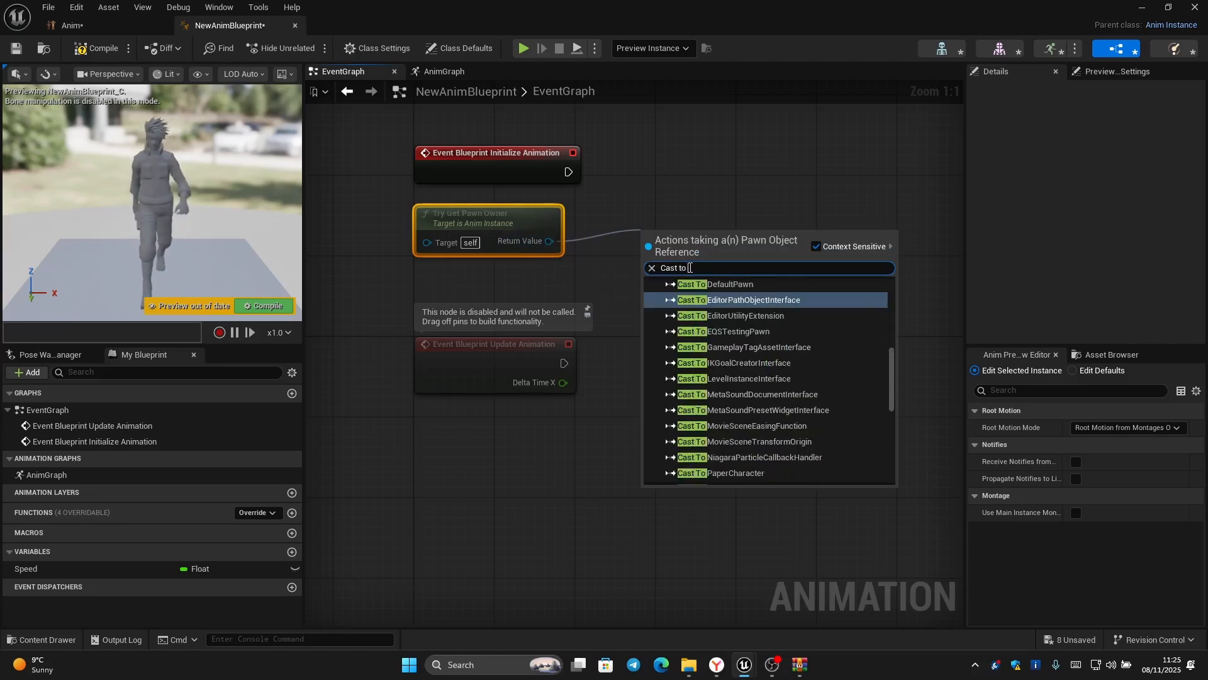
pyautogui.write(' bp')
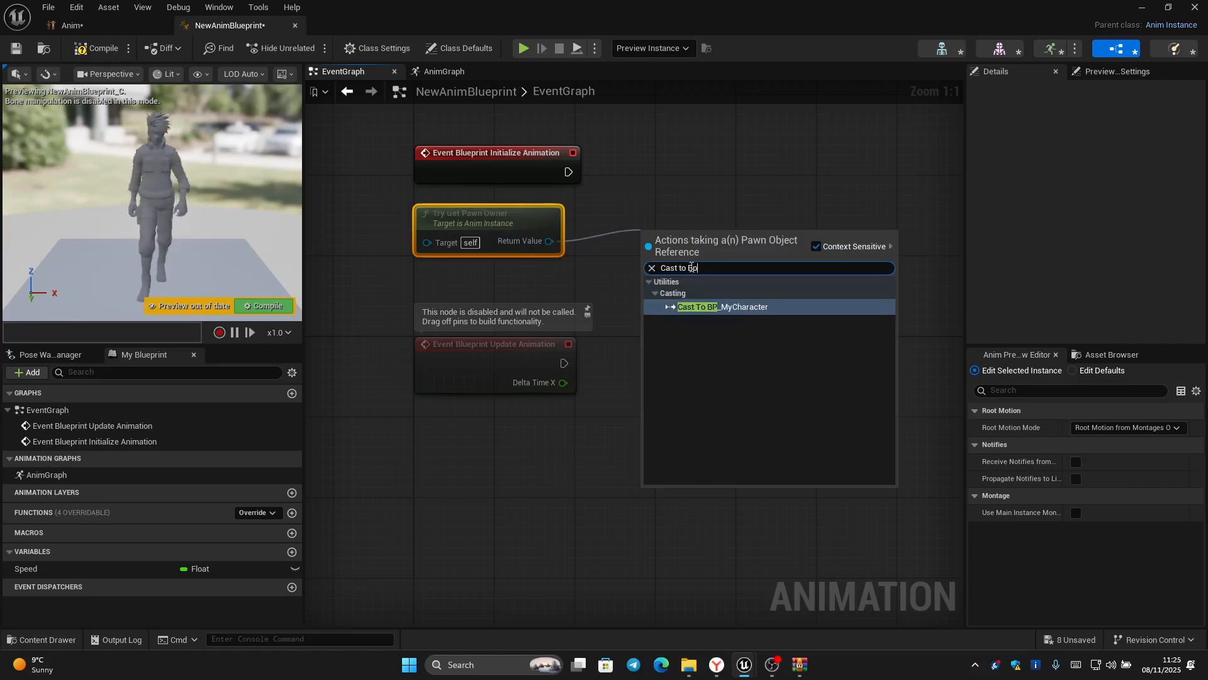
pyautogui.click(724, 307)
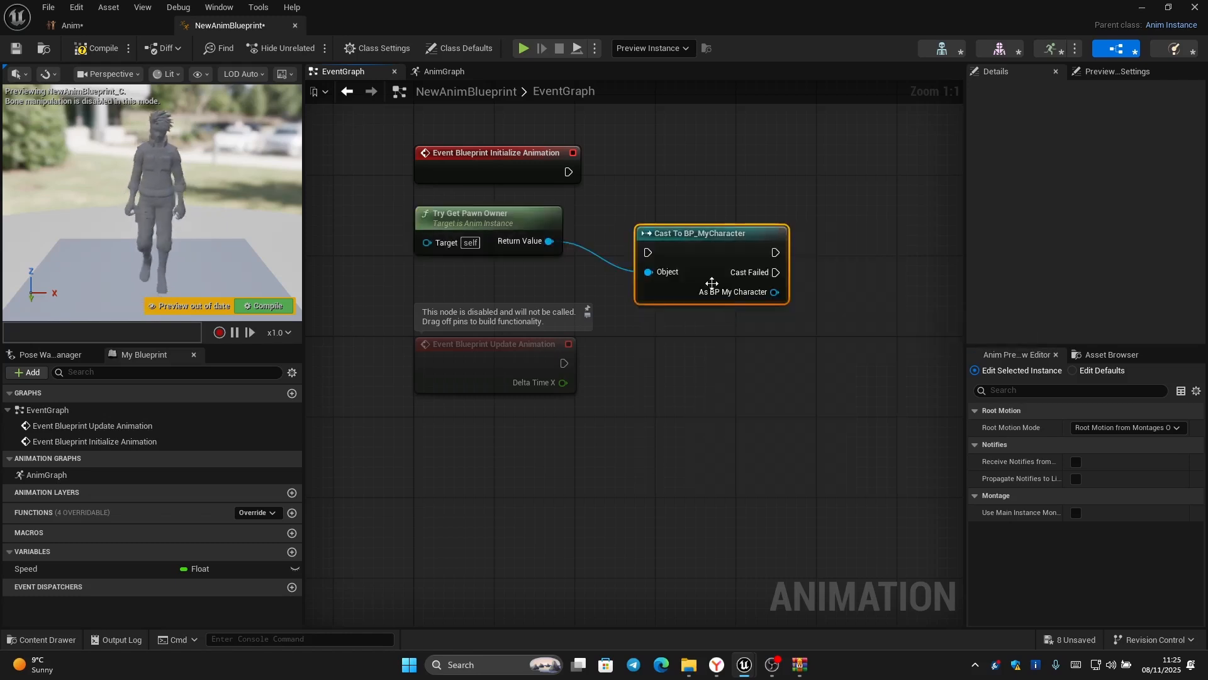
pyautogui.moveTo(720, 246); pyautogui.dragTo(730, 245)
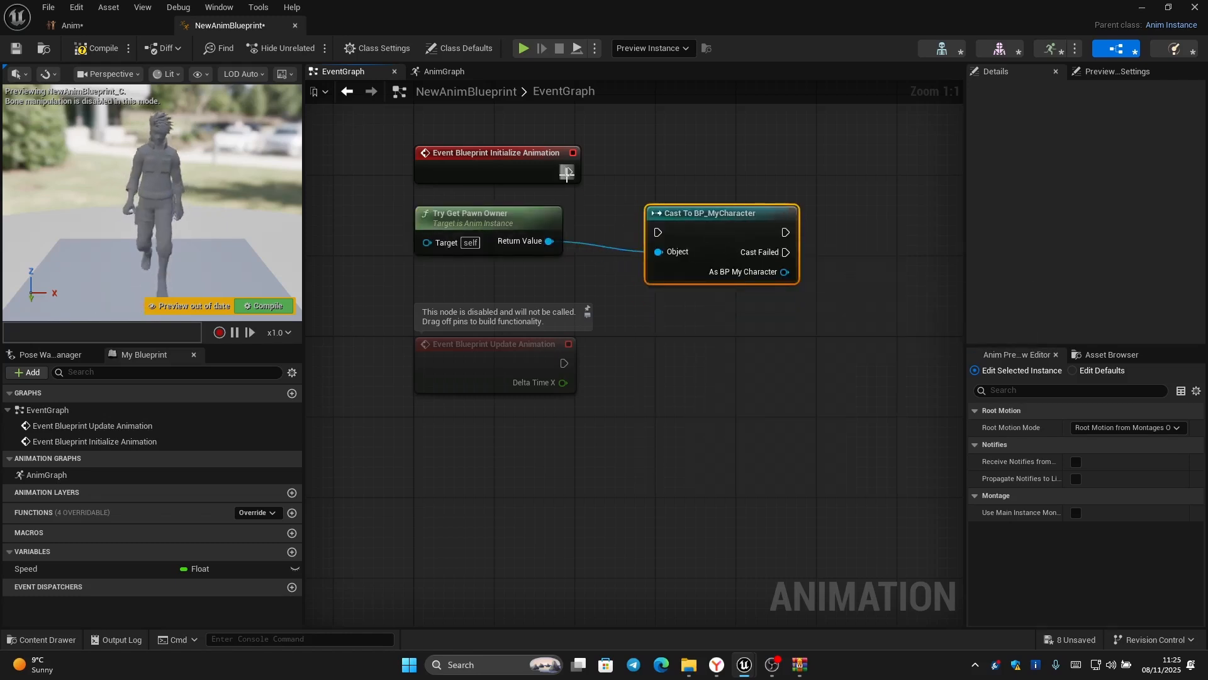
pyautogui.moveTo(568, 172); pyautogui.dragTo(734, 201)
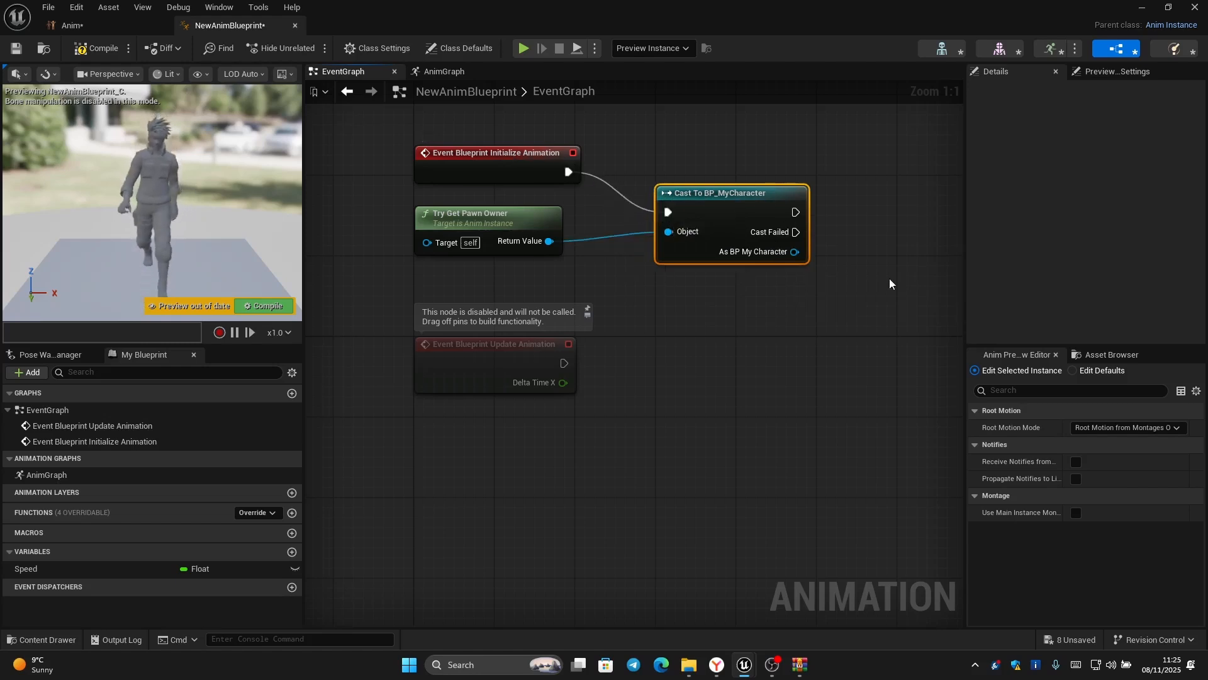
# Promote the cast node's As BP My Character output to a variable, keeping the name As BP My Character.
pyautogui.moveTo(890, 280); pyautogui.dragTo(729, 315, button='right')
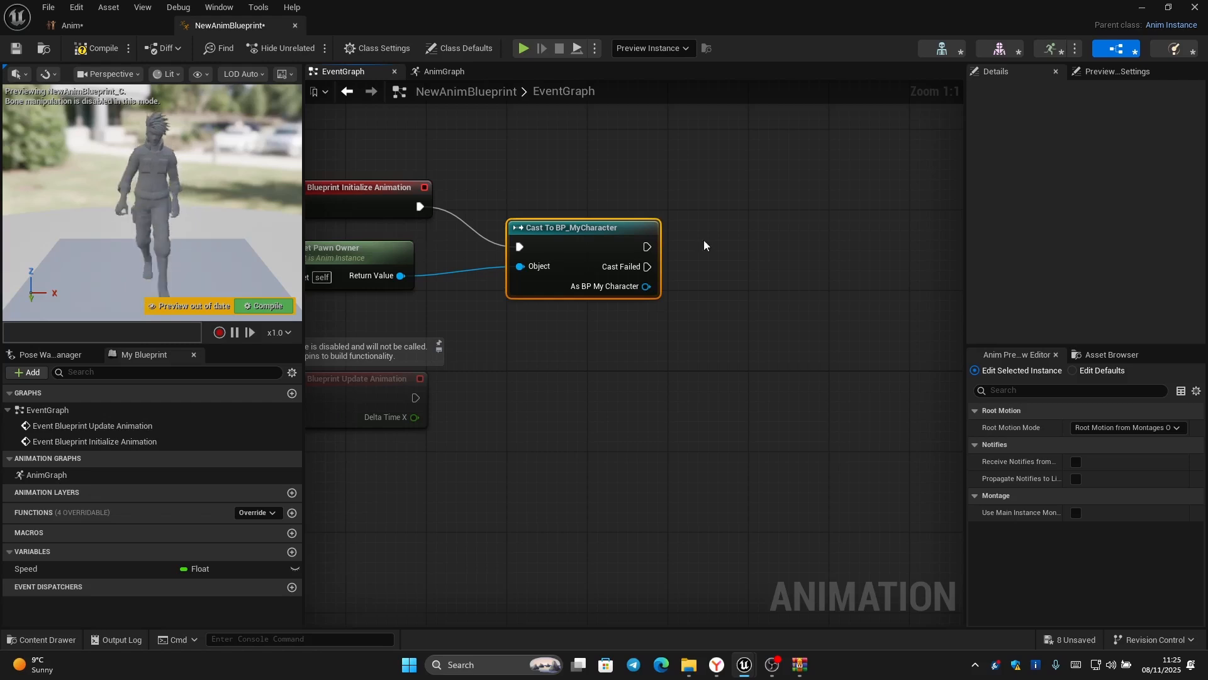
pyautogui.rightClick(597, 288)
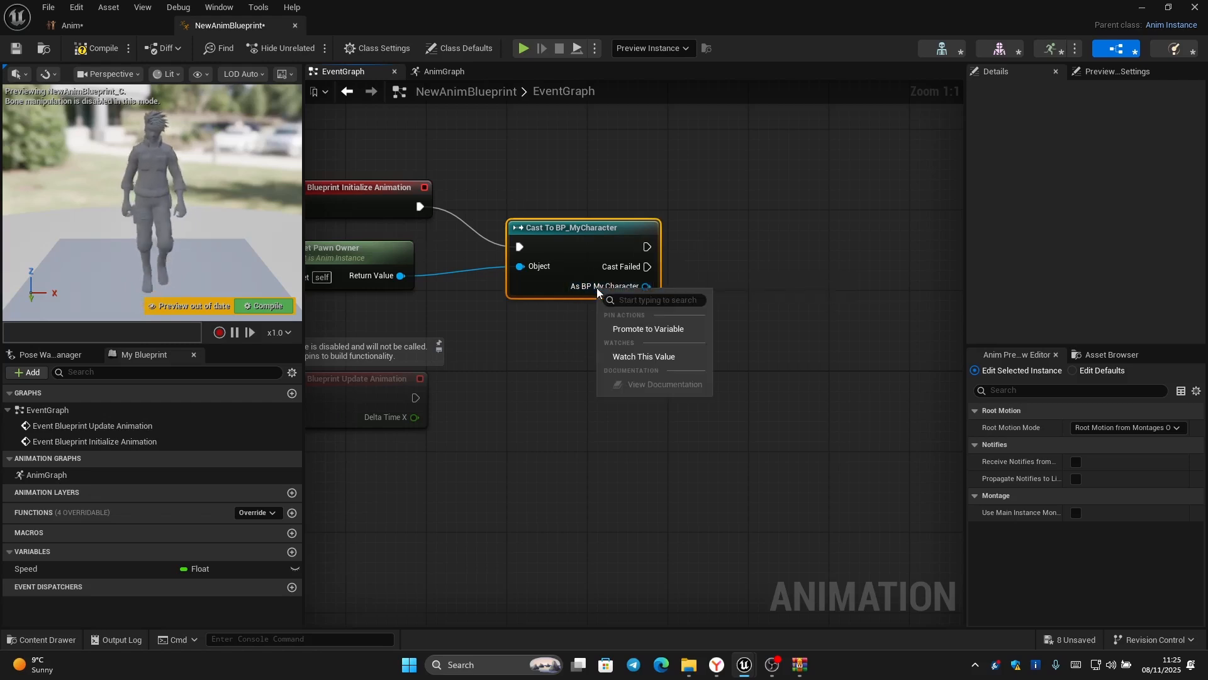
pyautogui.click(659, 332)
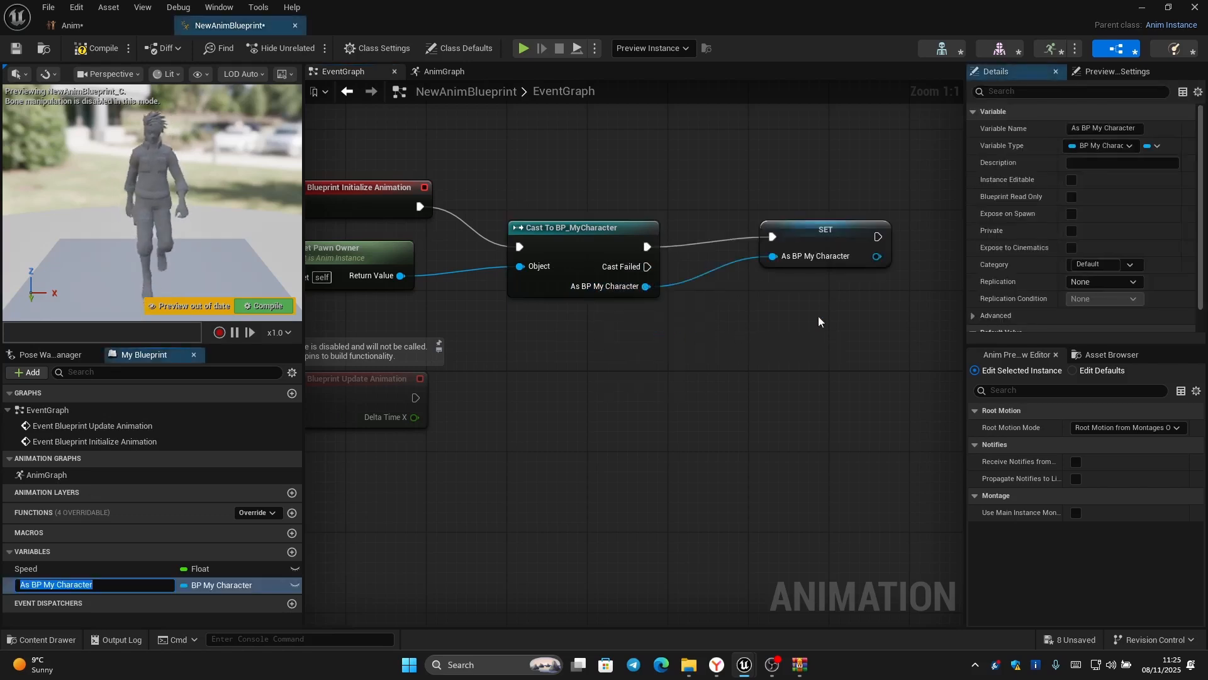
pyautogui.moveTo(708, 197); pyautogui.dragTo(772, 183, button='right')
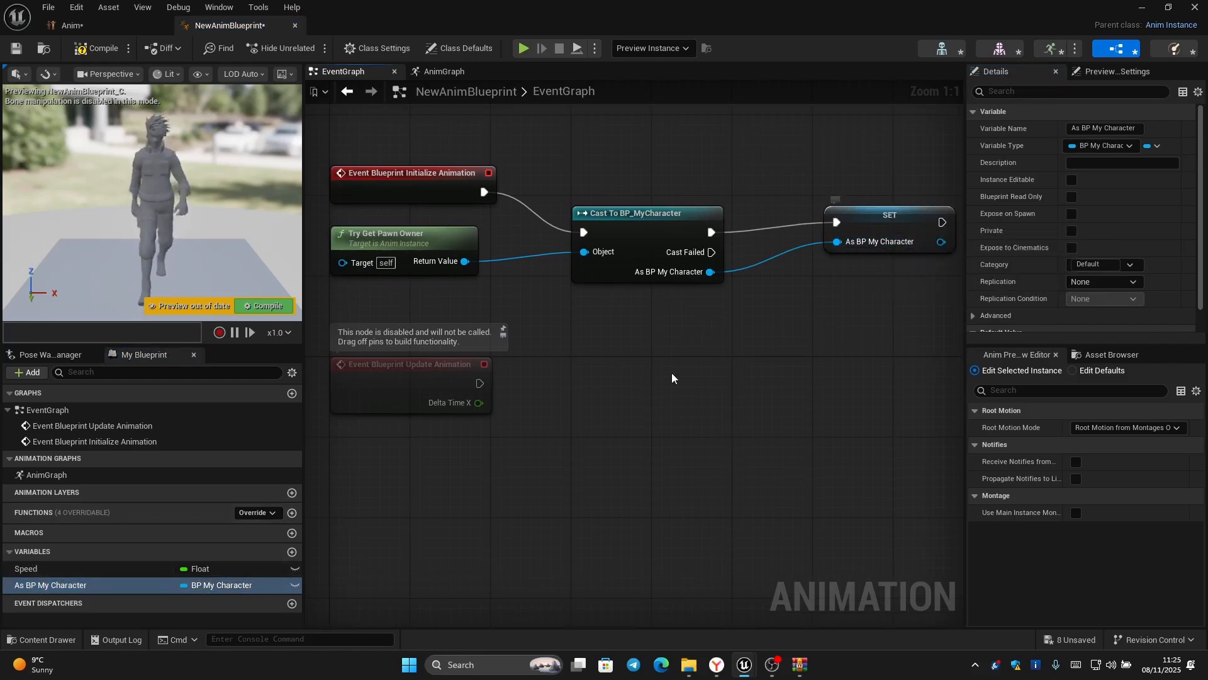
# Place a getter node for the As BP My Character variable below the Event Blueprint Update Animation node.
pyautogui.moveTo(671, 373); pyautogui.dragTo(698, 344, button='right')
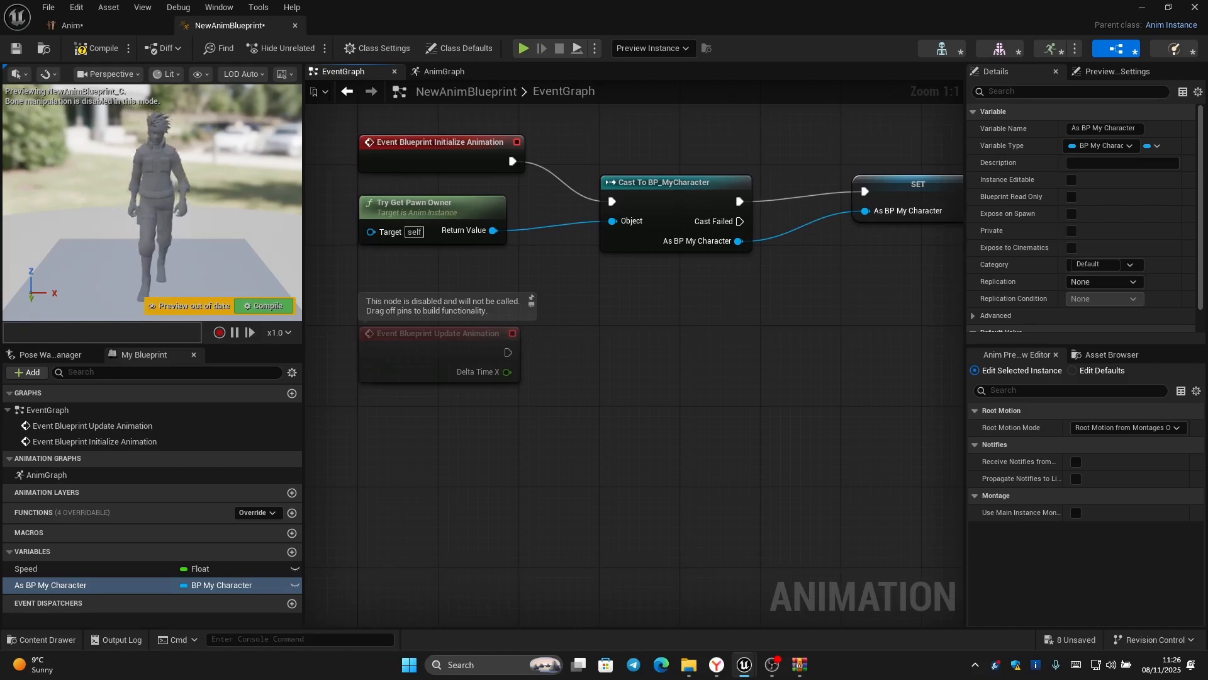
pyautogui.moveTo(534, 346); pyautogui.dragTo(642, 295, button='right')
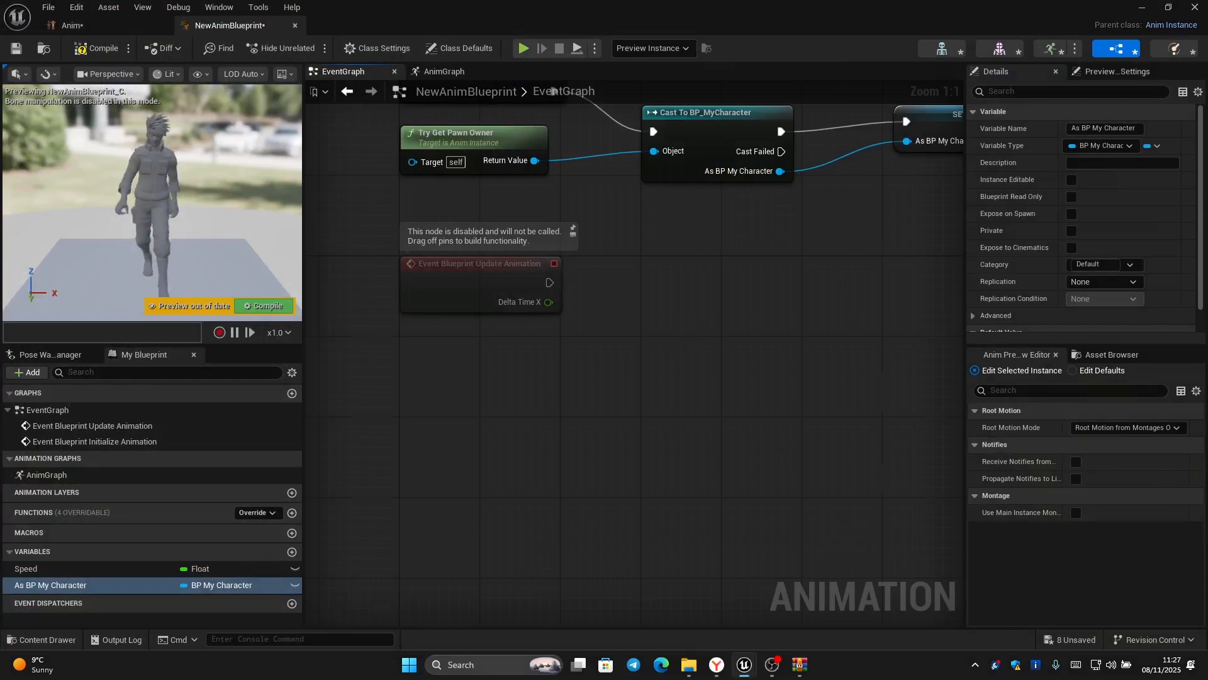
pyautogui.moveTo(554, 91); pyautogui.dragTo(510, 165, button='right')
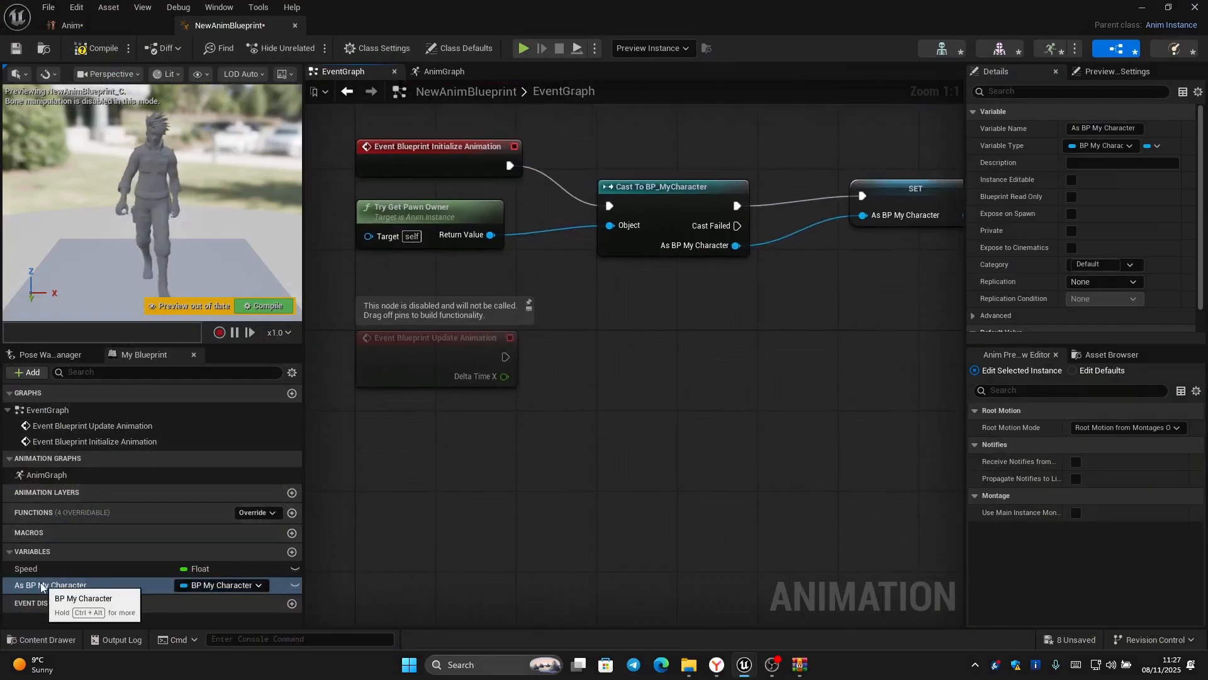
pyautogui.moveTo(40, 585); pyautogui.dragTo(372, 432)
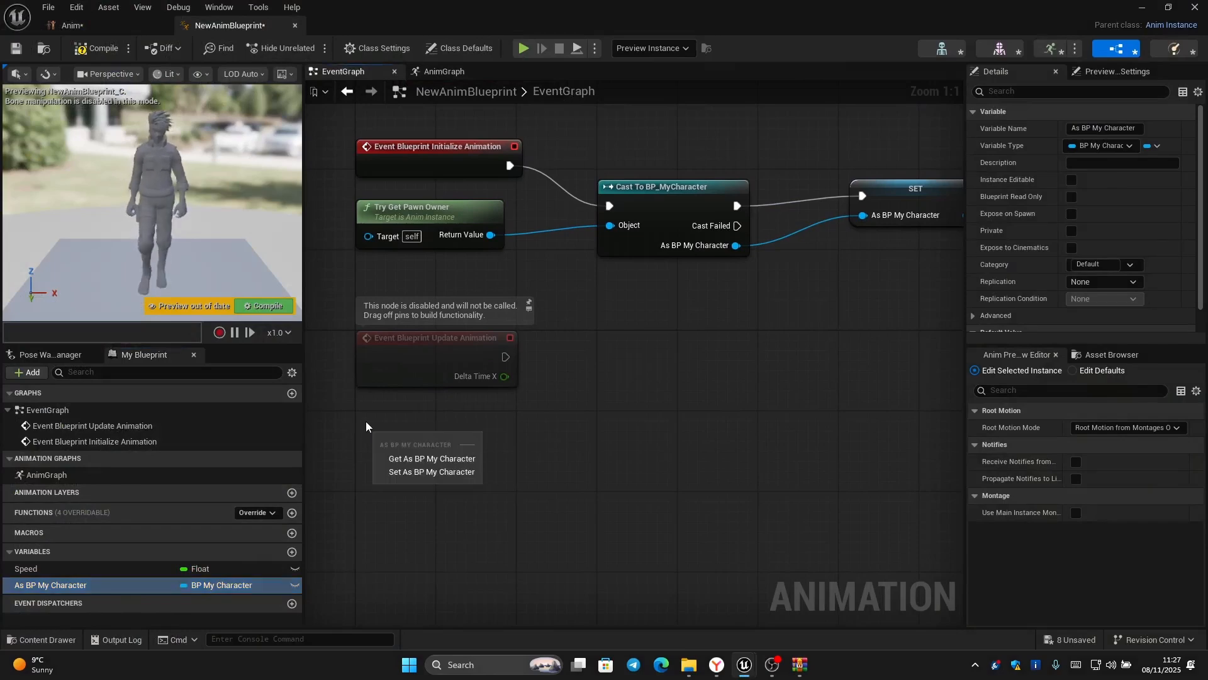
pyautogui.click(457, 458)
pyautogui.moveTo(557, 444); pyautogui.dragTo(583, 389, button='right')
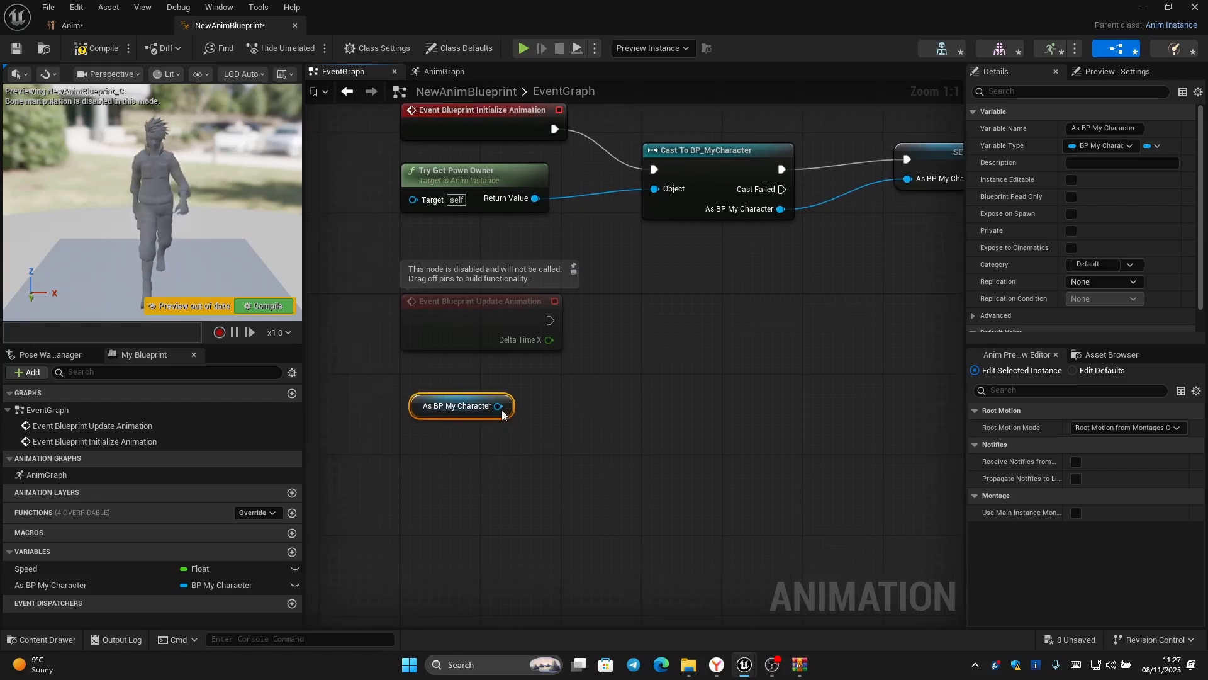
# Add a Get Velocity node targeting the As BP My Character getter and place it directly beneath that getter.
pyautogui.moveTo(508, 409); pyautogui.dragTo(431, 455)
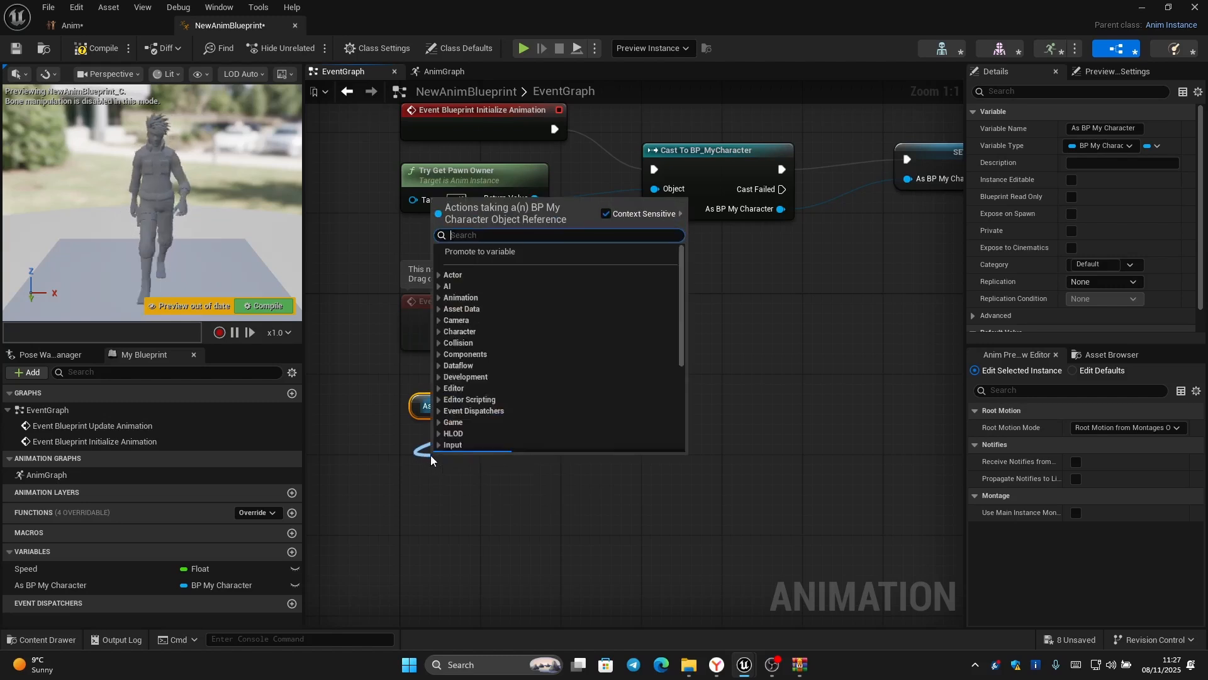
pyautogui.write('get')
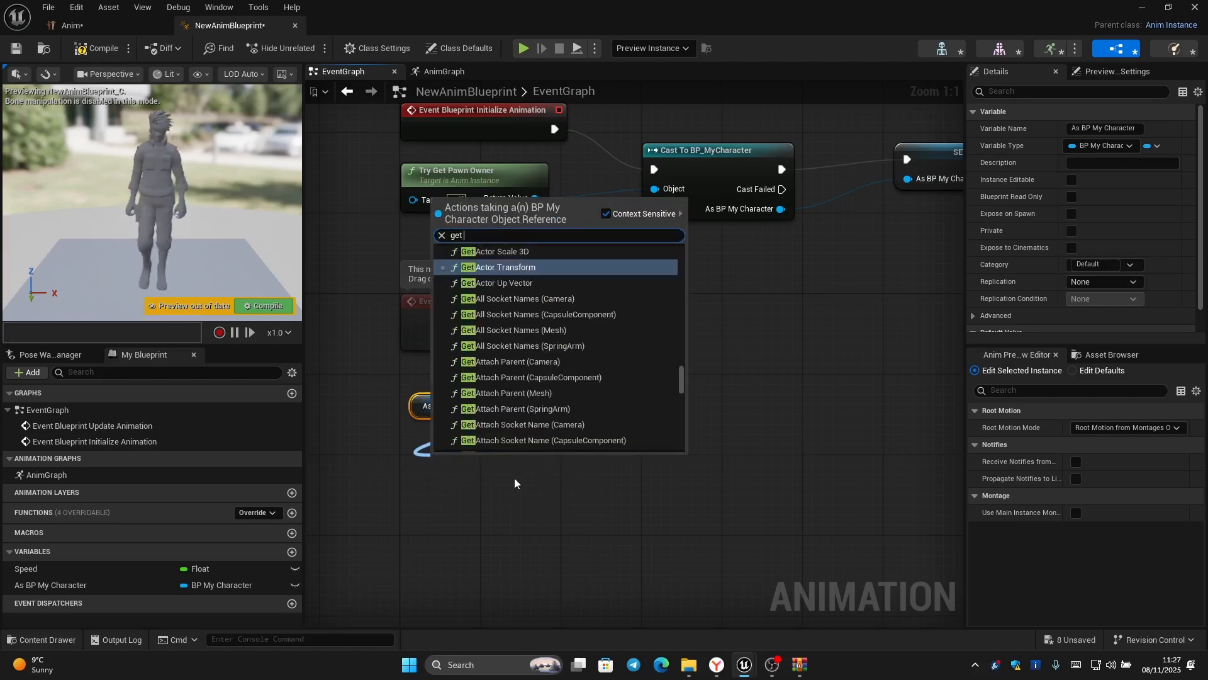
pyautogui.write(' ve')
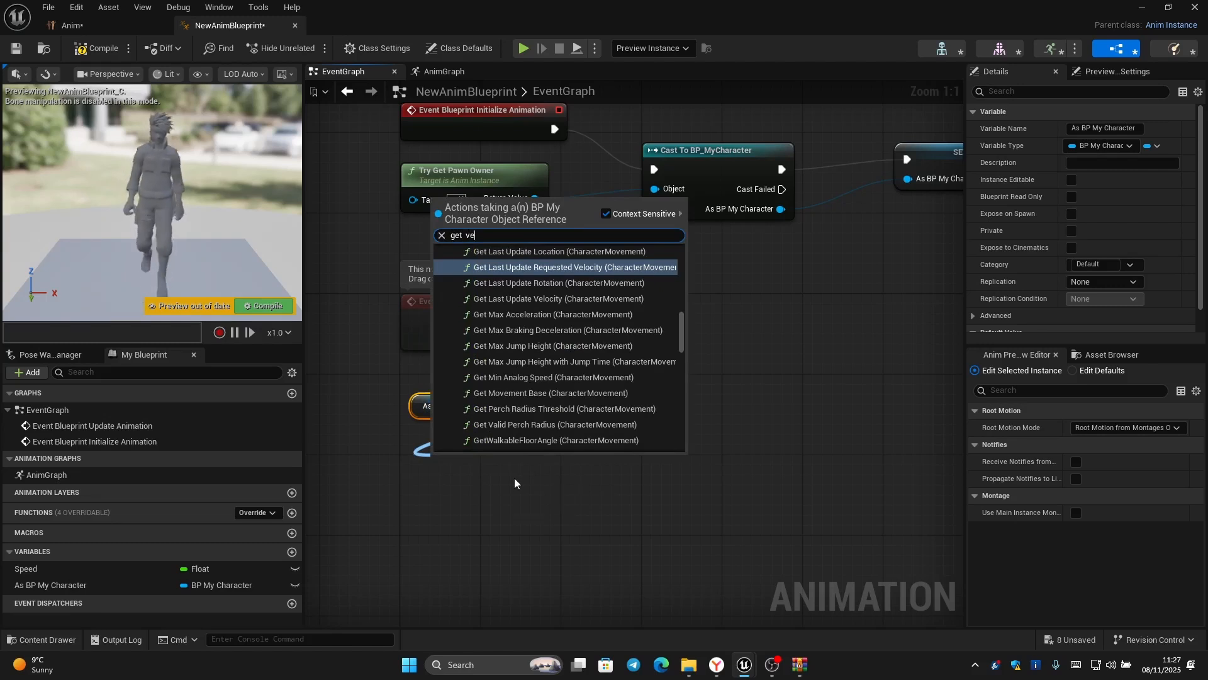
pyautogui.write('los')
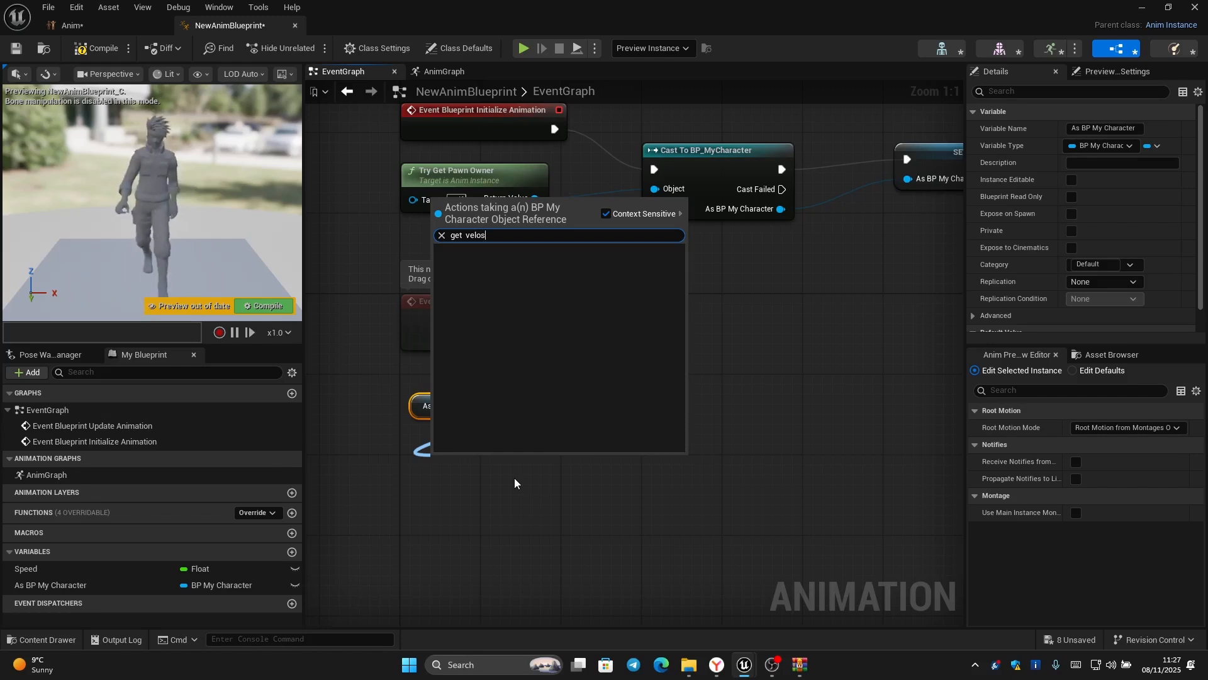
pyautogui.press('BackSpace')
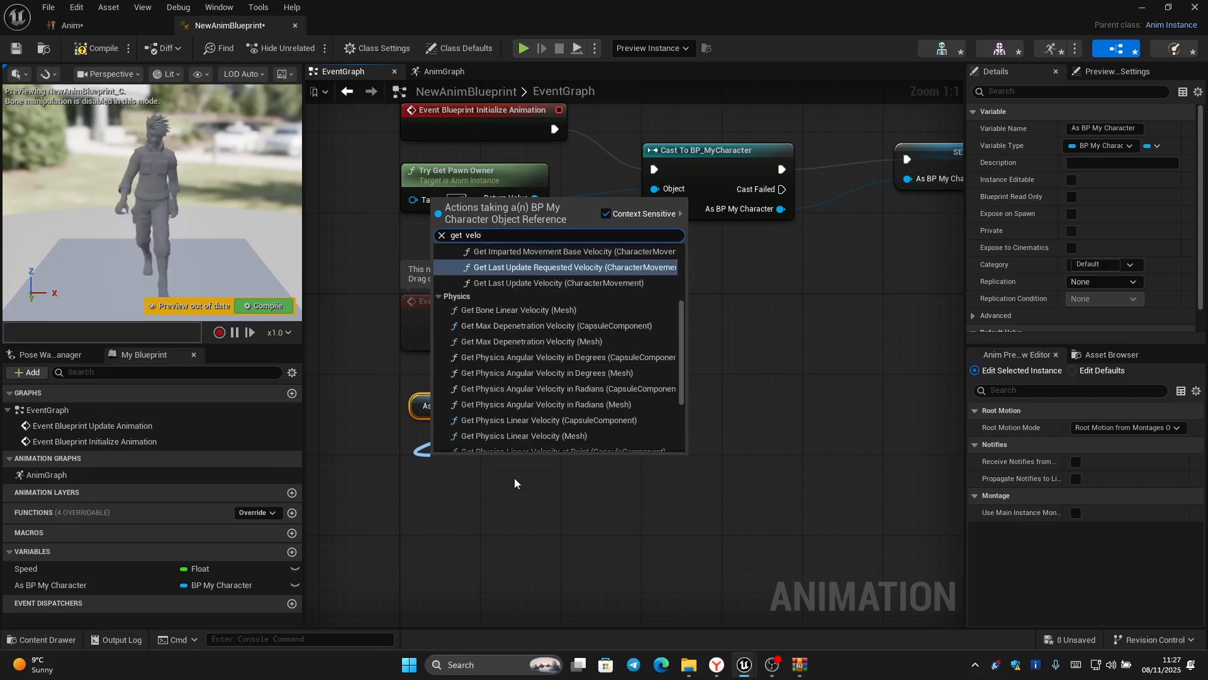
pyautogui.scroll(-3, 517, 440)
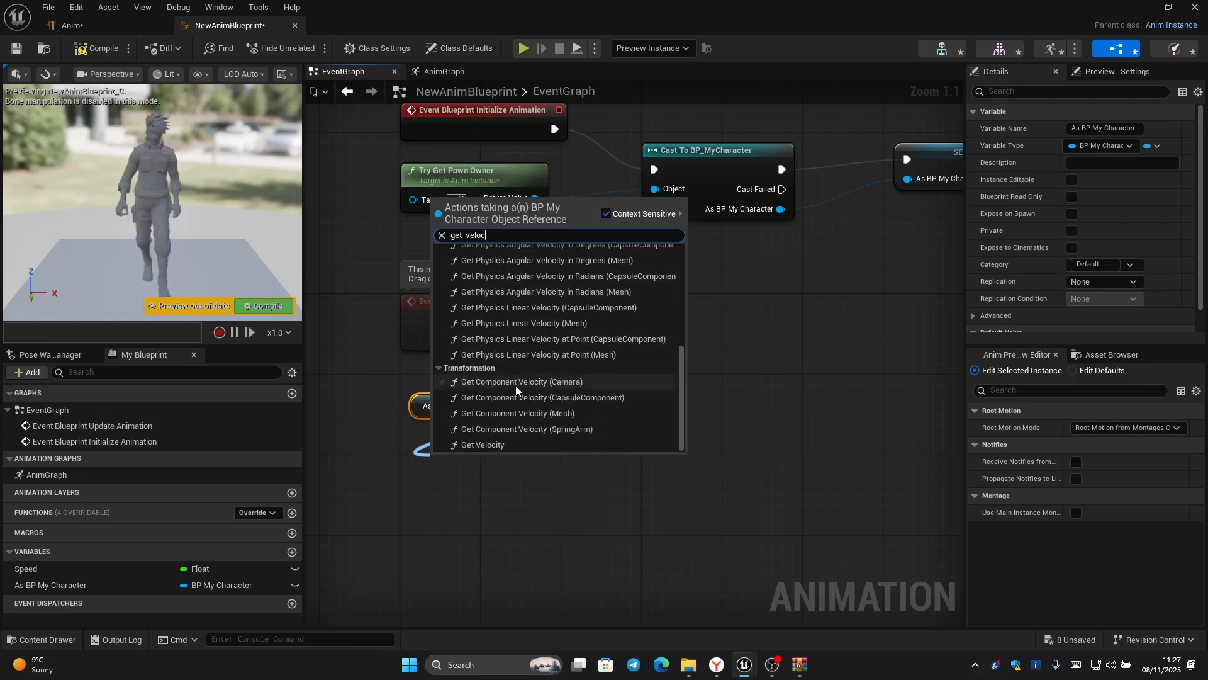
pyautogui.click(500, 444)
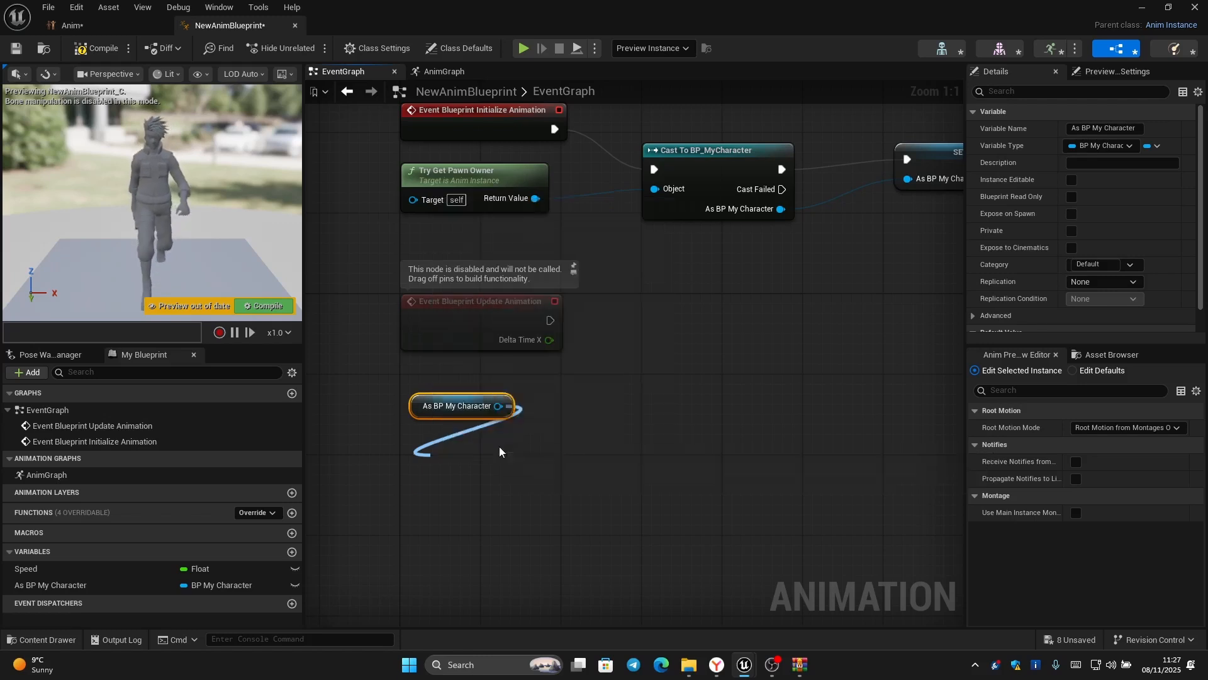
pyautogui.moveTo(567, 433); pyautogui.dragTo(577, 380, button='right')
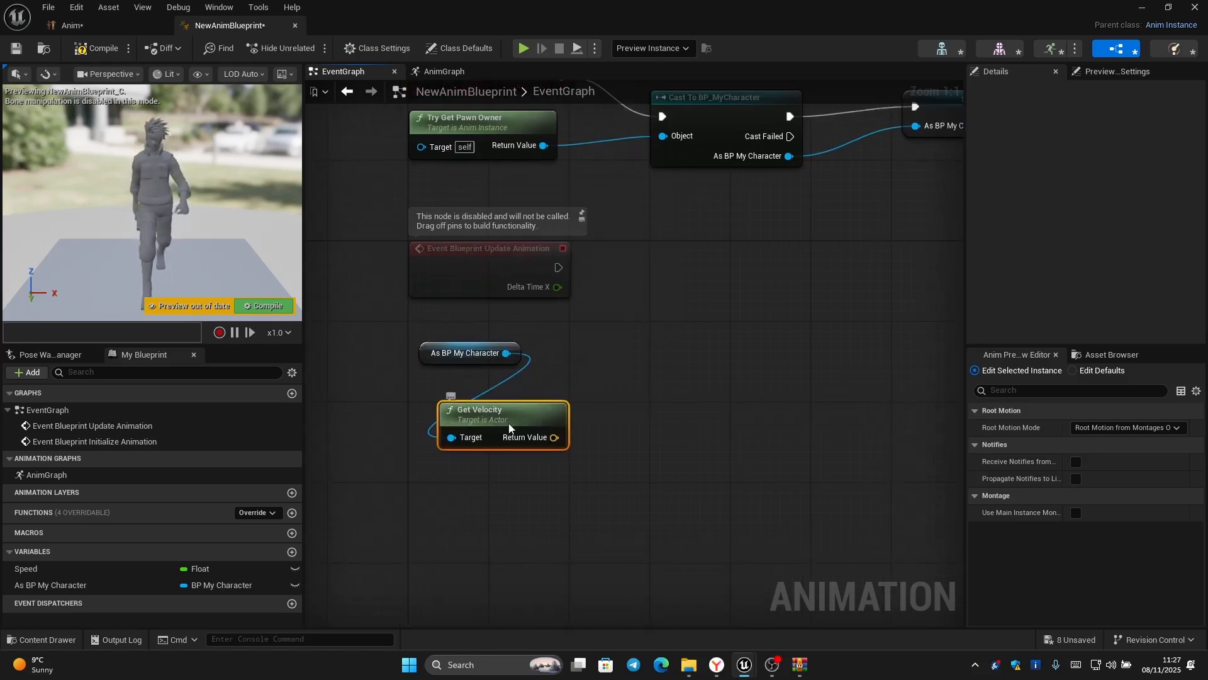
pyautogui.moveTo(526, 416); pyautogui.dragTo(506, 396)
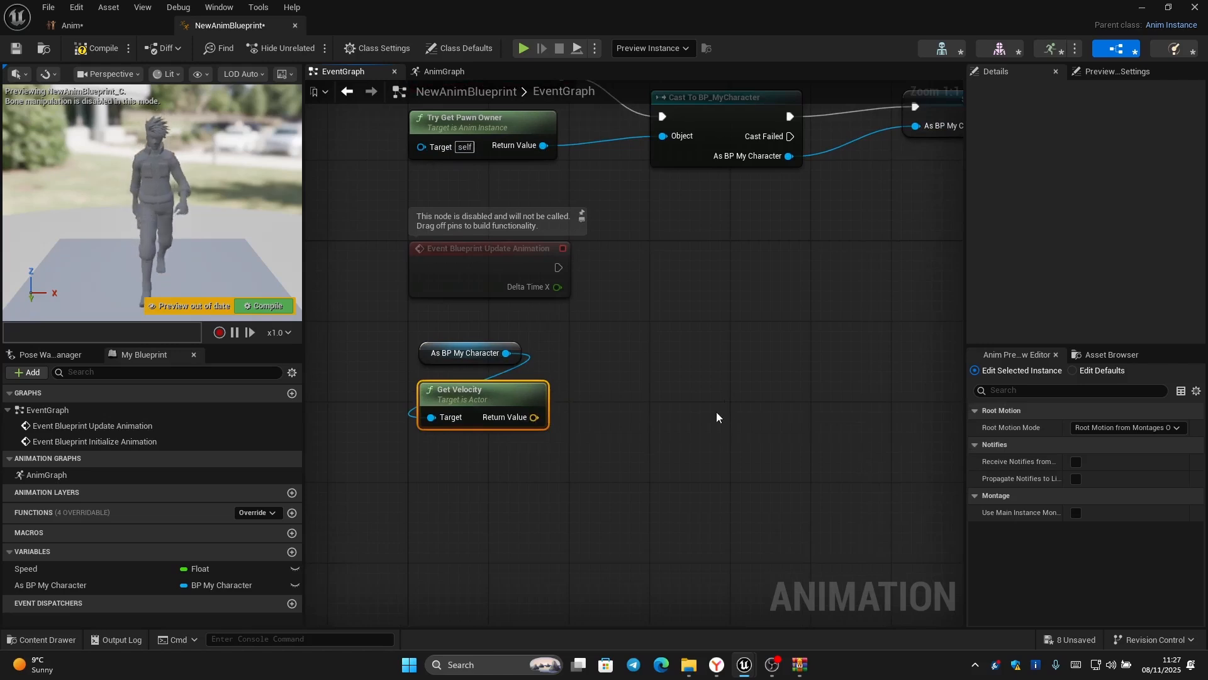
# Feed Get Velocity's return value into a new Vector Length node and align the two nodes in a column.
pyautogui.moveTo(534, 417); pyautogui.dragTo(437, 469)
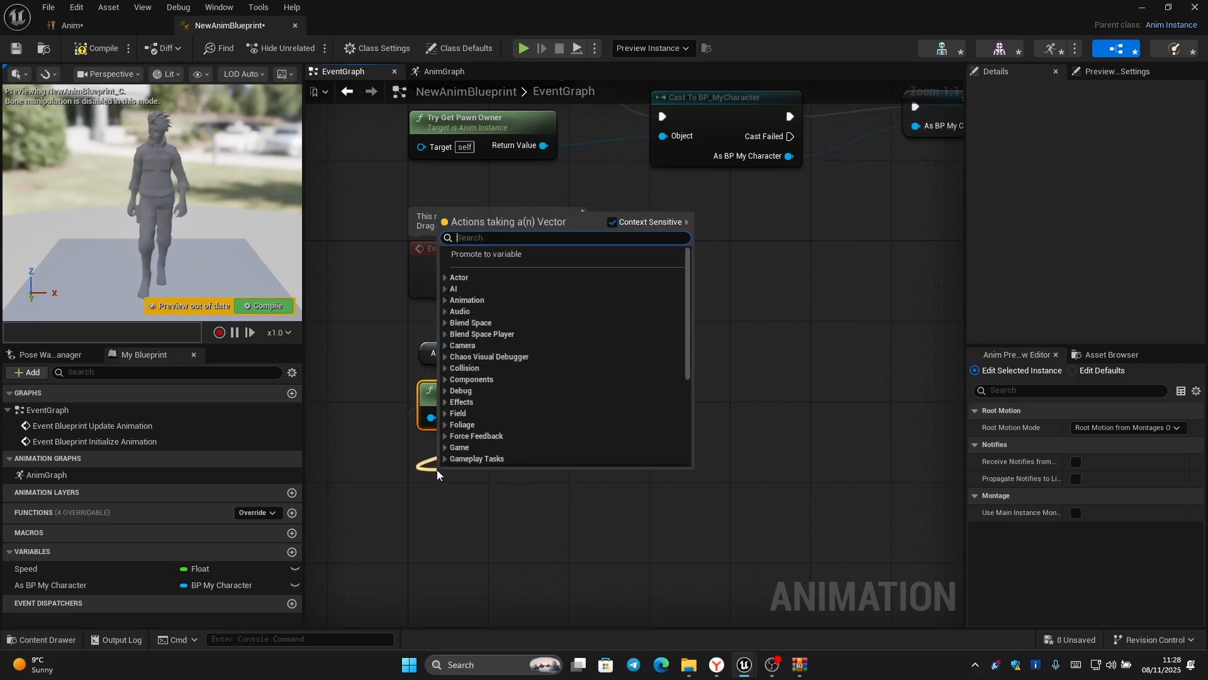
pyautogui.write('ve')
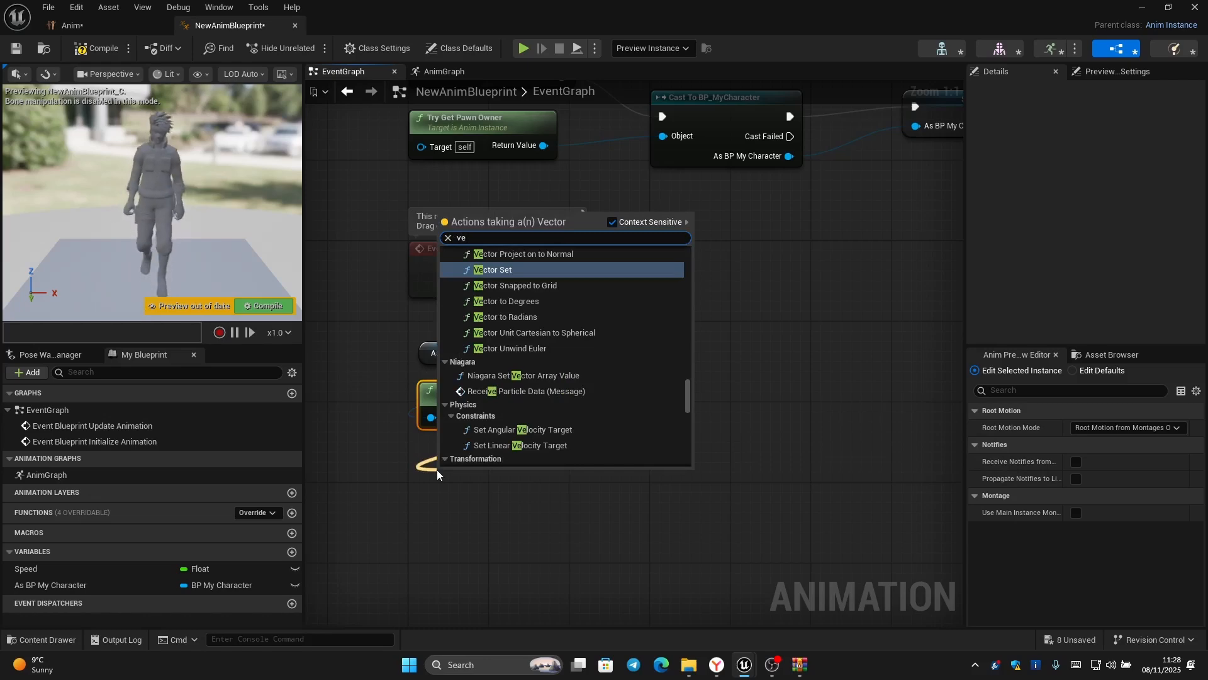
pyautogui.write('c')
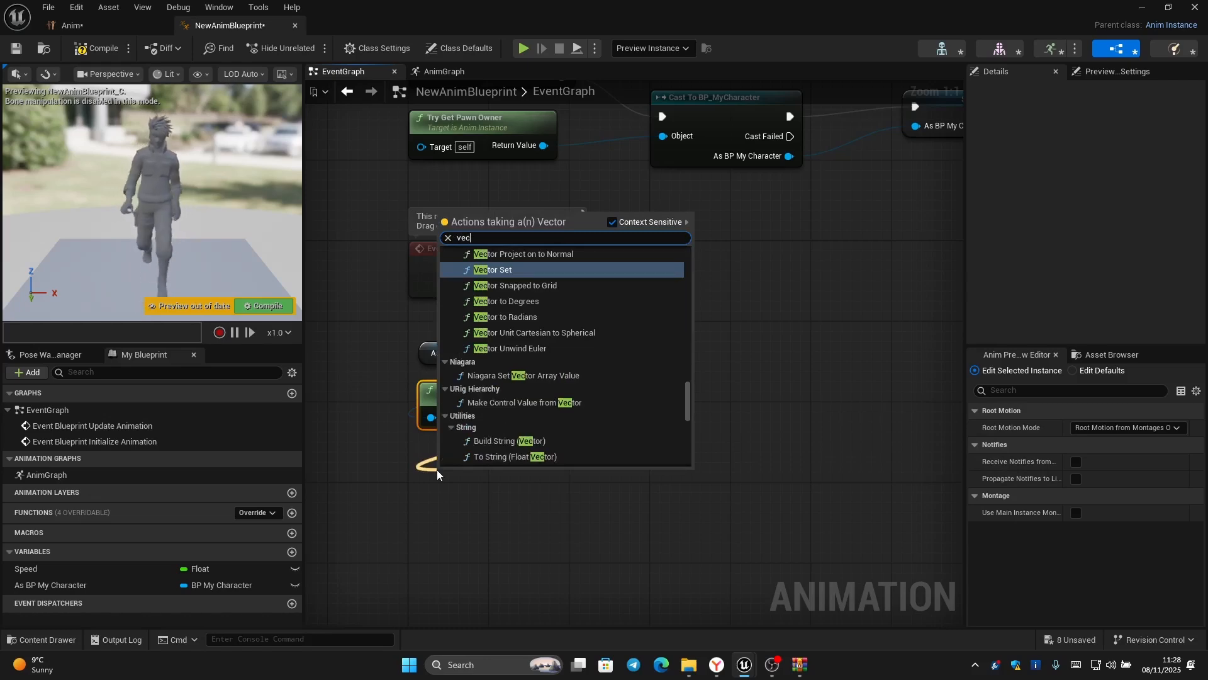
pyautogui.write('tor le')
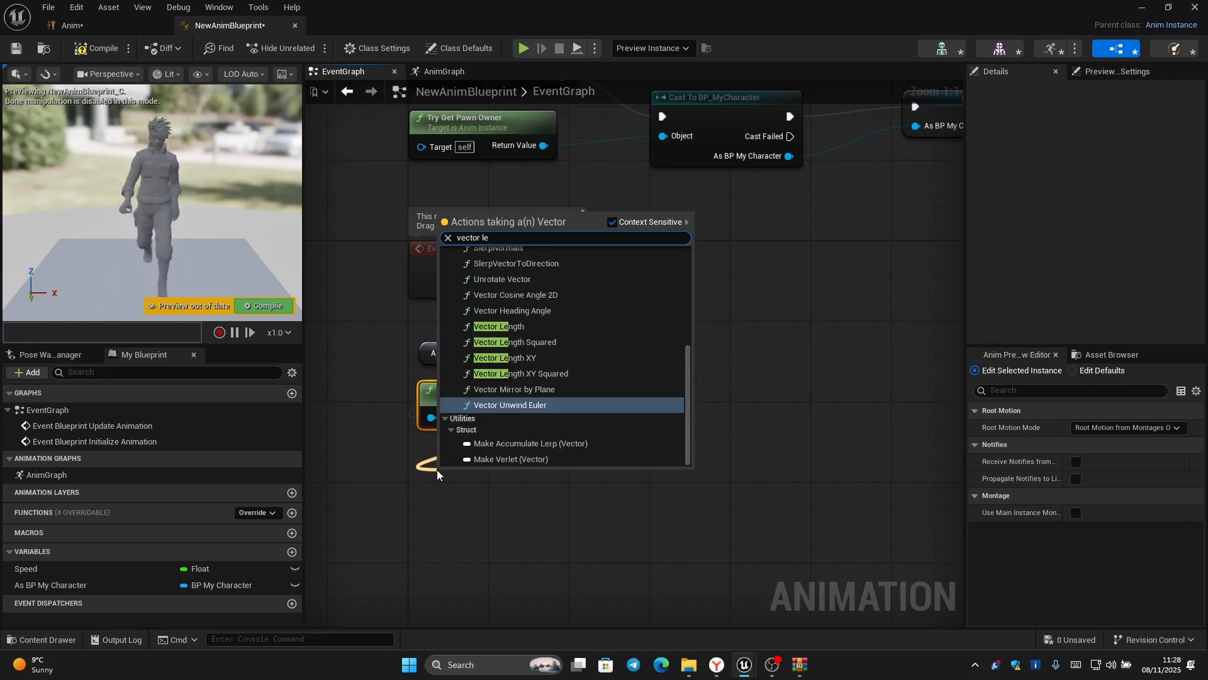
pyautogui.click(511, 327)
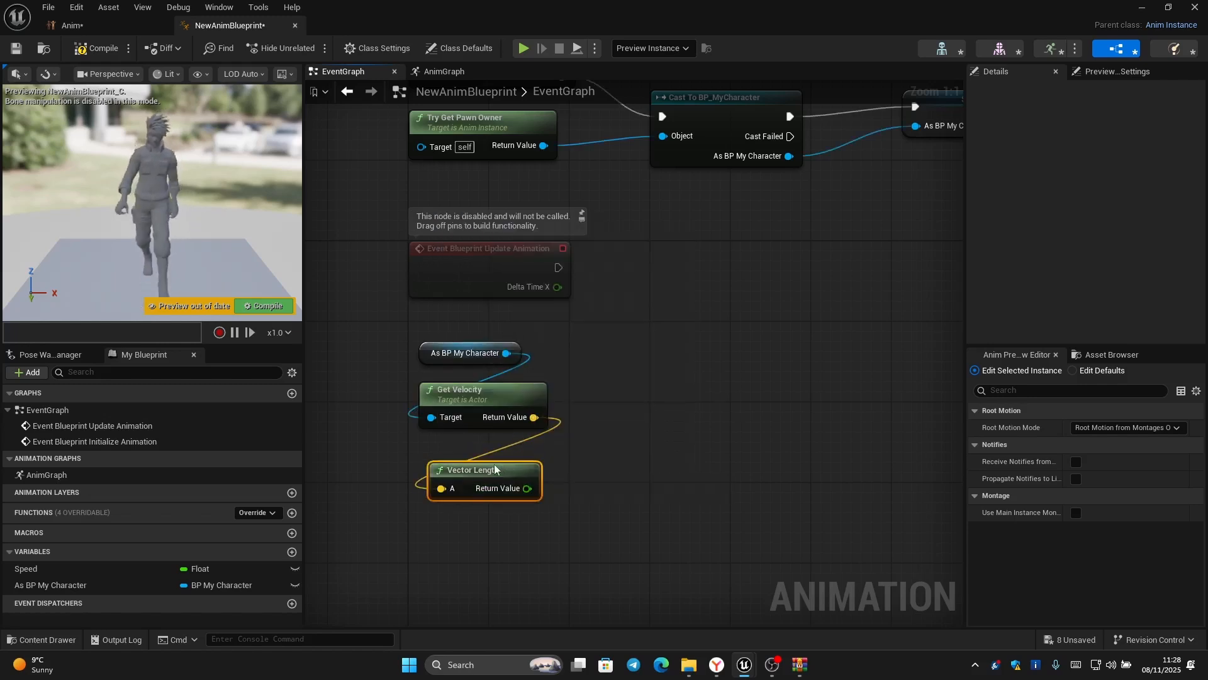
pyautogui.moveTo(494, 463); pyautogui.dragTo(483, 453)
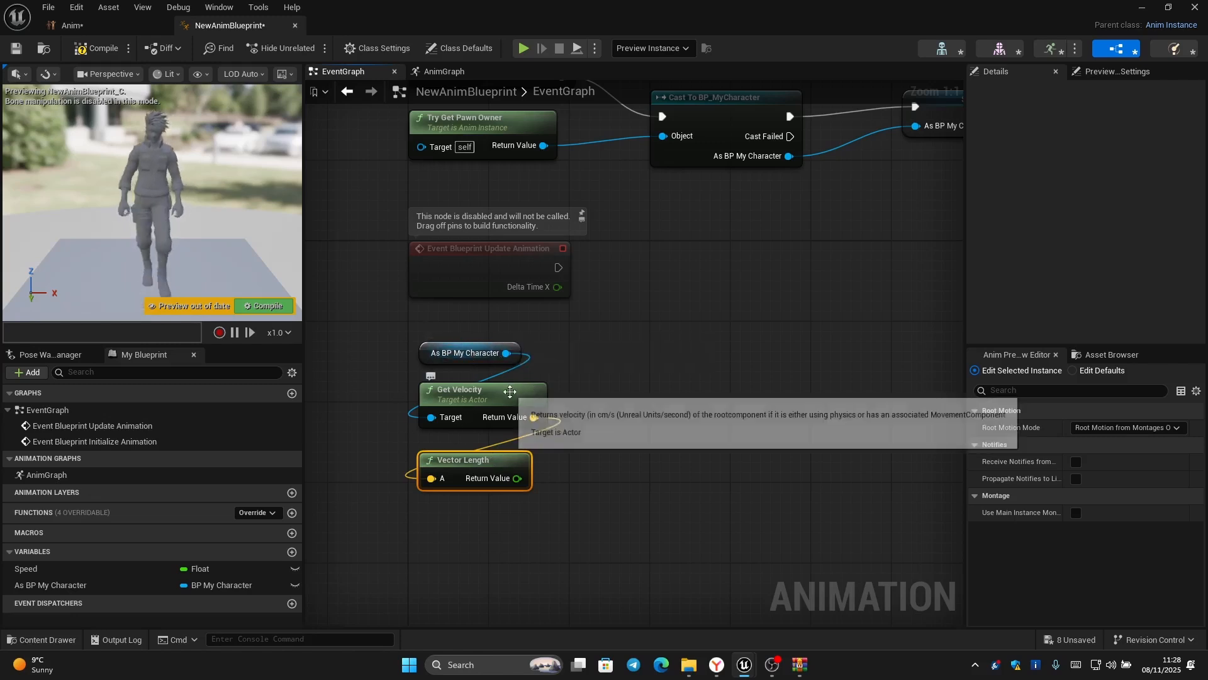
pyautogui.moveTo(510, 398); pyautogui.dragTo(520, 398)
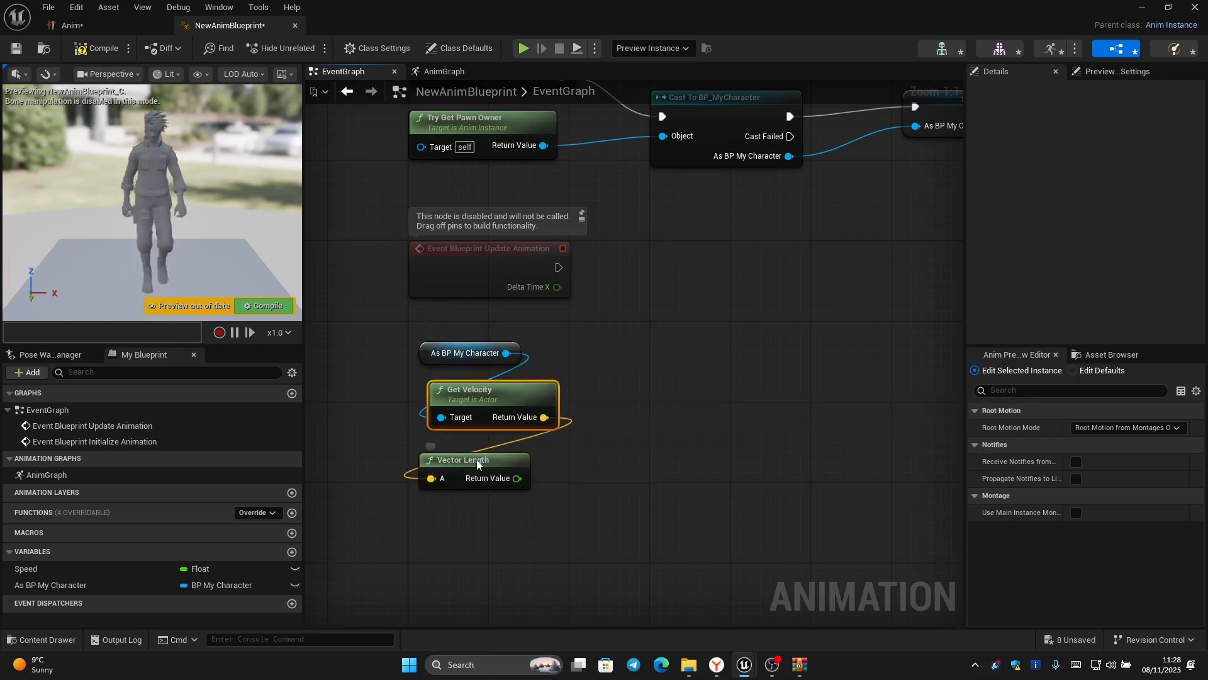
pyautogui.moveTo(448, 454); pyautogui.dragTo(459, 455)
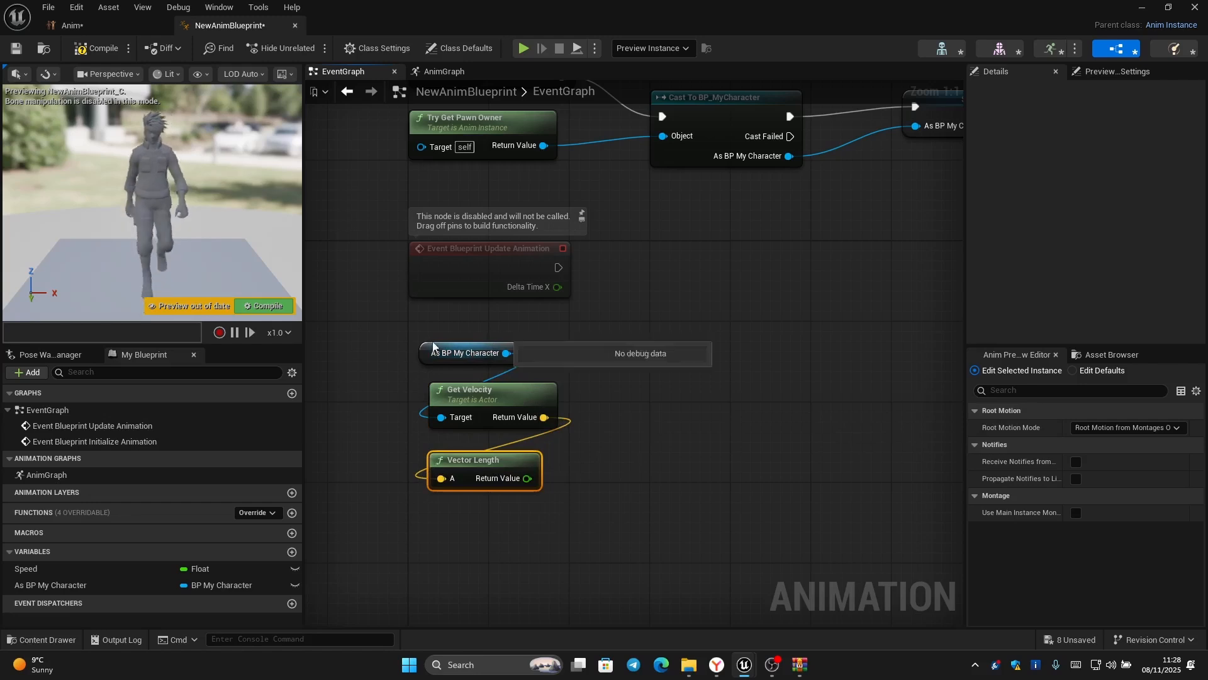
pyautogui.moveTo(579, 471); pyautogui.dragTo(574, 456, button='right')
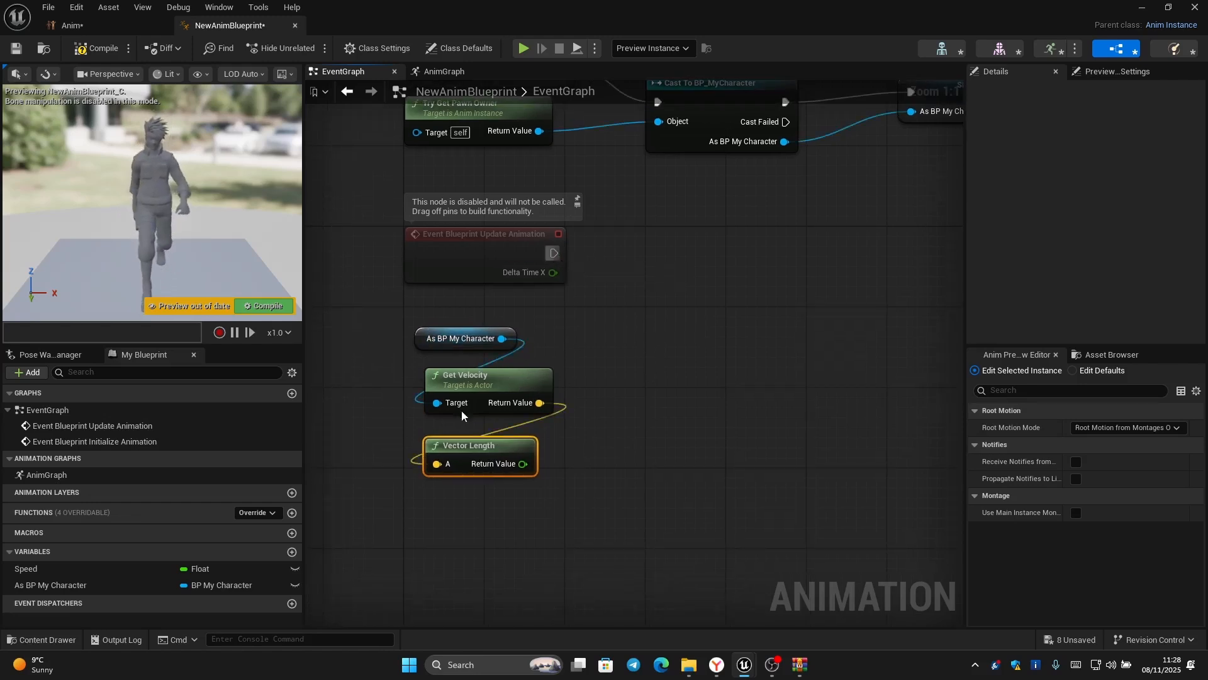
pyautogui.moveTo(33, 569); pyautogui.dragTo(635, 267)
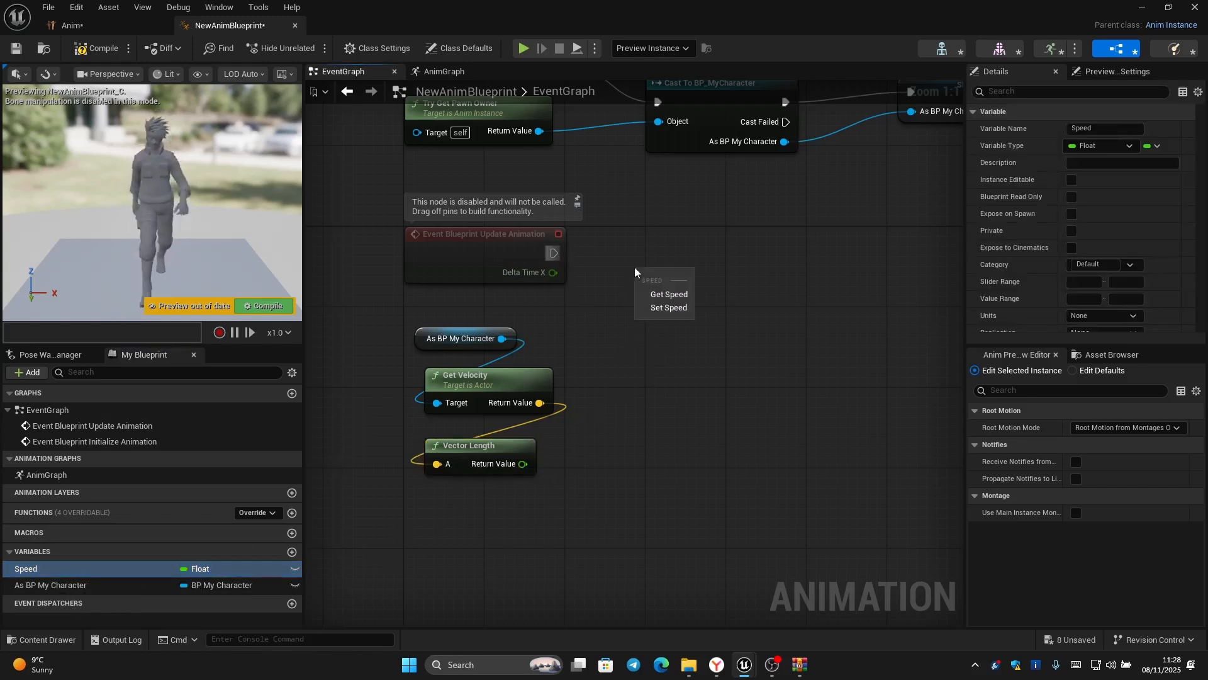
pyautogui.click(666, 300)
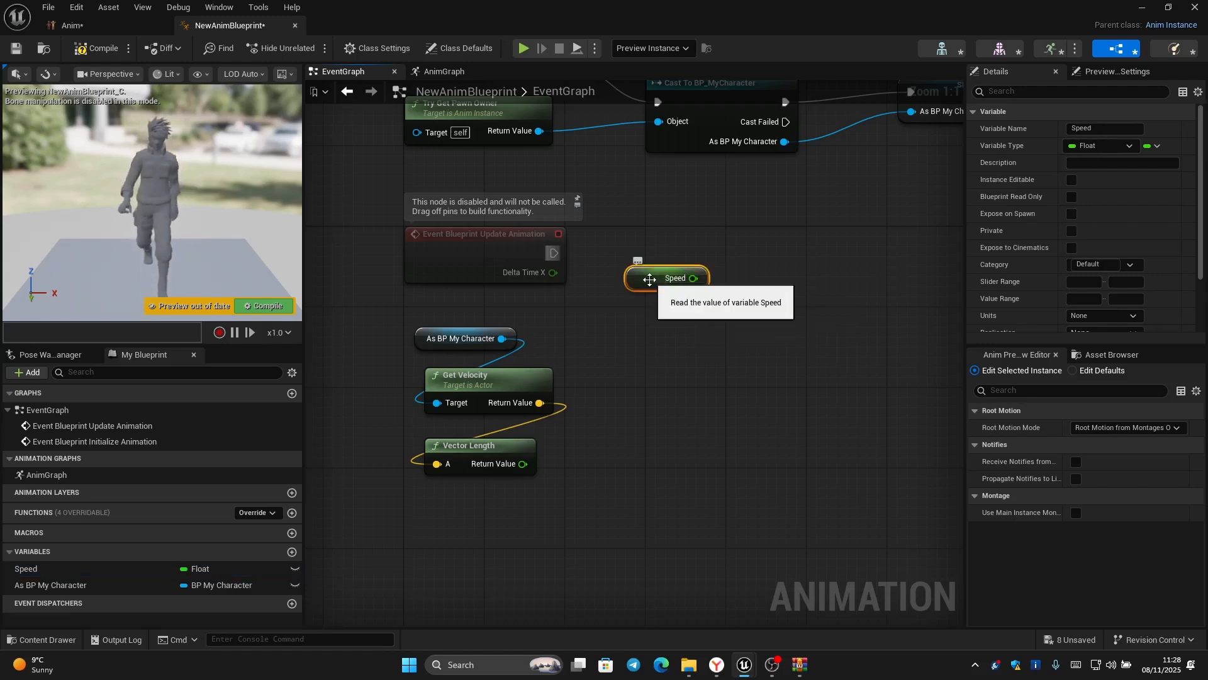
pyautogui.press('Delete')
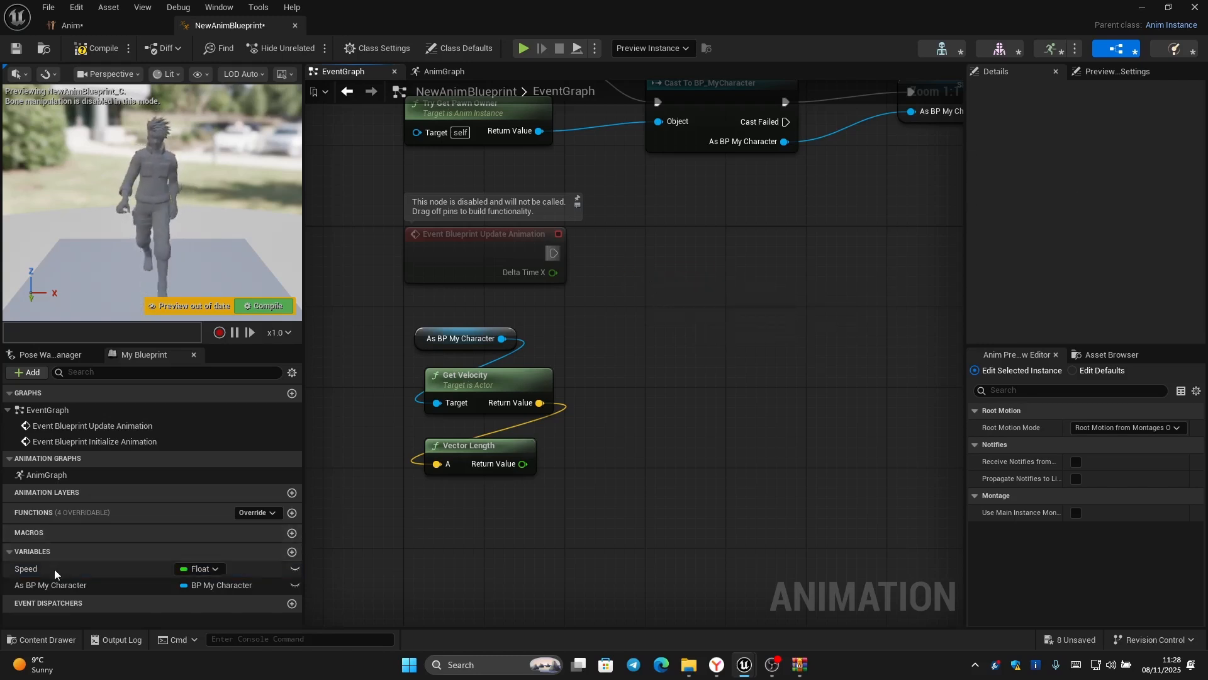
# Add a Set Speed node executed by Event Blueprint Update Animation, with Vector Length's return value wired into its Speed input.
pyautogui.moveTo(54, 569); pyautogui.dragTo(650, 256)
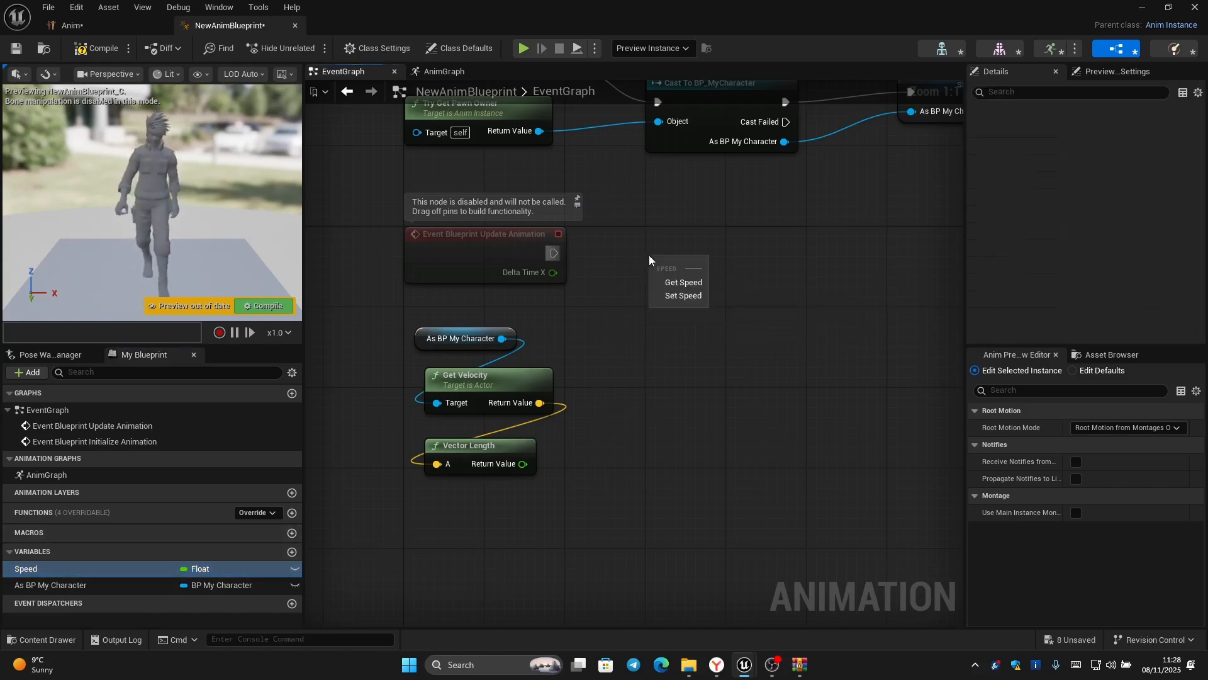
pyautogui.click(674, 295)
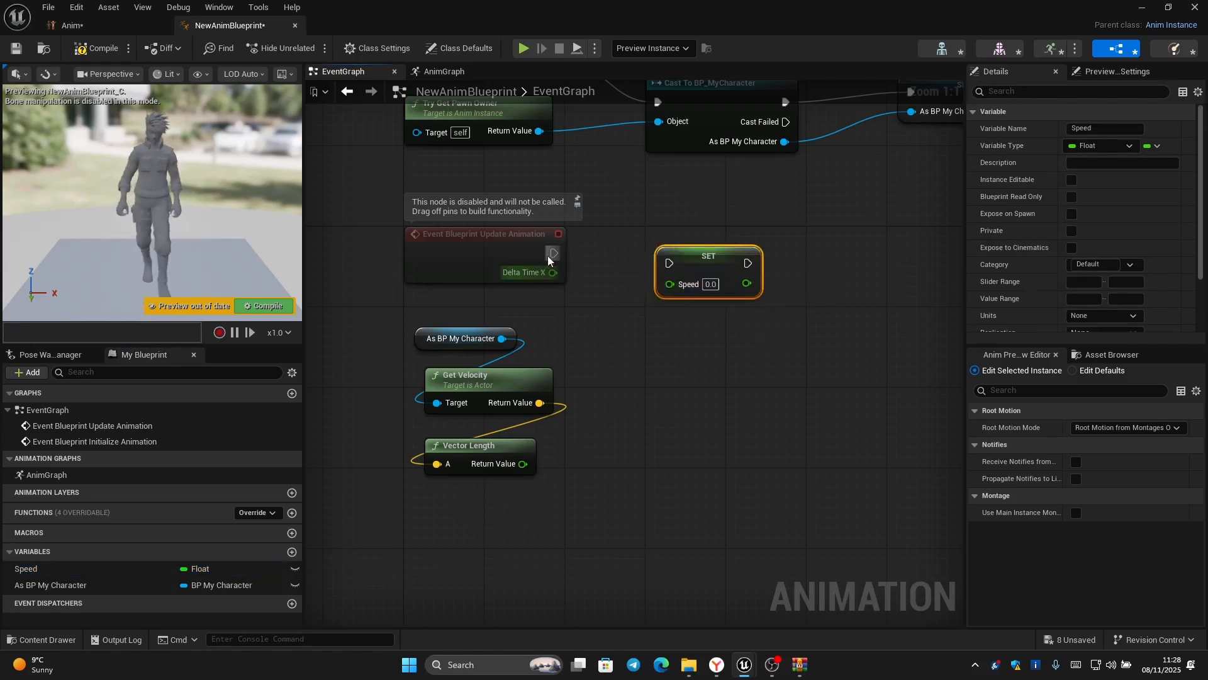
pyautogui.moveTo(554, 253); pyautogui.dragTo(669, 263)
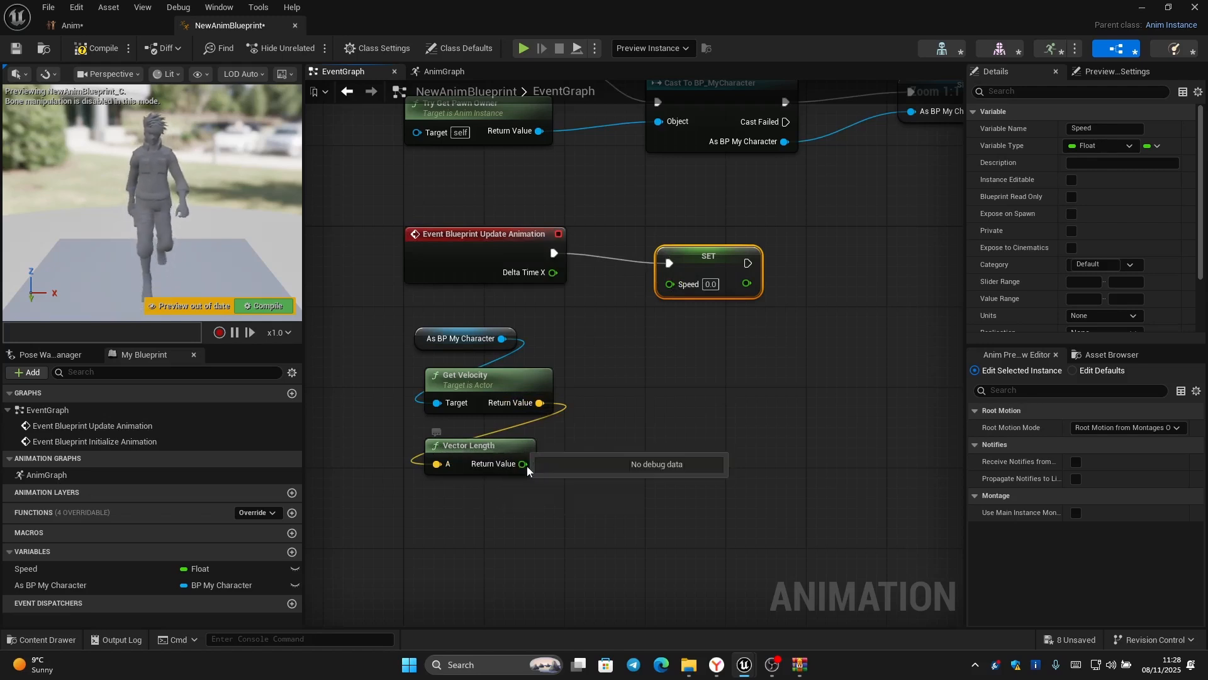
pyautogui.moveTo(523, 464); pyautogui.dragTo(666, 285)
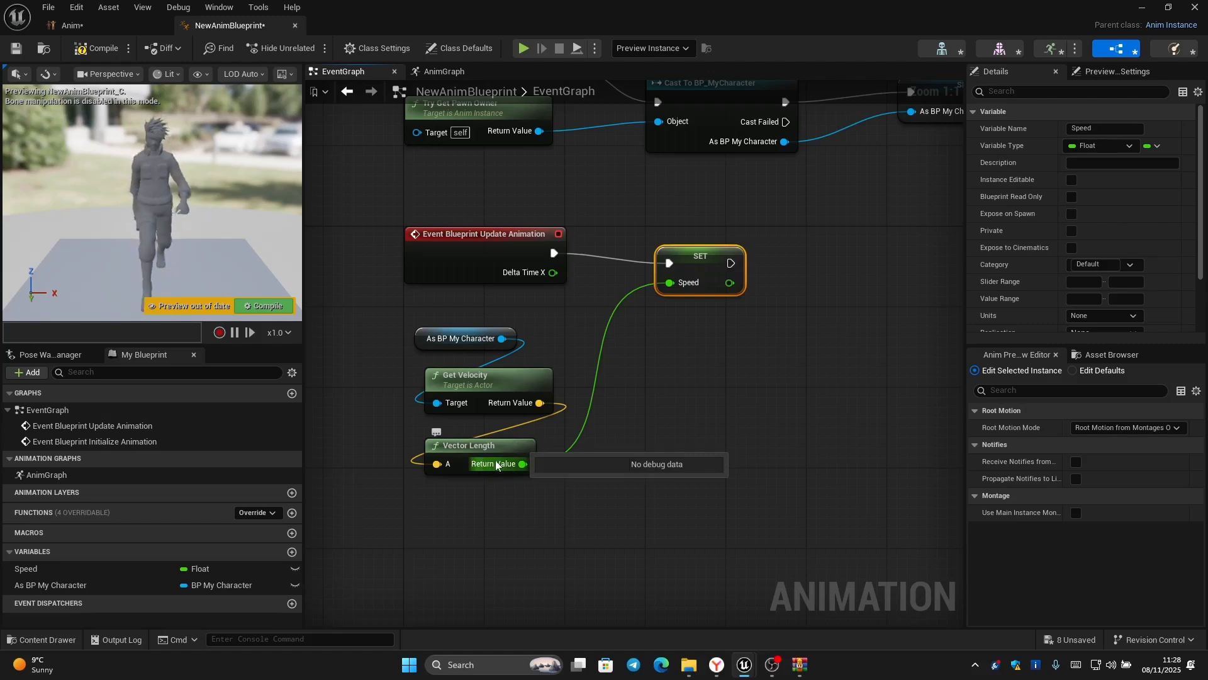
pyautogui.moveTo(706, 365); pyautogui.dragTo(669, 469, button='right')
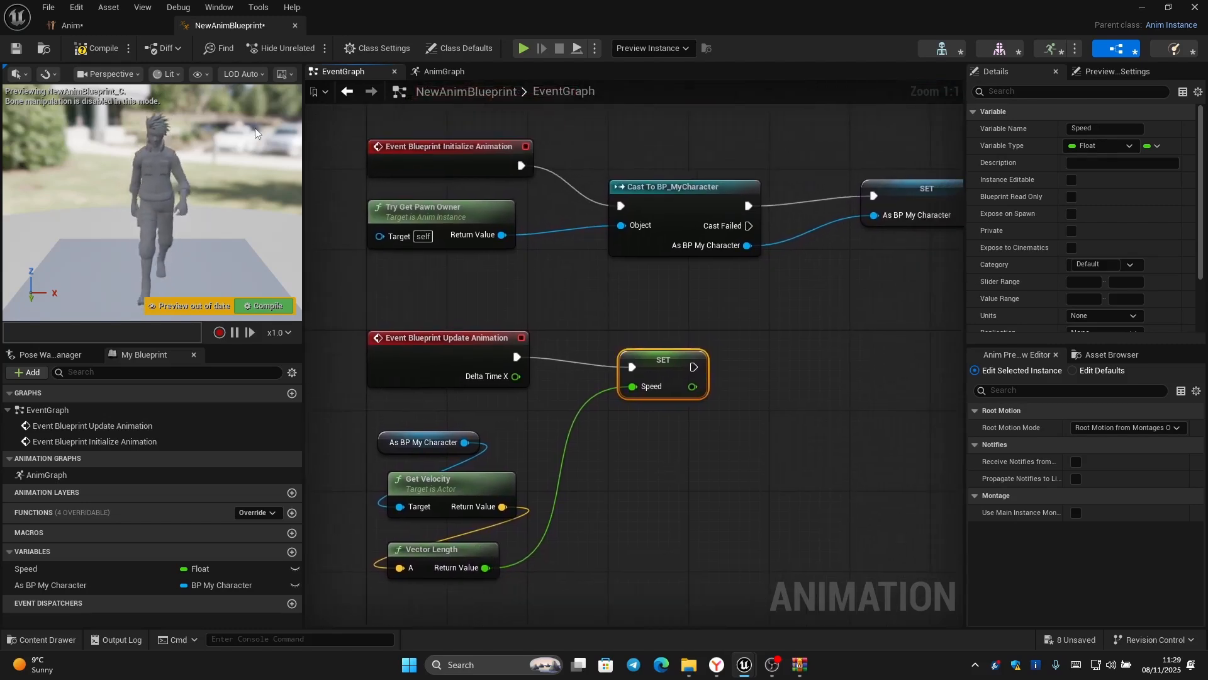
# Compile the Animation Blueprint and check the Speed, Anim blend space and Output Pose connections in its AnimGraph.
pyautogui.click(90, 47)
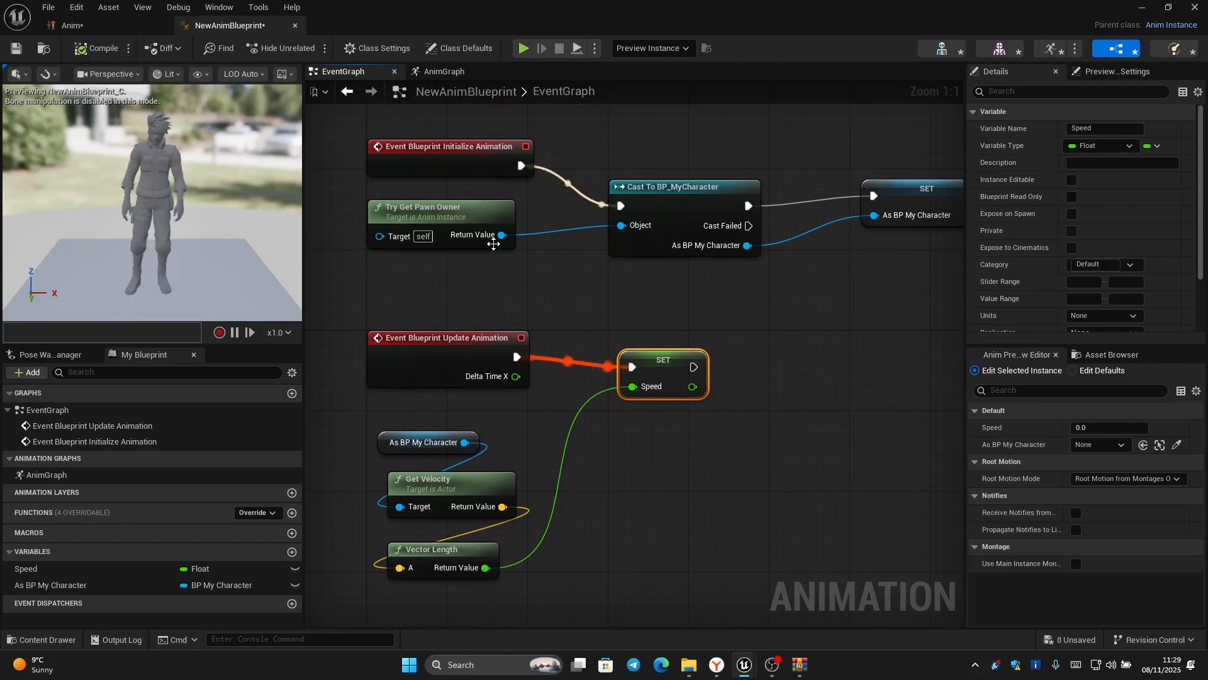
pyautogui.moveTo(494, 245); pyautogui.dragTo(547, 250, button='right')
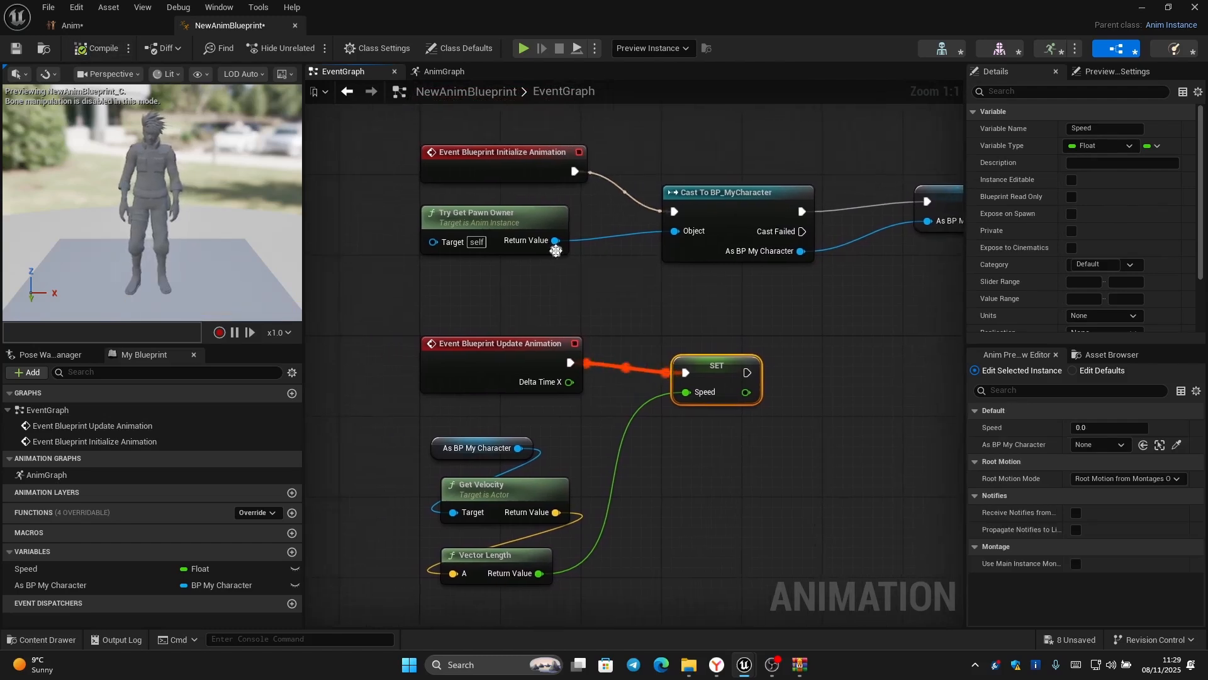
pyautogui.click(430, 71)
pyautogui.moveTo(470, 334); pyautogui.dragTo(590, 338, button='right')
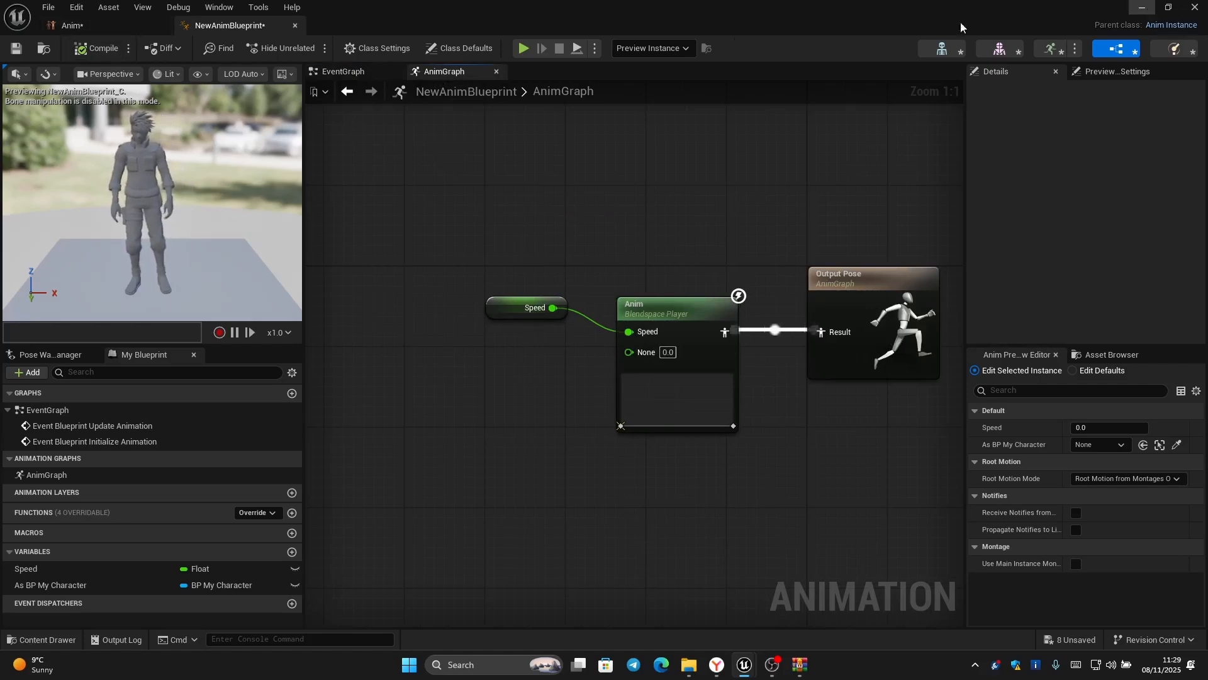
# Open BP_MyCharacter from the project's BluePrints folder and show the character in its 3D viewport.
pyautogui.click(1142, 7)
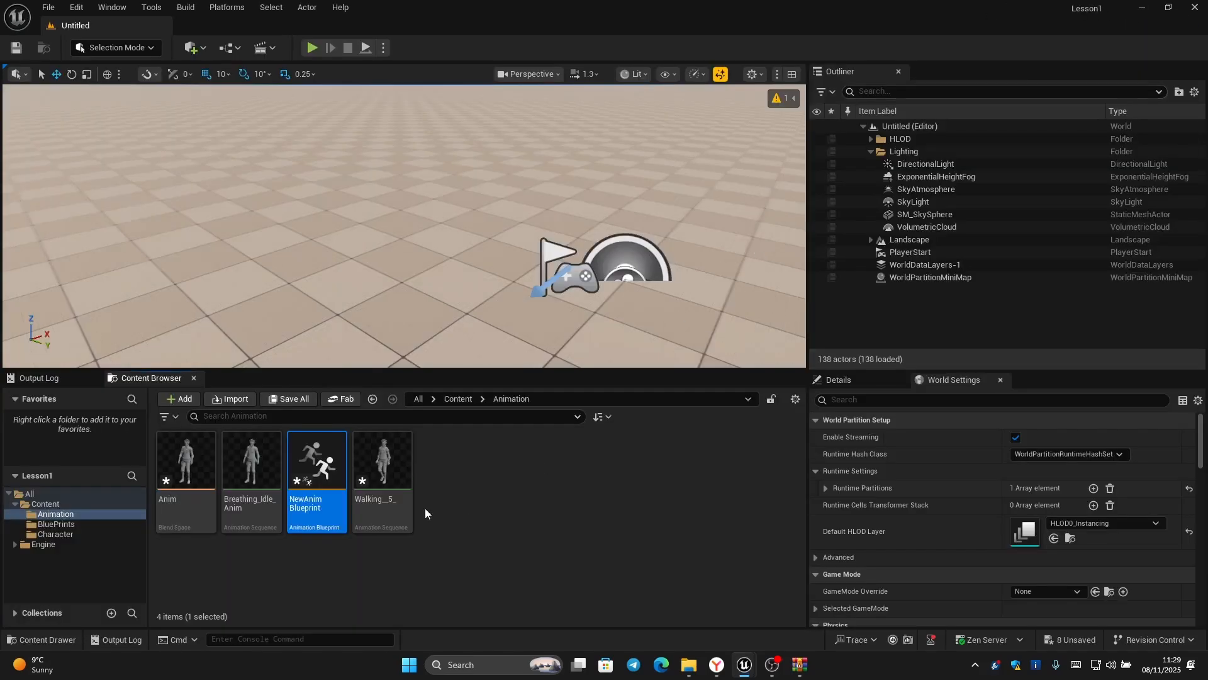
pyautogui.click(458, 500)
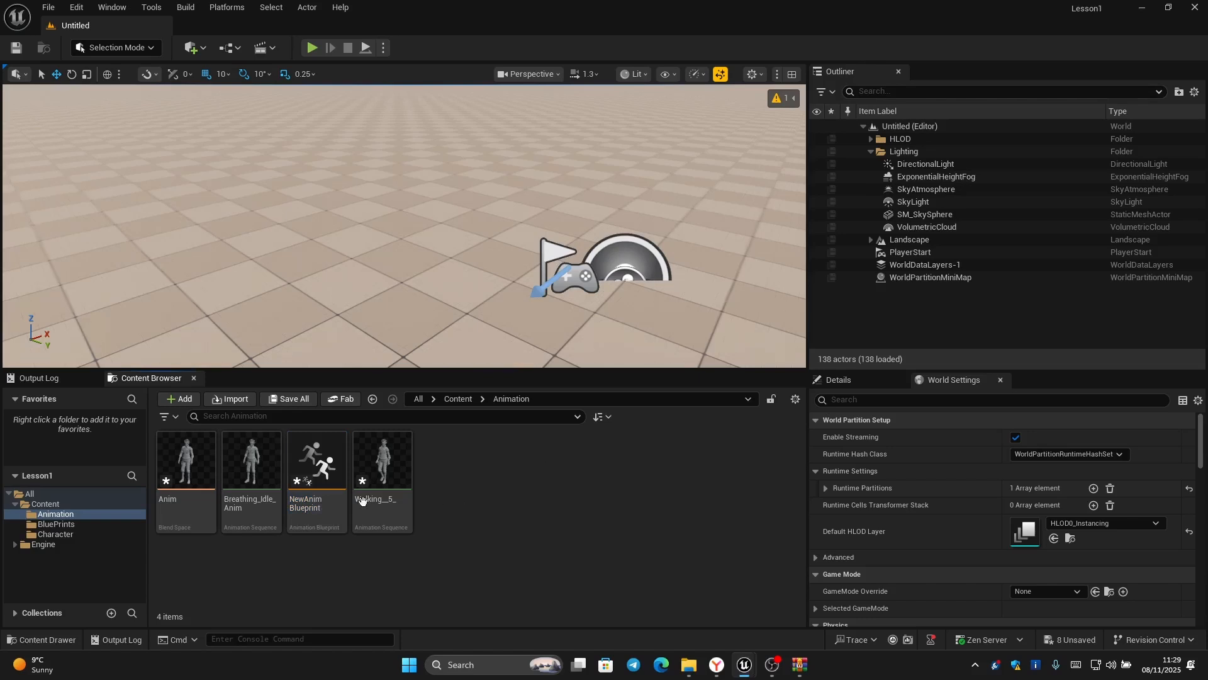
pyautogui.click(66, 526)
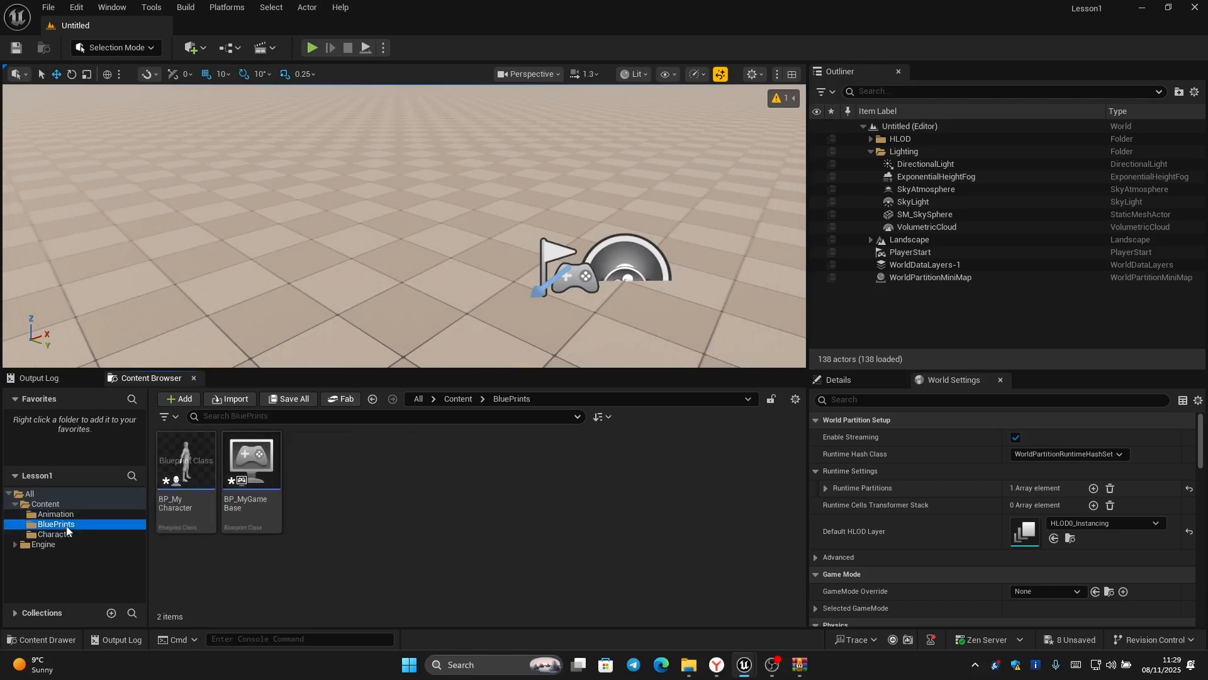
pyautogui.click(186, 466)
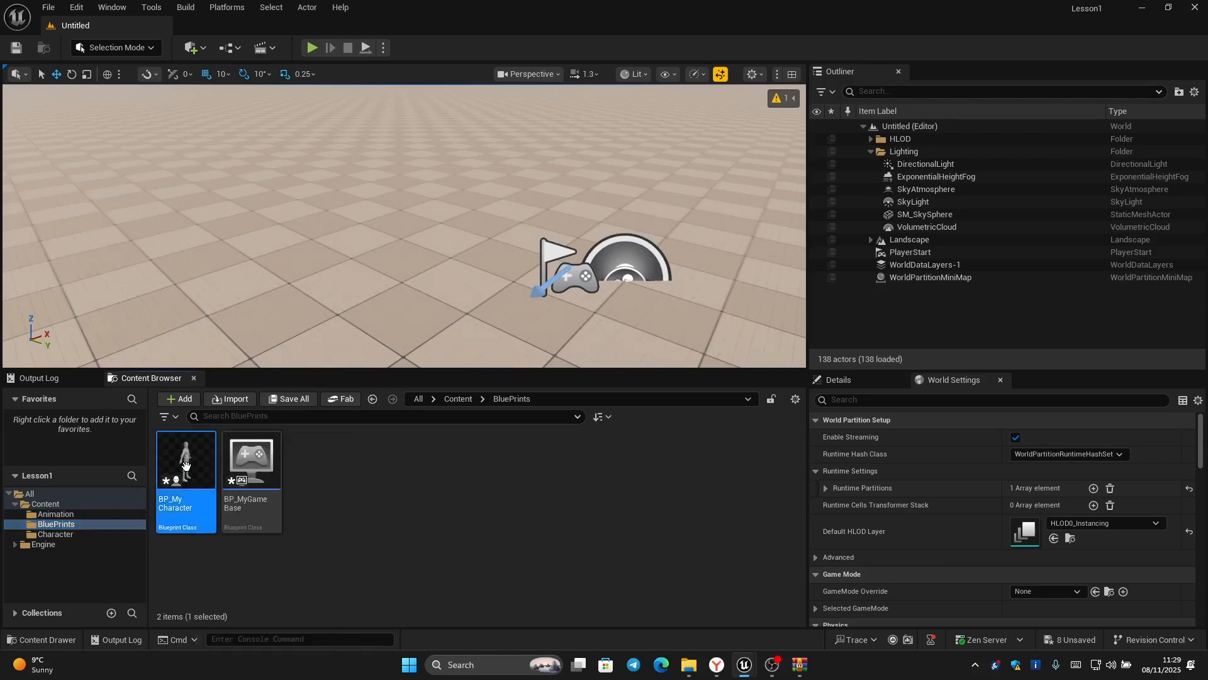
pyautogui.doubleClick(185, 466)
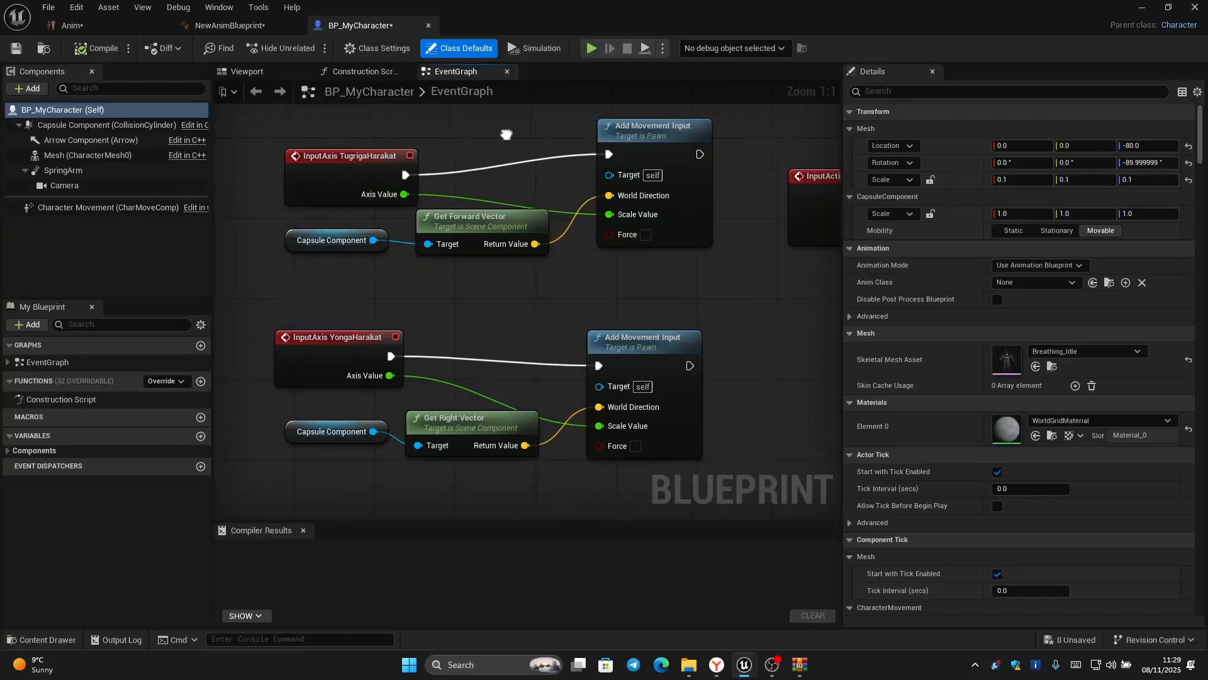
pyautogui.moveTo(507, 134); pyautogui.dragTo(551, 127, button='right')
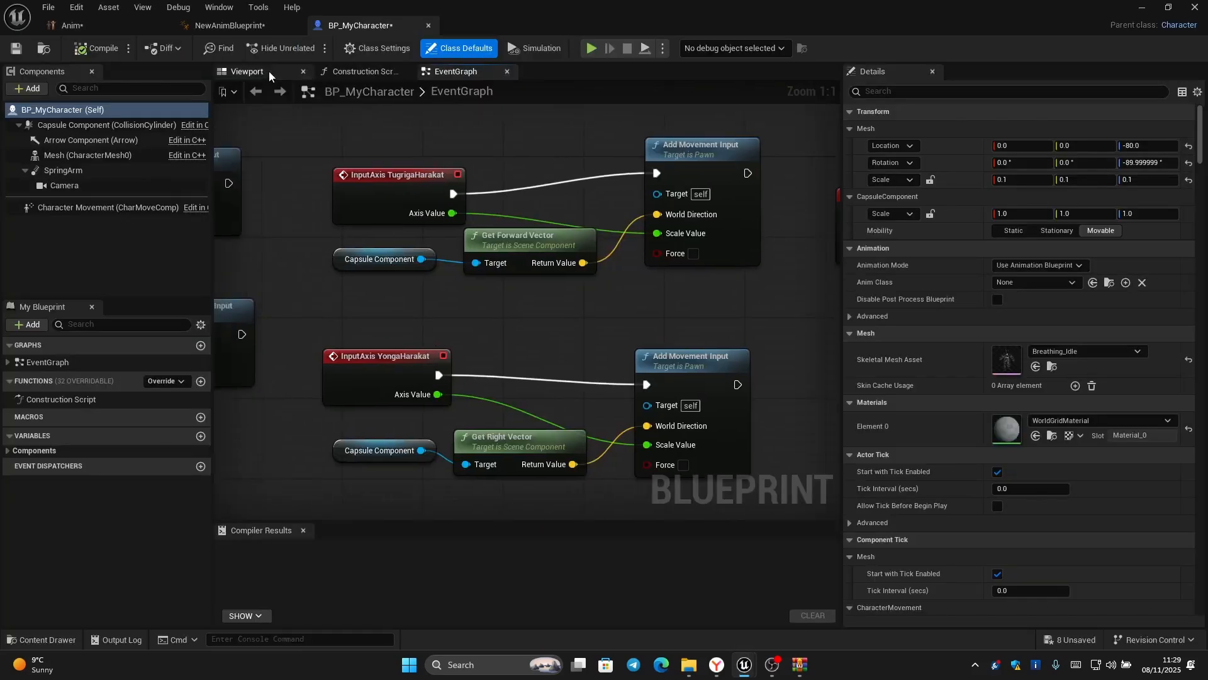
pyautogui.click(245, 73)
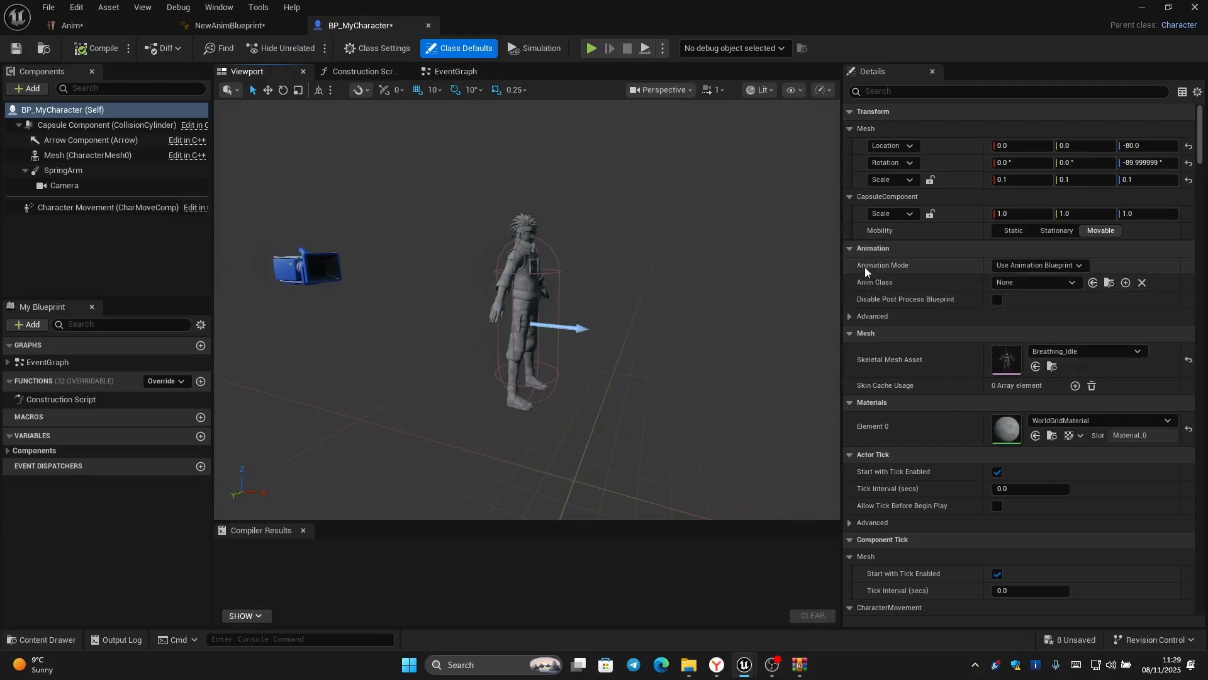
# Assign NewAnimBlueprint as the Anim Class of BP_MyCharacter, compile the blueprint and inspect the posed character.
pyautogui.click(1072, 283)
pyautogui.click(1074, 286)
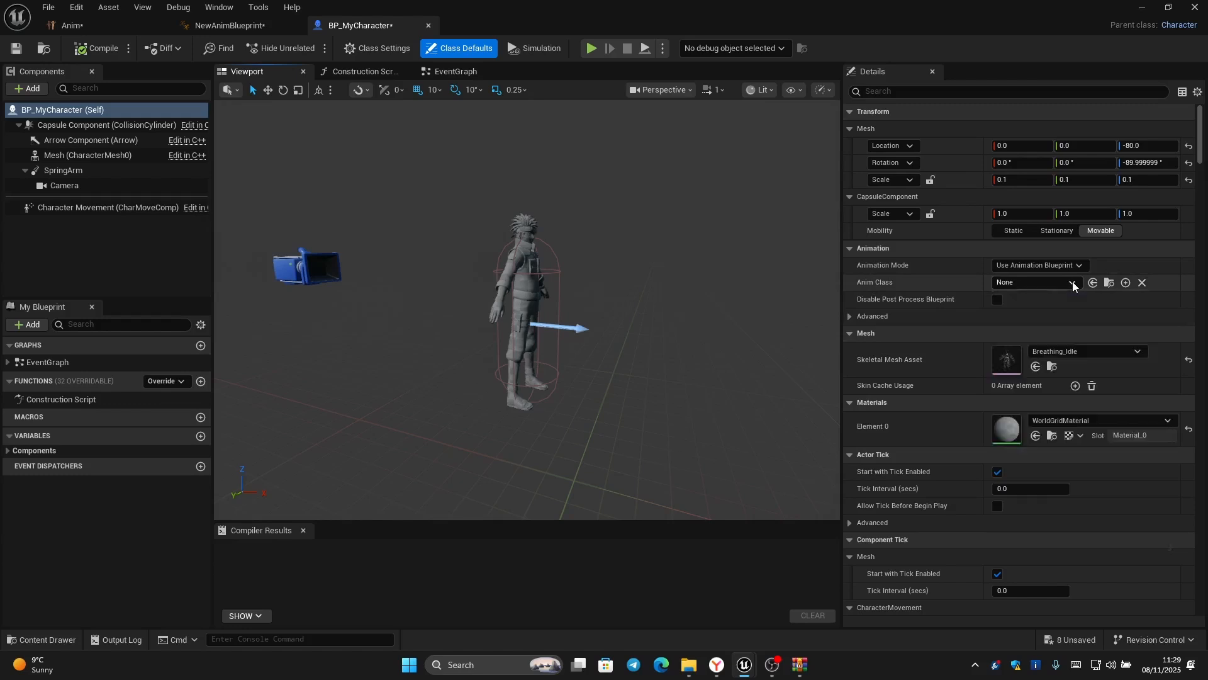
pyautogui.click(1069, 268)
pyautogui.click(1069, 268)
pyautogui.click(1032, 285)
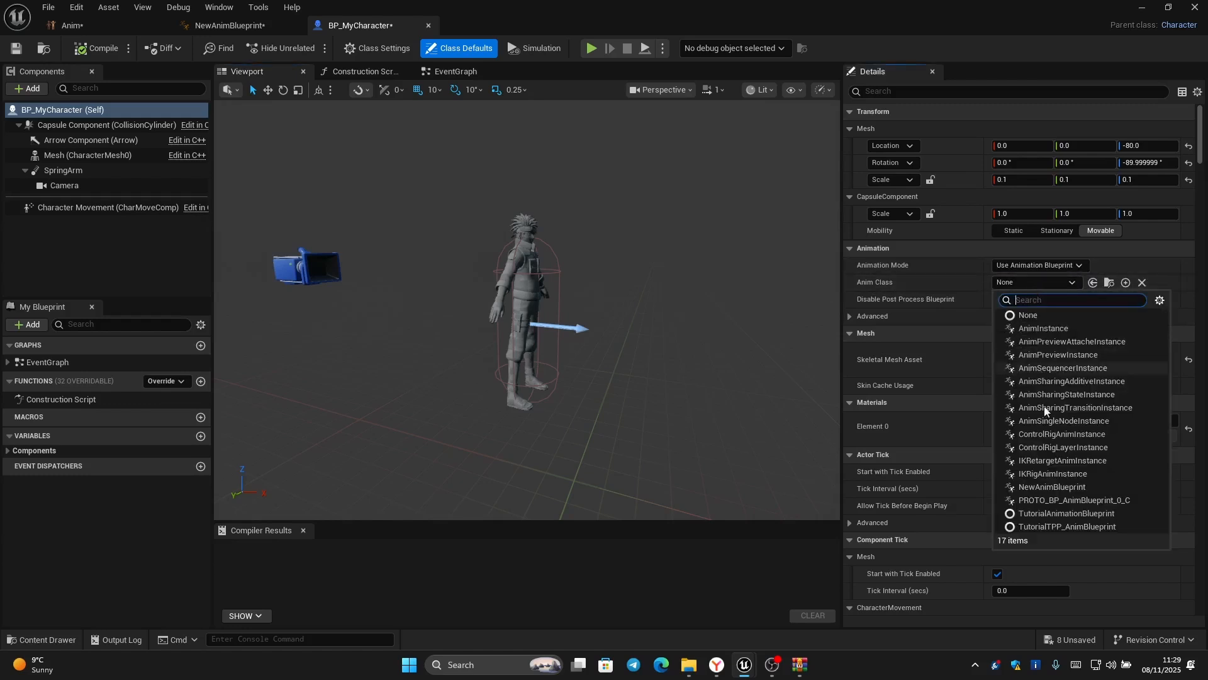
pyautogui.write('n')
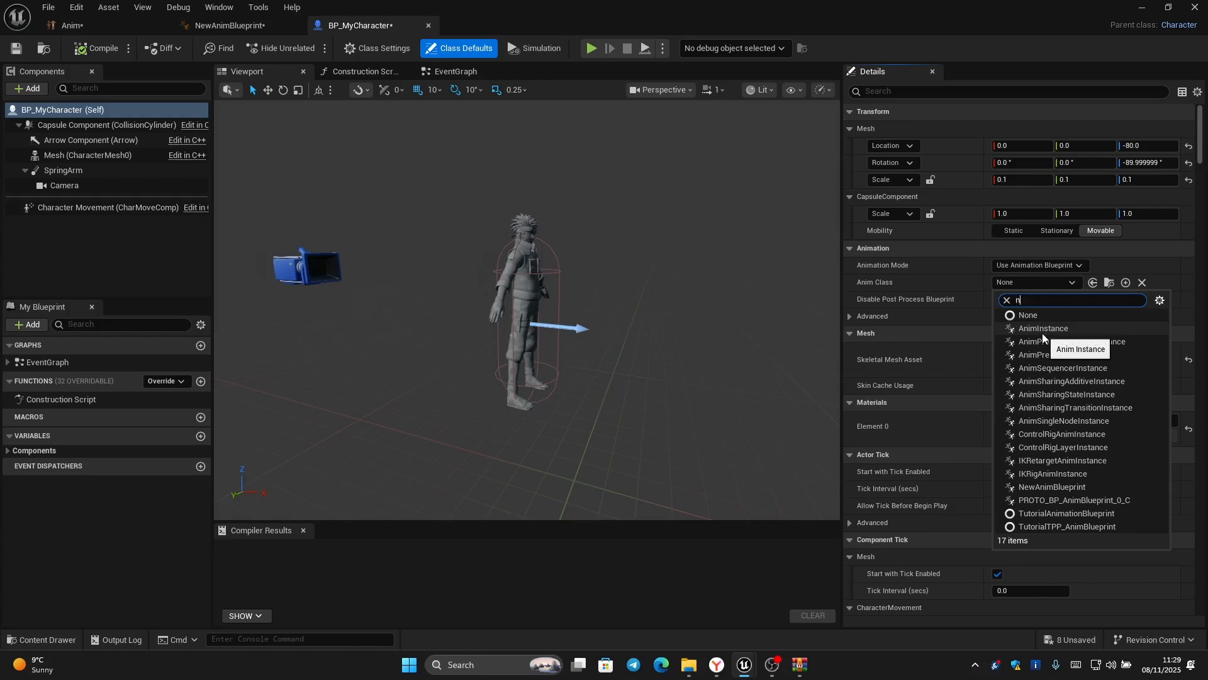
pyautogui.write('ew')
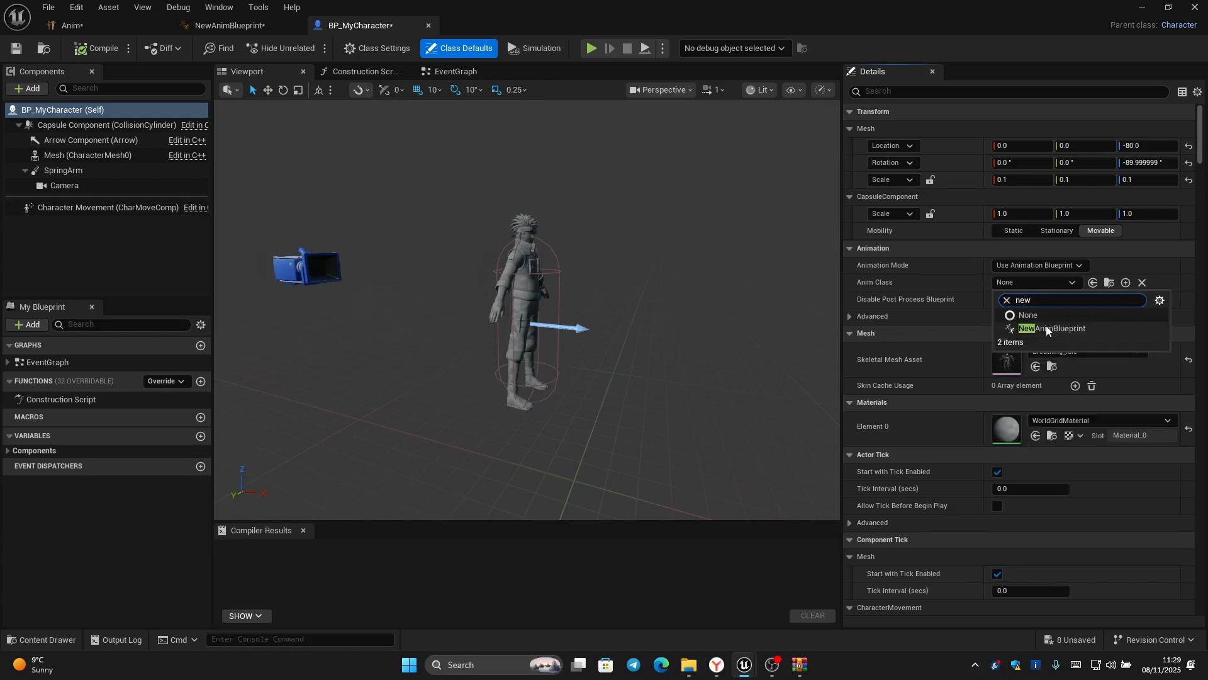
pyautogui.click(1048, 328)
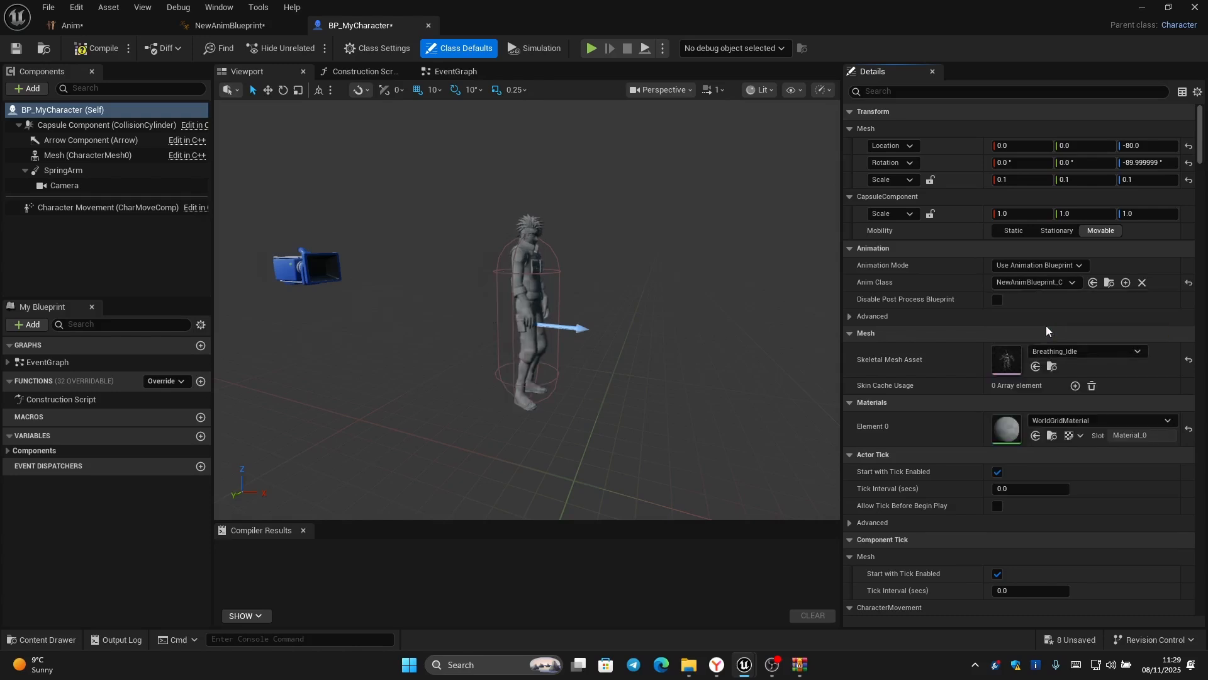
pyautogui.click(95, 48)
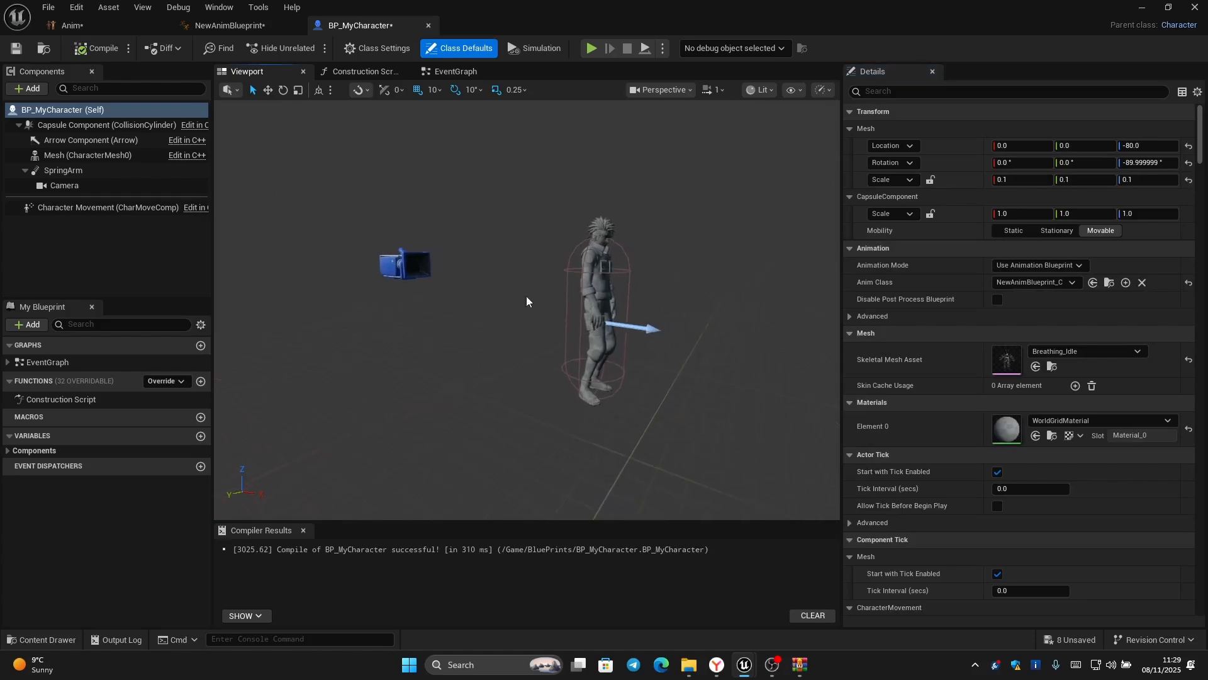
pyautogui.moveTo(529, 302); pyautogui.dragTo(450, 298, button='right')
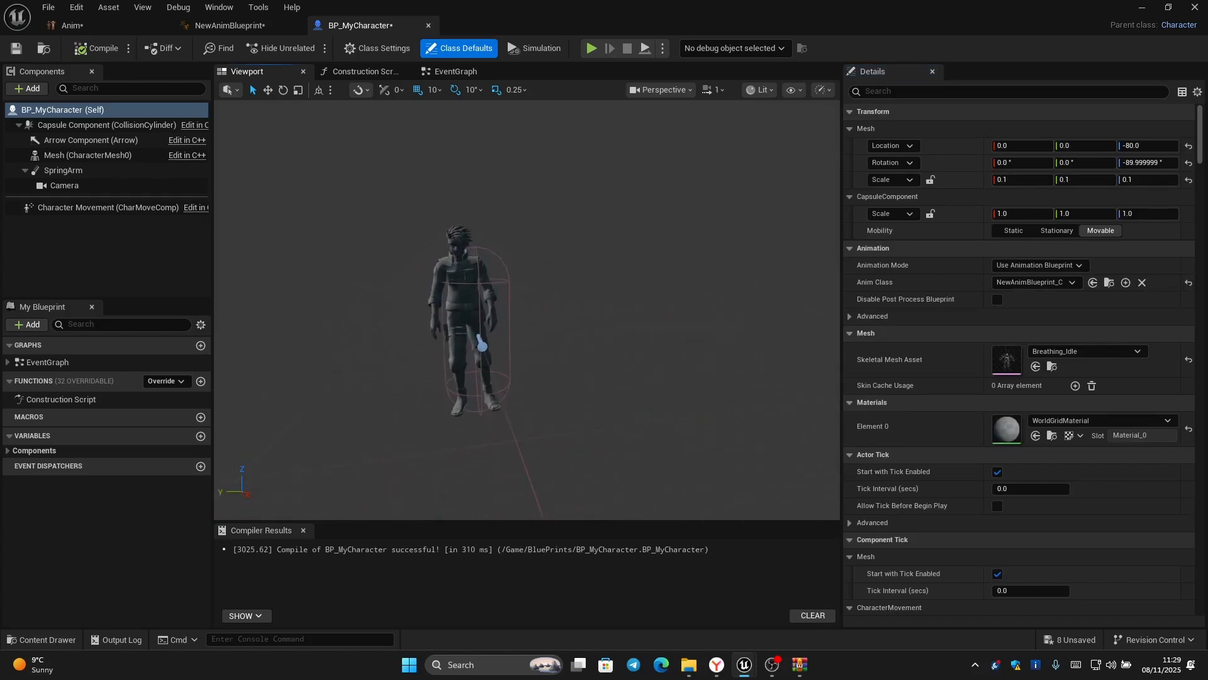
pyautogui.moveTo(644, 224); pyautogui.dragTo(667, 224, button='right')
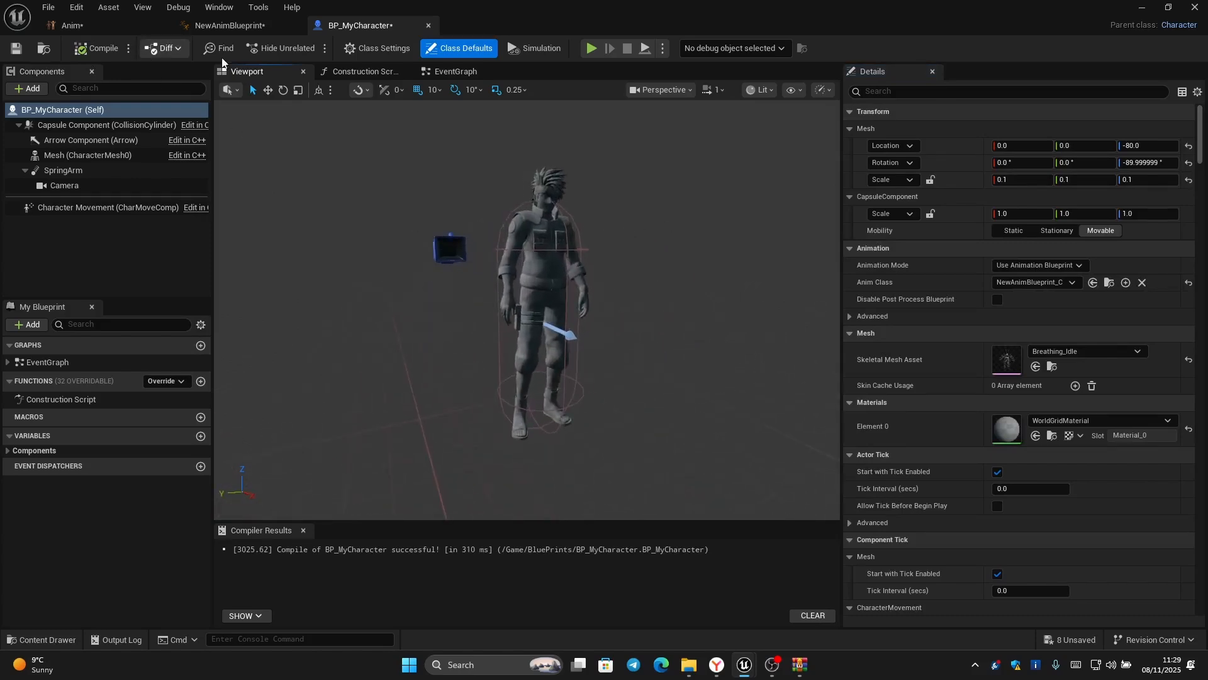
# Play the level in the editor and walk the character forward repeatedly to test the idle and walking animations.
pyautogui.hotkey('alt', 'Tab')
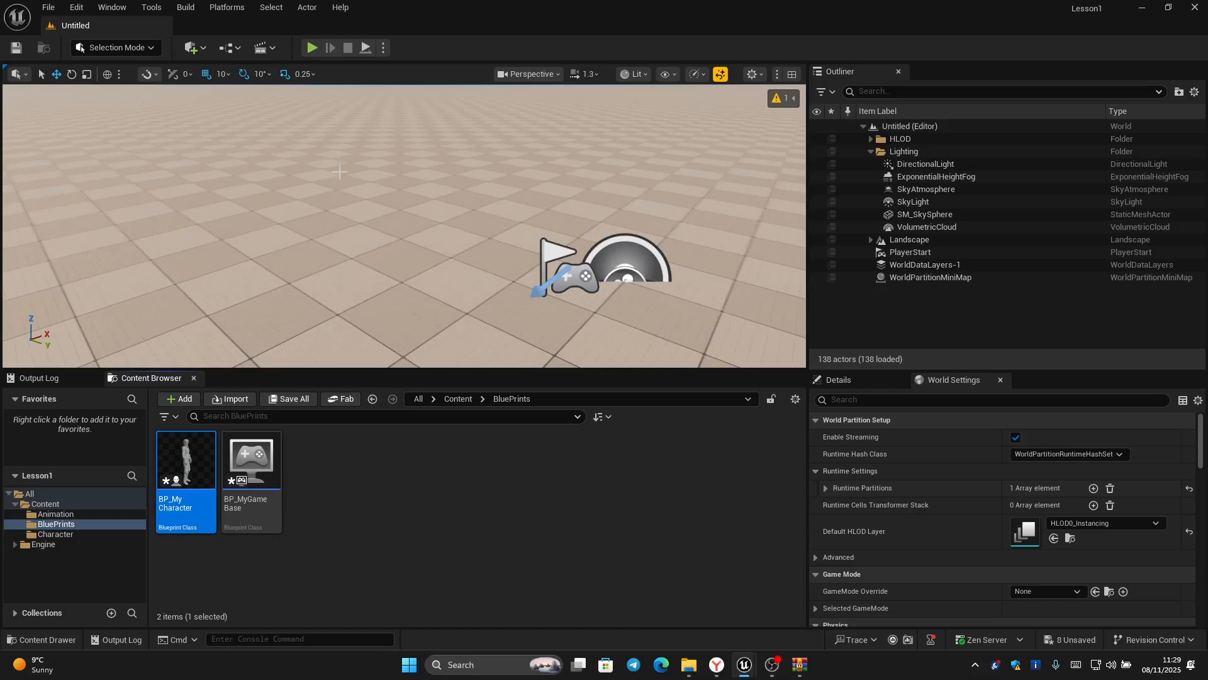
pyautogui.click(312, 47)
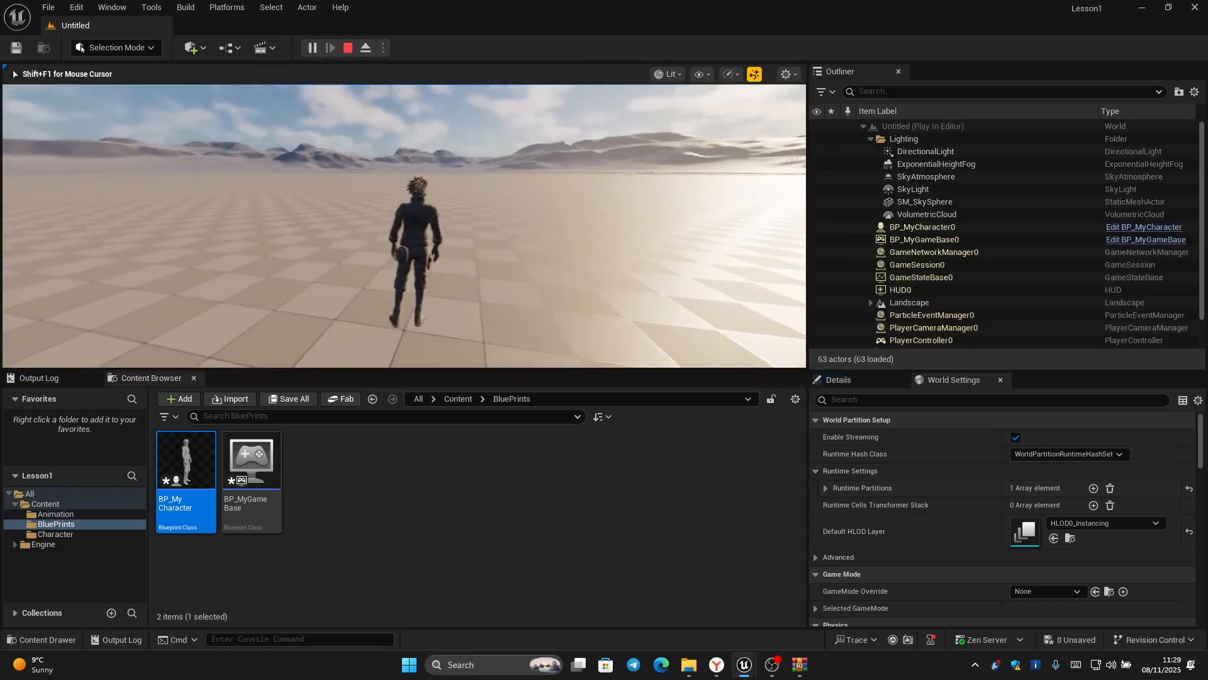
pyautogui.press('w')
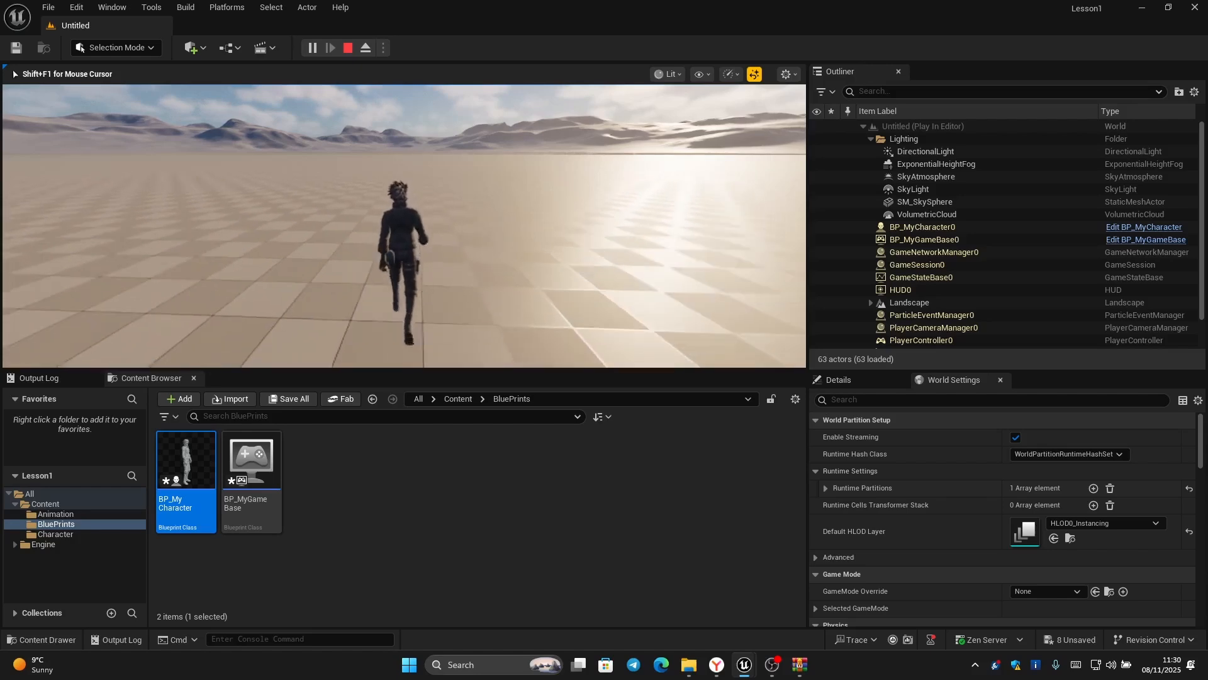
pyautogui.press('w')
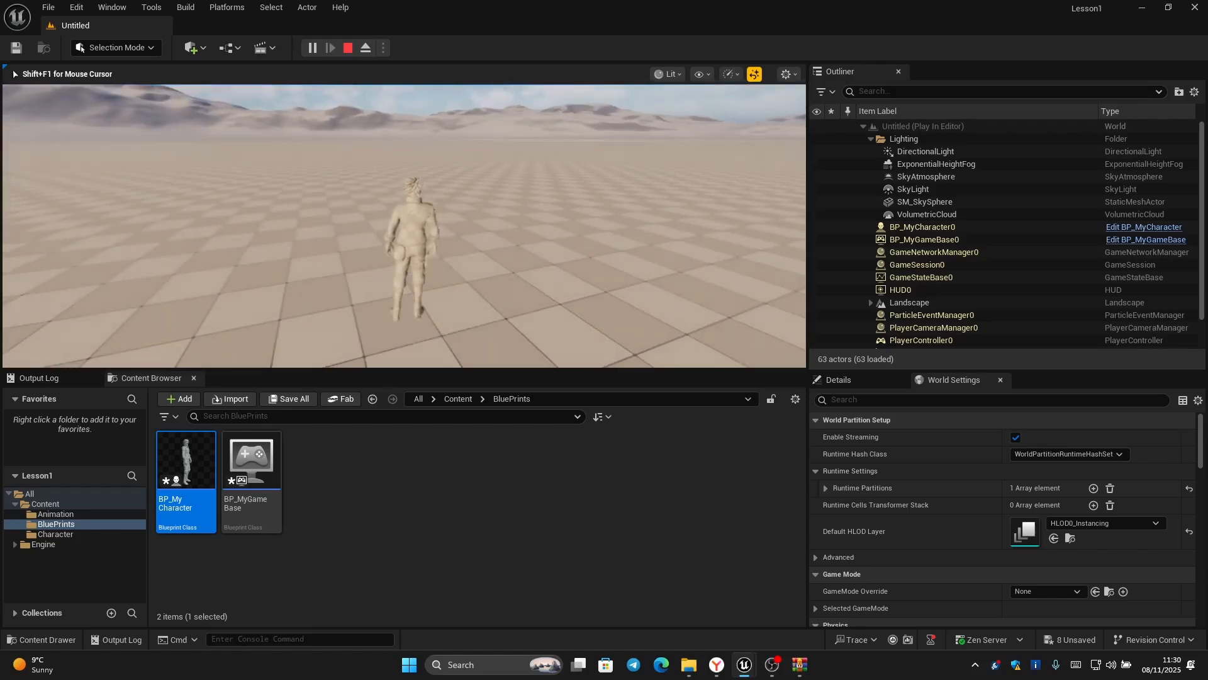
pyautogui.press('w')
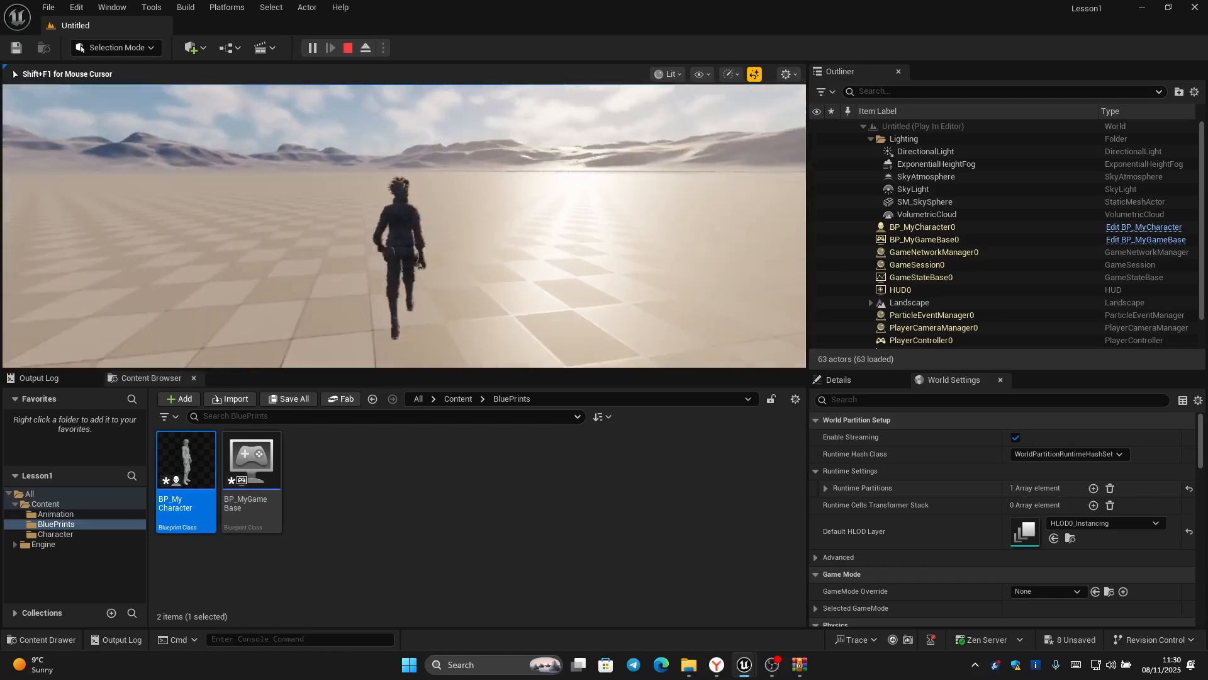